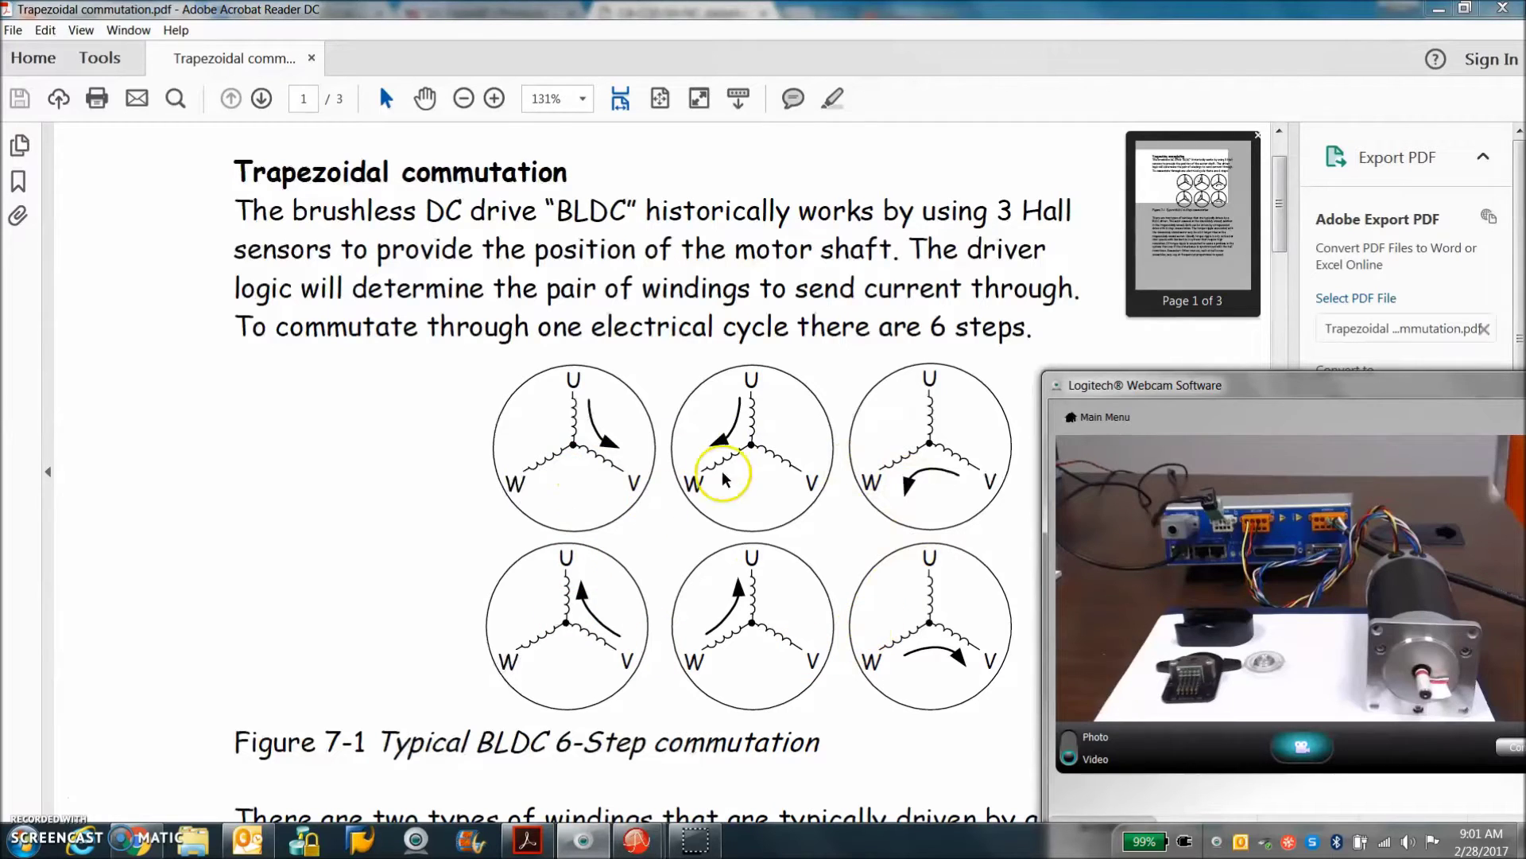
Bring the commutation PDF forward and read through the back-emf and torque ripple figures to page 3.
{"action": "left_click", "coordinate": [885, 592]}
{"action": "scroll", "coordinate": [881, 587], "scroll_direction": "down", "scroll_amount": 10}
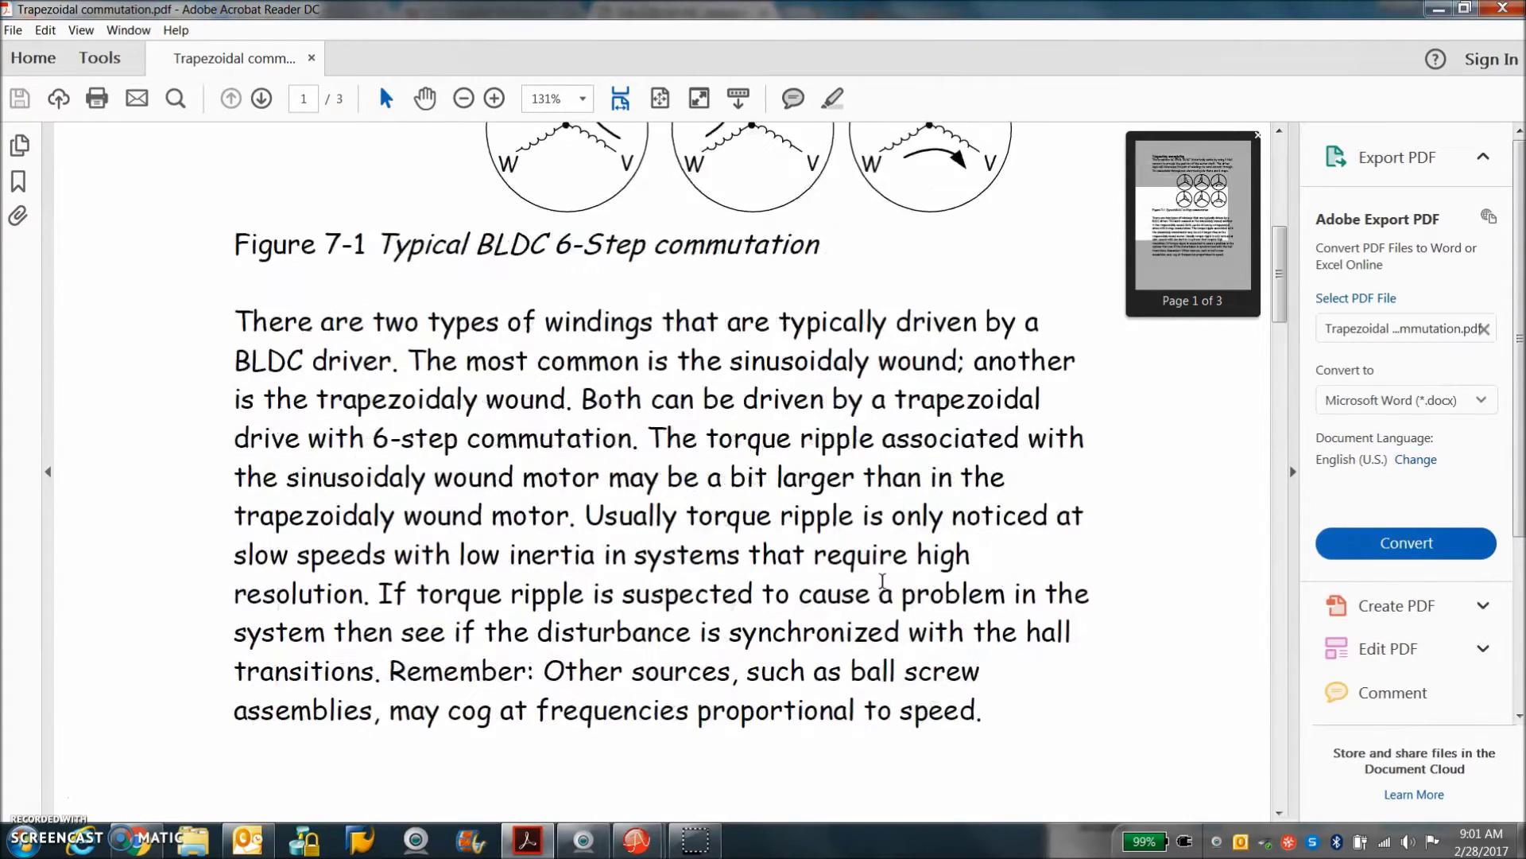
{"action": "scroll", "coordinate": [882, 580], "scroll_direction": "down", "scroll_amount": 12}
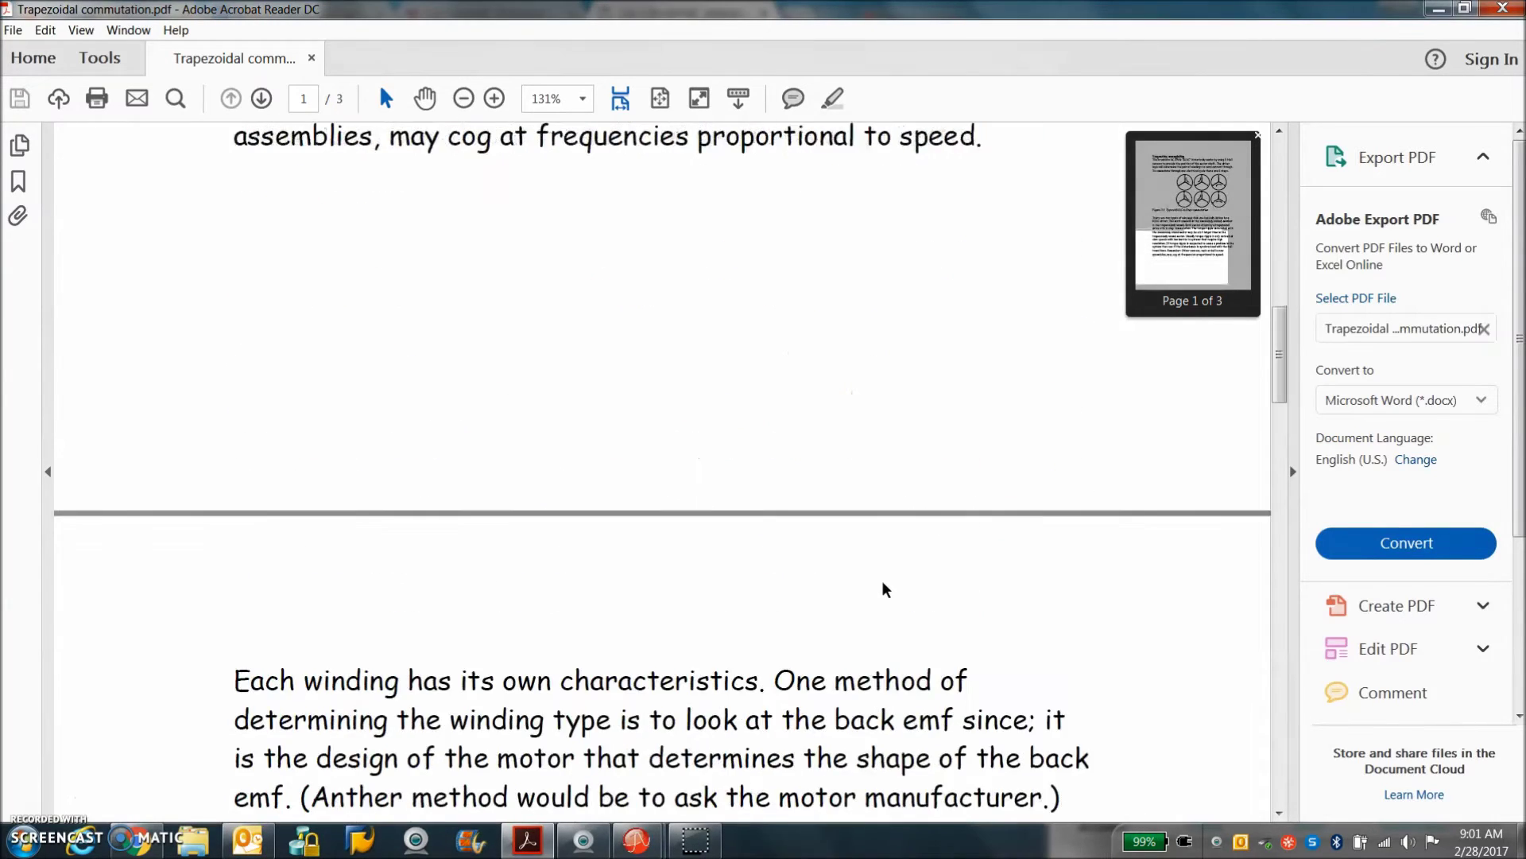
{"action": "scroll", "coordinate": [885, 589], "scroll_direction": "down", "scroll_amount": 10}
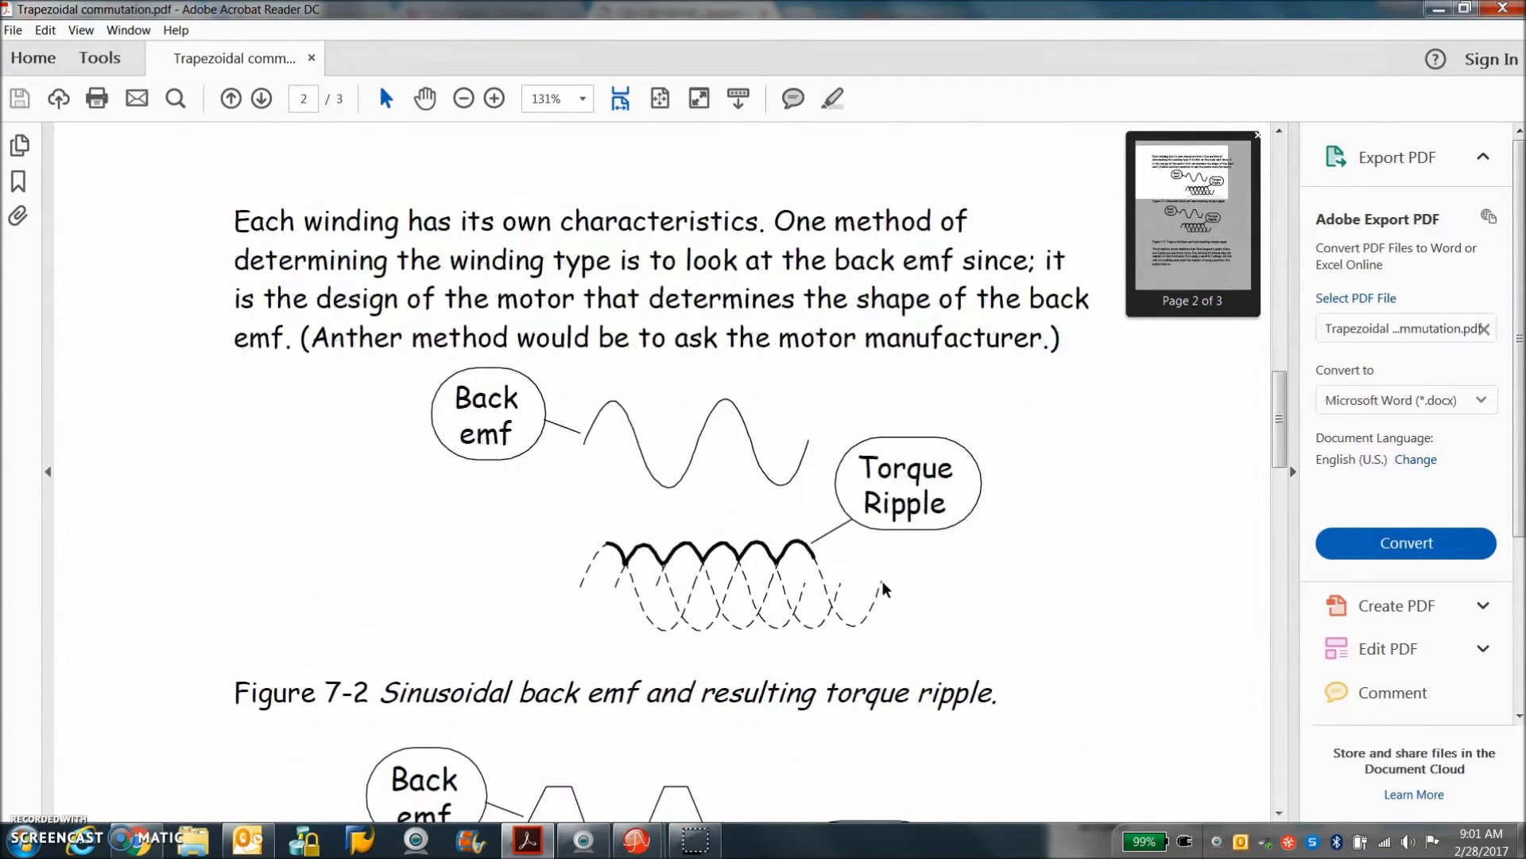
{"action": "scroll", "coordinate": [881, 585], "scroll_direction": "down", "scroll_amount": 2}
{"action": "left_click", "coordinate": [547, 386]}
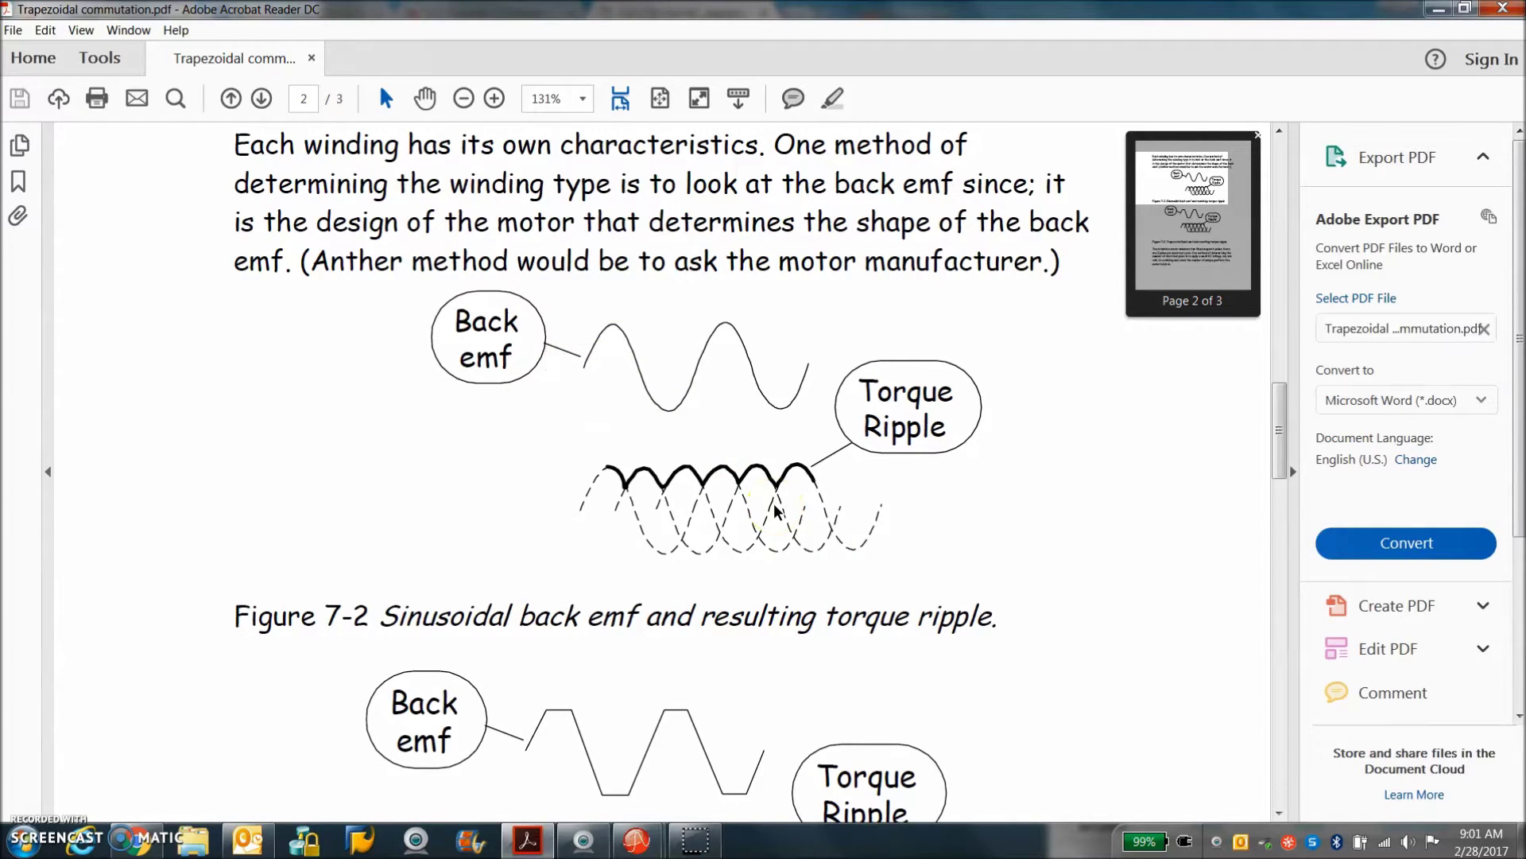
{"action": "scroll", "coordinate": [775, 507], "scroll_direction": "down", "scroll_amount": 4}
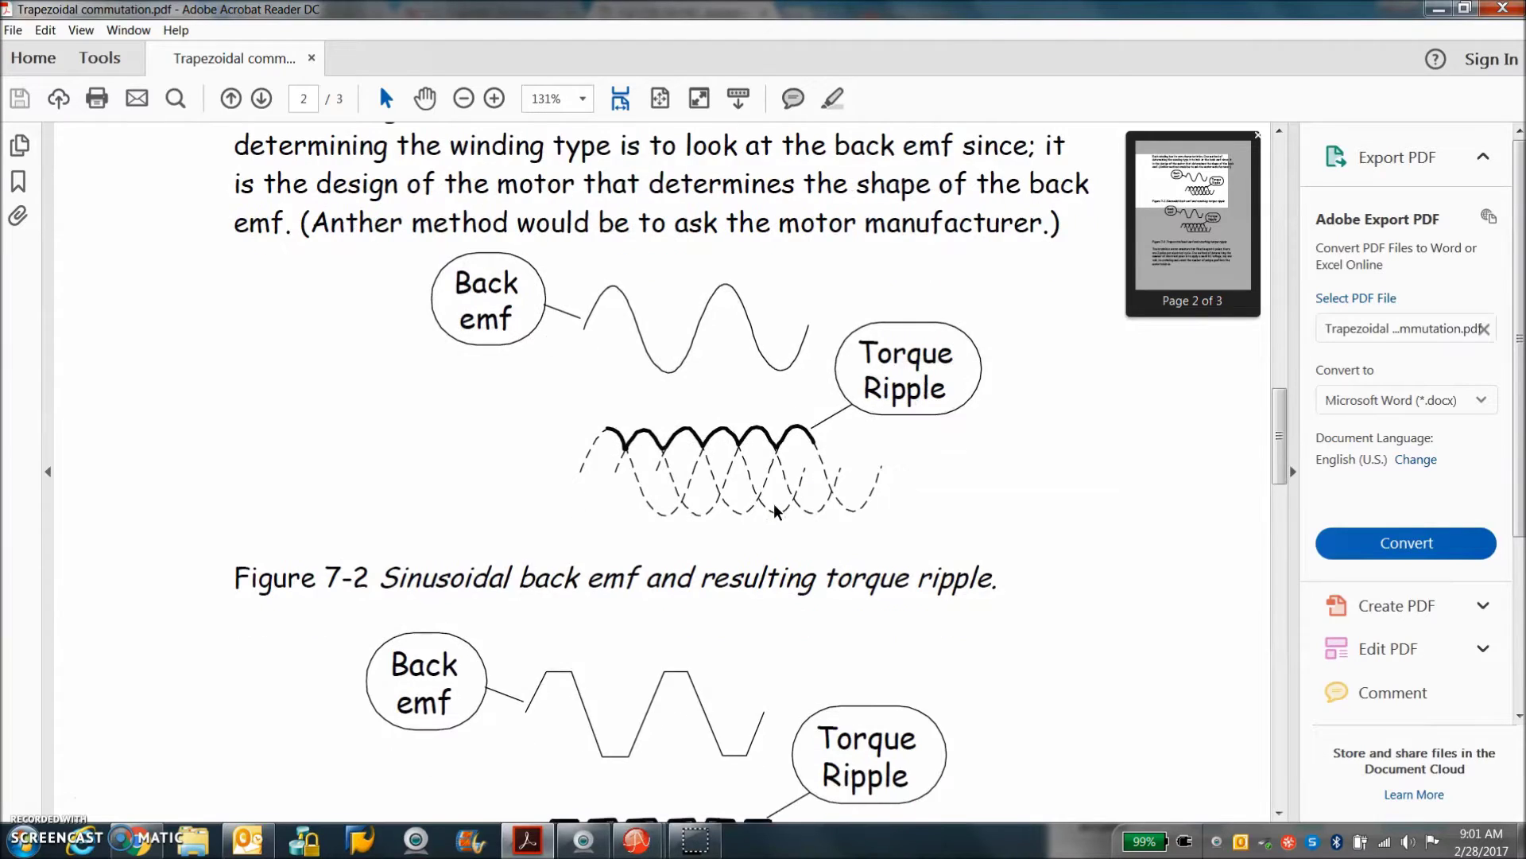
{"action": "scroll", "coordinate": [775, 509], "scroll_direction": "down", "scroll_amount": 2}
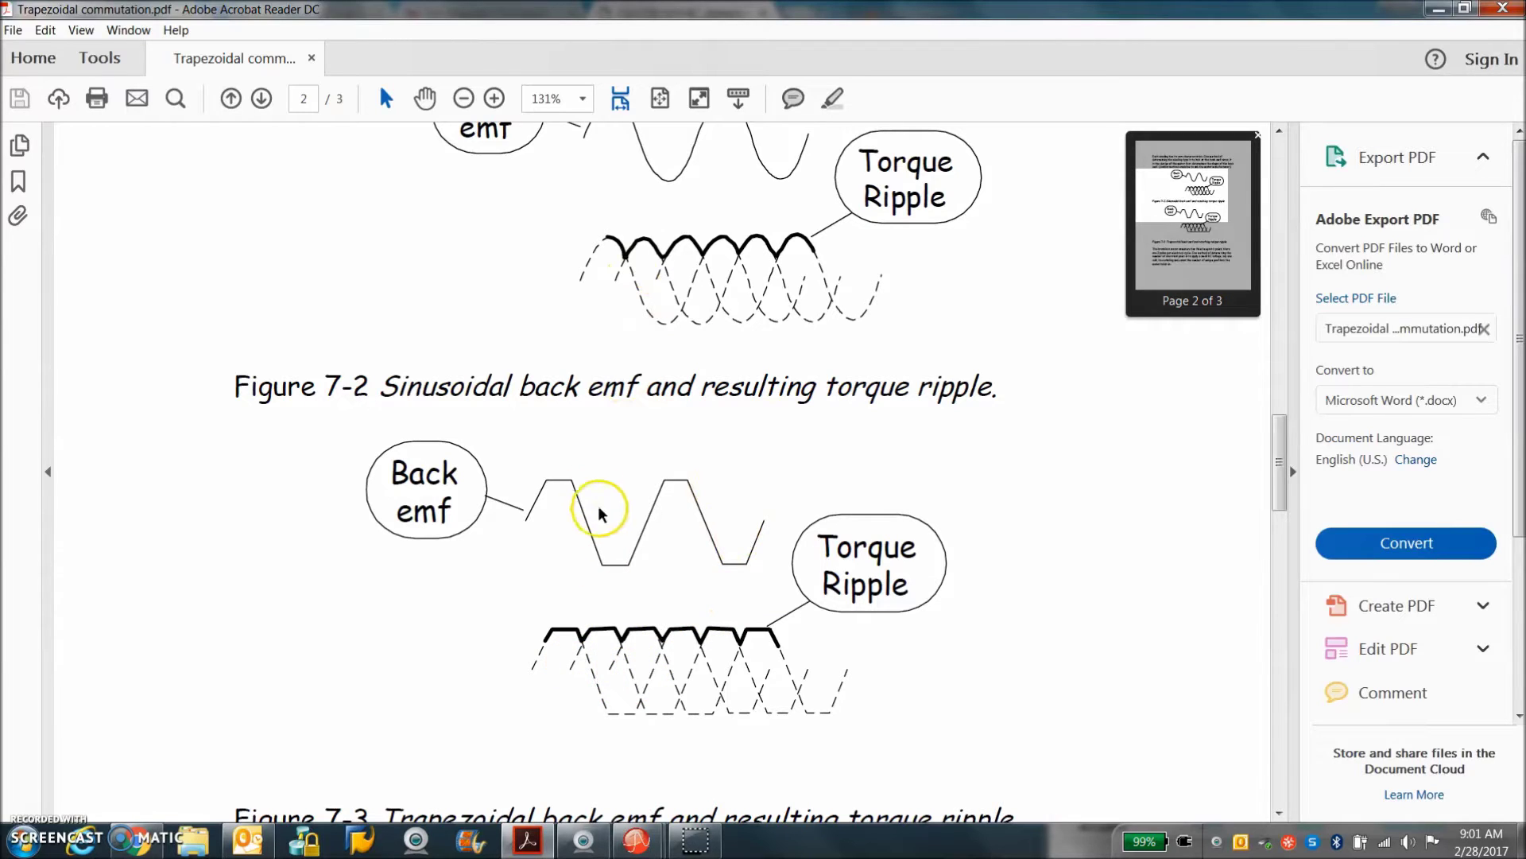
{"action": "scroll", "coordinate": [680, 654], "scroll_direction": "down", "scroll_amount": 2}
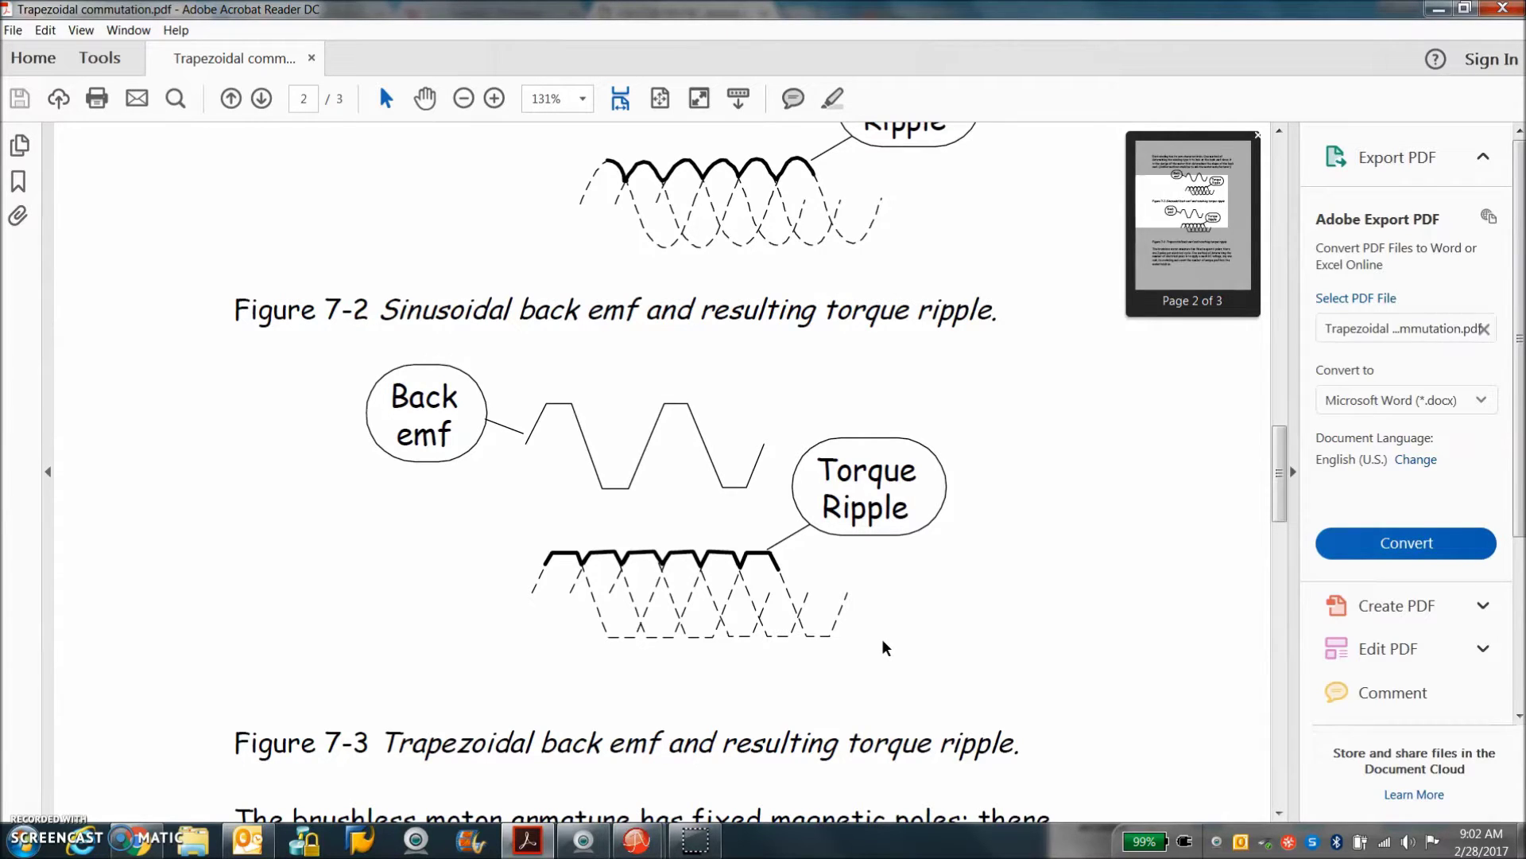
{"action": "scroll", "coordinate": [884, 647], "scroll_direction": "down", "scroll_amount": 10}
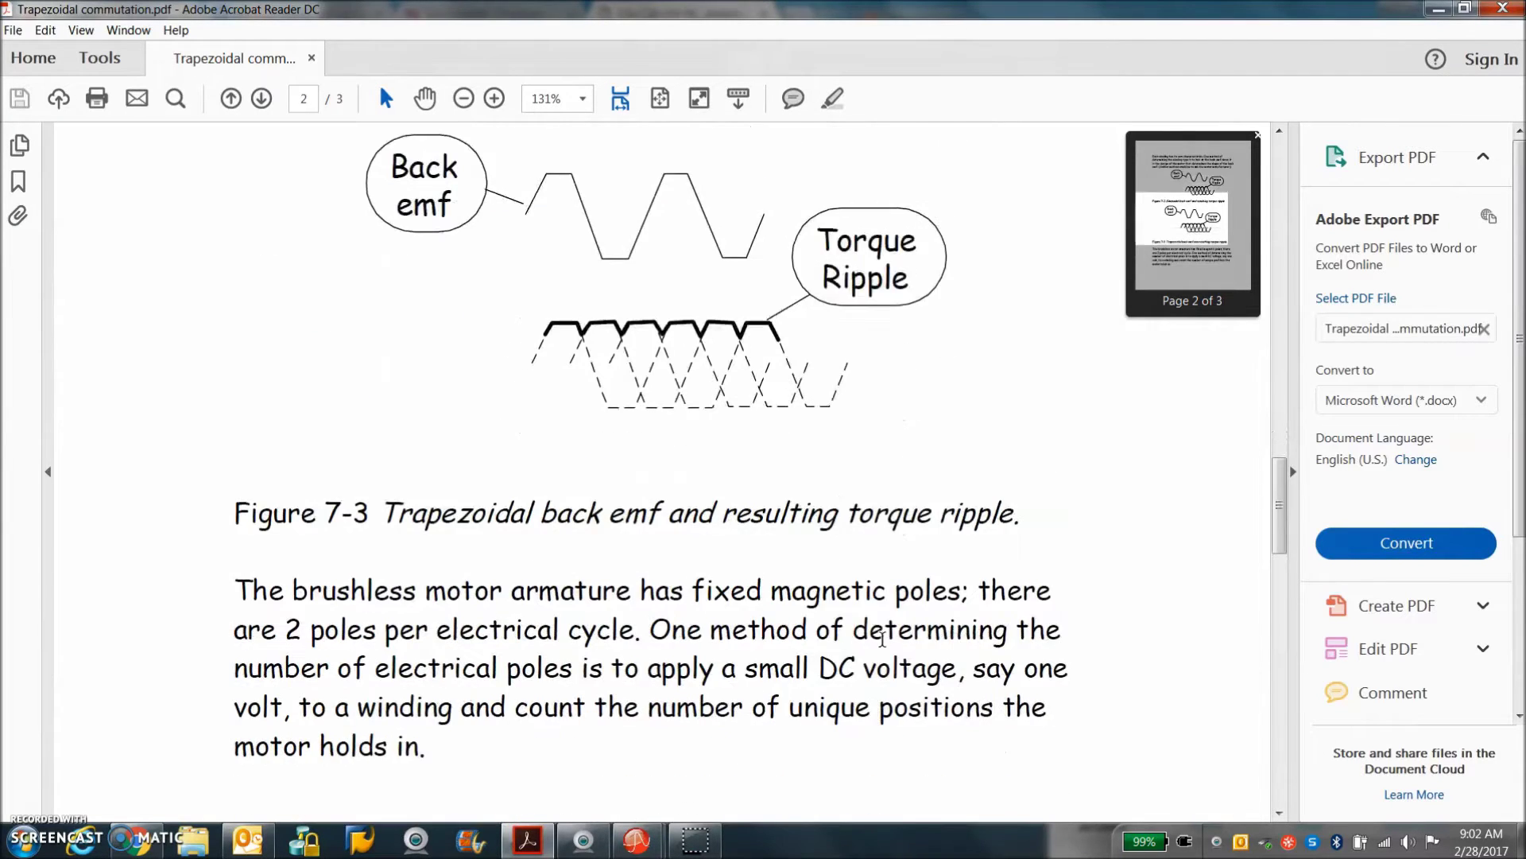
{"action": "scroll", "coordinate": [884, 646], "scroll_direction": "down", "scroll_amount": 10}
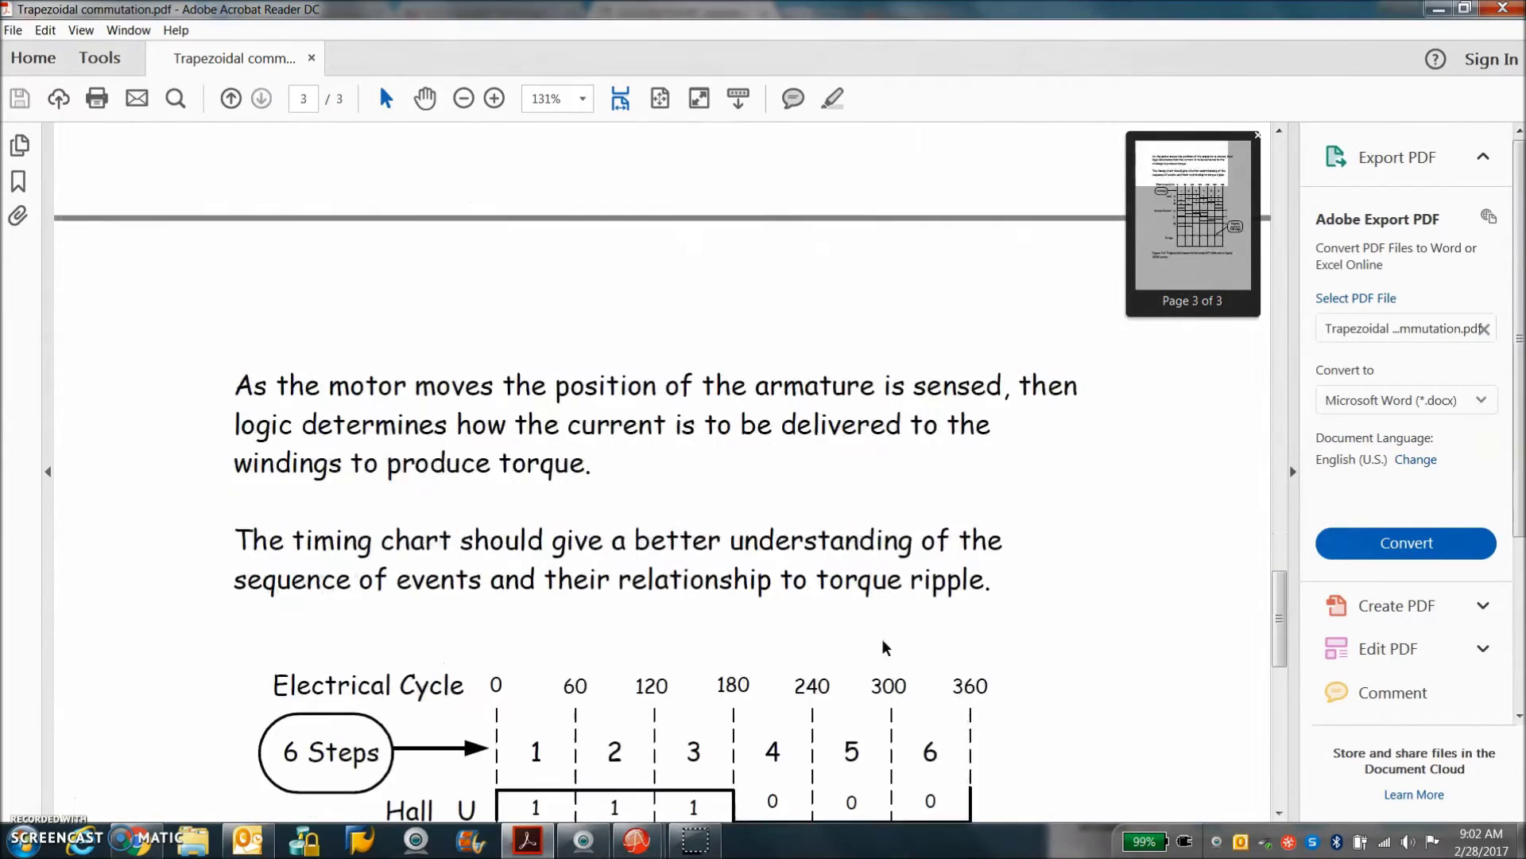
Read page 3's hall timing chart through Figure 7-4, then switch to the Lin Engineering page in Chrome.
{"action": "scroll", "coordinate": [884, 646], "scroll_direction": "down", "scroll_amount": 4}
{"action": "scroll", "coordinate": [884, 647], "scroll_direction": "up", "scroll_amount": 2}
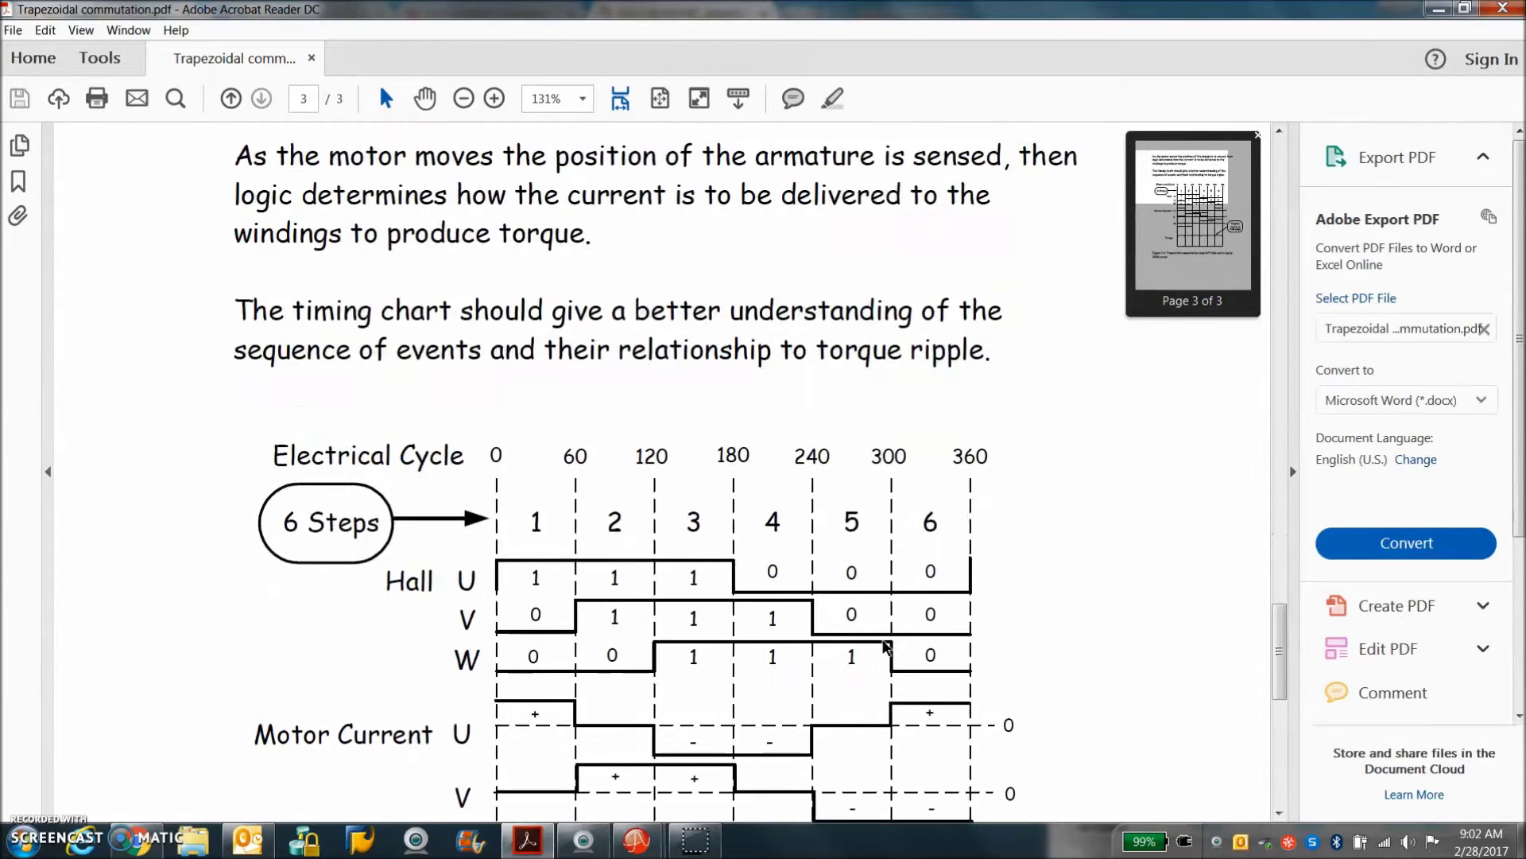
{"action": "scroll", "coordinate": [588, 592], "scroll_direction": "down", "scroll_amount": 3}
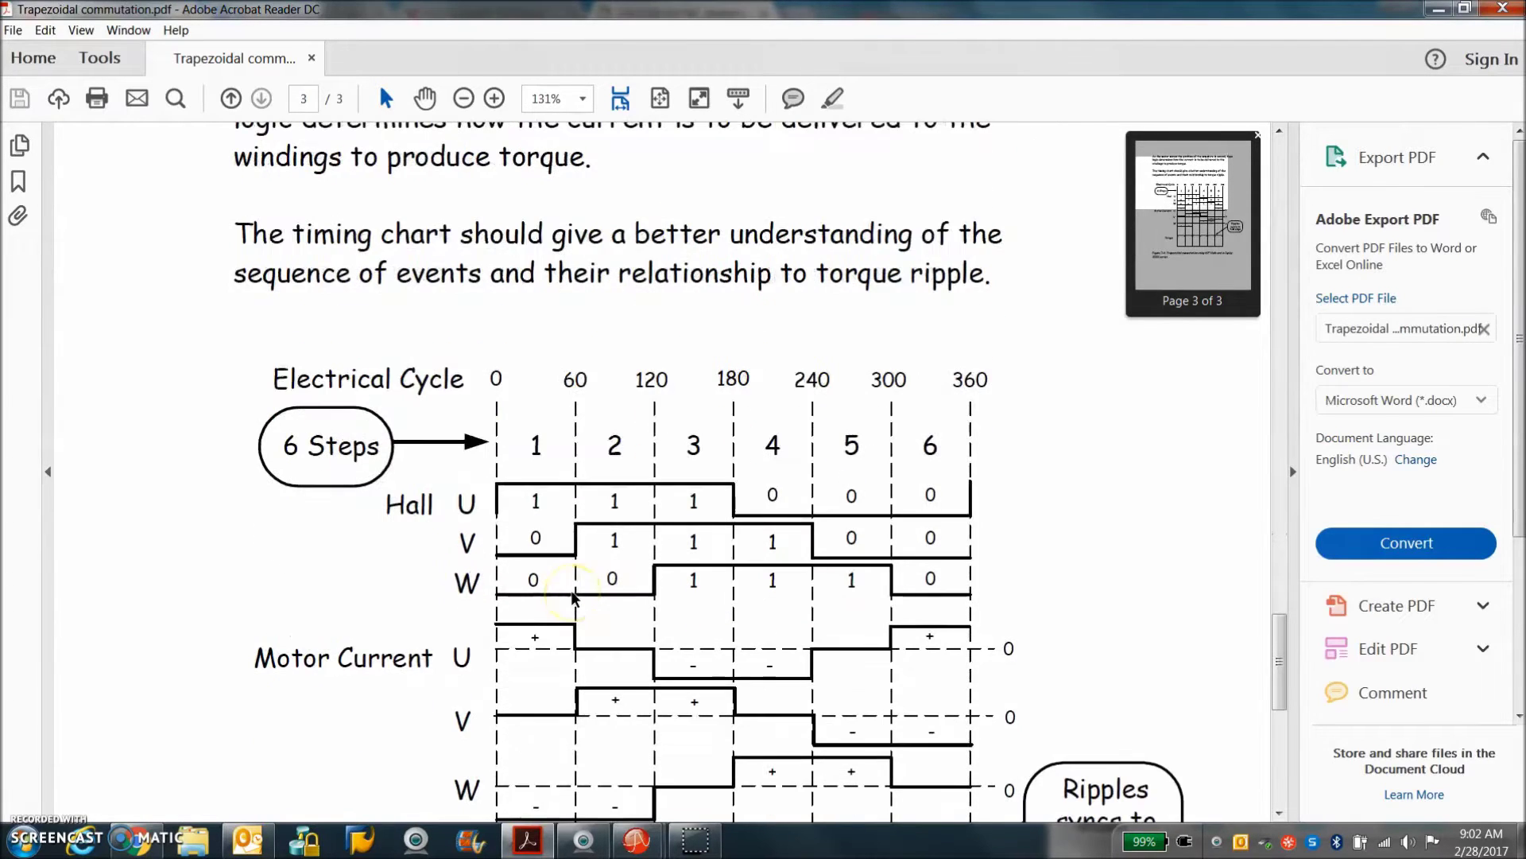
{"action": "scroll", "coordinate": [581, 577], "scroll_direction": "down", "scroll_amount": 1}
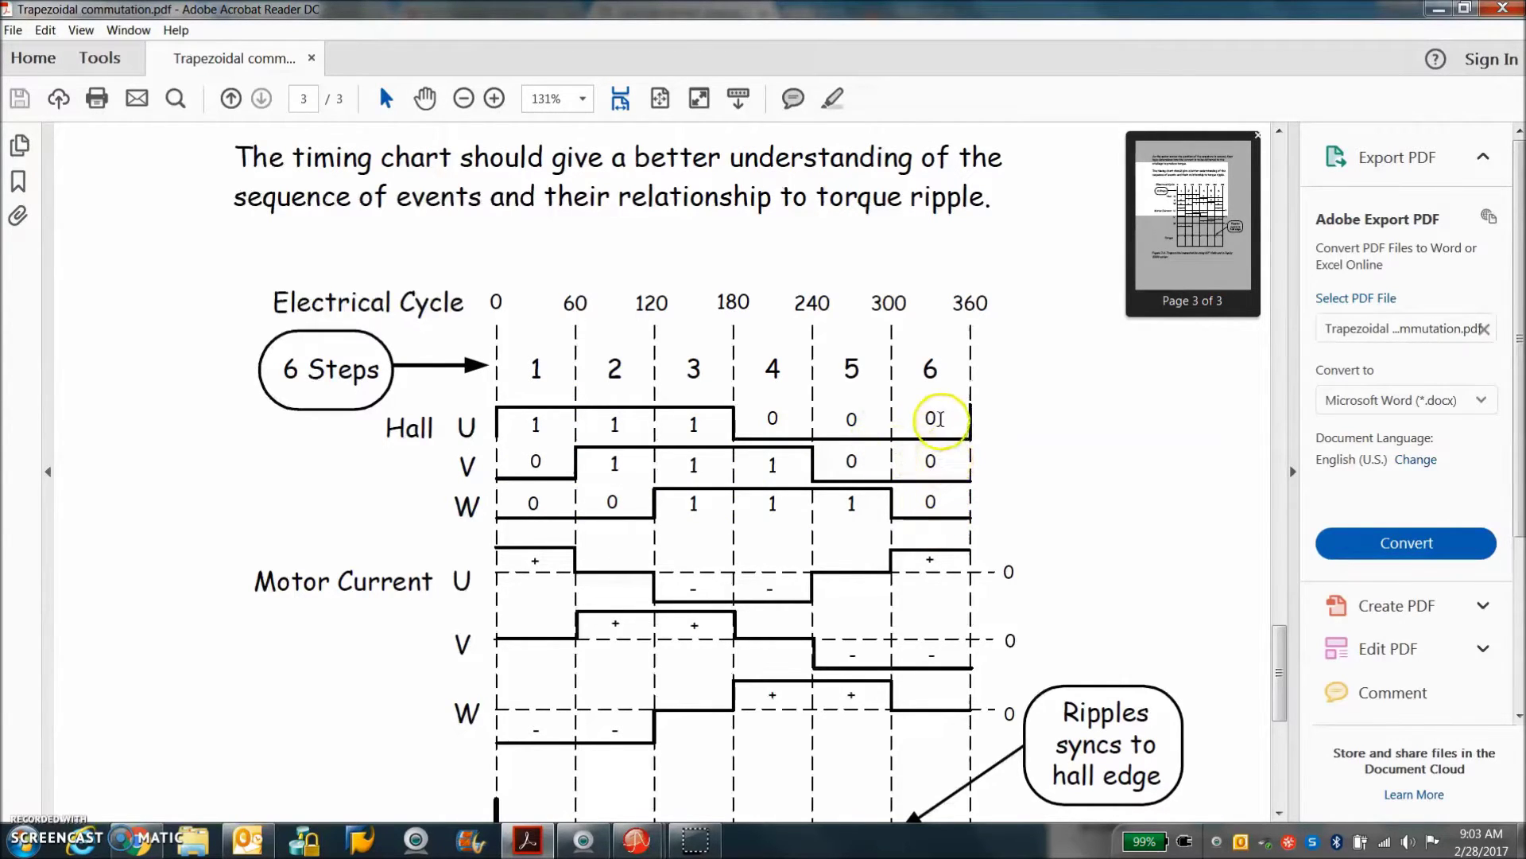
{"action": "scroll", "coordinate": [968, 518], "scroll_direction": "down", "scroll_amount": 3}
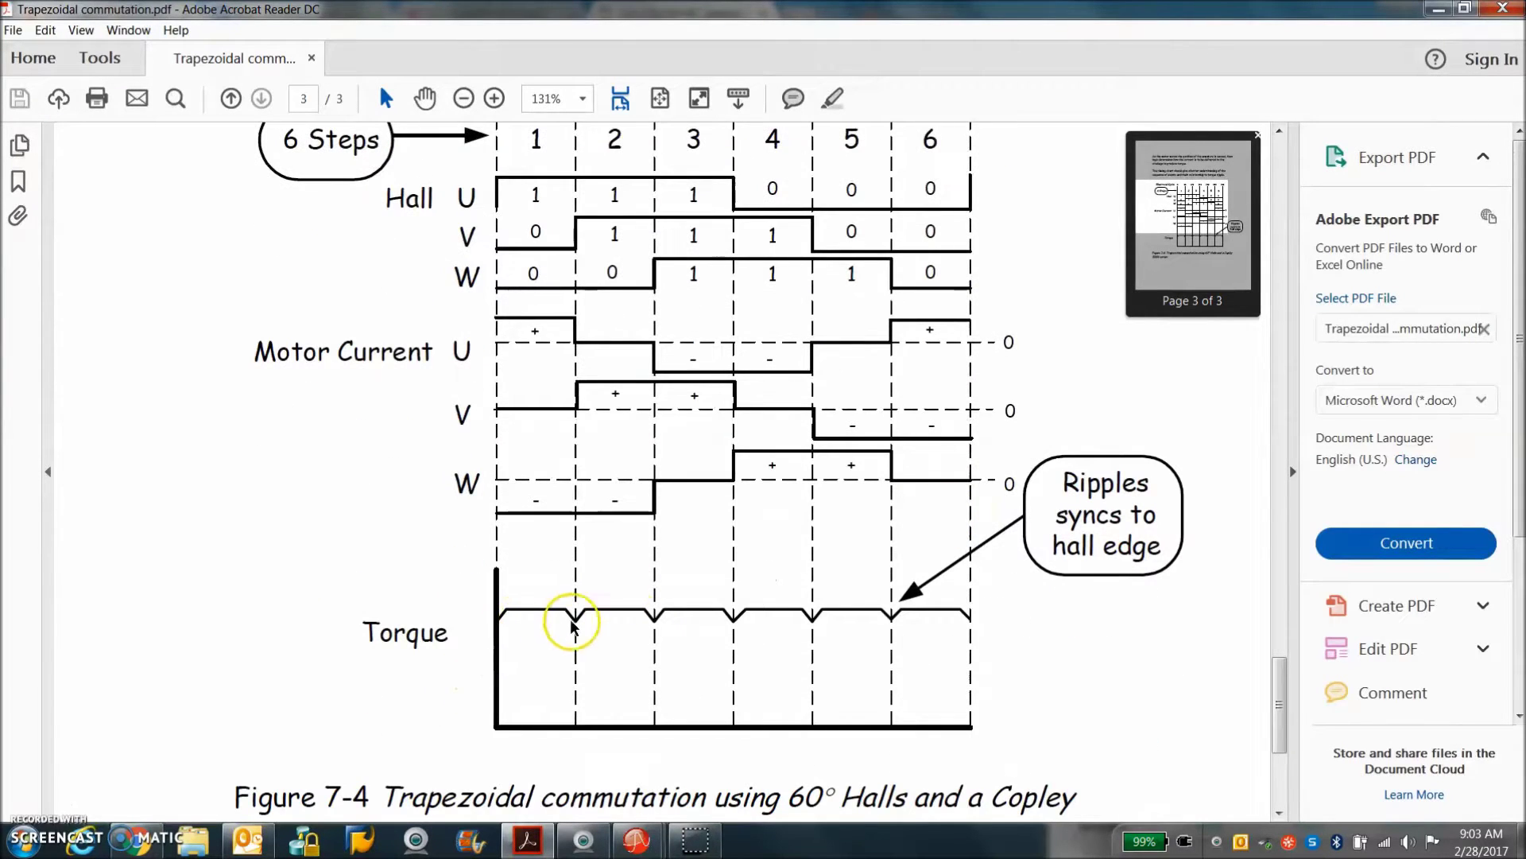
{"action": "scroll", "coordinate": [623, 622], "scroll_direction": "down", "scroll_amount": 1}
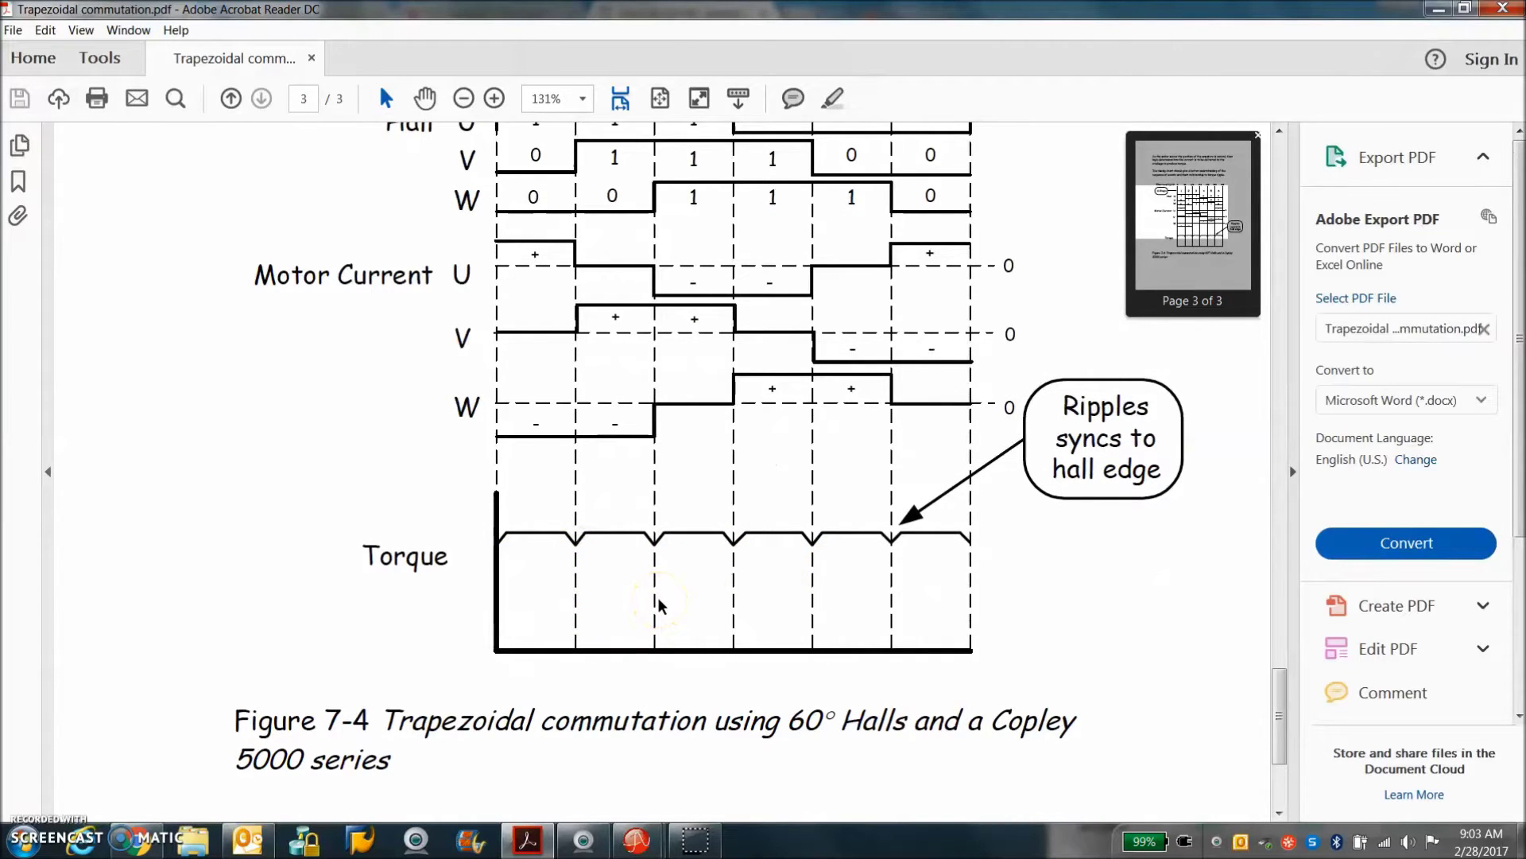
{"action": "scroll", "coordinate": [659, 604], "scroll_direction": "down", "scroll_amount": 4}
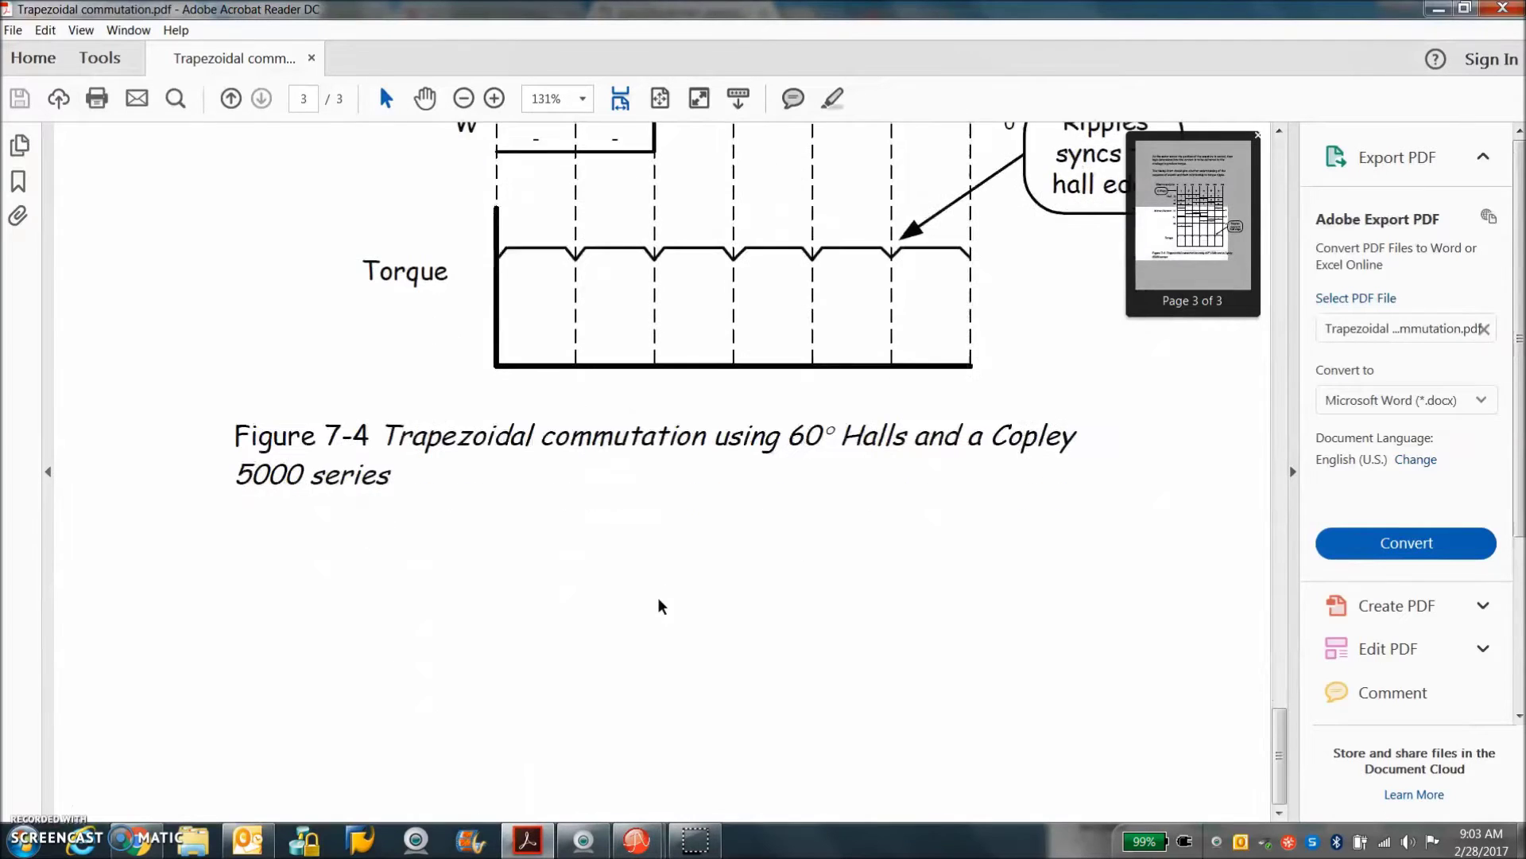
{"action": "left_click", "coordinate": [123, 839]}
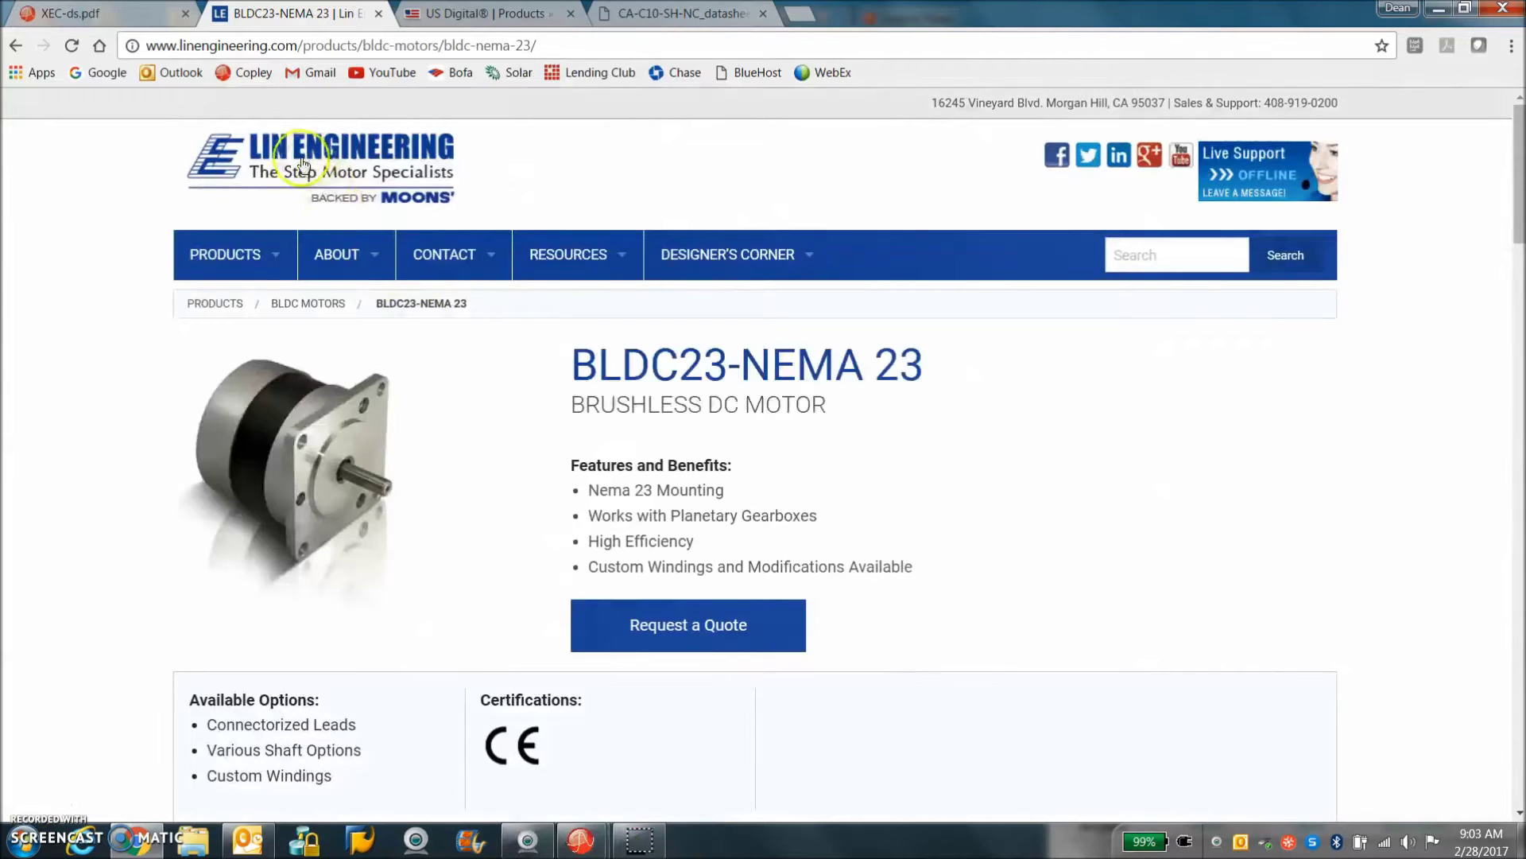
Review the BL24B46-01 column's electrical specs, hall wiring and commutation sequence on the BLDC23 page.
{"action": "mouse_move", "coordinate": [344, 343]}
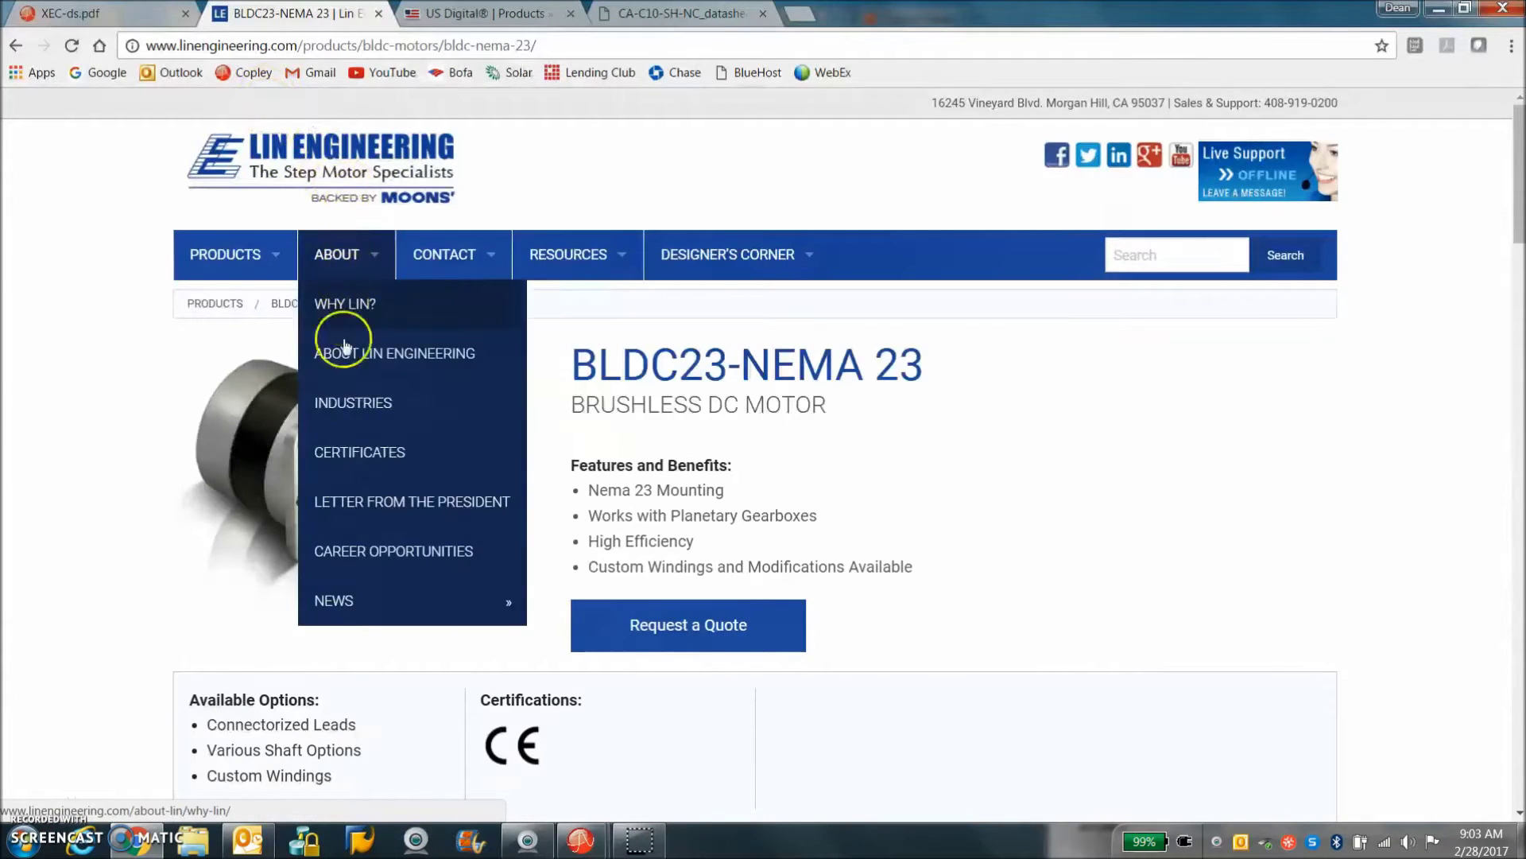
{"action": "mouse_move", "coordinate": [227, 256]}
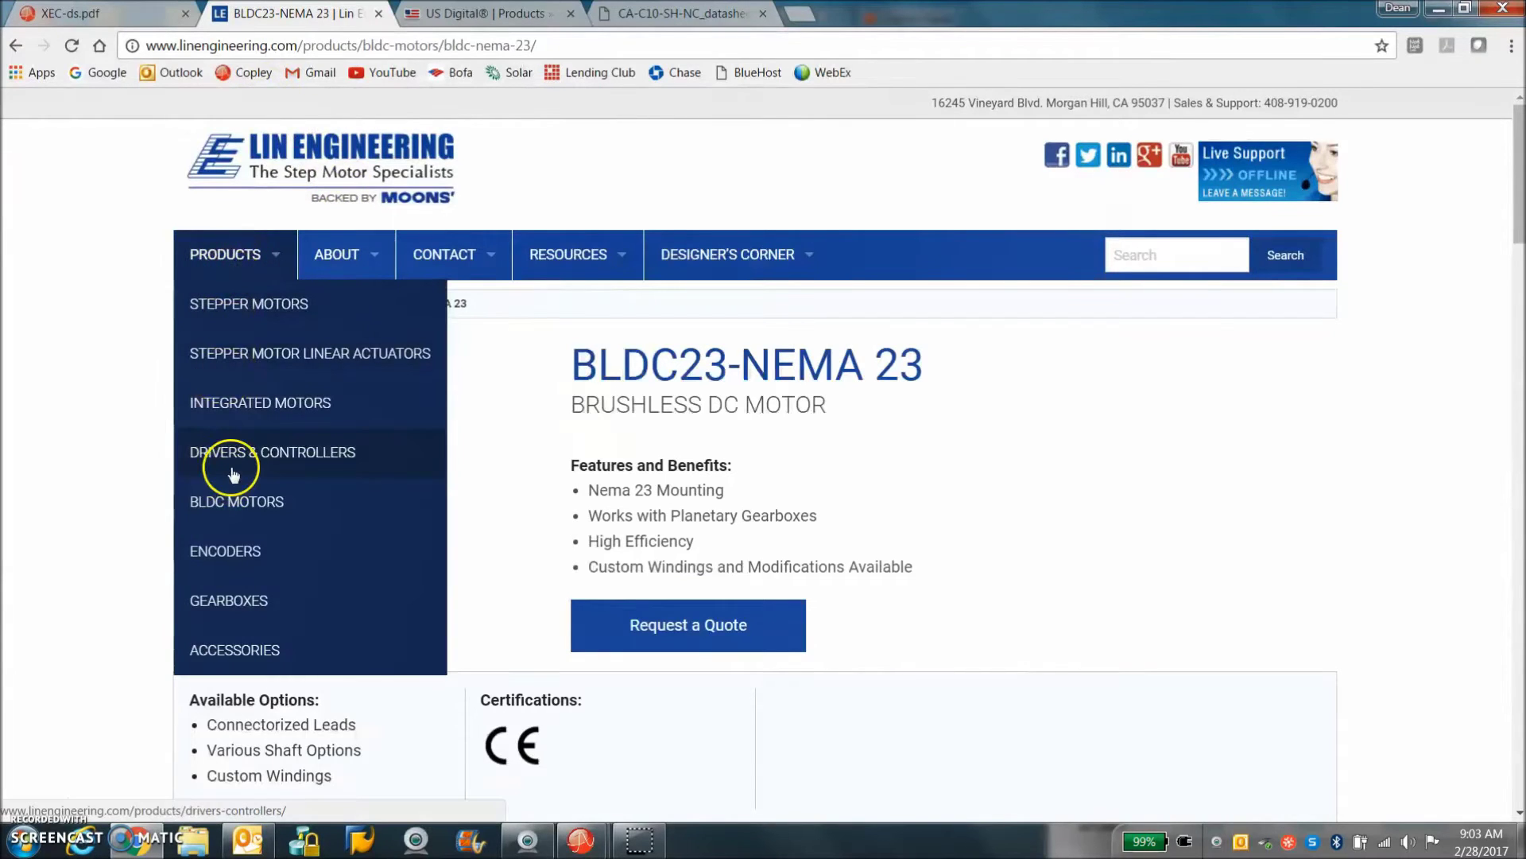
{"action": "scroll", "coordinate": [480, 508], "scroll_direction": "down", "scroll_amount": 3}
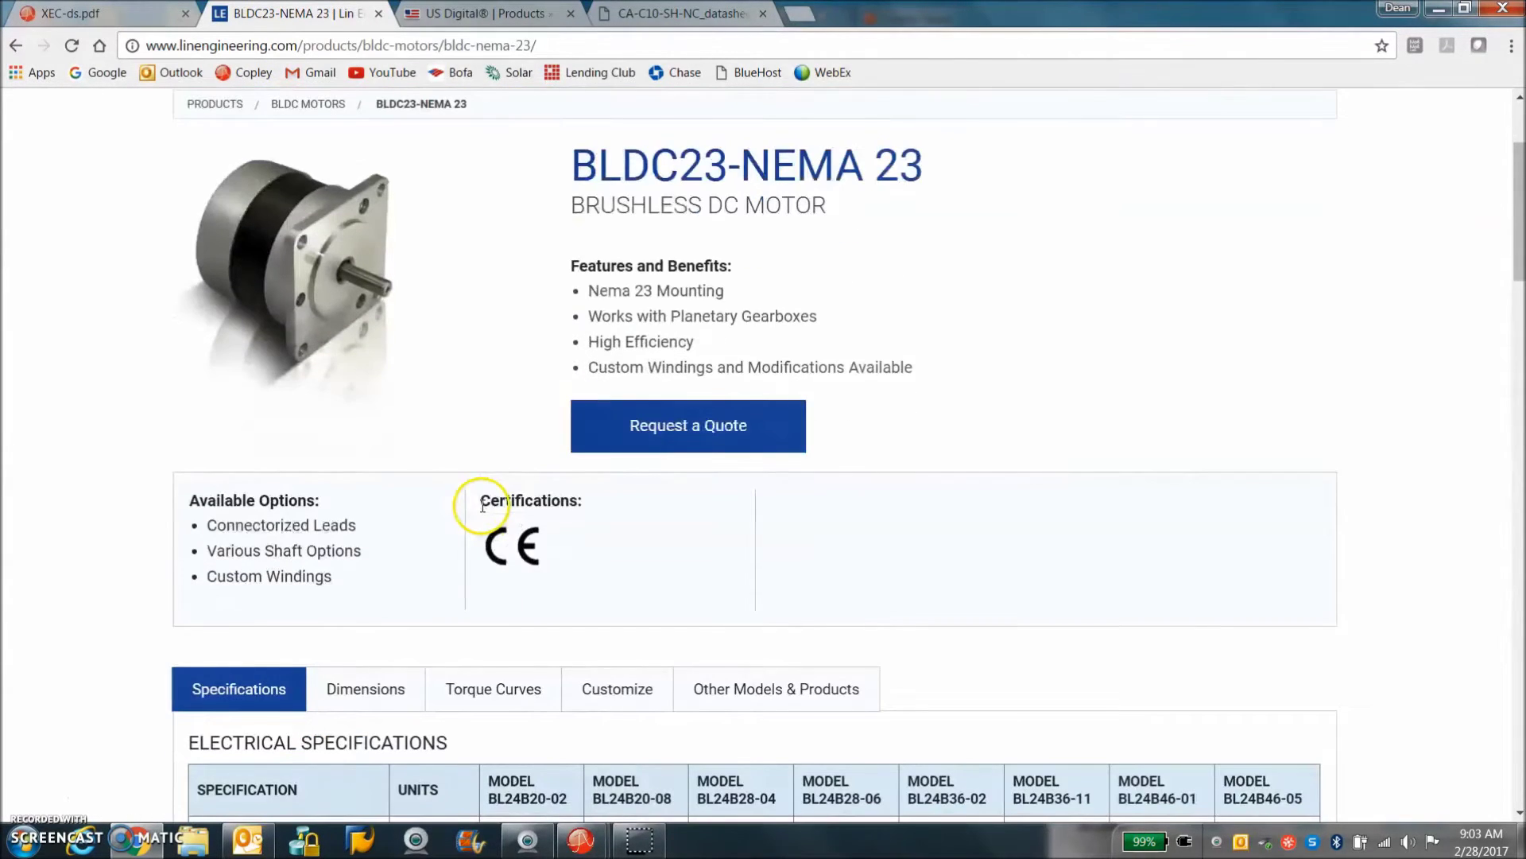
{"action": "scroll", "coordinate": [790, 546], "scroll_direction": "down", "scroll_amount": 9}
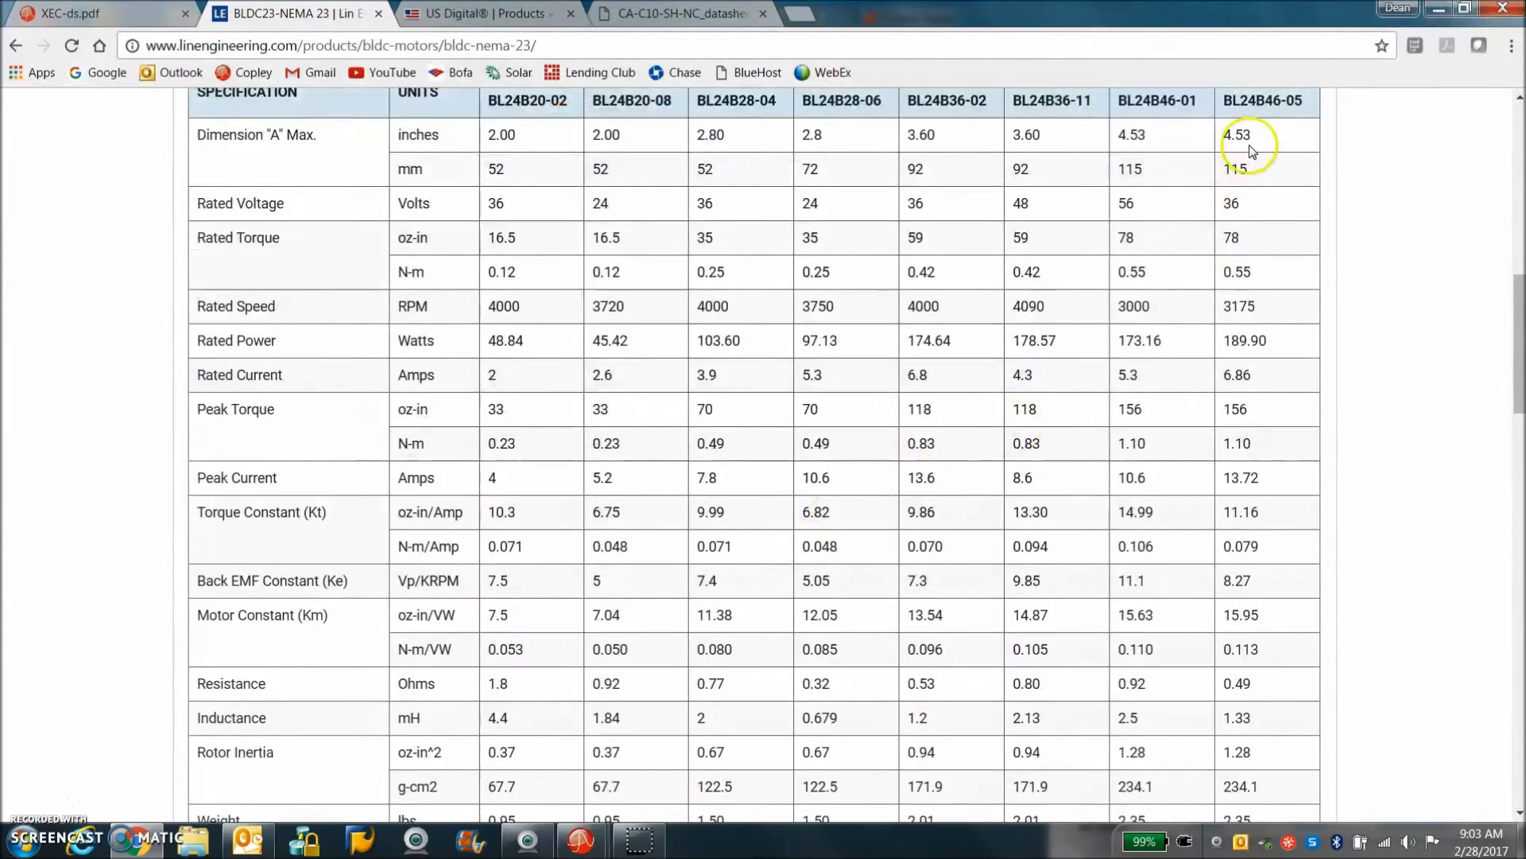
{"action": "scroll", "coordinate": [1252, 151], "scroll_direction": "up", "scroll_amount": 3}
{"action": "left_click_drag", "start_coordinate": [1118, 280], "coordinate": [1187, 303]}
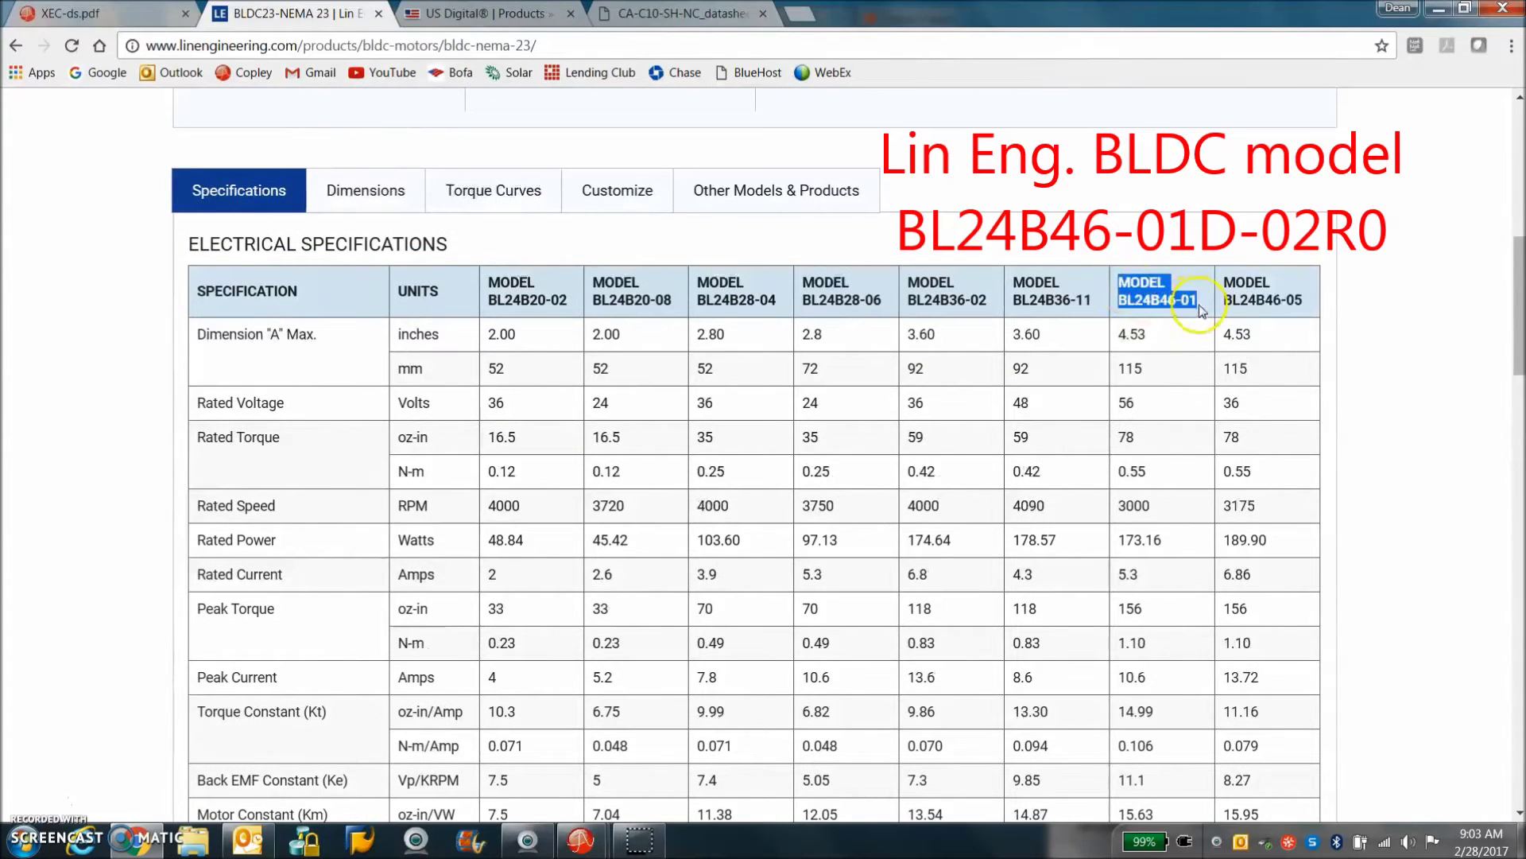
{"action": "scroll", "coordinate": [1042, 419], "scroll_direction": "down", "scroll_amount": 8}
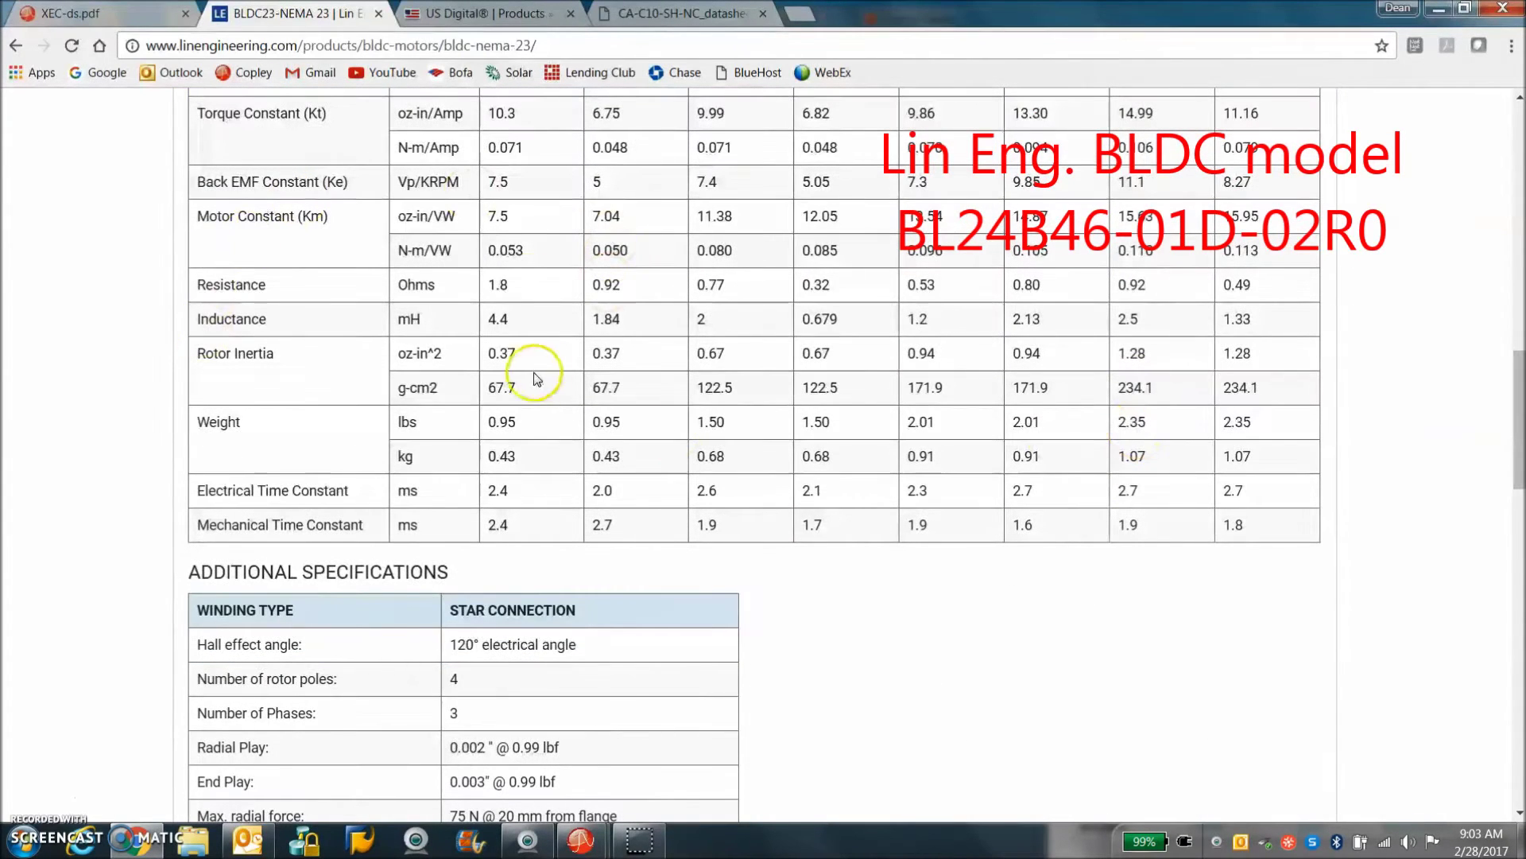
{"action": "scroll", "coordinate": [646, 517], "scroll_direction": "down", "scroll_amount": 3}
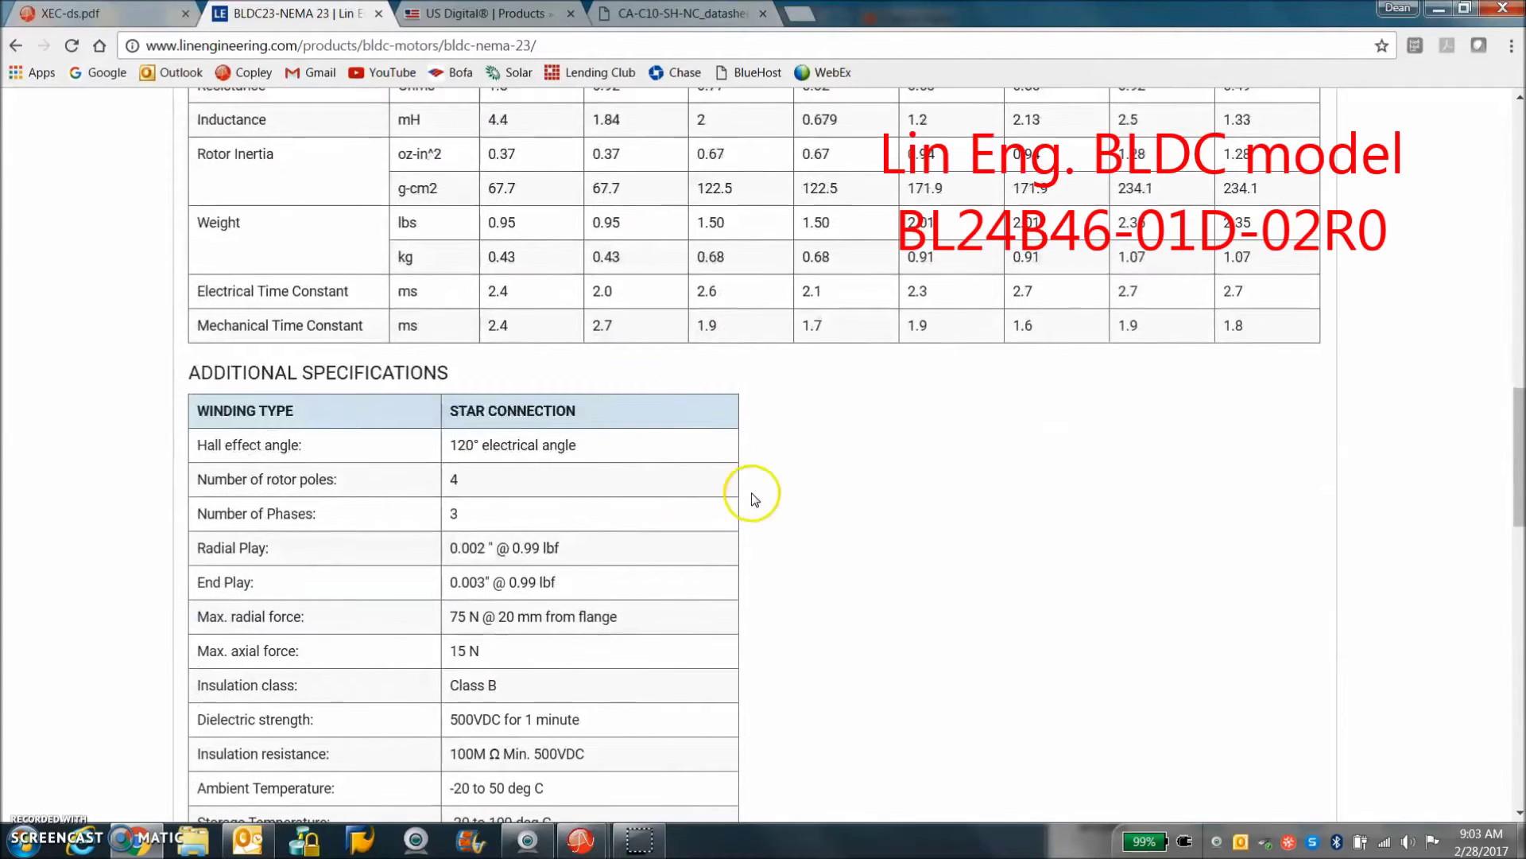
{"action": "scroll", "coordinate": [754, 497], "scroll_direction": "down", "scroll_amount": 9}
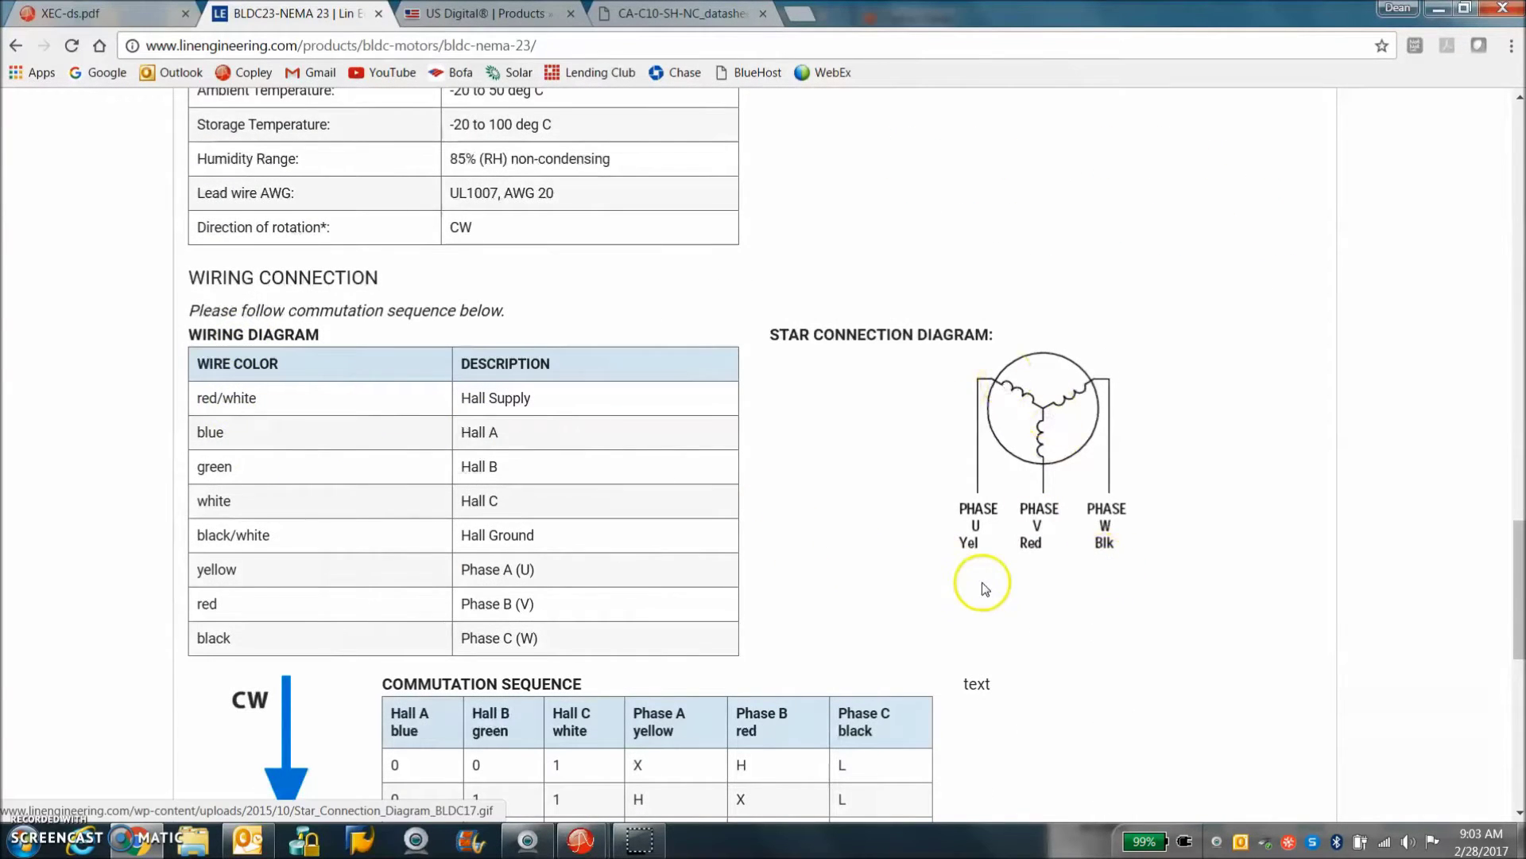
{"action": "scroll", "coordinate": [983, 588], "scroll_direction": "down", "scroll_amount": 4}
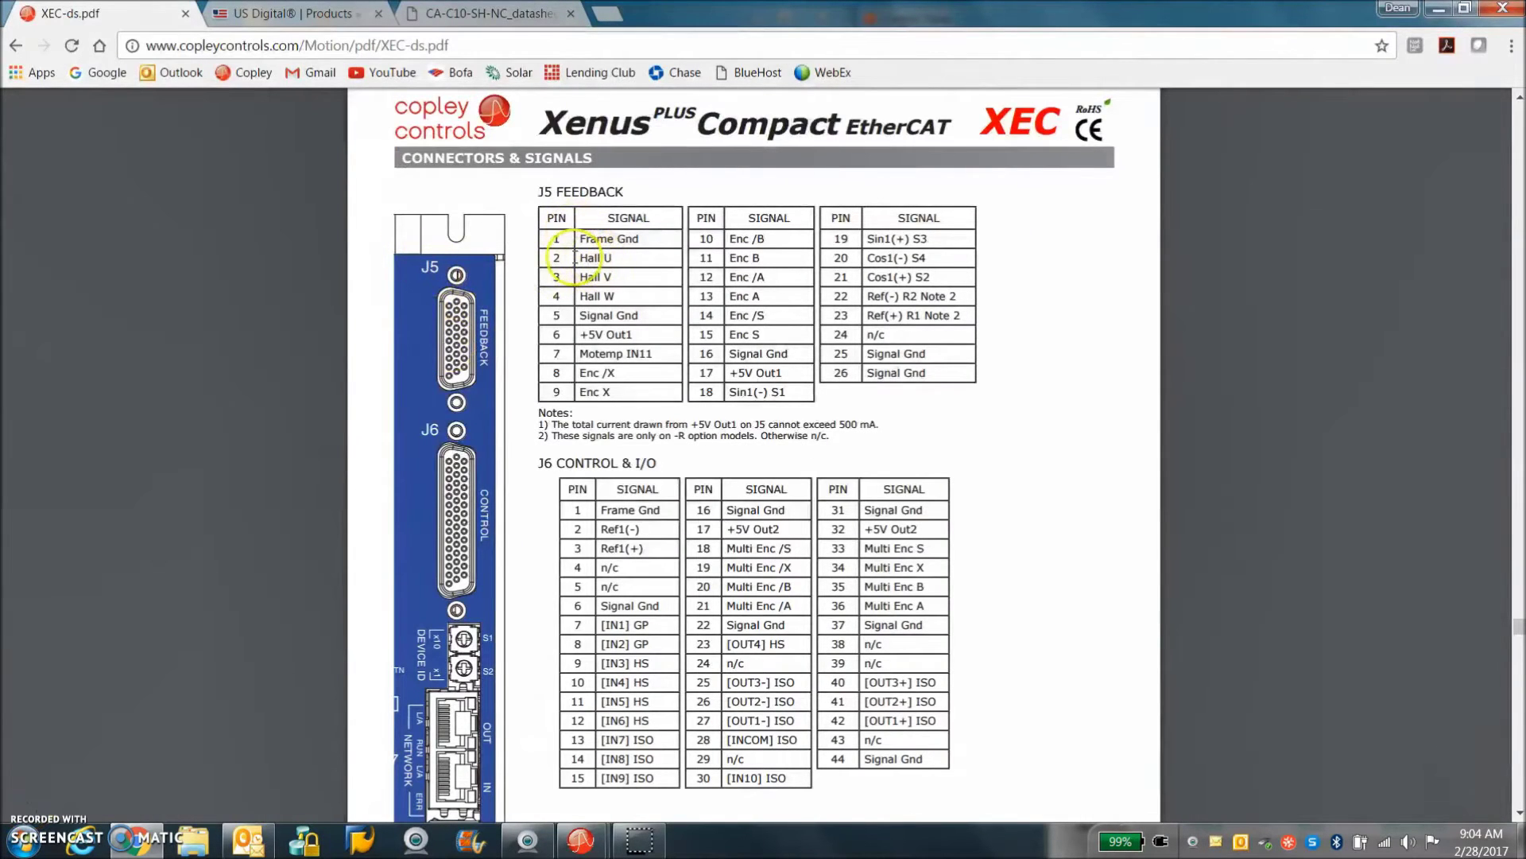
Highlight the Hall U, +5V Out1 and Frame Gnd pins in the J5 table.
{"action": "left_click_drag", "start_coordinate": [580, 258], "coordinate": [613, 258]}
{"action": "left_click_drag", "start_coordinate": [580, 314], "coordinate": [639, 316]}
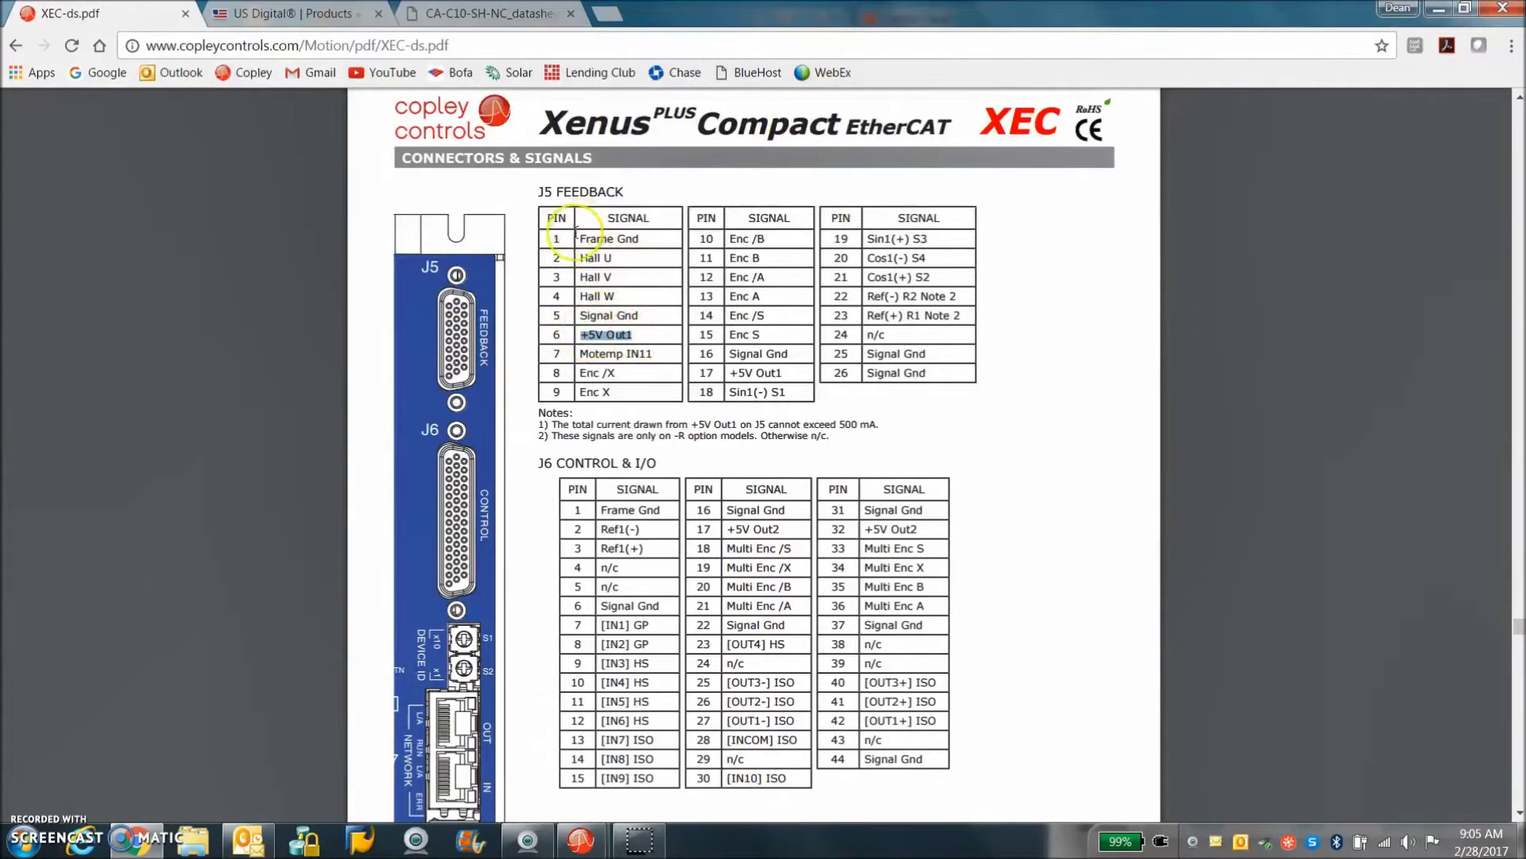
{"action": "left_click_drag", "start_coordinate": [580, 239], "coordinate": [650, 236]}
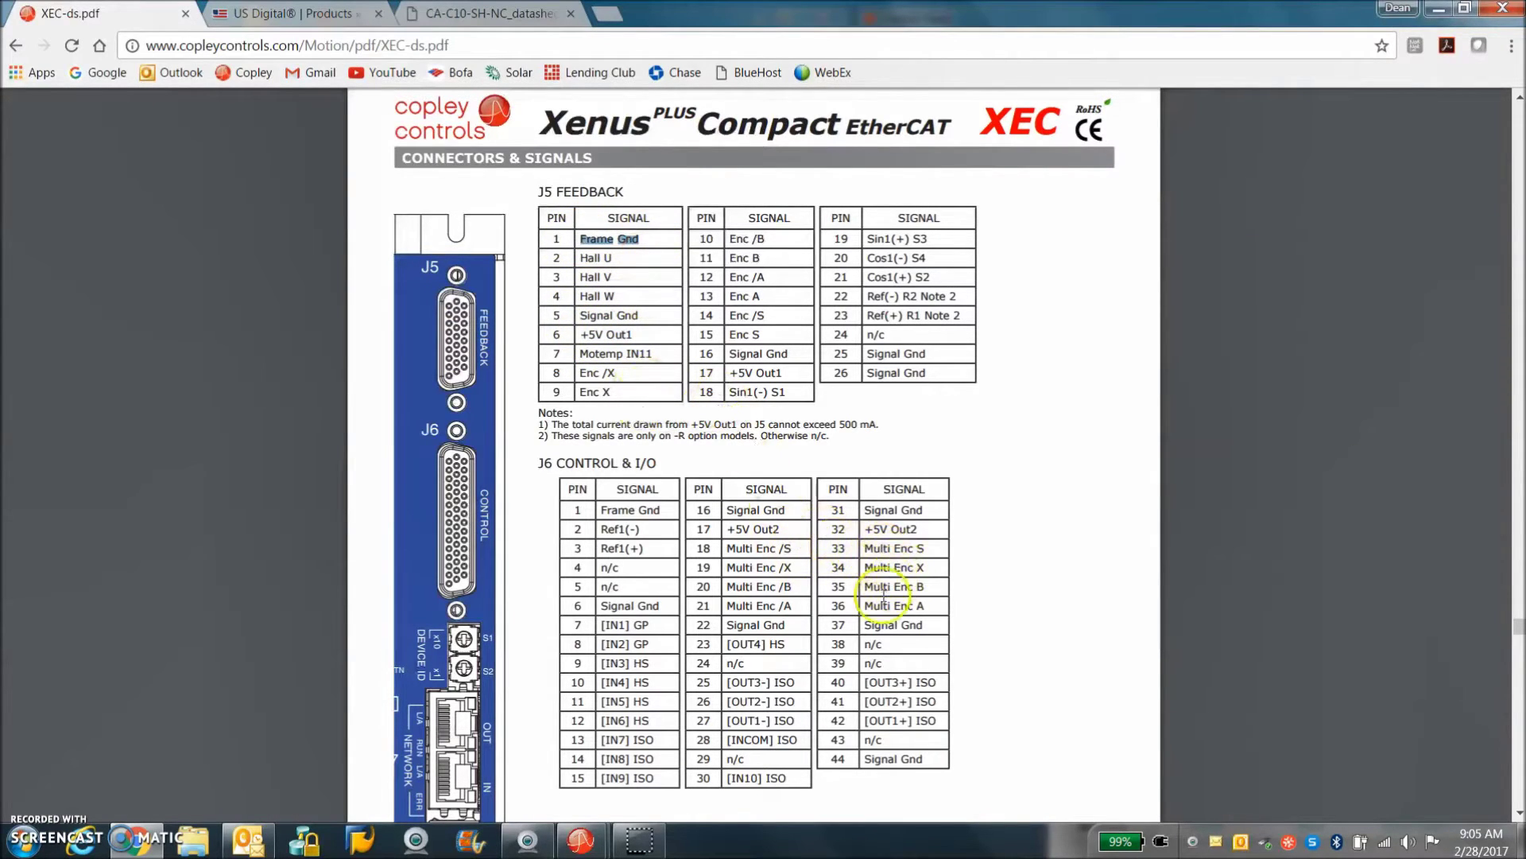
In the J6 table, mark Signal Gnd for pin 16 and Frame Gnd for pin 1.
{"action": "left_click_drag", "start_coordinate": [864, 606], "coordinate": [927, 609]}
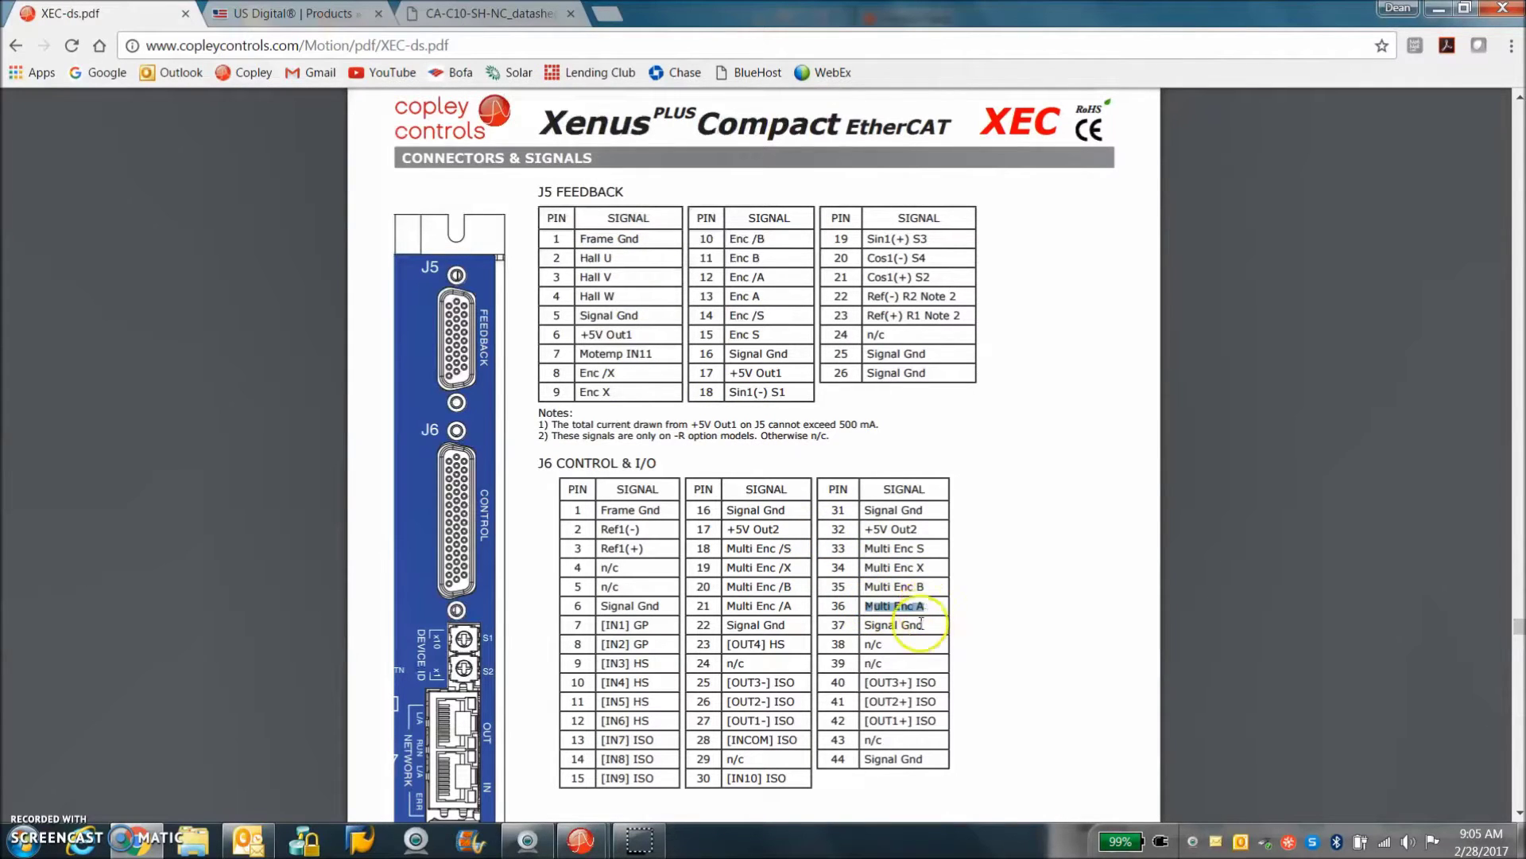
{"action": "left_click", "coordinate": [725, 605]}
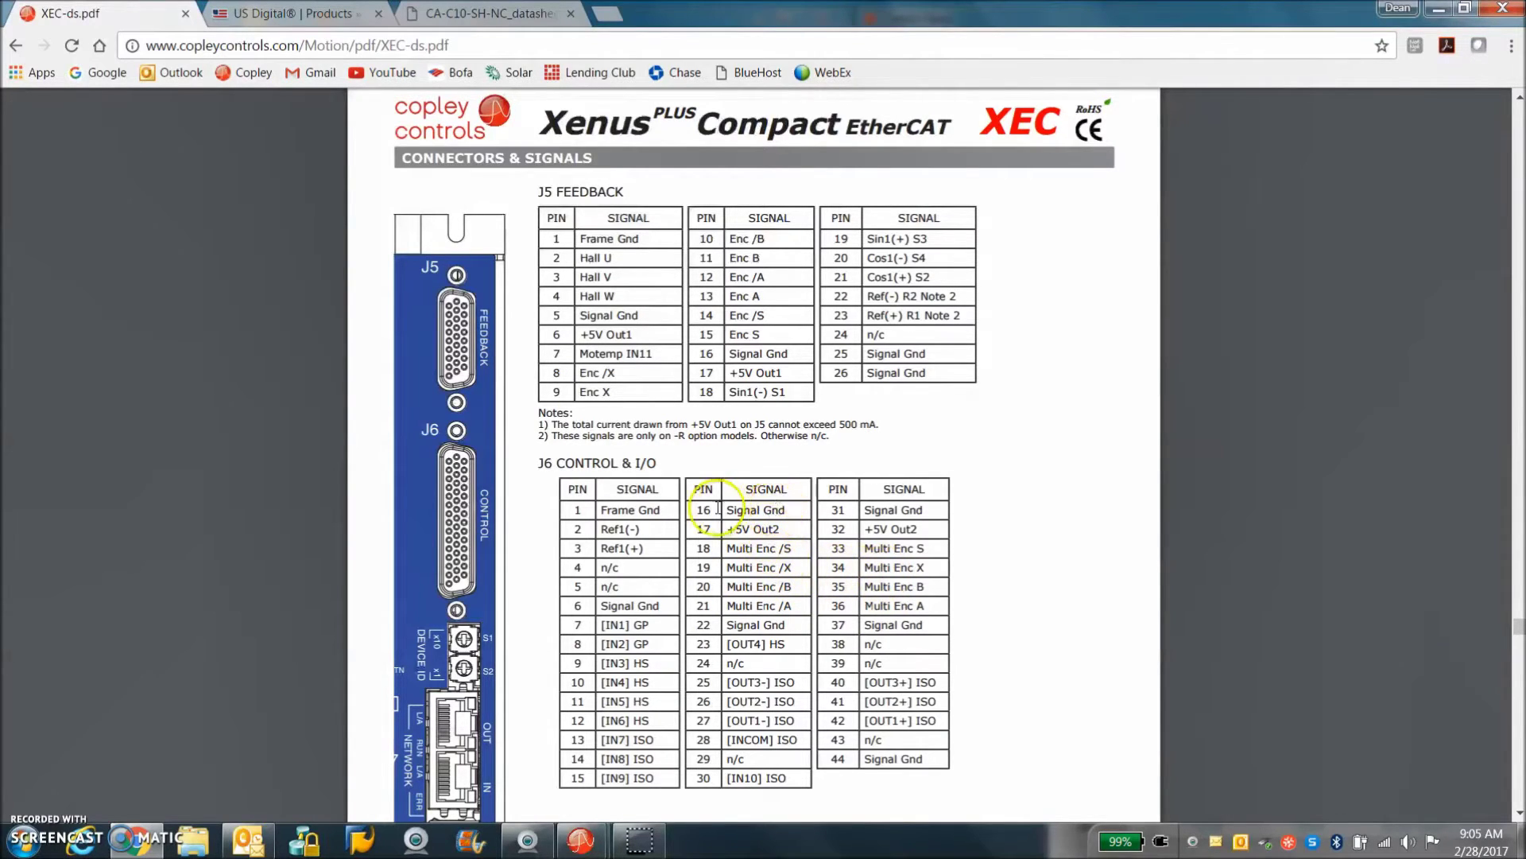
{"action": "left_click_drag", "start_coordinate": [725, 509], "coordinate": [791, 510]}
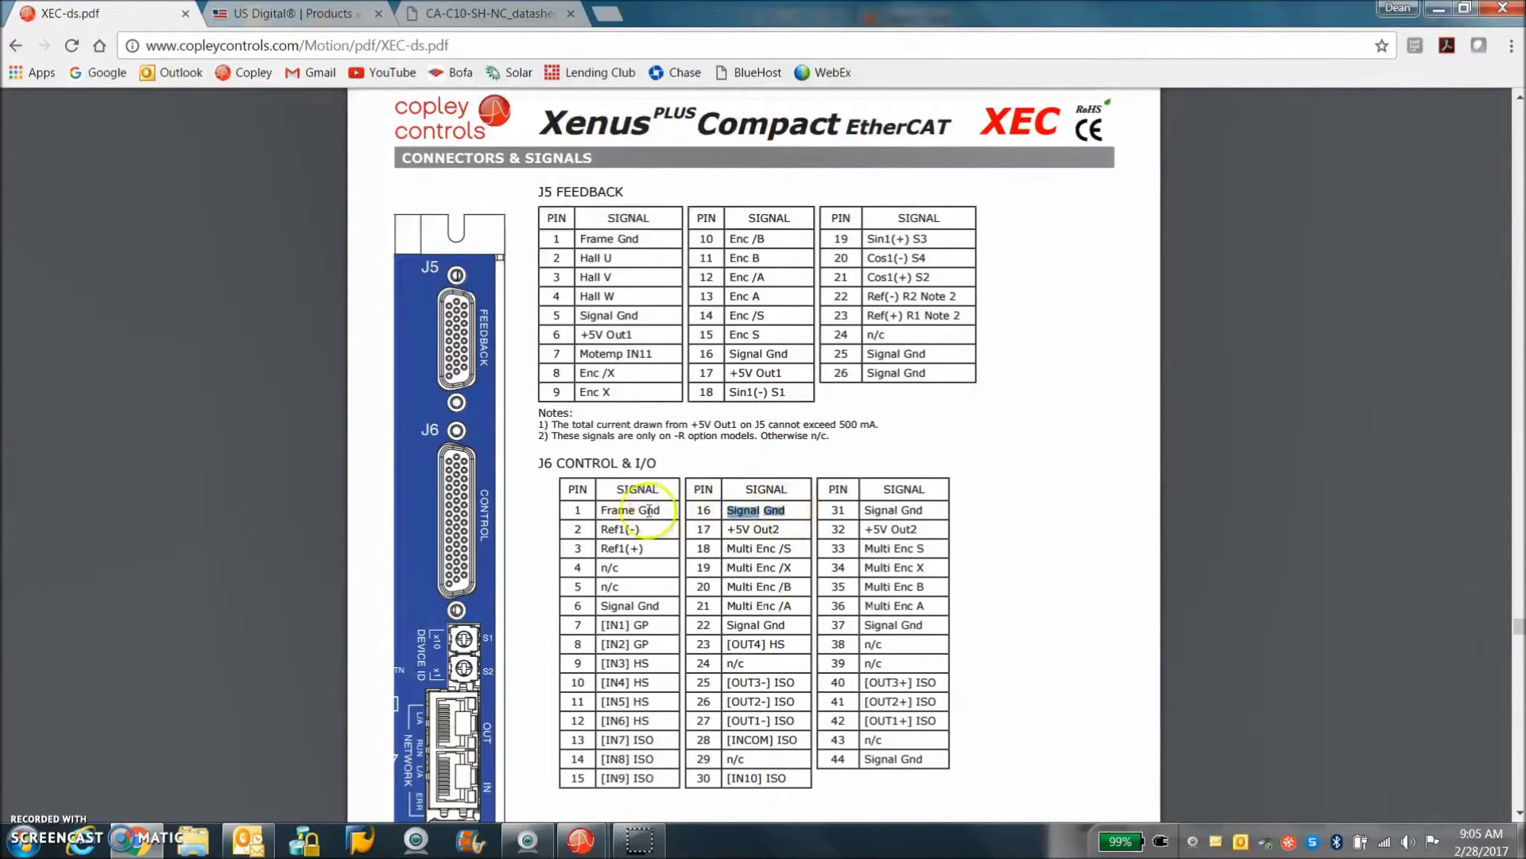
{"action": "left_click_drag", "start_coordinate": [600, 510], "coordinate": [651, 509]}
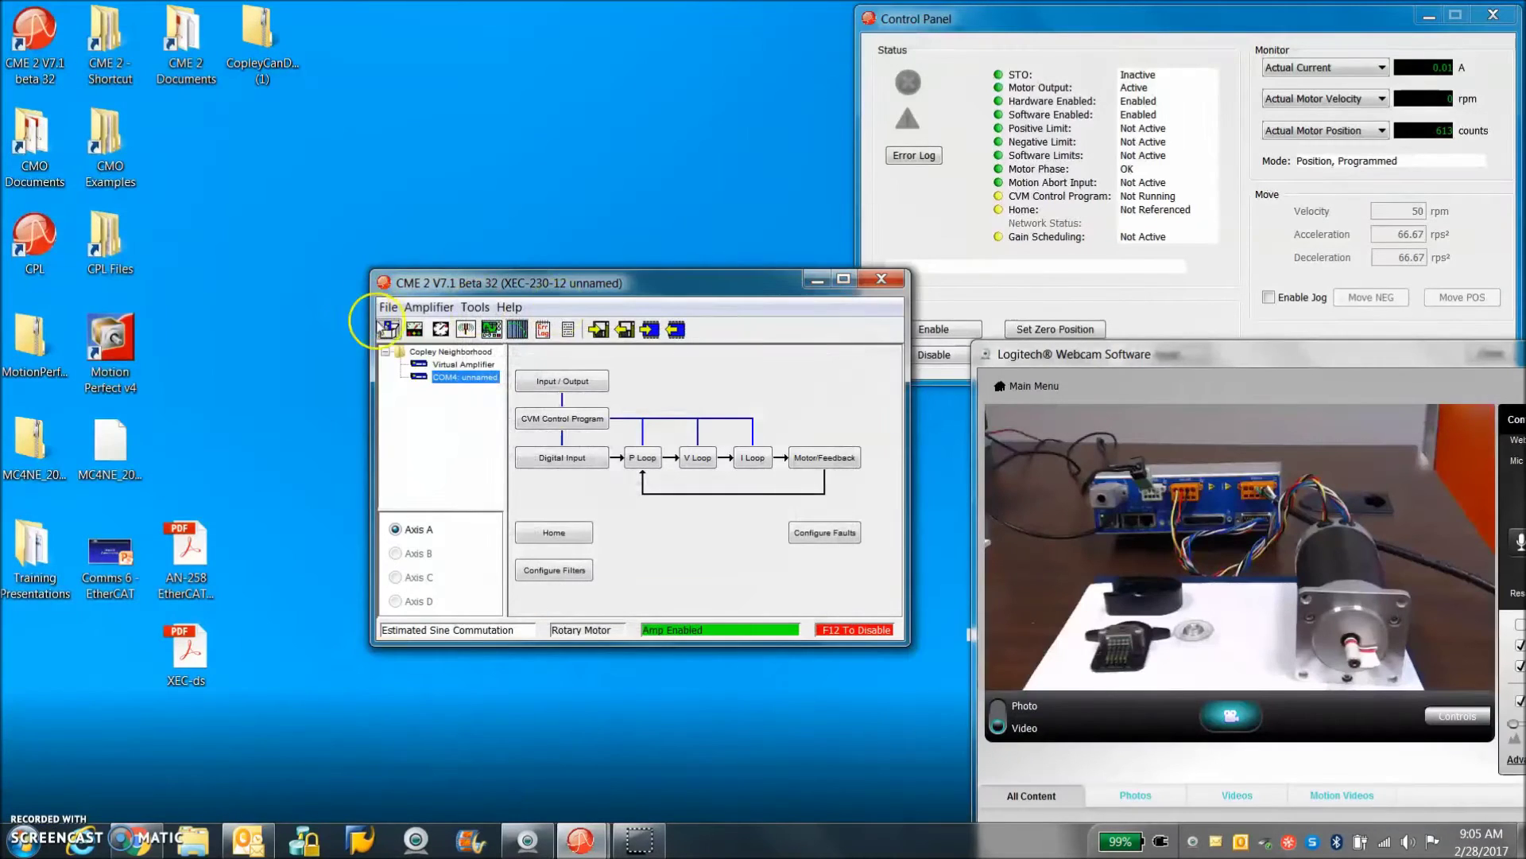
Restart Basic Setup, keeping the brushless rotary motor with motor feedback set to None.
{"action": "left_click", "coordinate": [389, 329]}
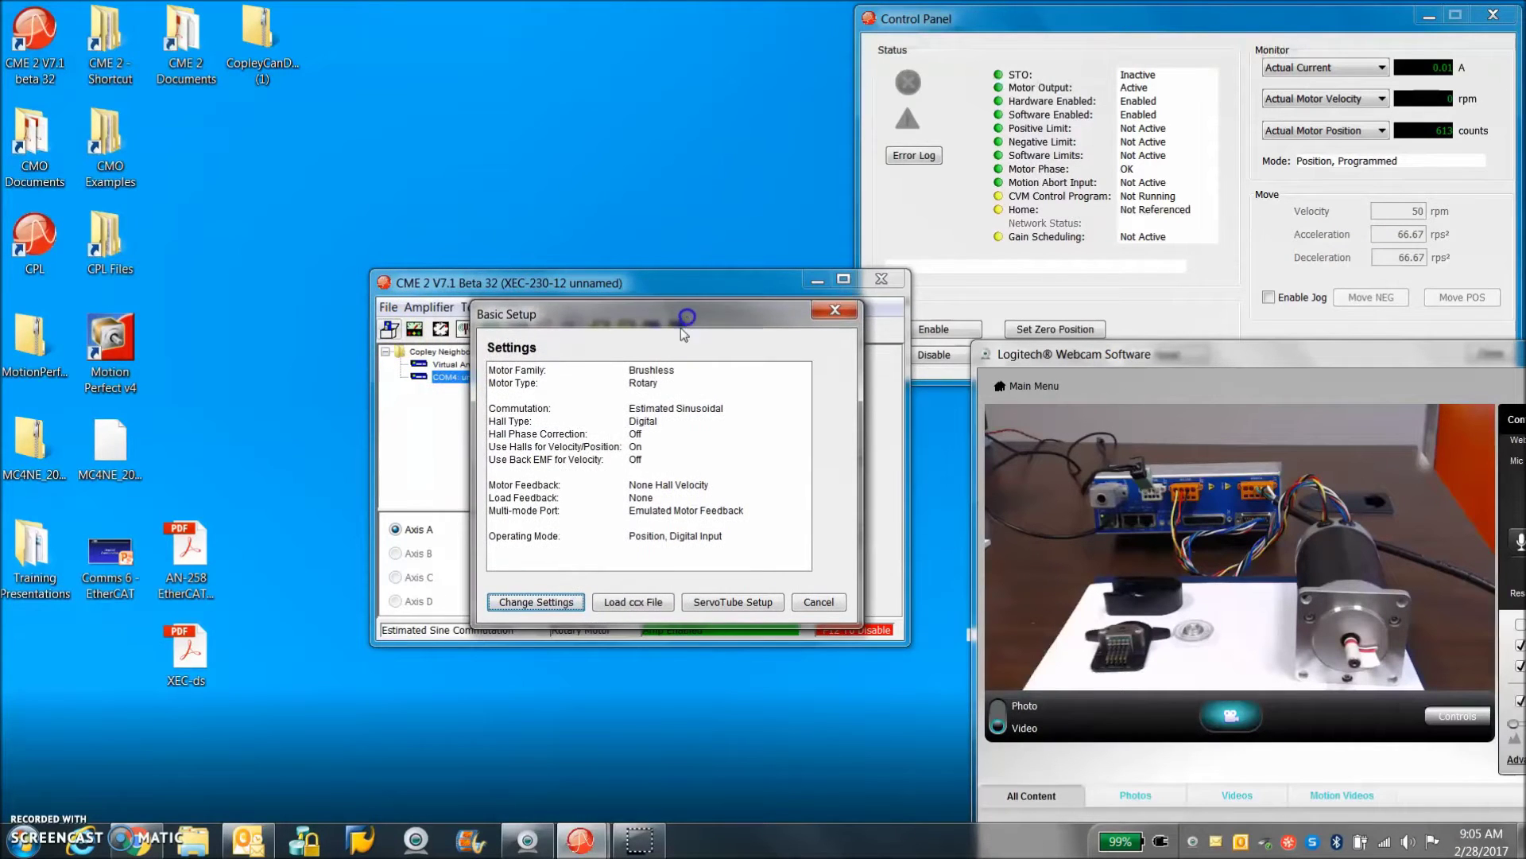
{"action": "left_click", "coordinate": [544, 606]}
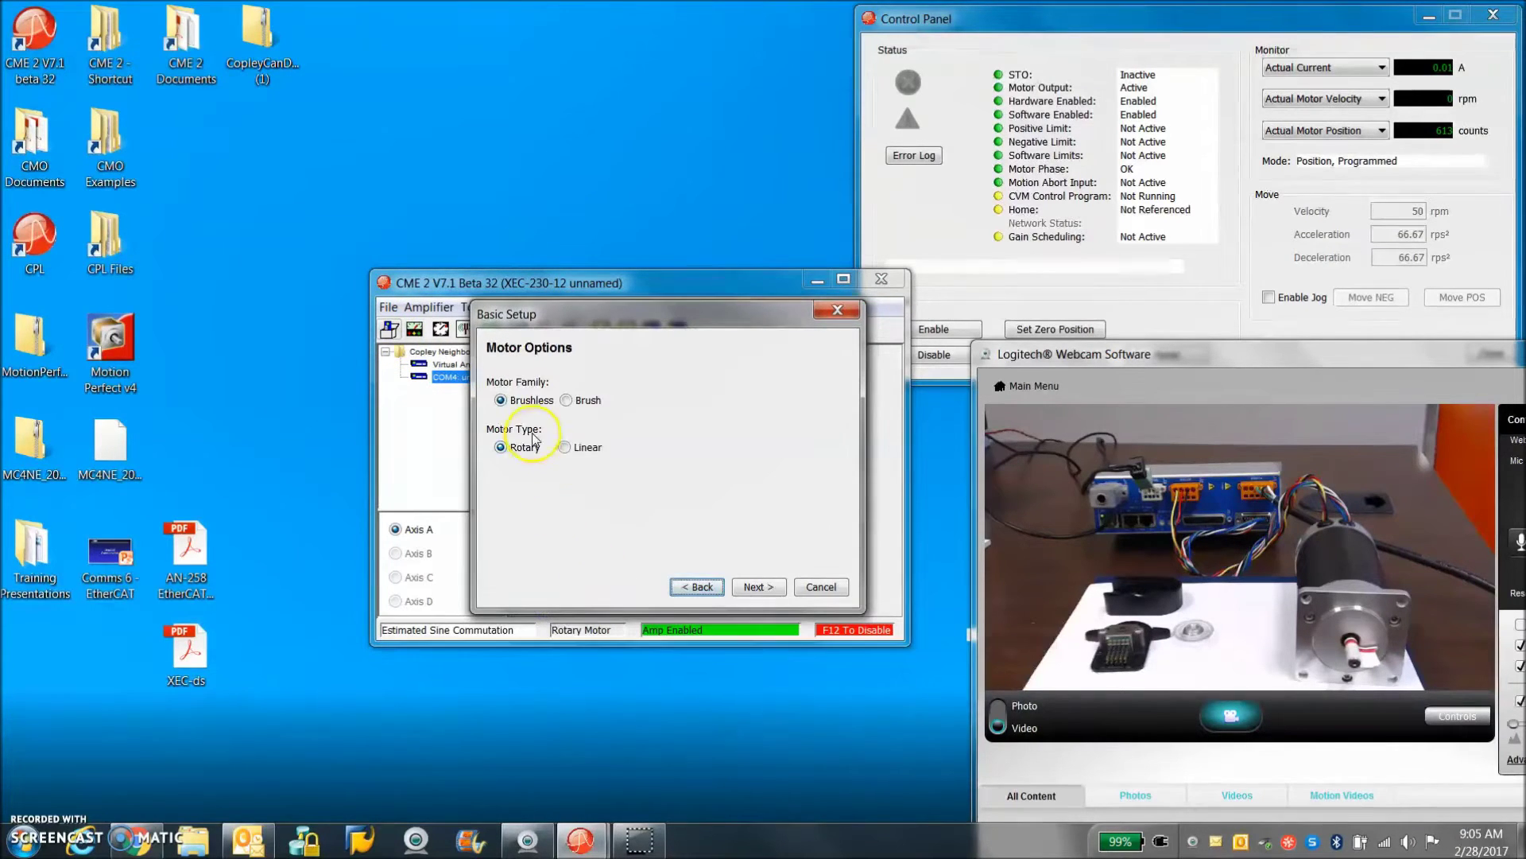
{"action": "left_click", "coordinate": [757, 587]}
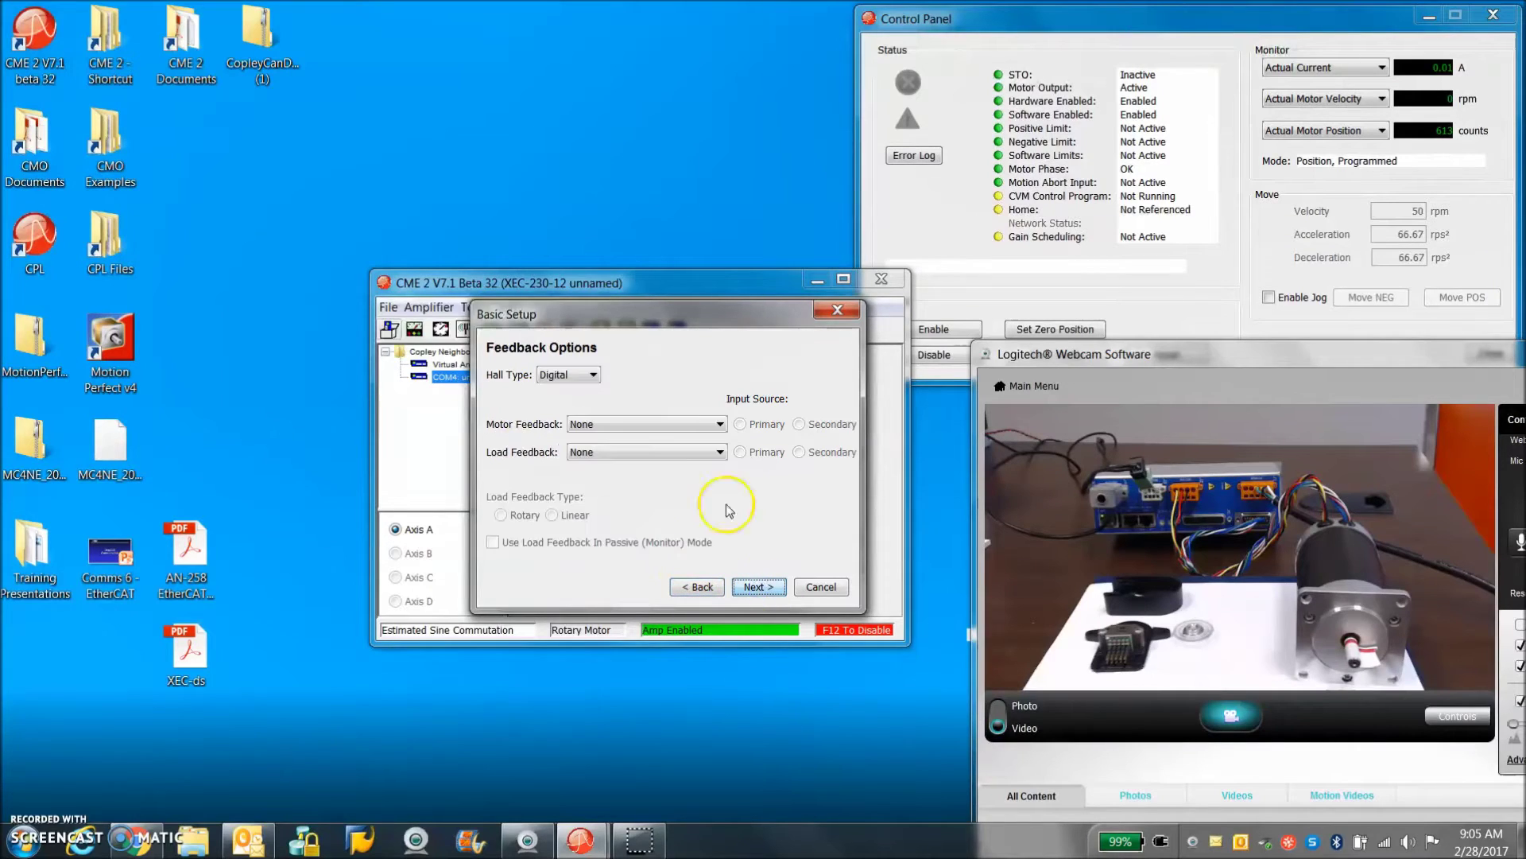
{"action": "left_click", "coordinate": [641, 424]}
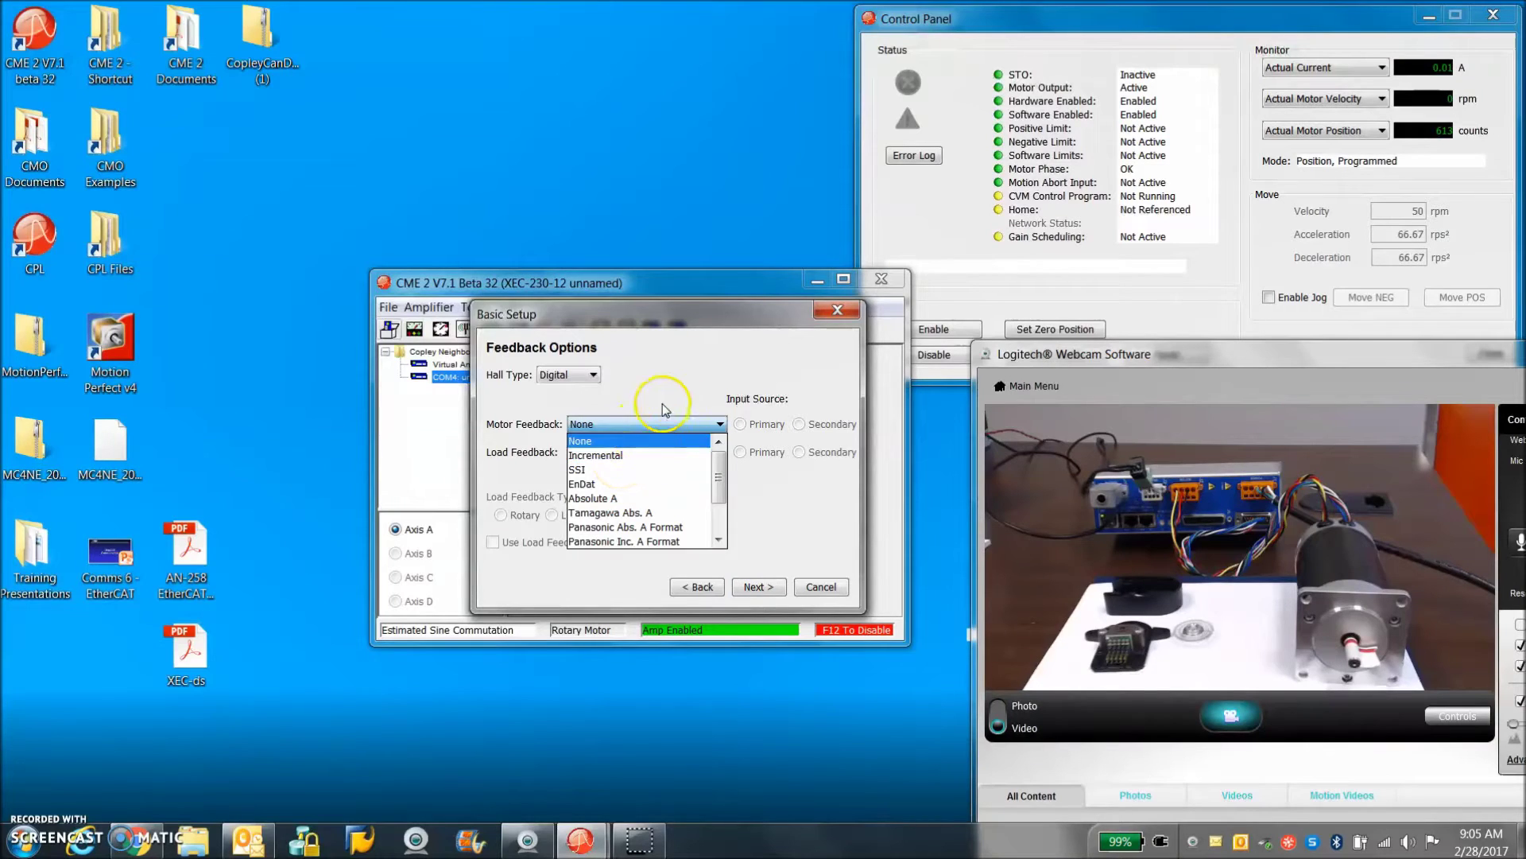
{"action": "left_click", "coordinate": [680, 423]}
{"action": "left_click", "coordinate": [758, 587]}
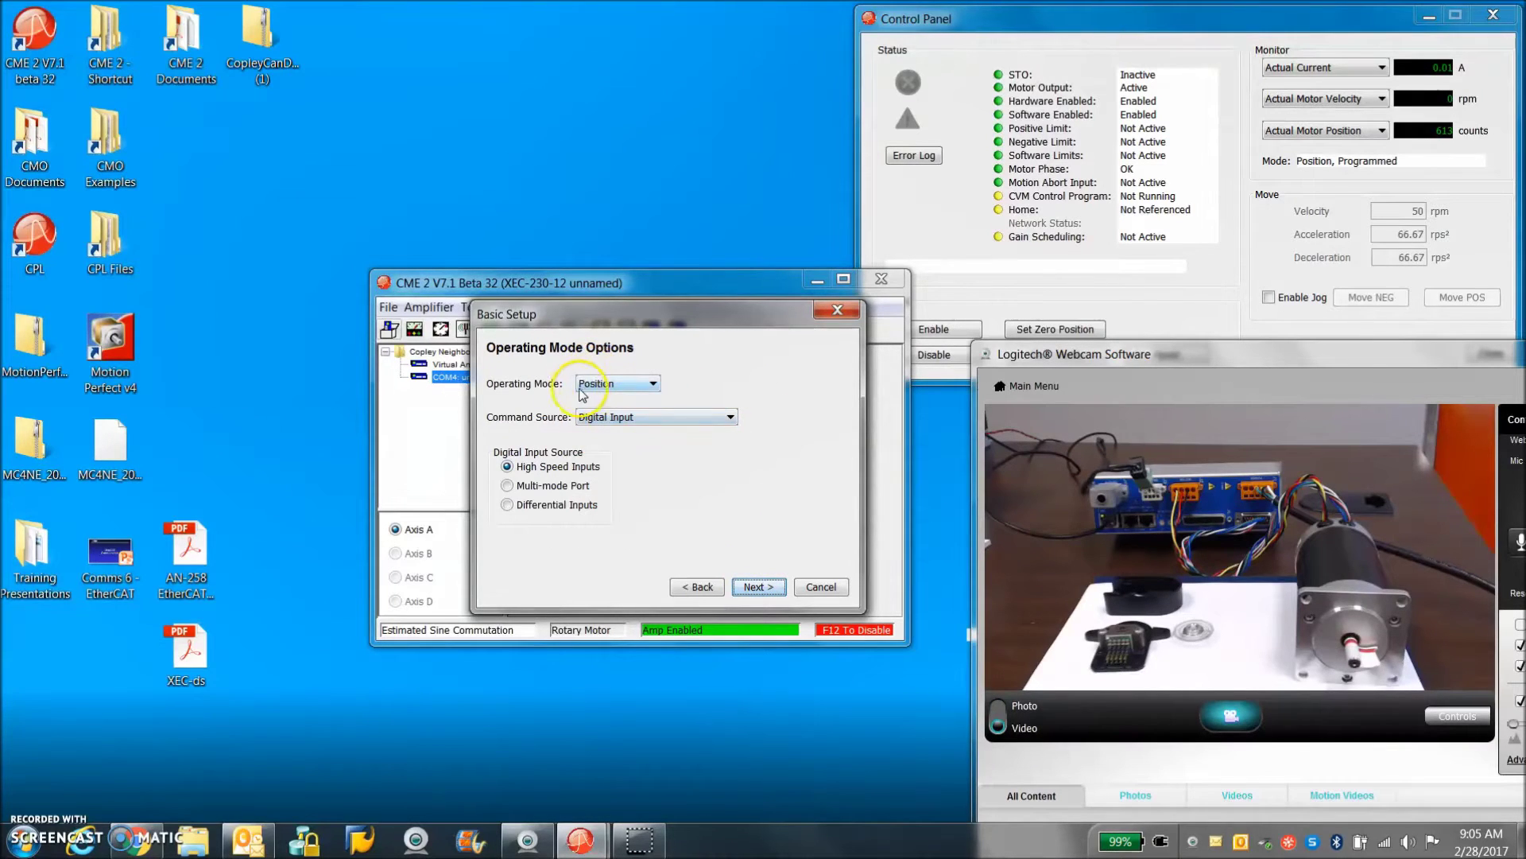
Keep Position operating mode and set the command source to CANopen over EtherCAT (CoE).
{"action": "left_click", "coordinate": [639, 390]}
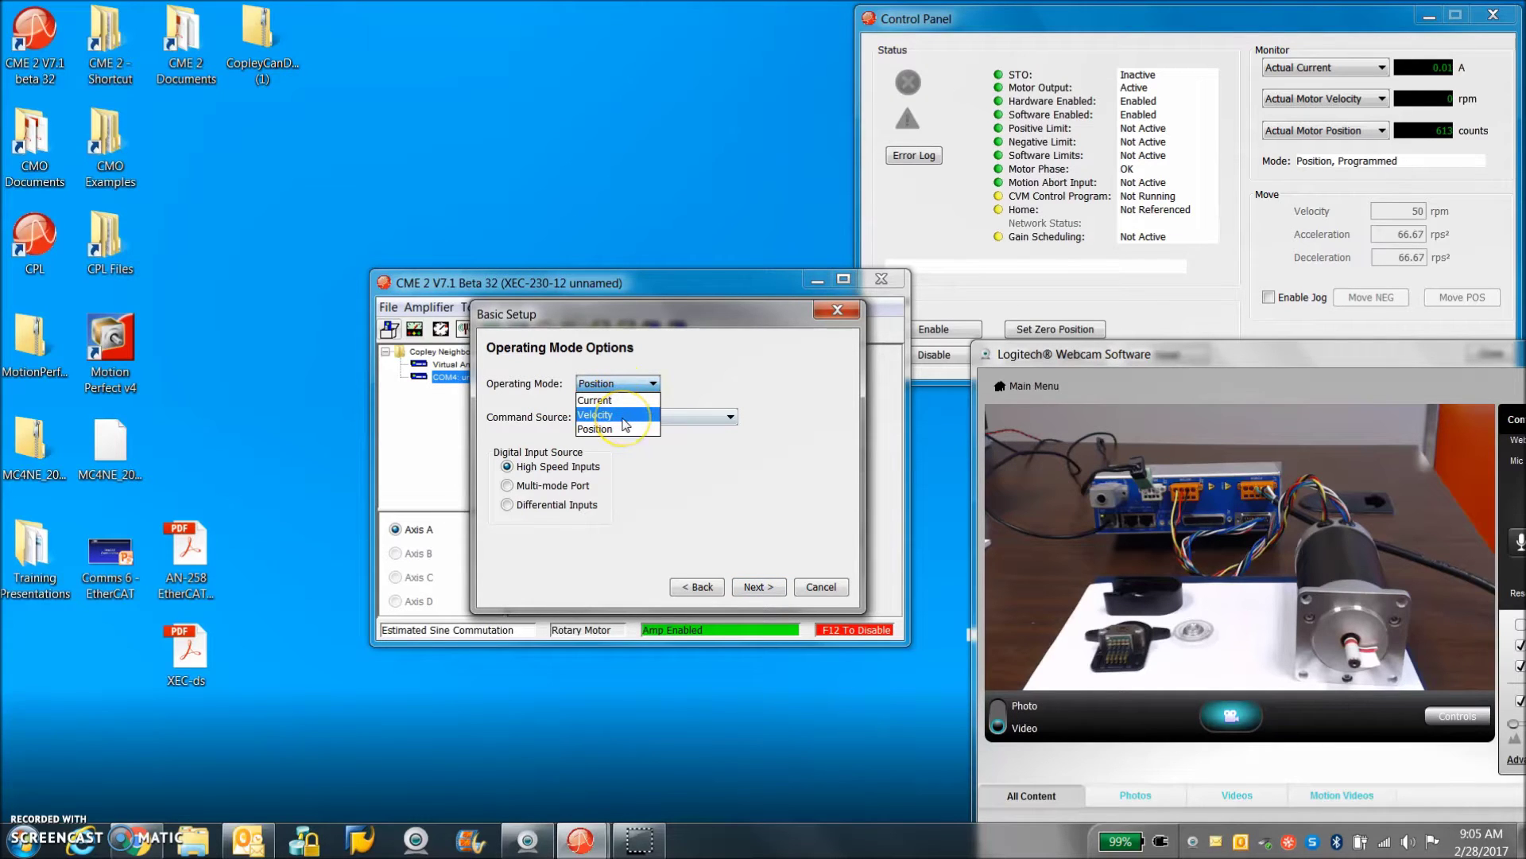
{"action": "left_click", "coordinate": [624, 428]}
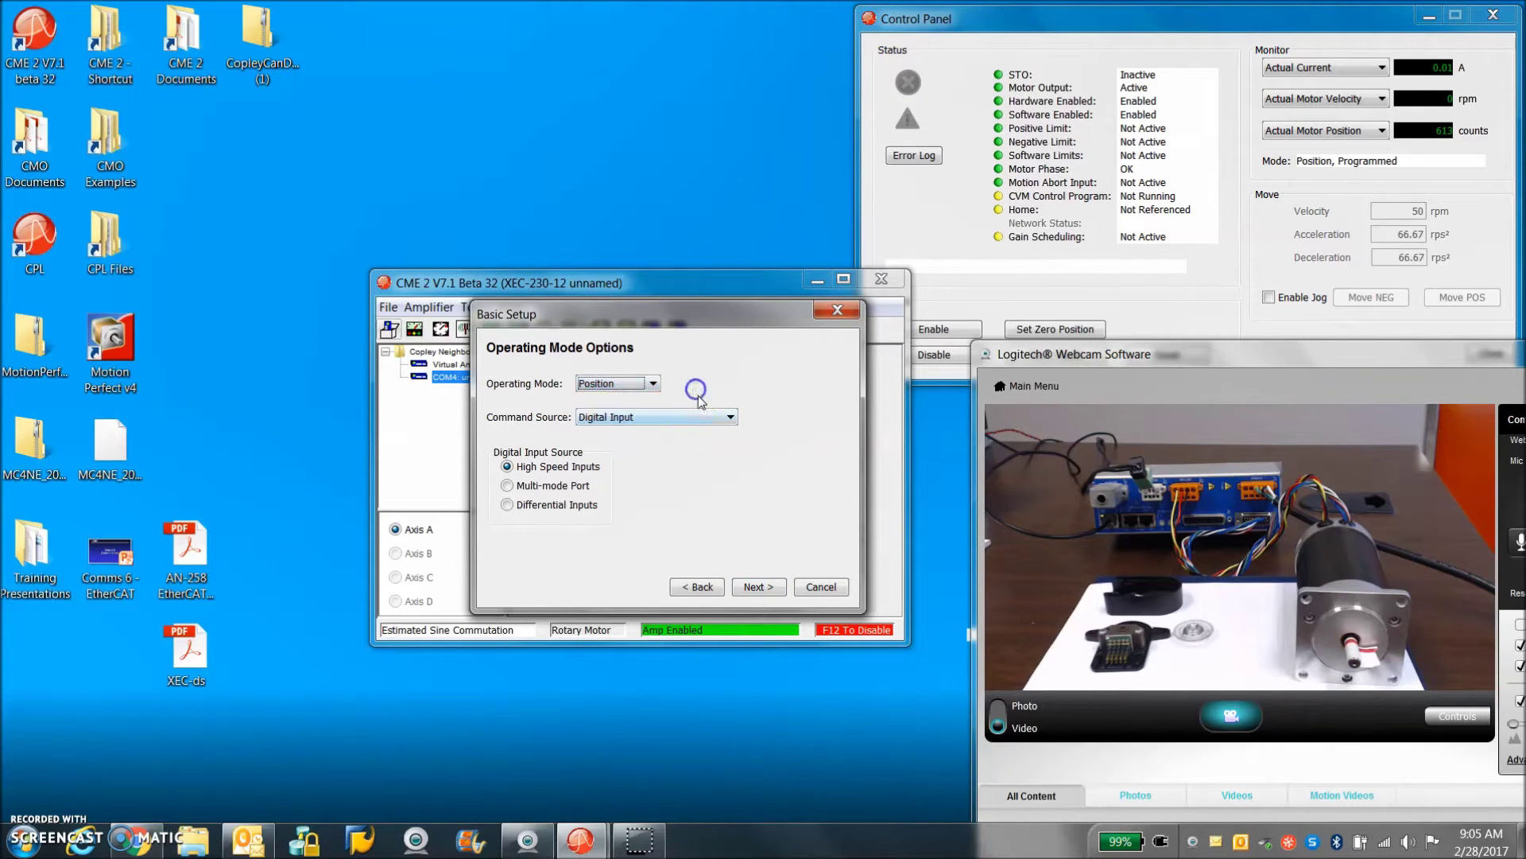
{"action": "left_click", "coordinate": [724, 418]}
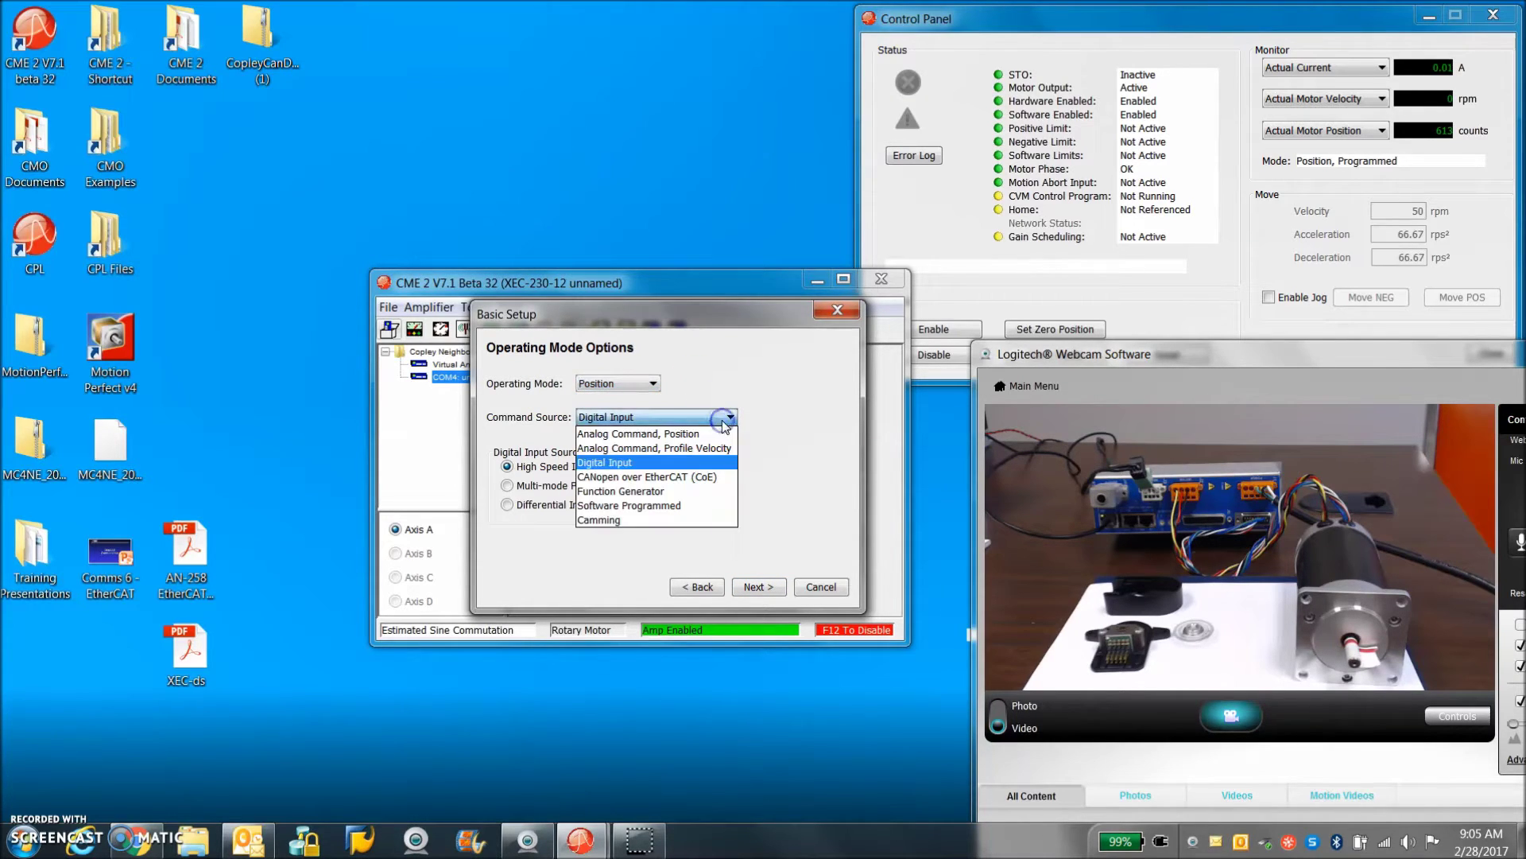
{"action": "left_click", "coordinate": [676, 478]}
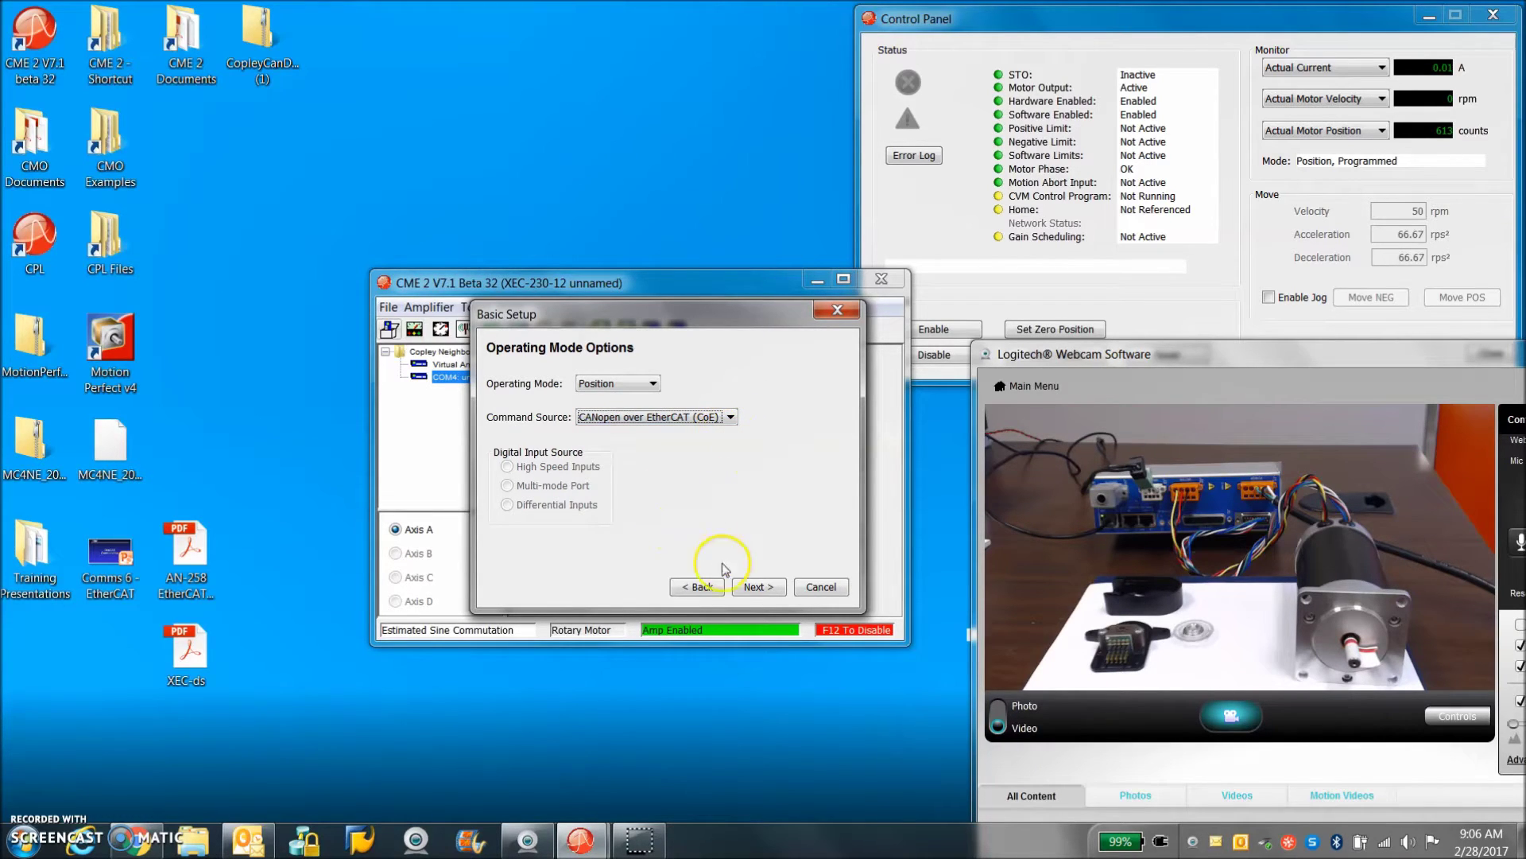
{"action": "left_click", "coordinate": [750, 588]}
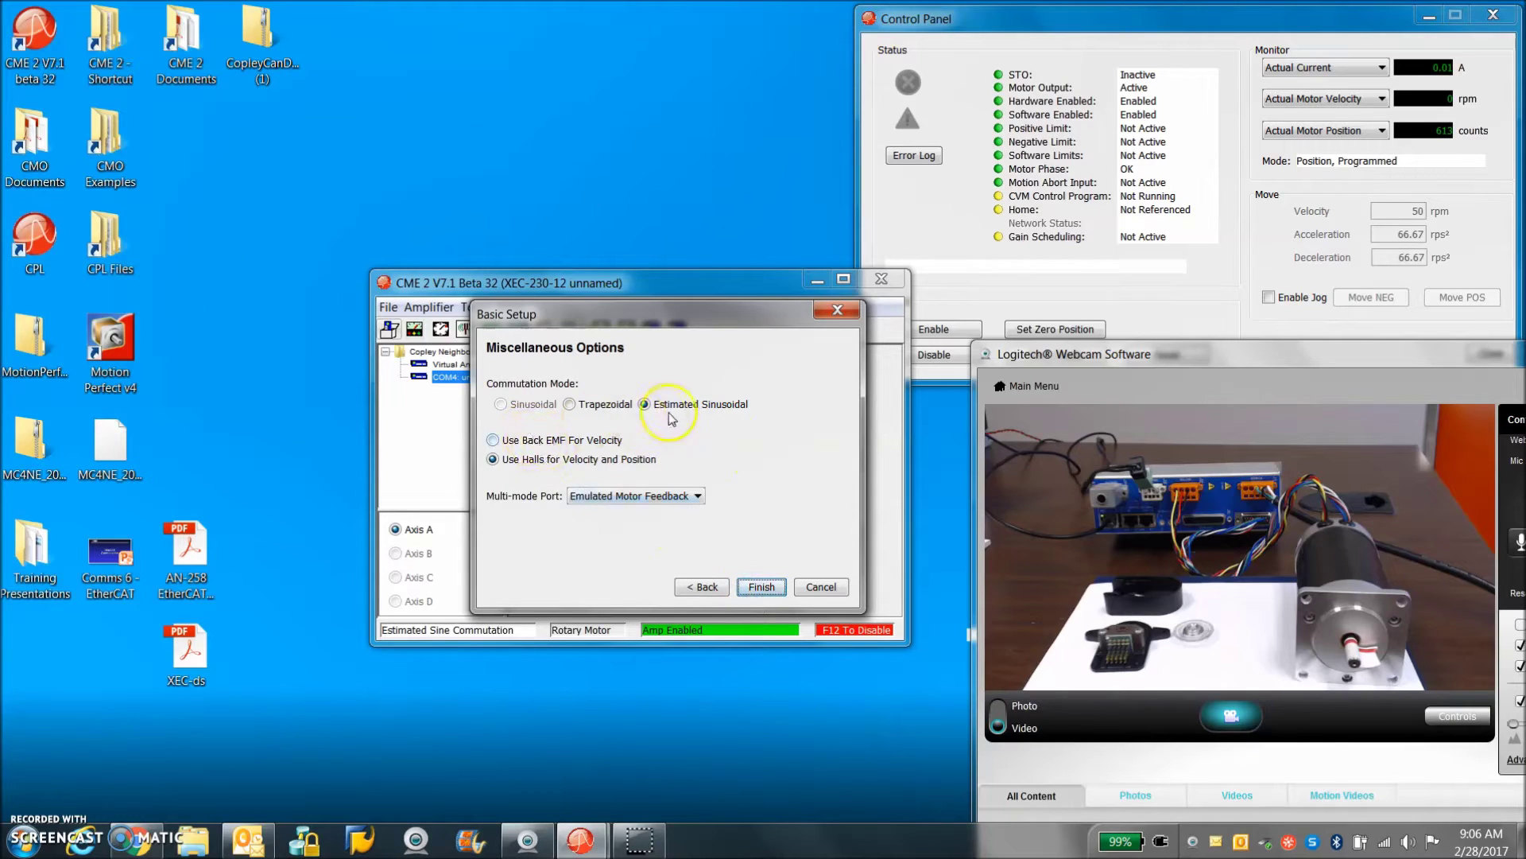
Keep Estimated Sinusoidal commutation with halls and Emulated Motor Feedback on the multi-mode port, and finish.
{"action": "left_click", "coordinate": [569, 405]}
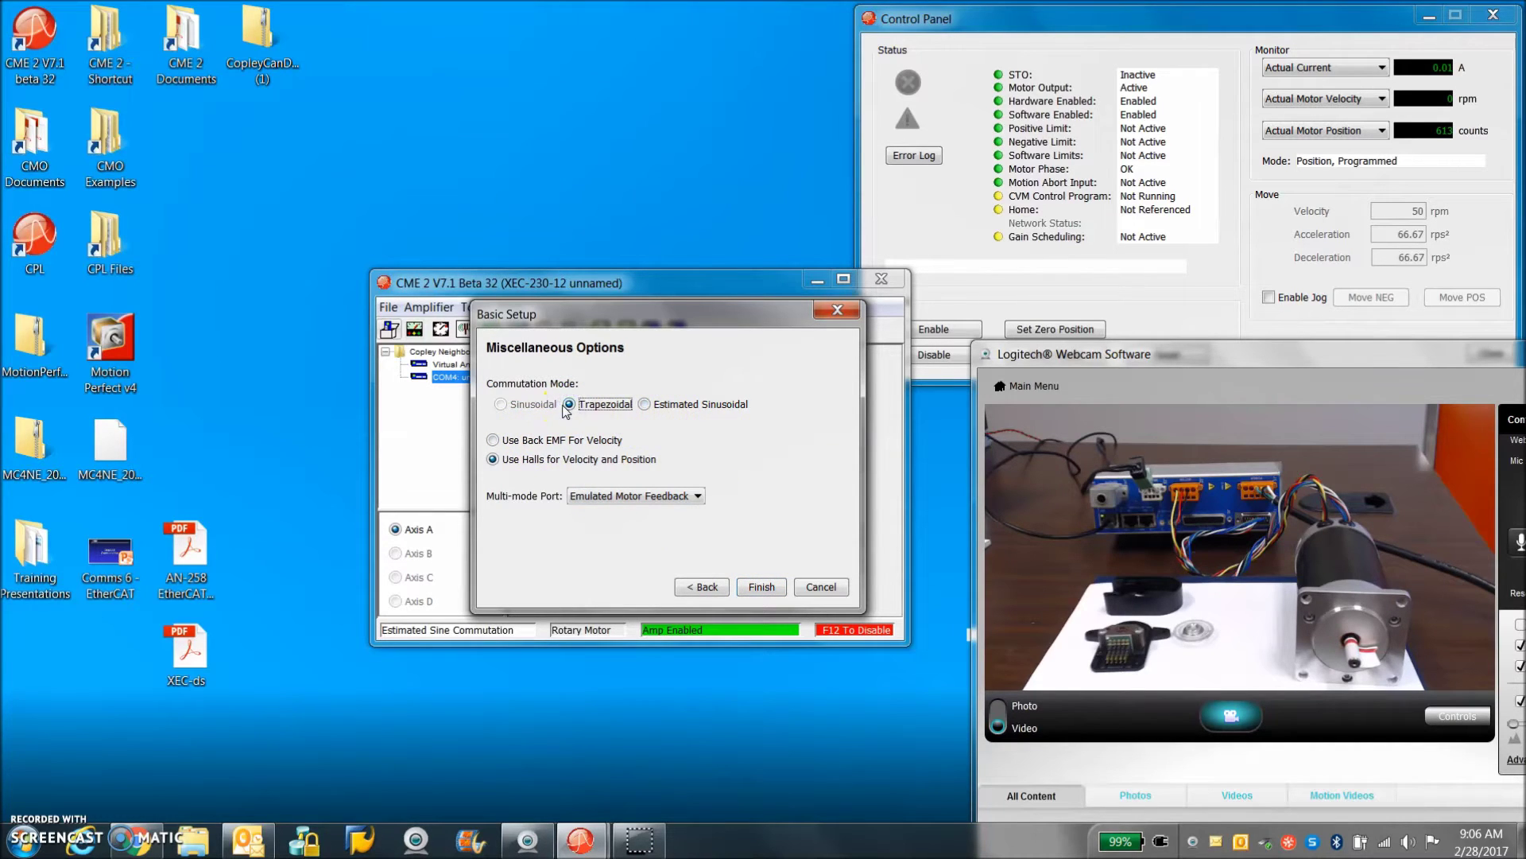
{"action": "left_click", "coordinate": [574, 407]}
{"action": "left_click", "coordinate": [644, 404]}
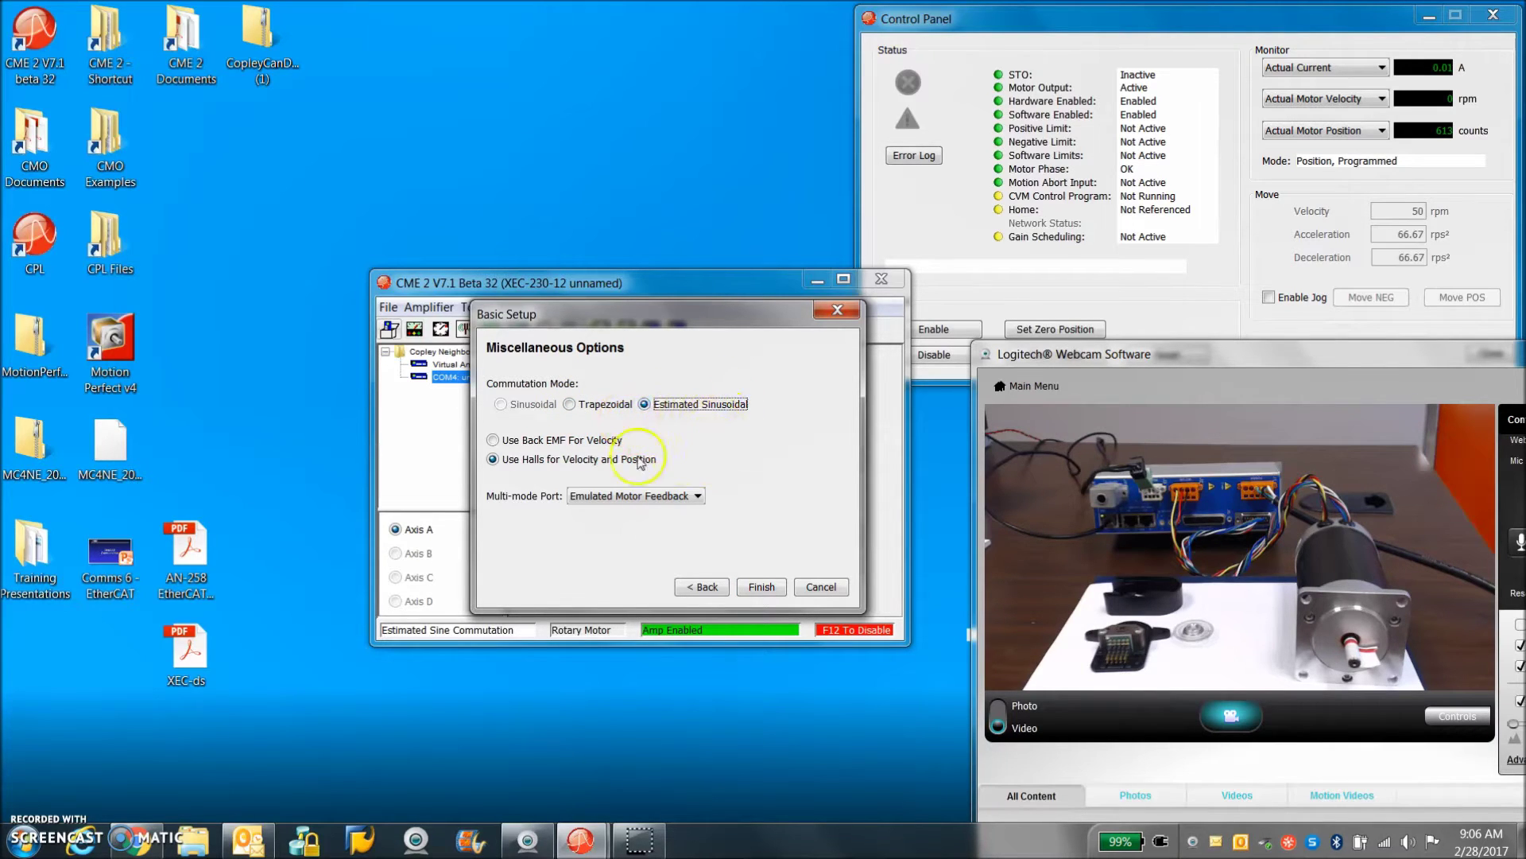
{"action": "left_click", "coordinate": [494, 441]}
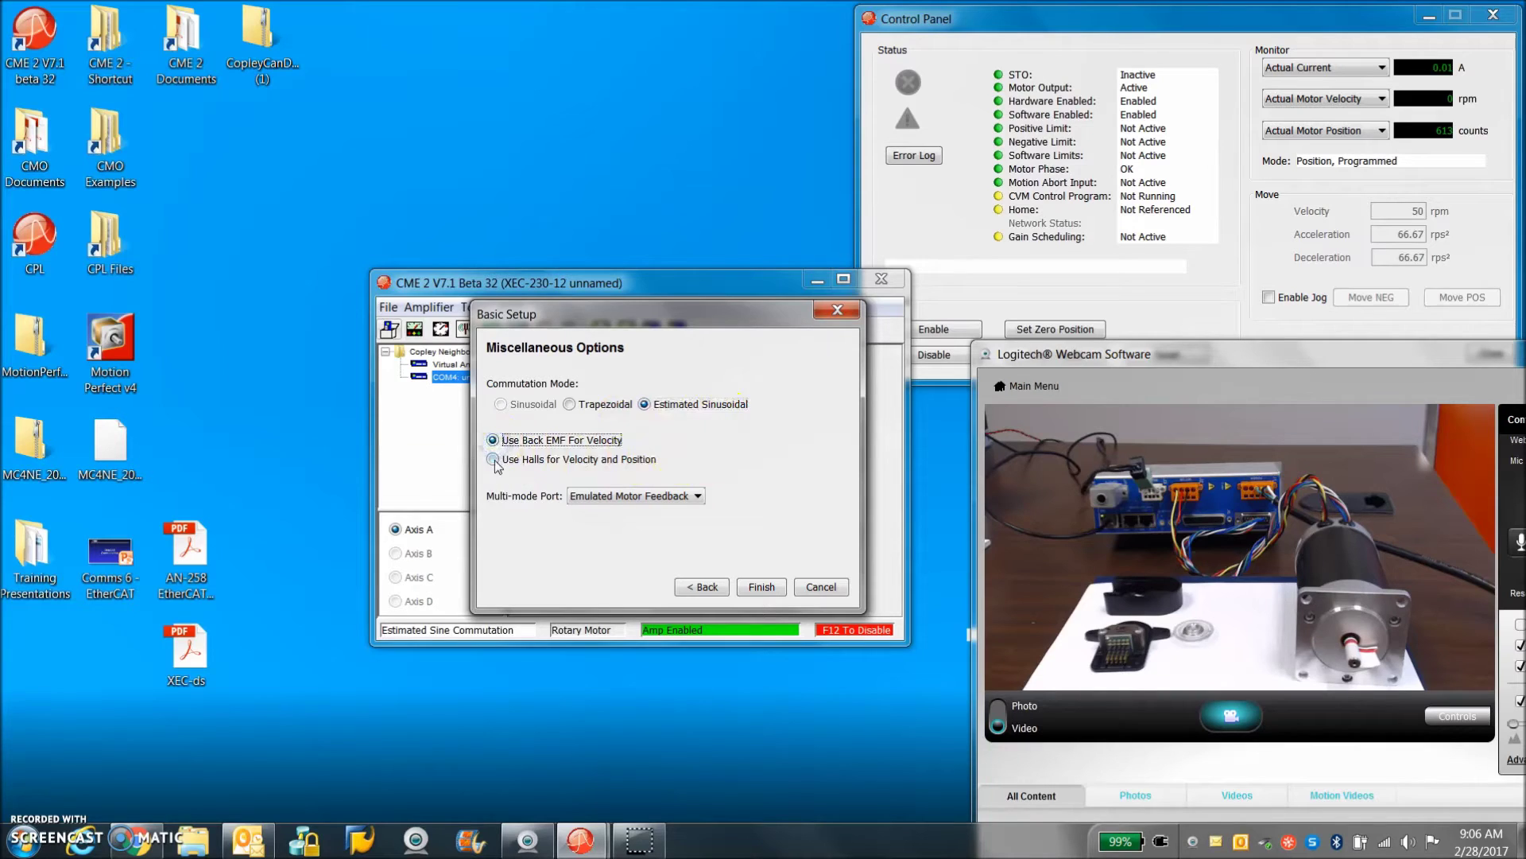
{"action": "left_click", "coordinate": [494, 460]}
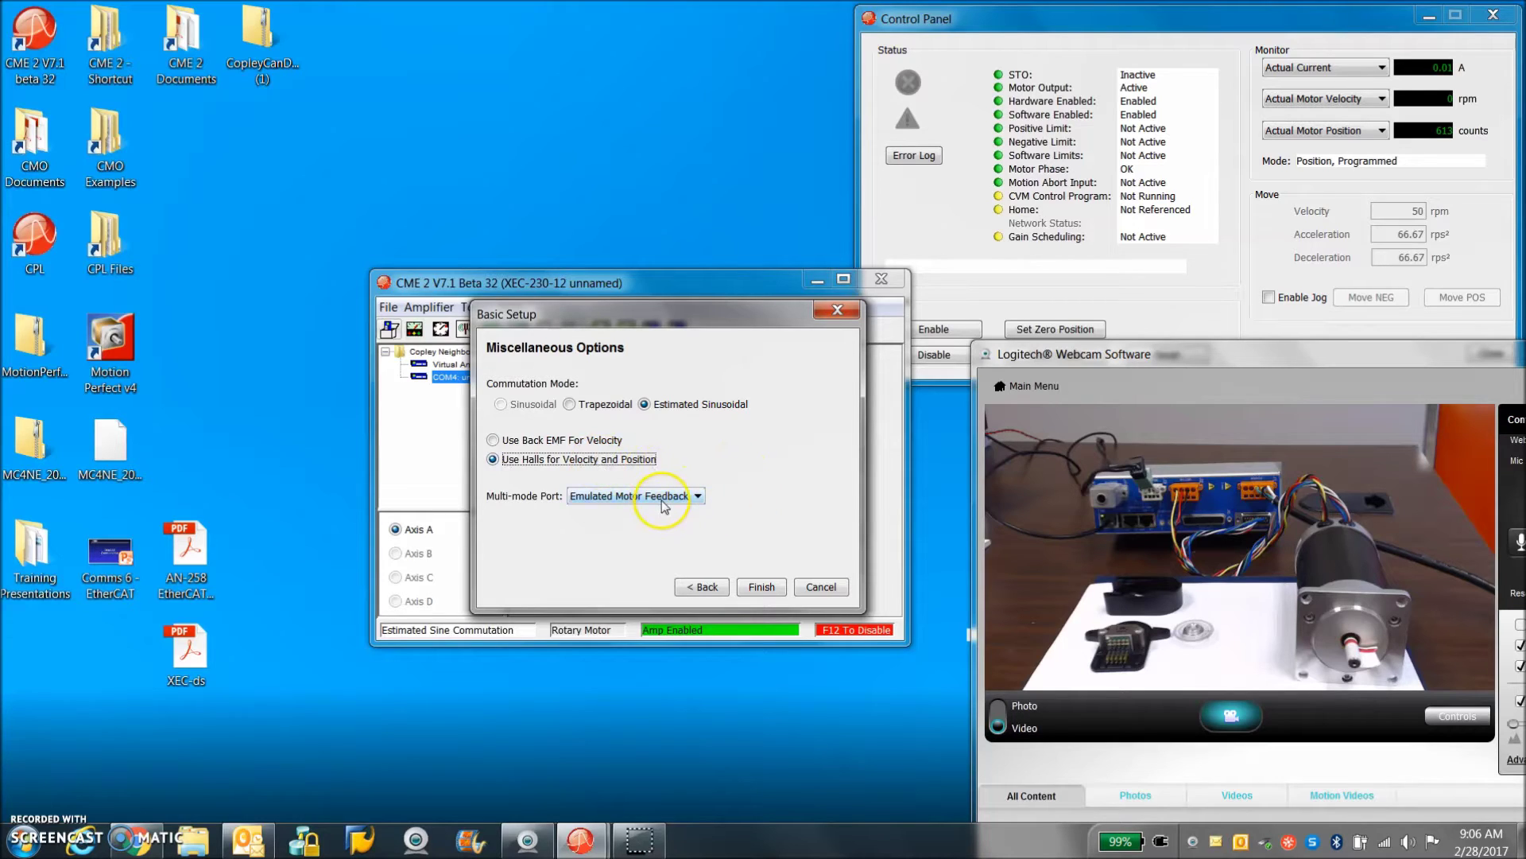
{"action": "left_click", "coordinate": [661, 497]}
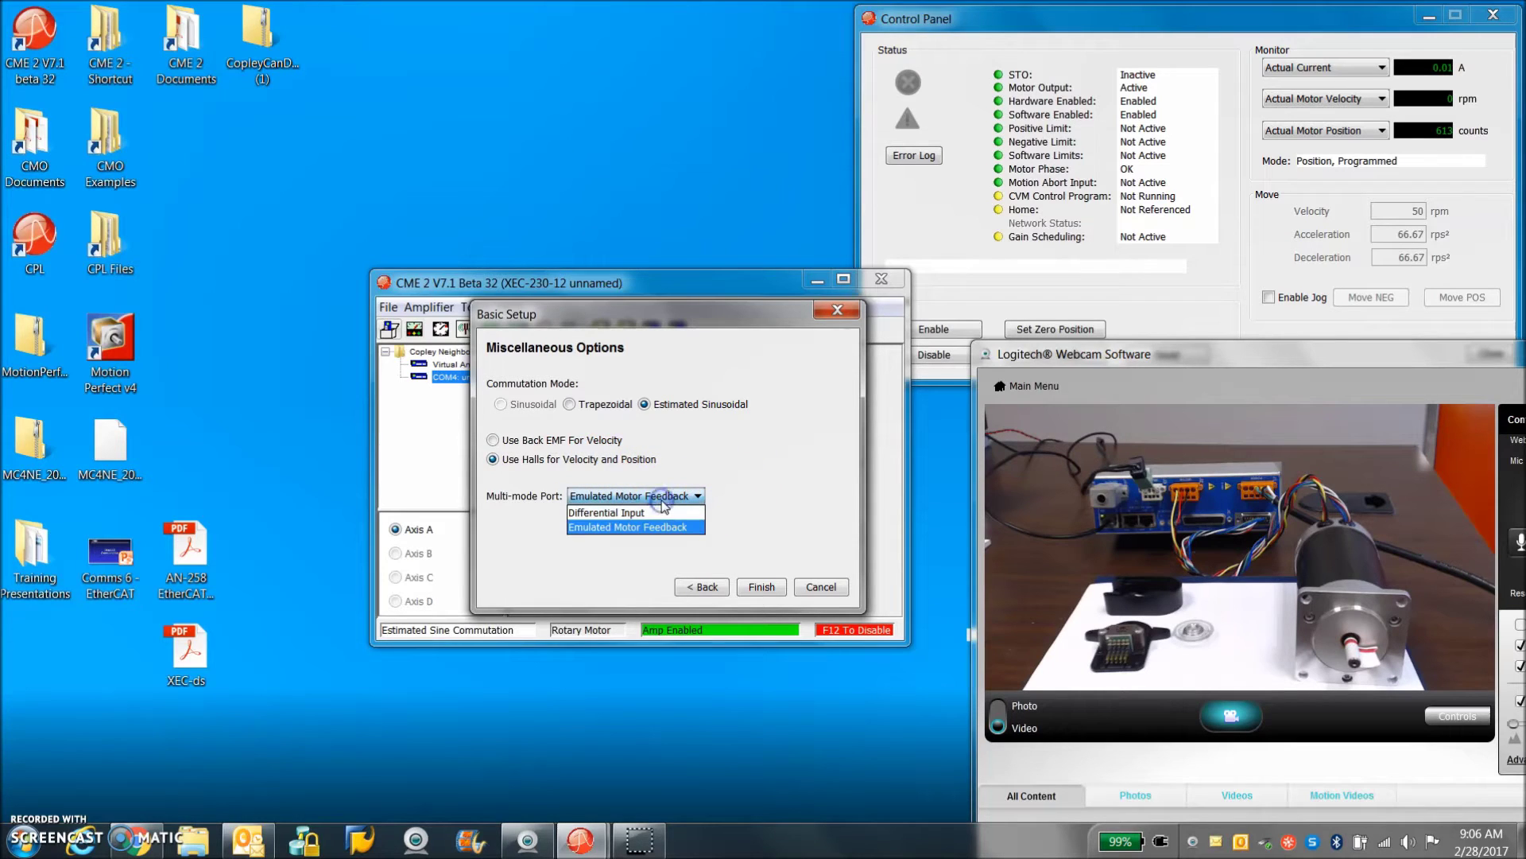
{"action": "left_click", "coordinate": [608, 528]}
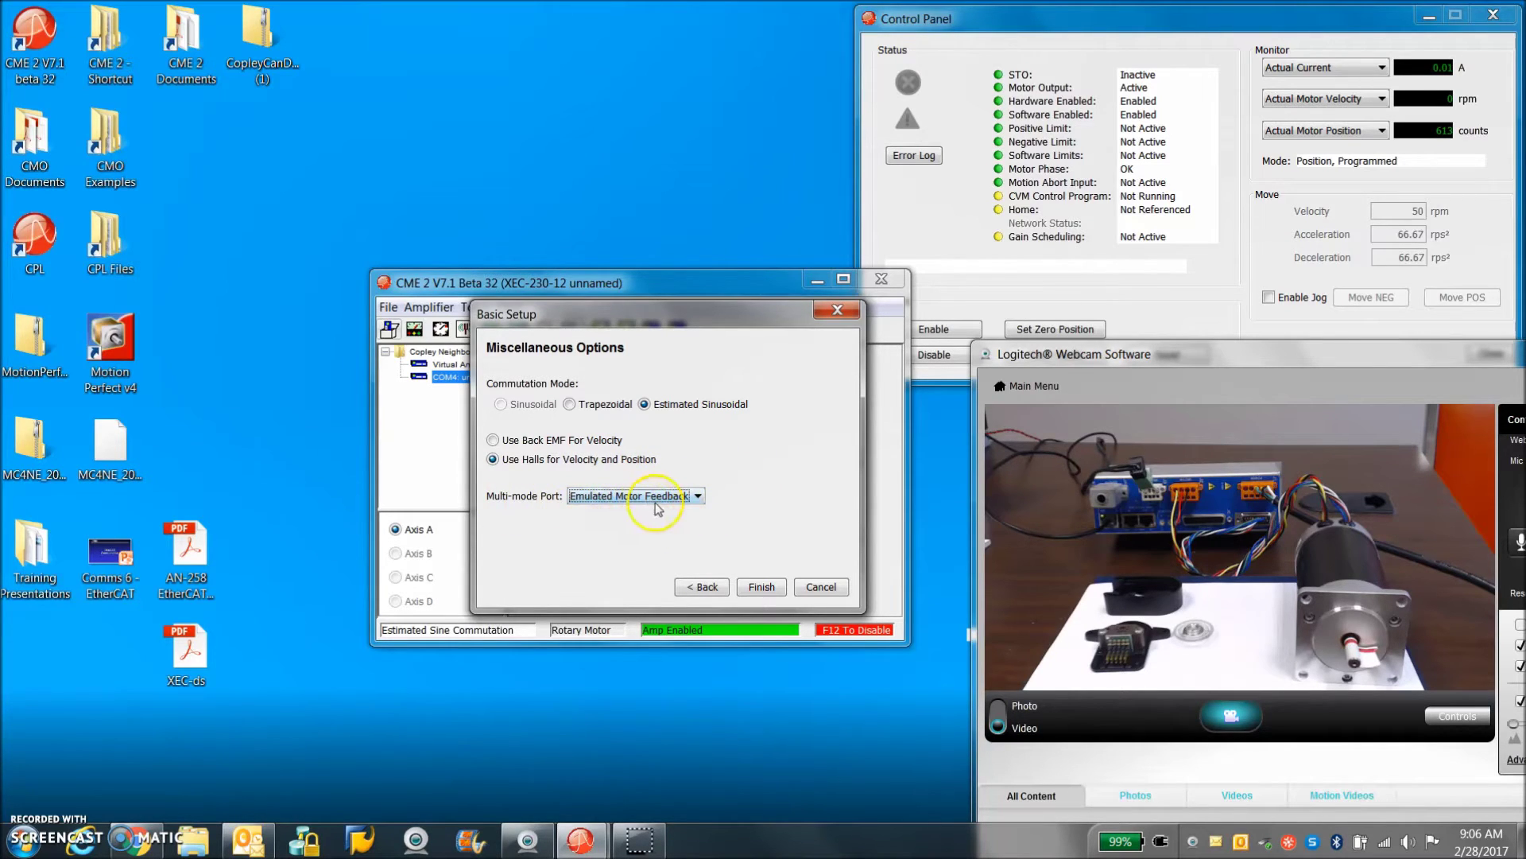
{"action": "left_click", "coordinate": [761, 588]}
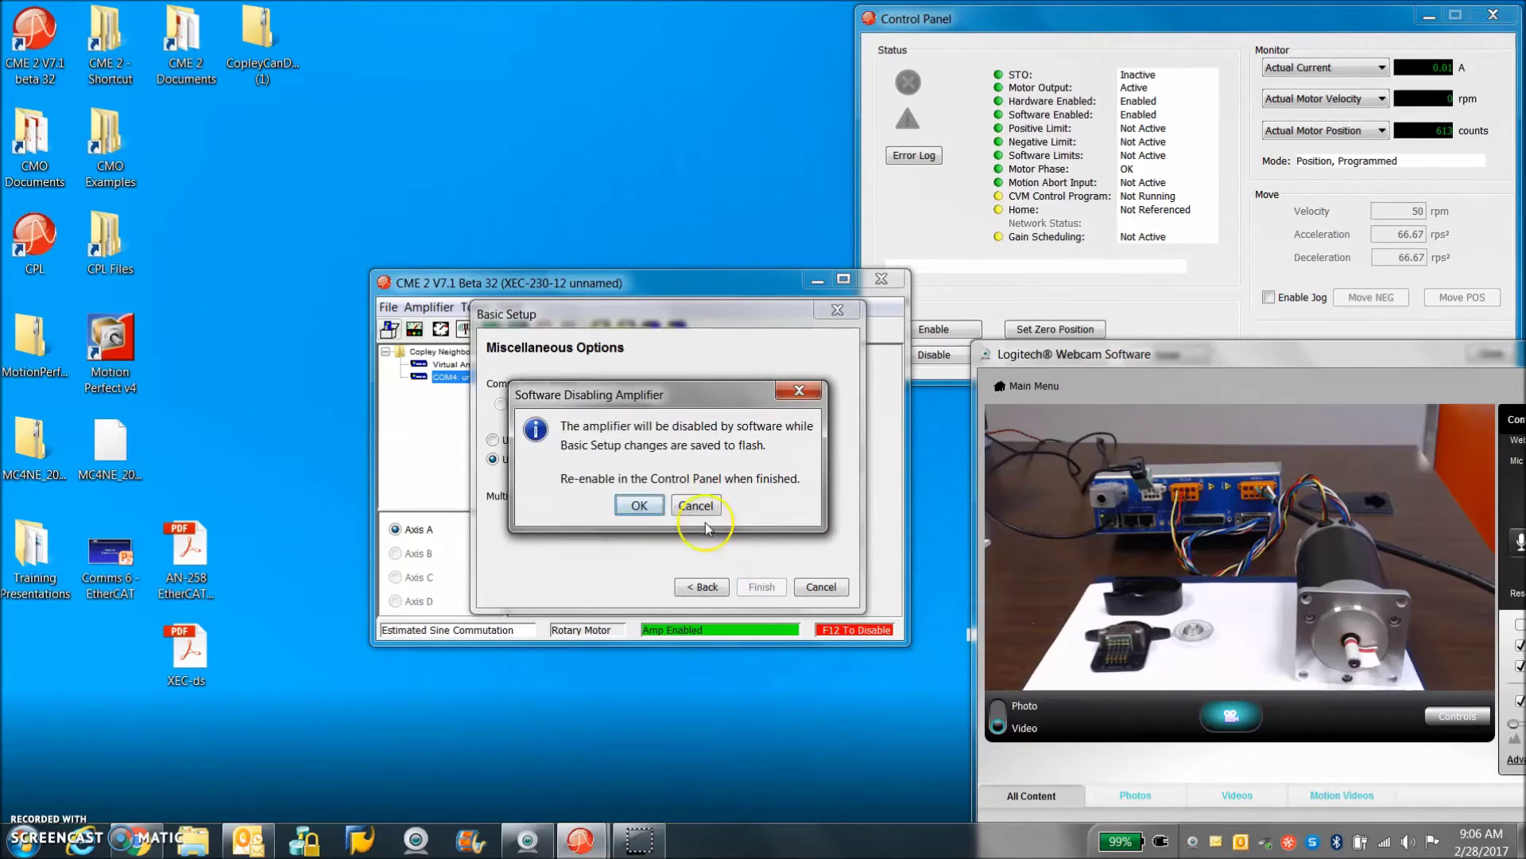
Accept the amplifier disable and review the BL24846-01D-02R0 motor parameters and hall feedback settings.
{"action": "left_click", "coordinate": [657, 509]}
{"action": "left_click", "coordinate": [824, 457]}
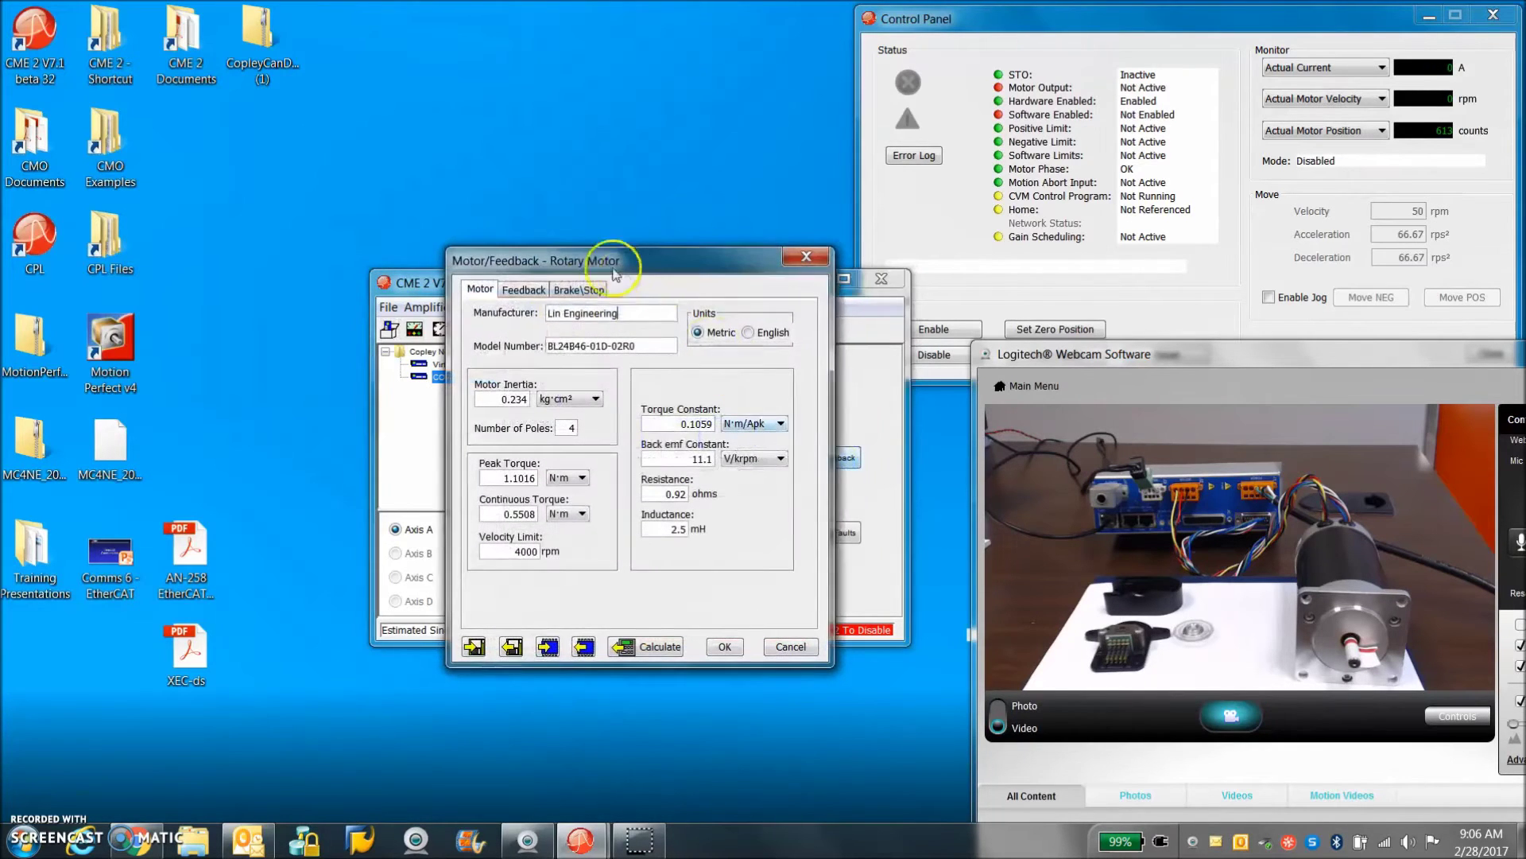
{"action": "left_click_drag", "start_coordinate": [621, 269], "coordinate": [648, 264]}
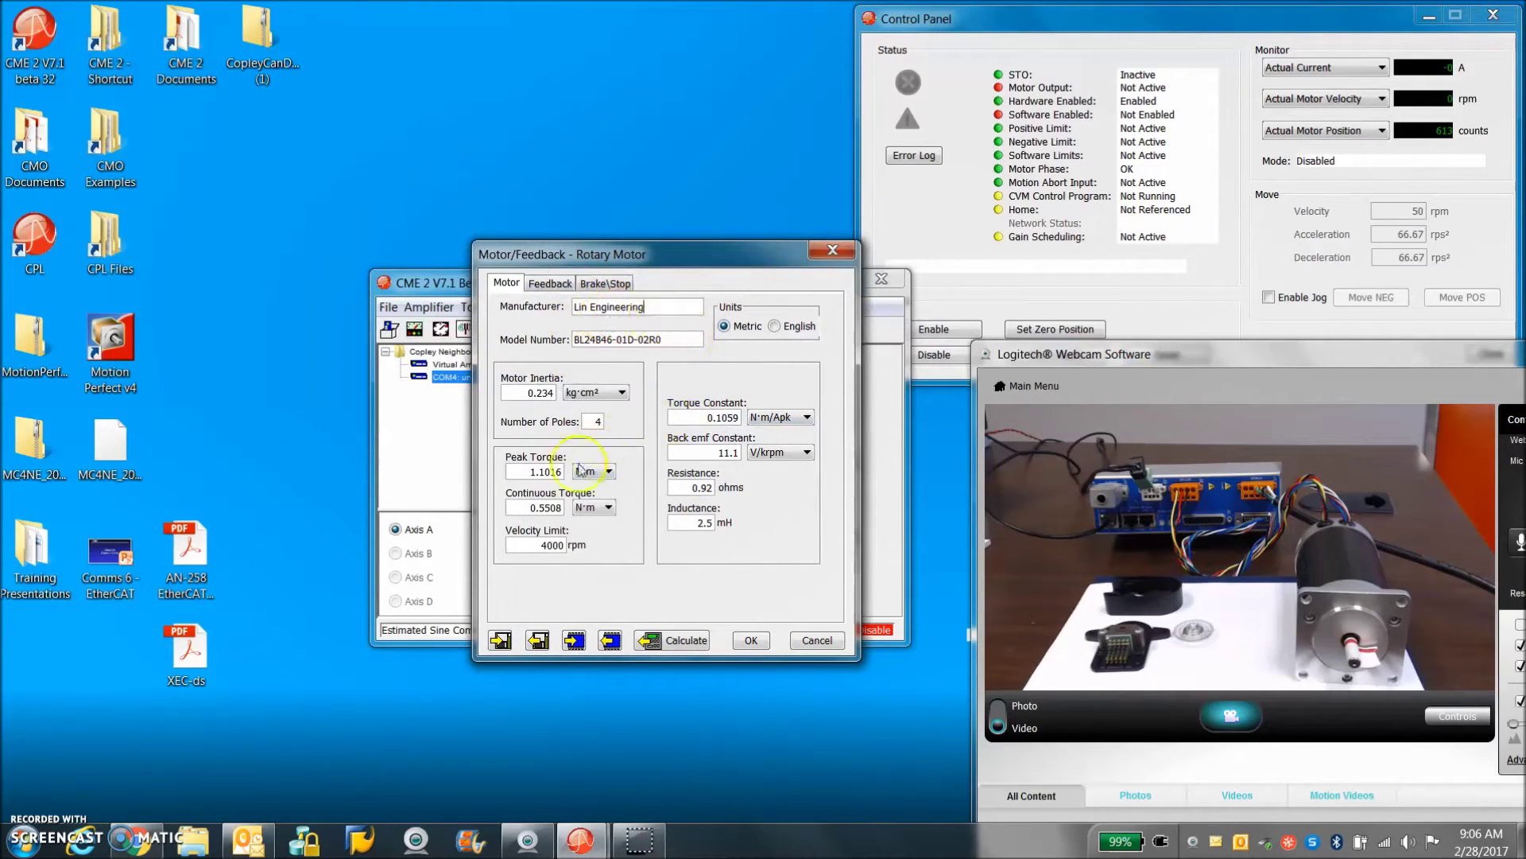
{"action": "left_click", "coordinate": [550, 286]}
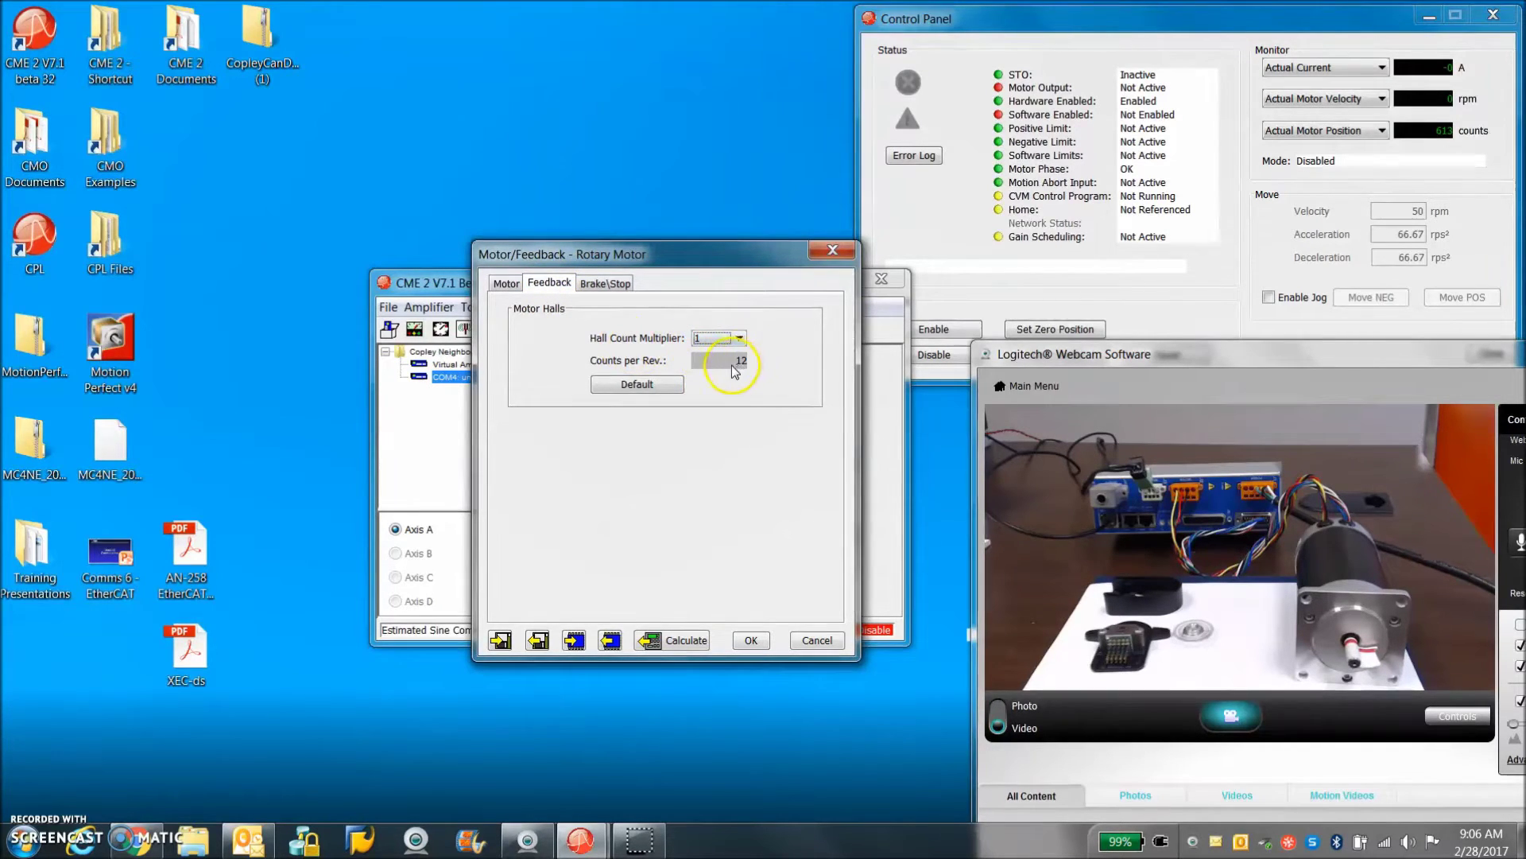
{"action": "left_click", "coordinate": [507, 283]}
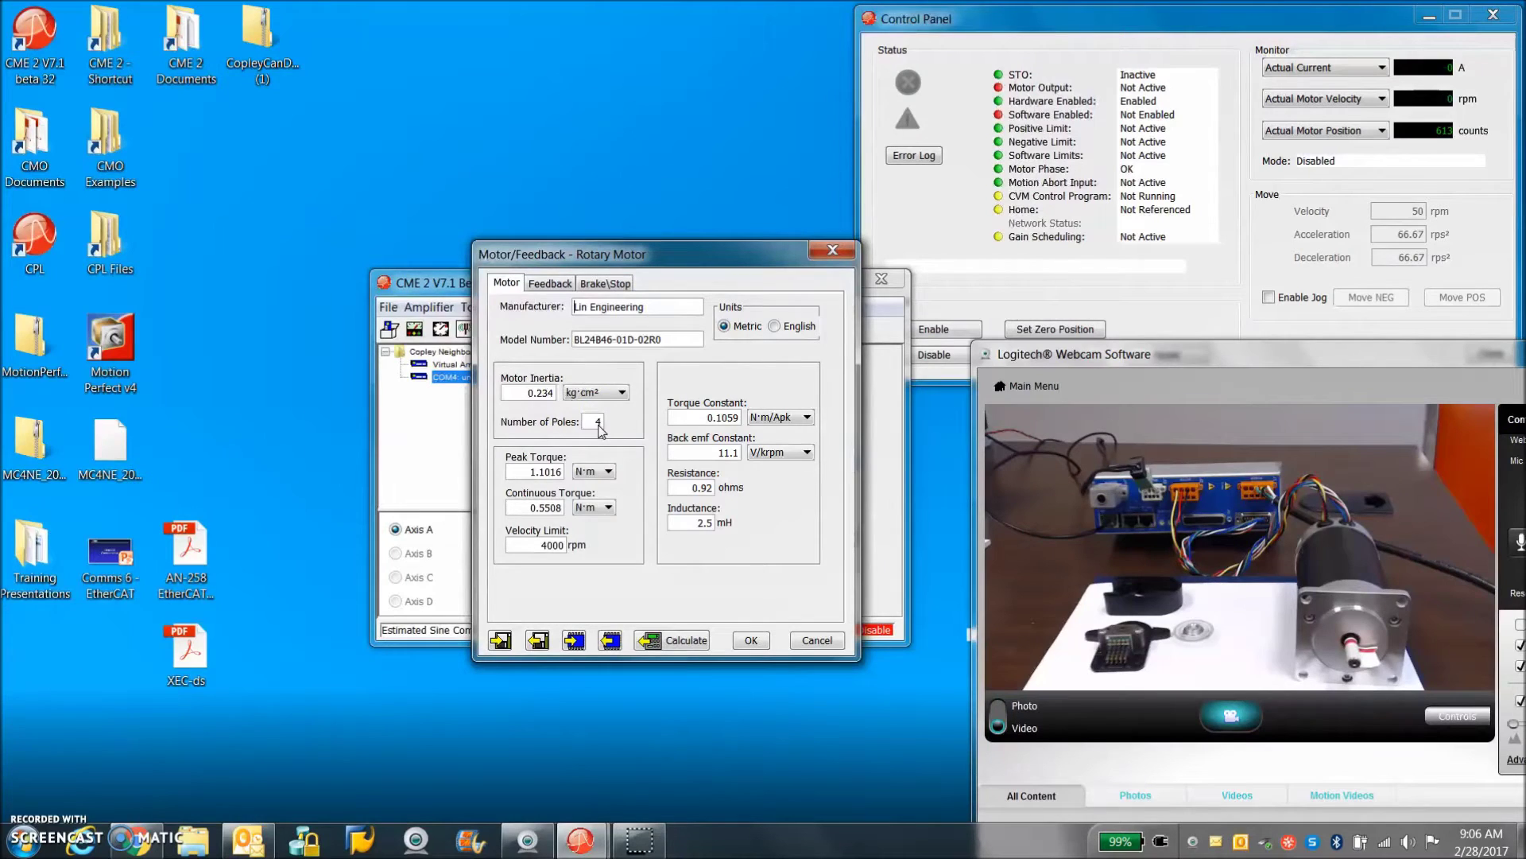
{"action": "left_click", "coordinate": [550, 284]}
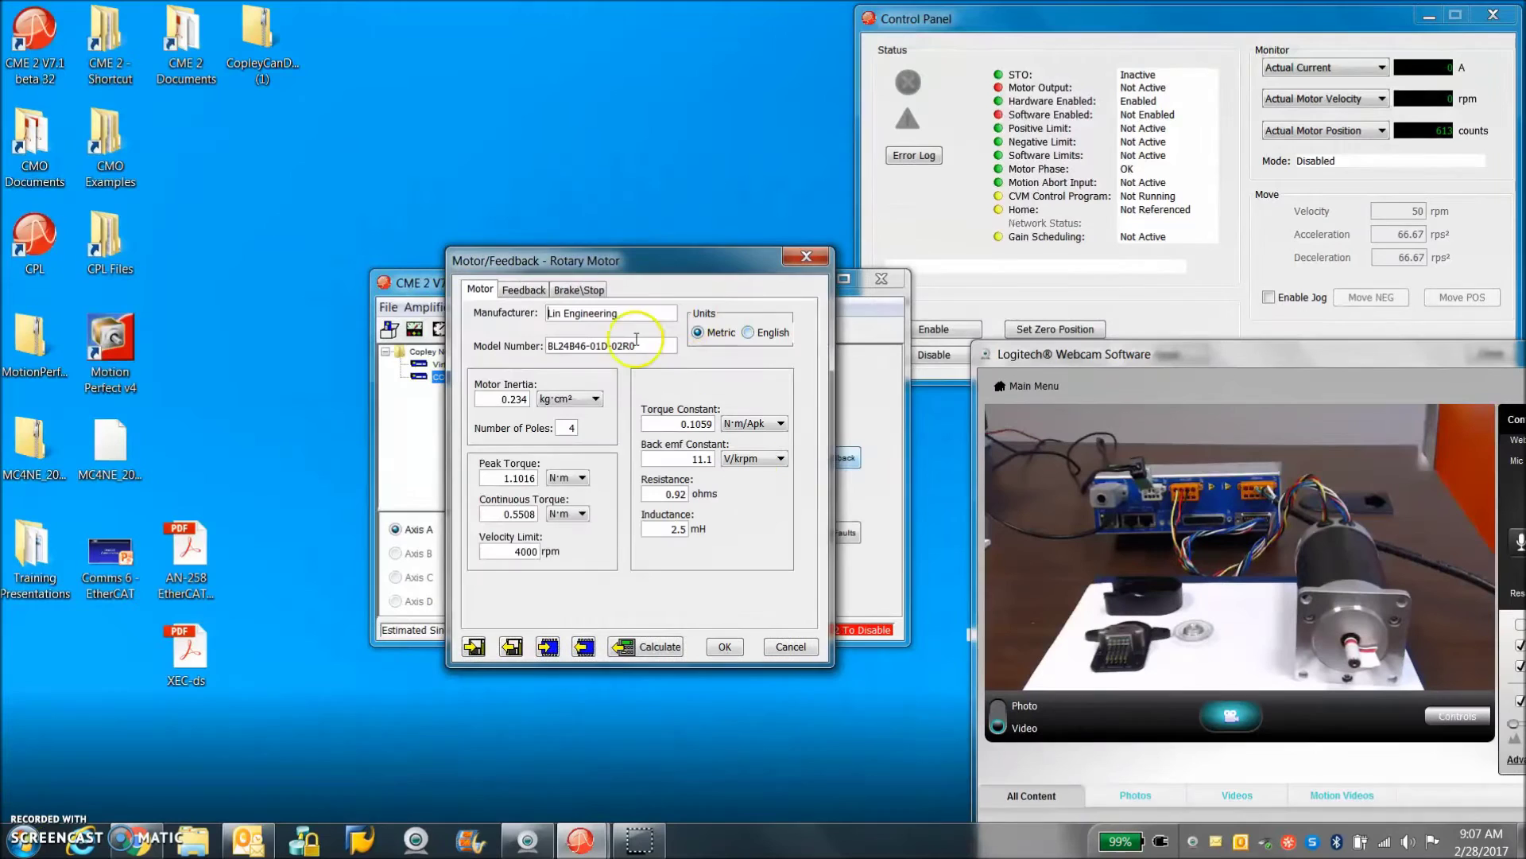
Calculate and apply amplifier settings from the motor data, saving the motor data to flash.
{"action": "left_click", "coordinate": [647, 646]}
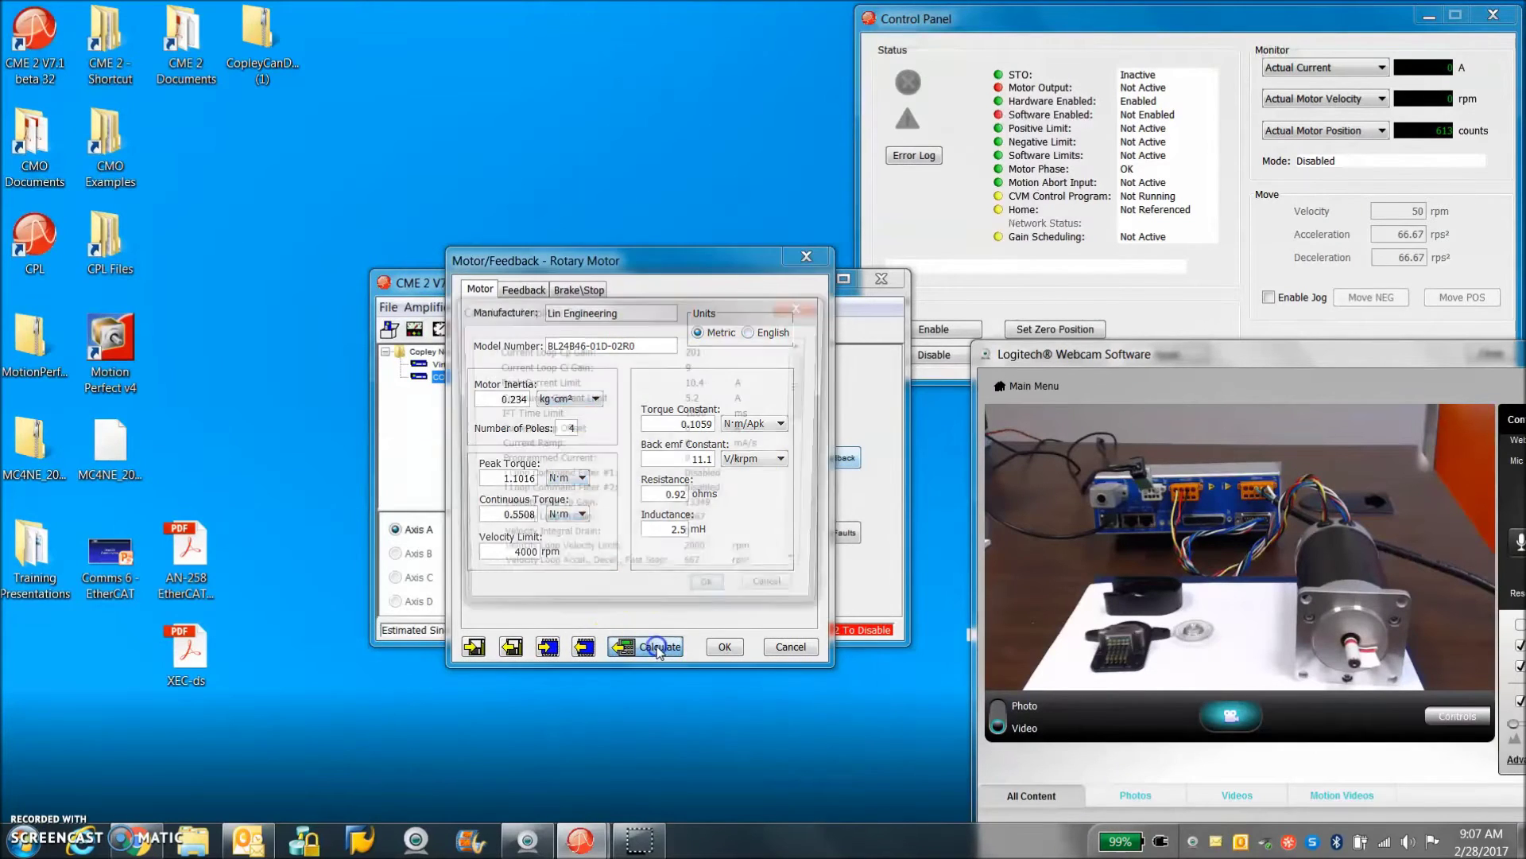
{"action": "left_click", "coordinate": [721, 598]}
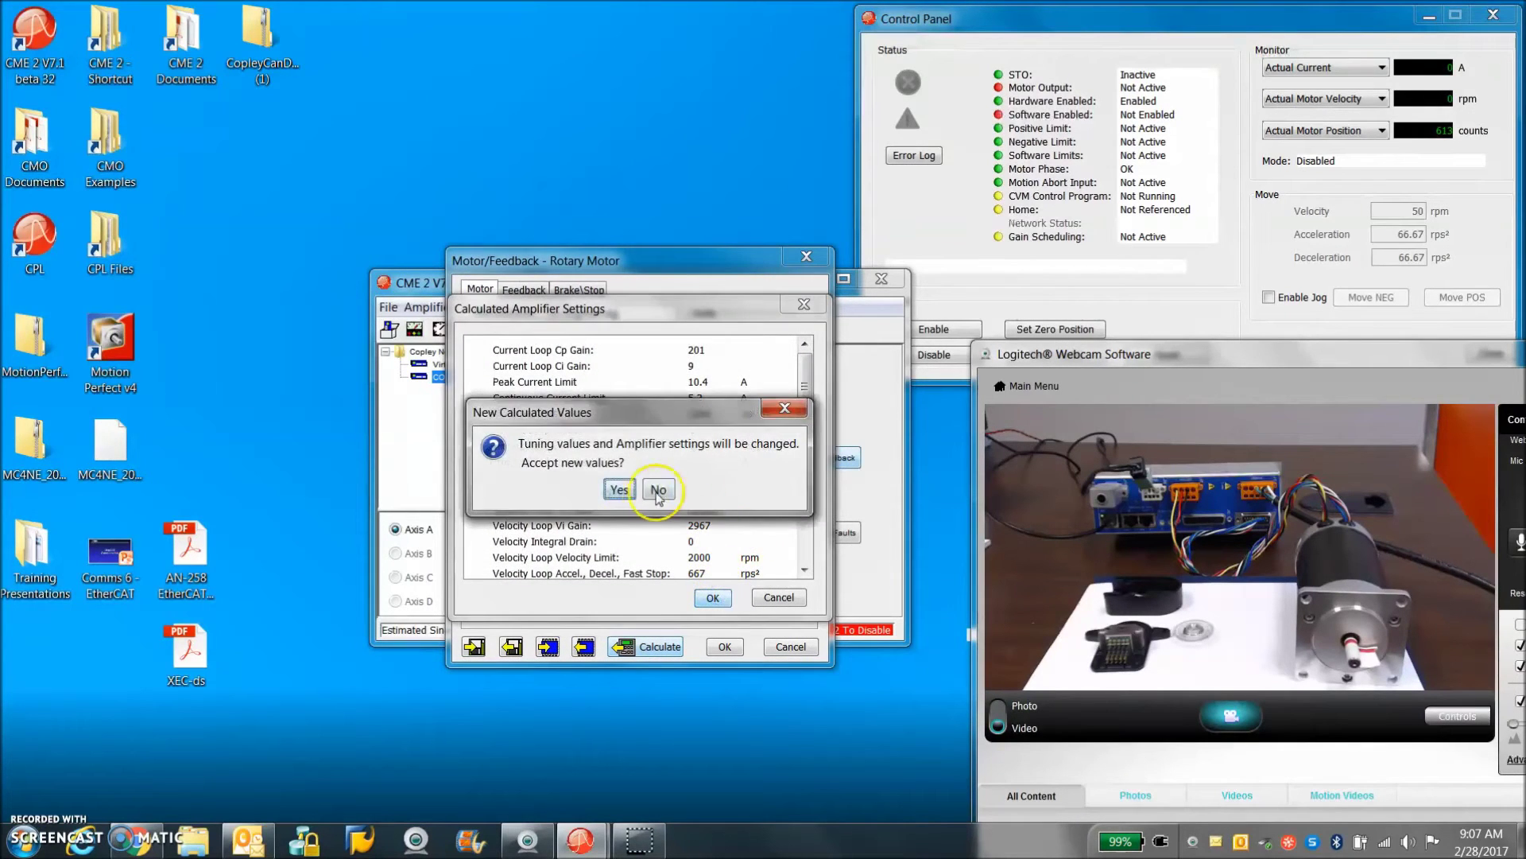
{"action": "left_click", "coordinate": [623, 491]}
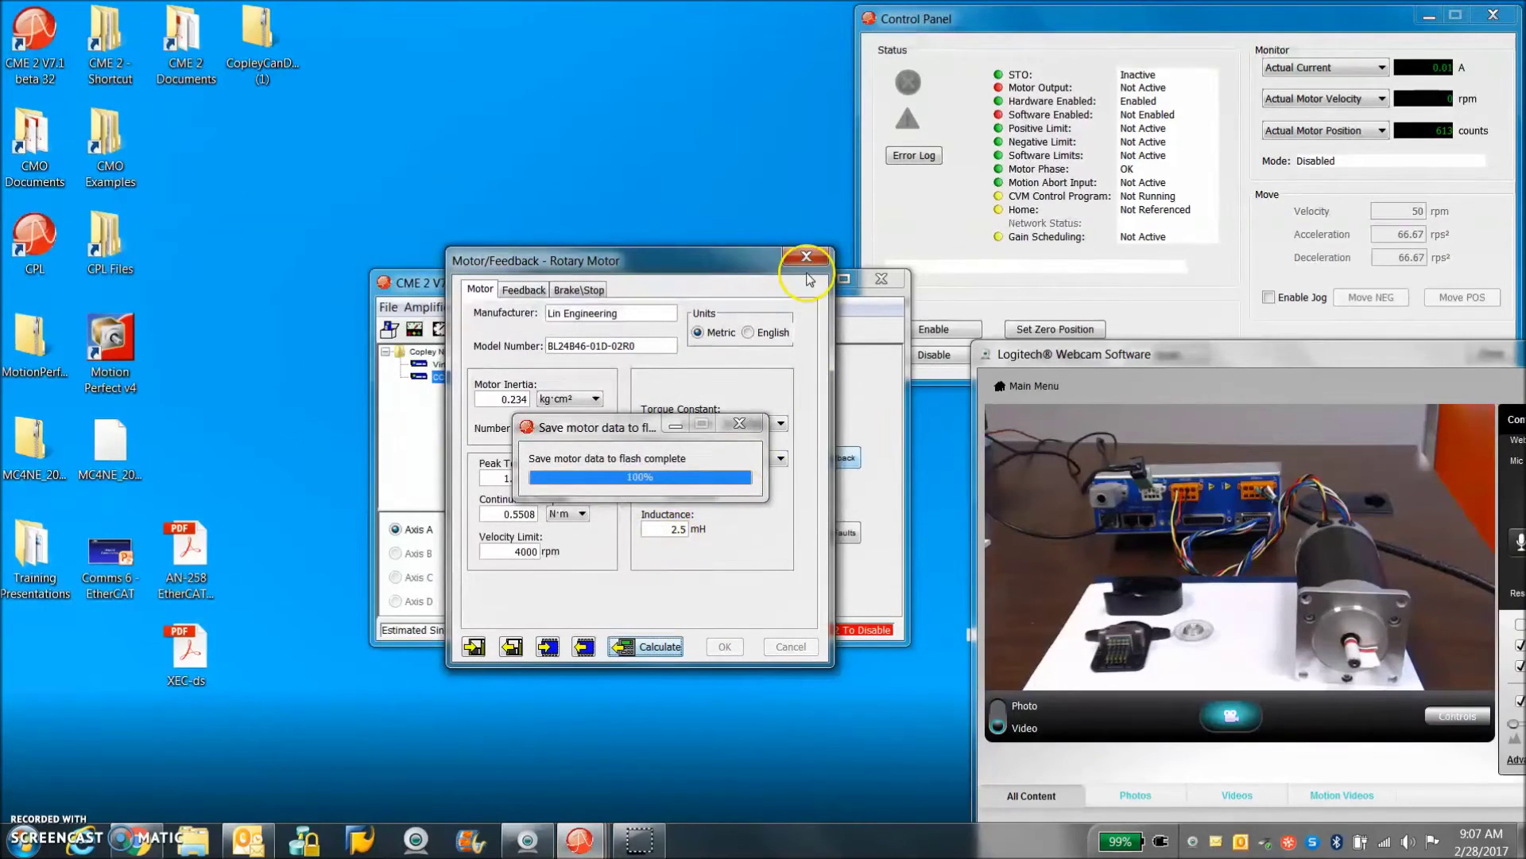
{"action": "left_click", "coordinate": [806, 256]}
{"action": "left_click", "coordinate": [640, 498]}
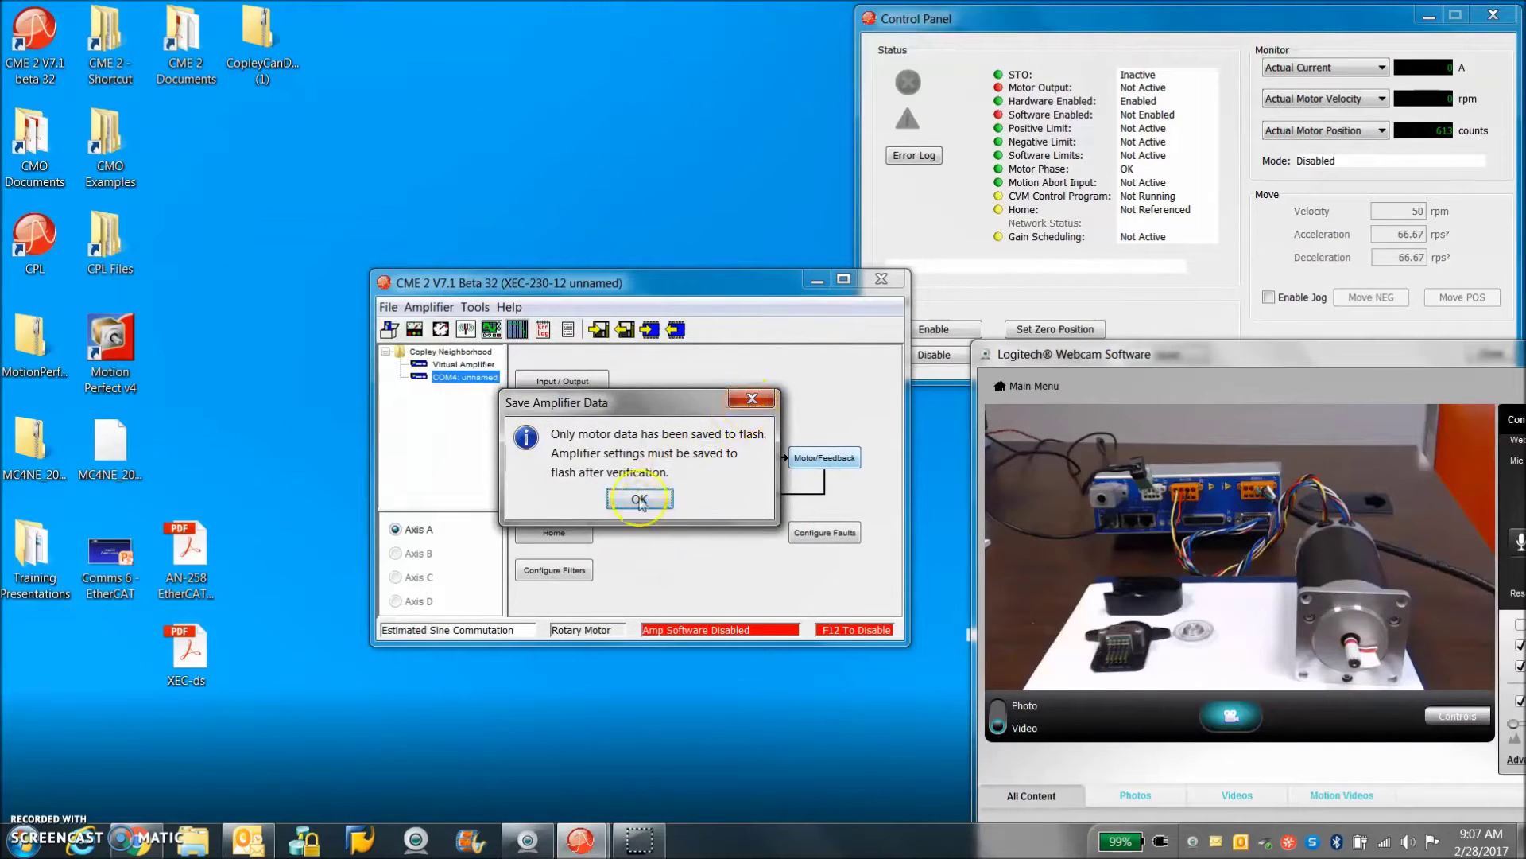
Measure the current loop bandwidth (400 Hz, Cp 201, Ci 9) and close the Current Loop settings.
{"action": "left_click", "coordinate": [748, 461]}
{"action": "left_click", "coordinate": [799, 631]}
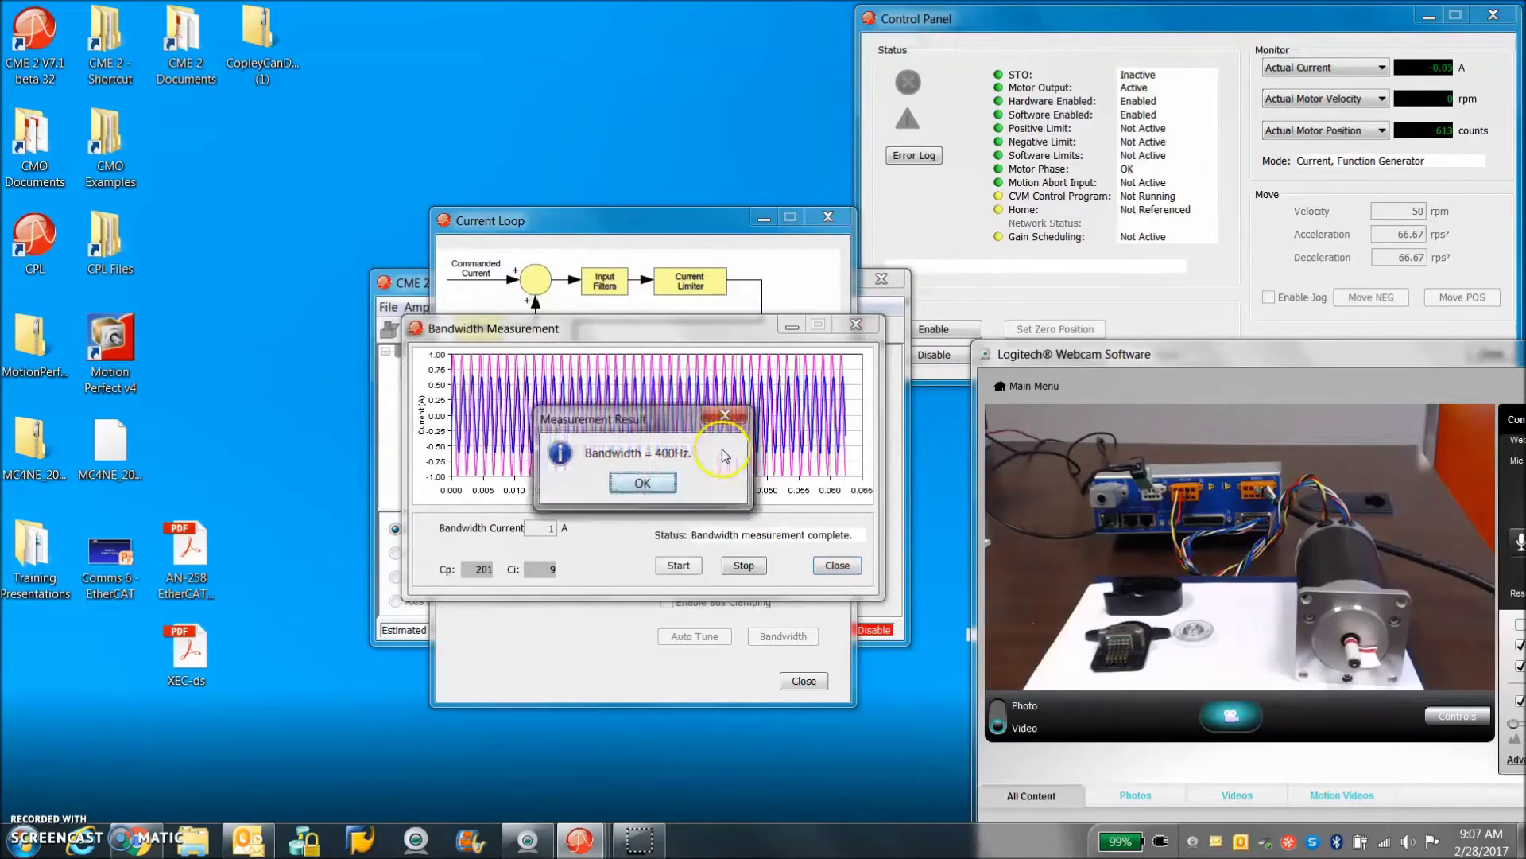
{"action": "left_click", "coordinate": [644, 483]}
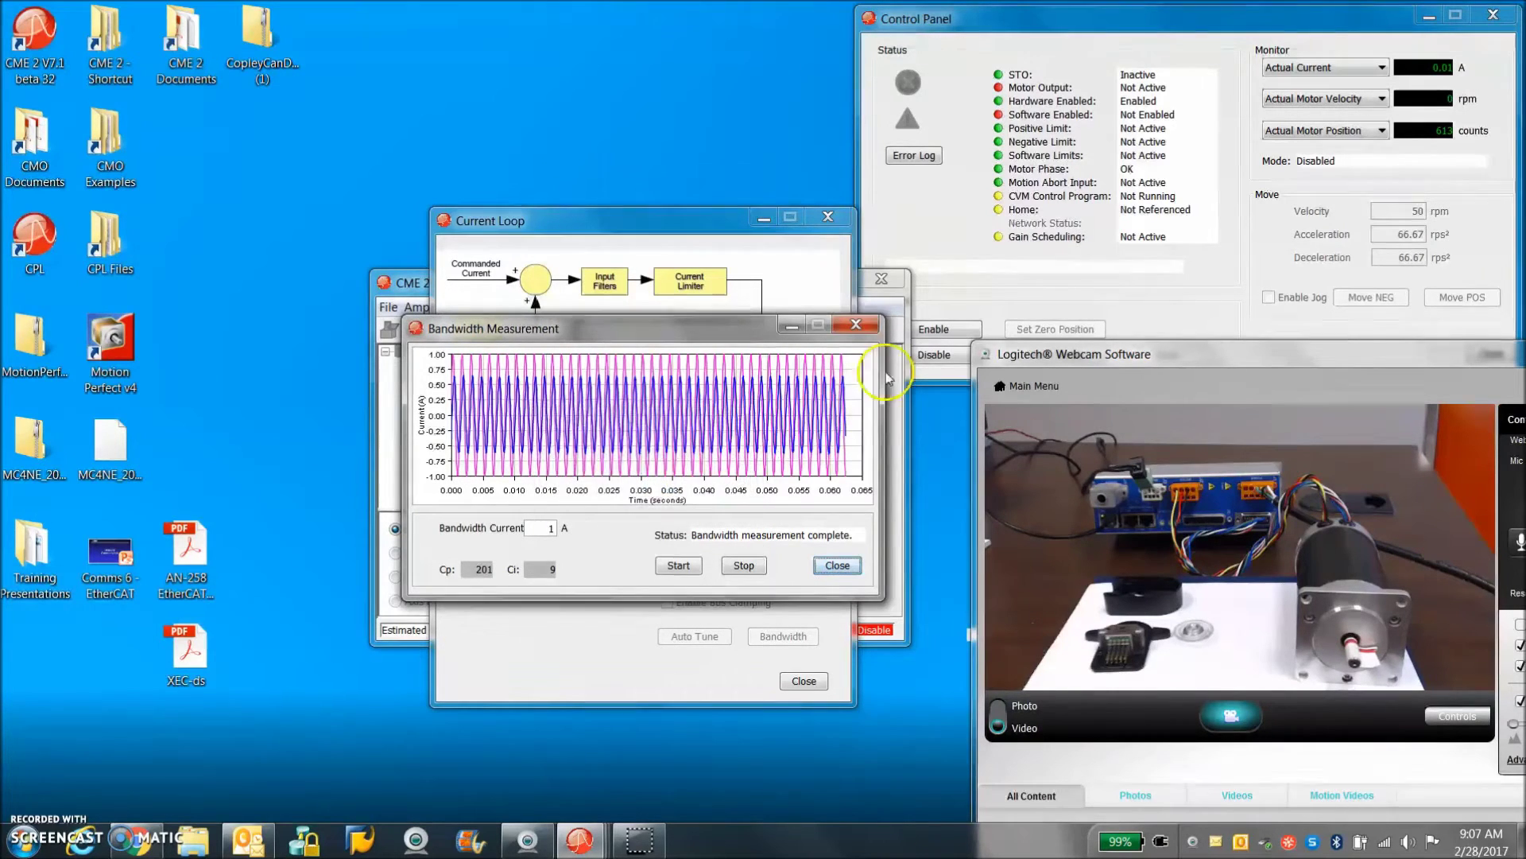
{"action": "left_click", "coordinate": [855, 323]}
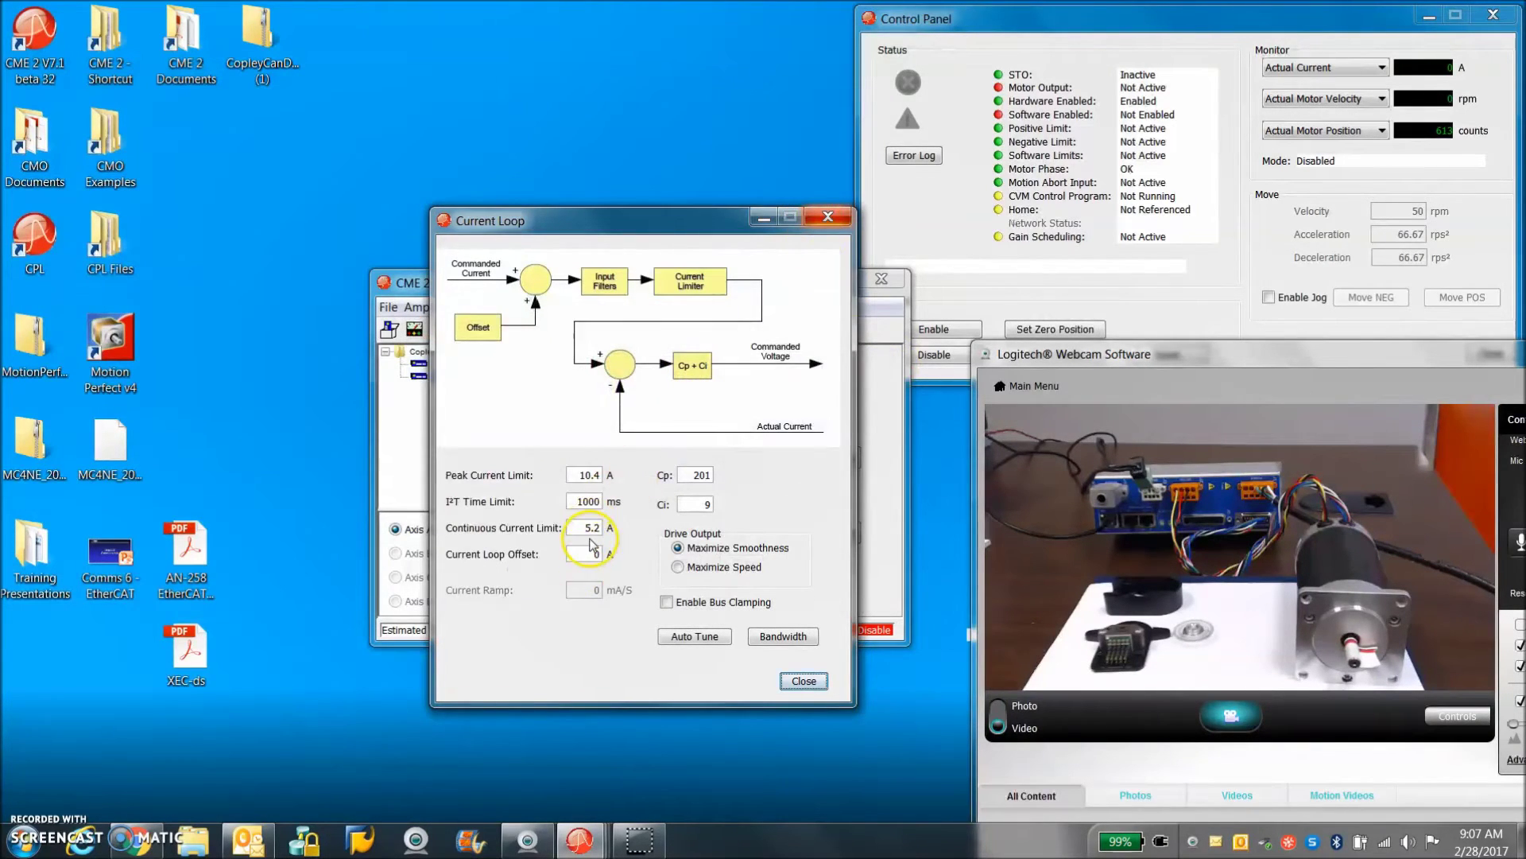
{"action": "left_click", "coordinate": [828, 218]}
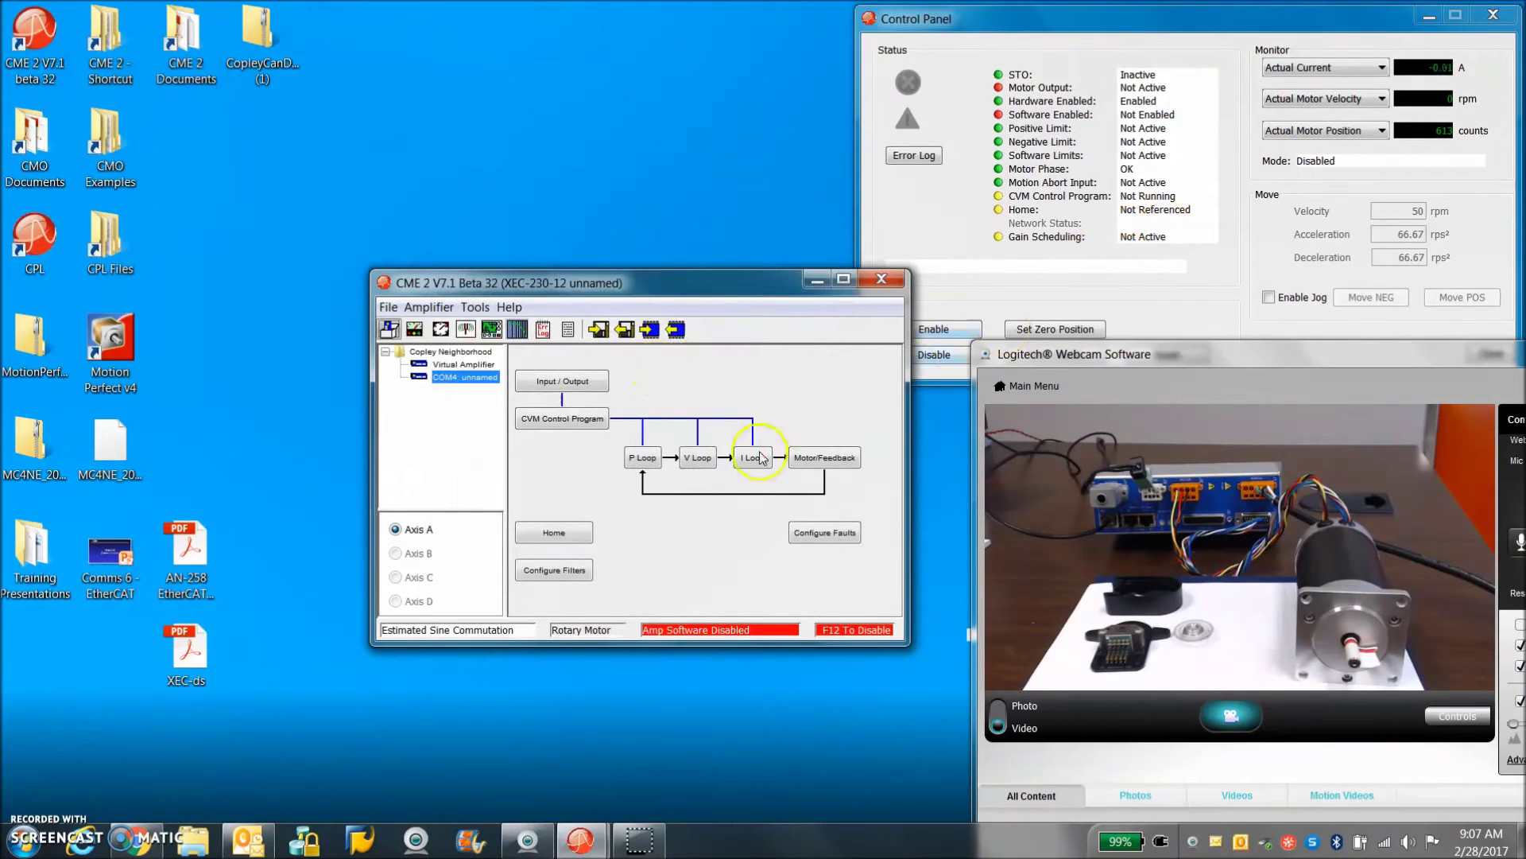
Set the velocity loop's Vel. Limit to 4000 rpm, checking it against the motor's 4000 rpm limit.
{"action": "left_click", "coordinate": [704, 459]}
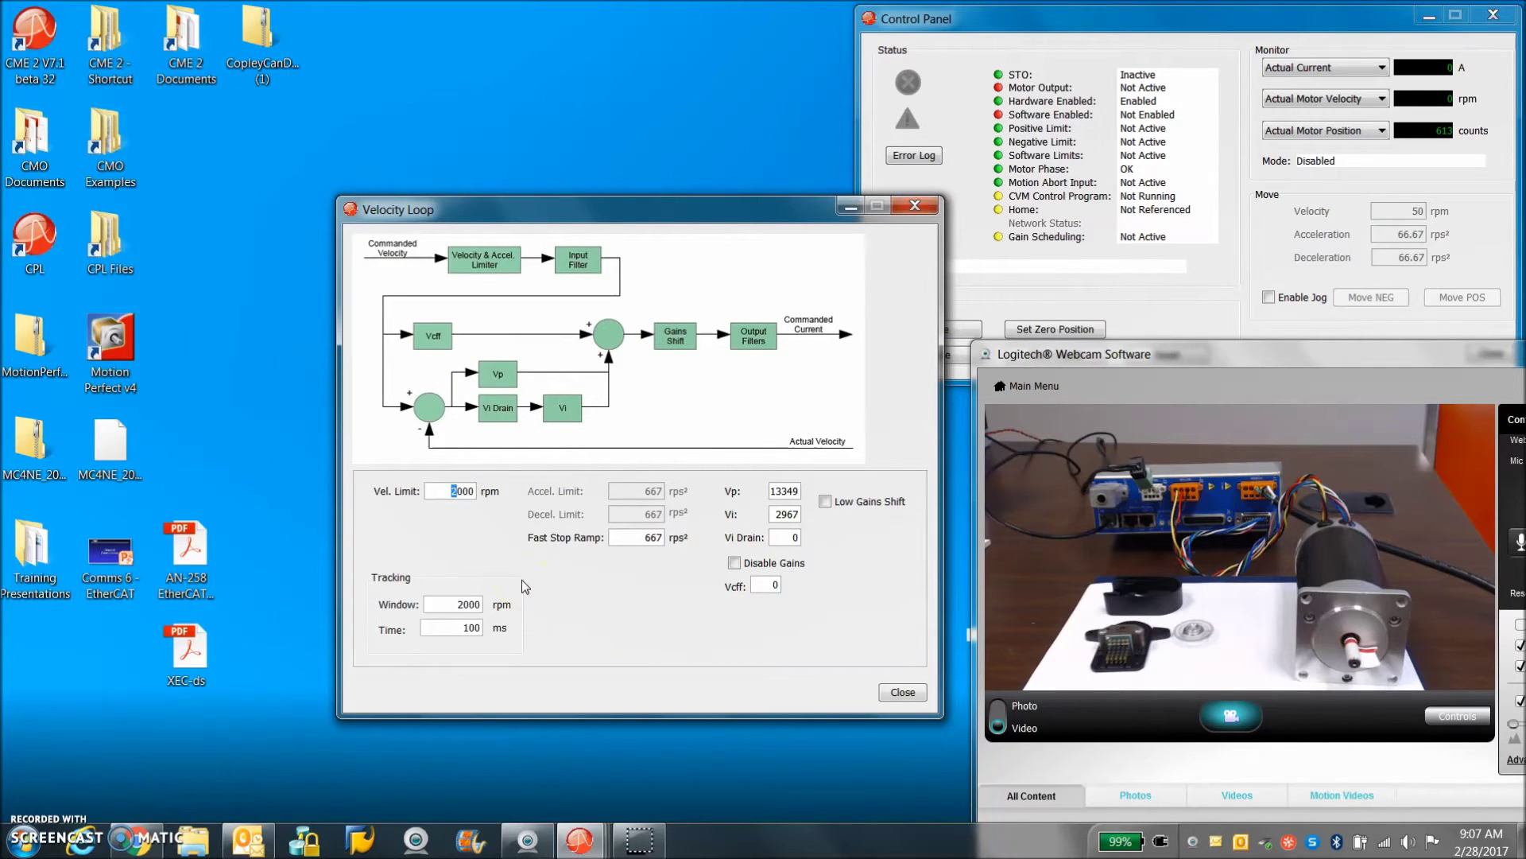
{"action": "type", "text": "4"}
{"action": "left_click", "coordinate": [641, 535]}
{"action": "left_click", "coordinate": [915, 206]}
{"action": "left_click", "coordinate": [827, 454]}
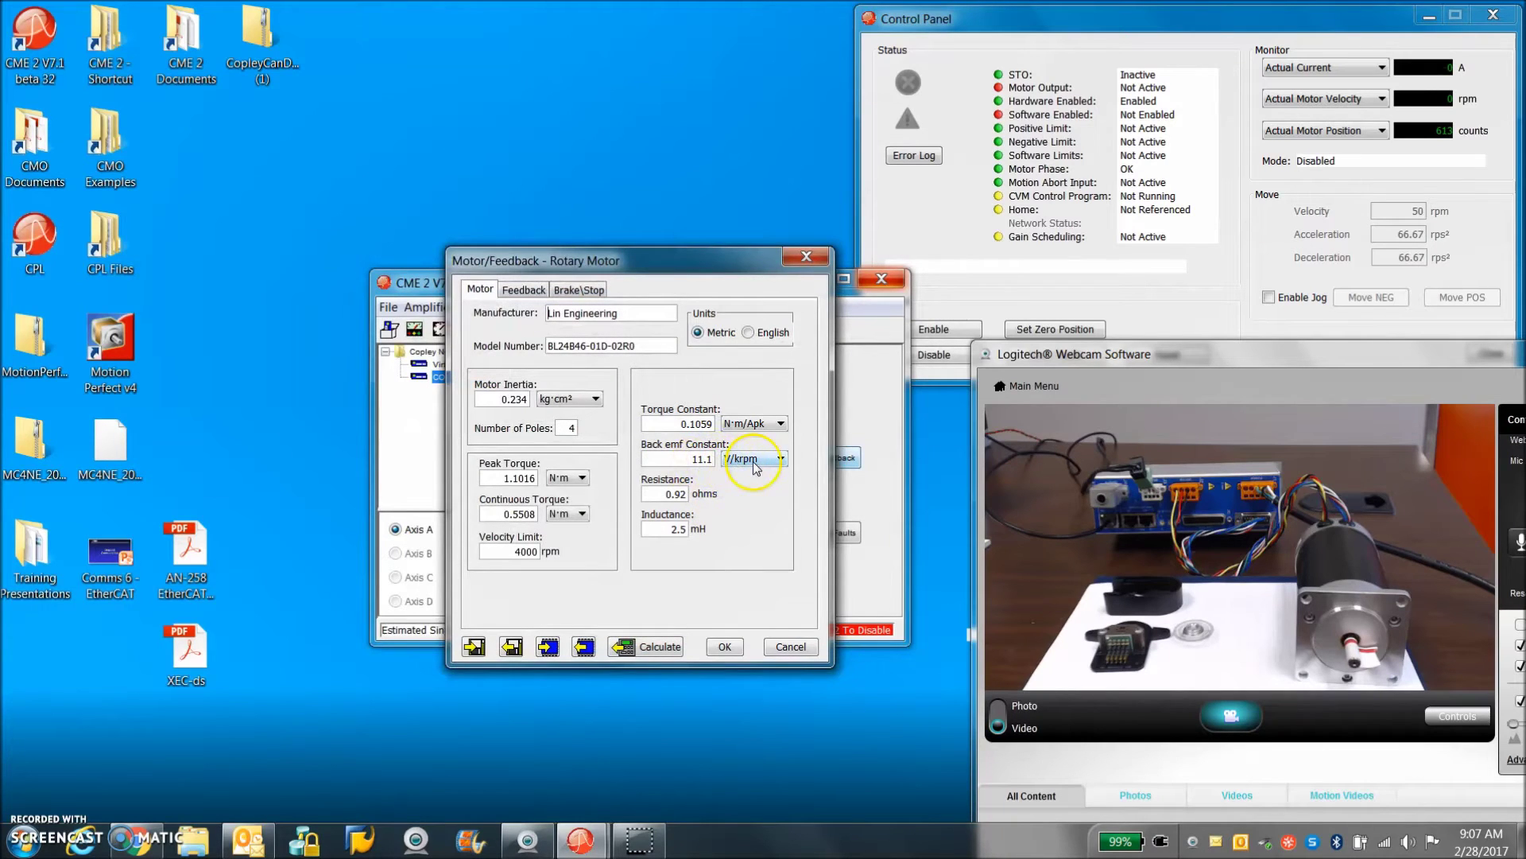
{"action": "left_click", "coordinate": [804, 257]}
{"action": "left_click", "coordinate": [710, 461]}
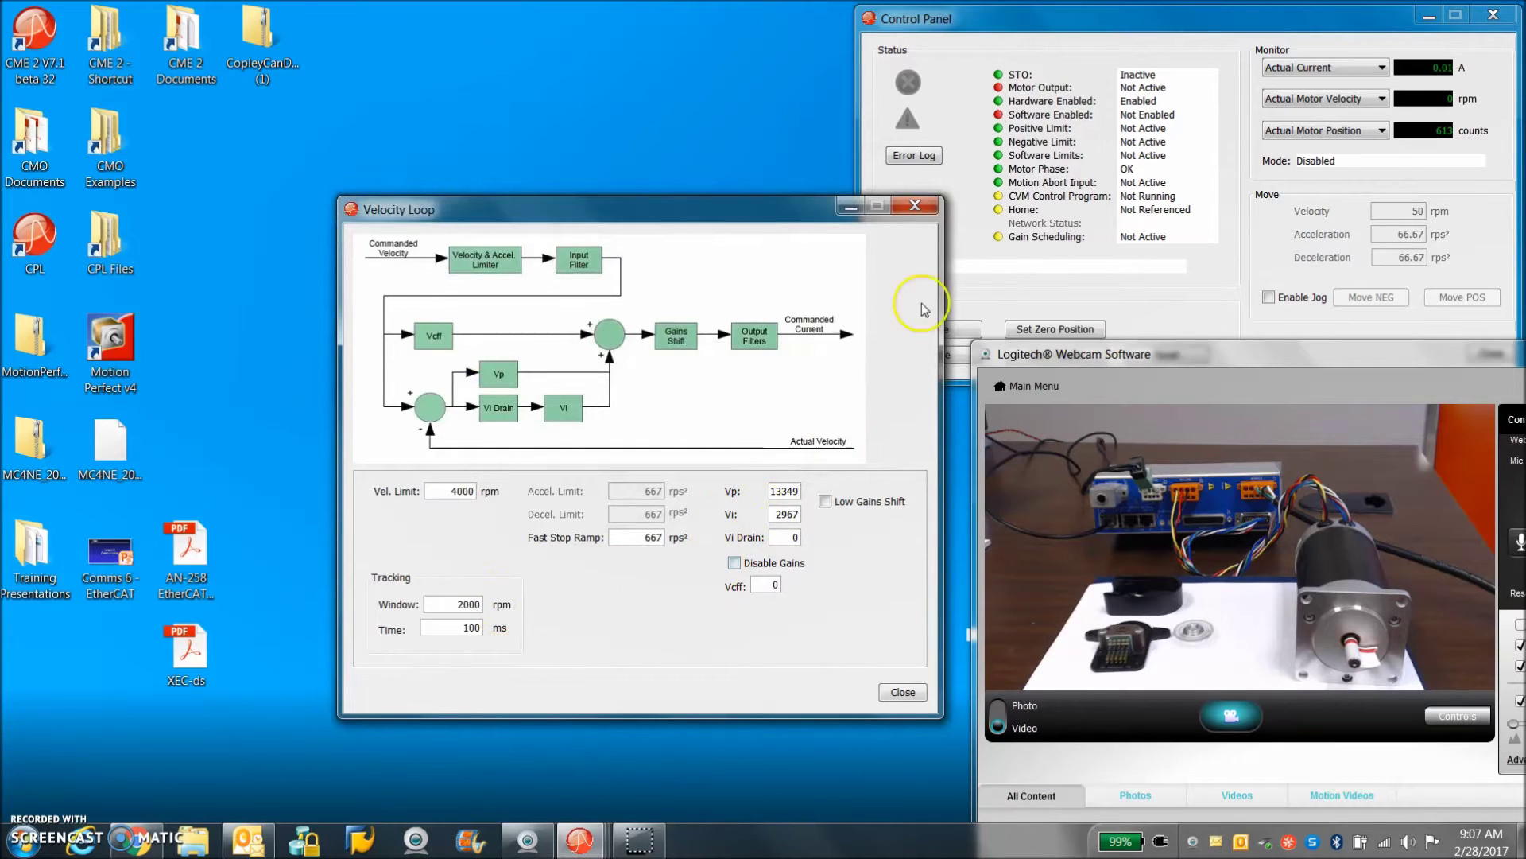
{"action": "left_click", "coordinate": [917, 206]}
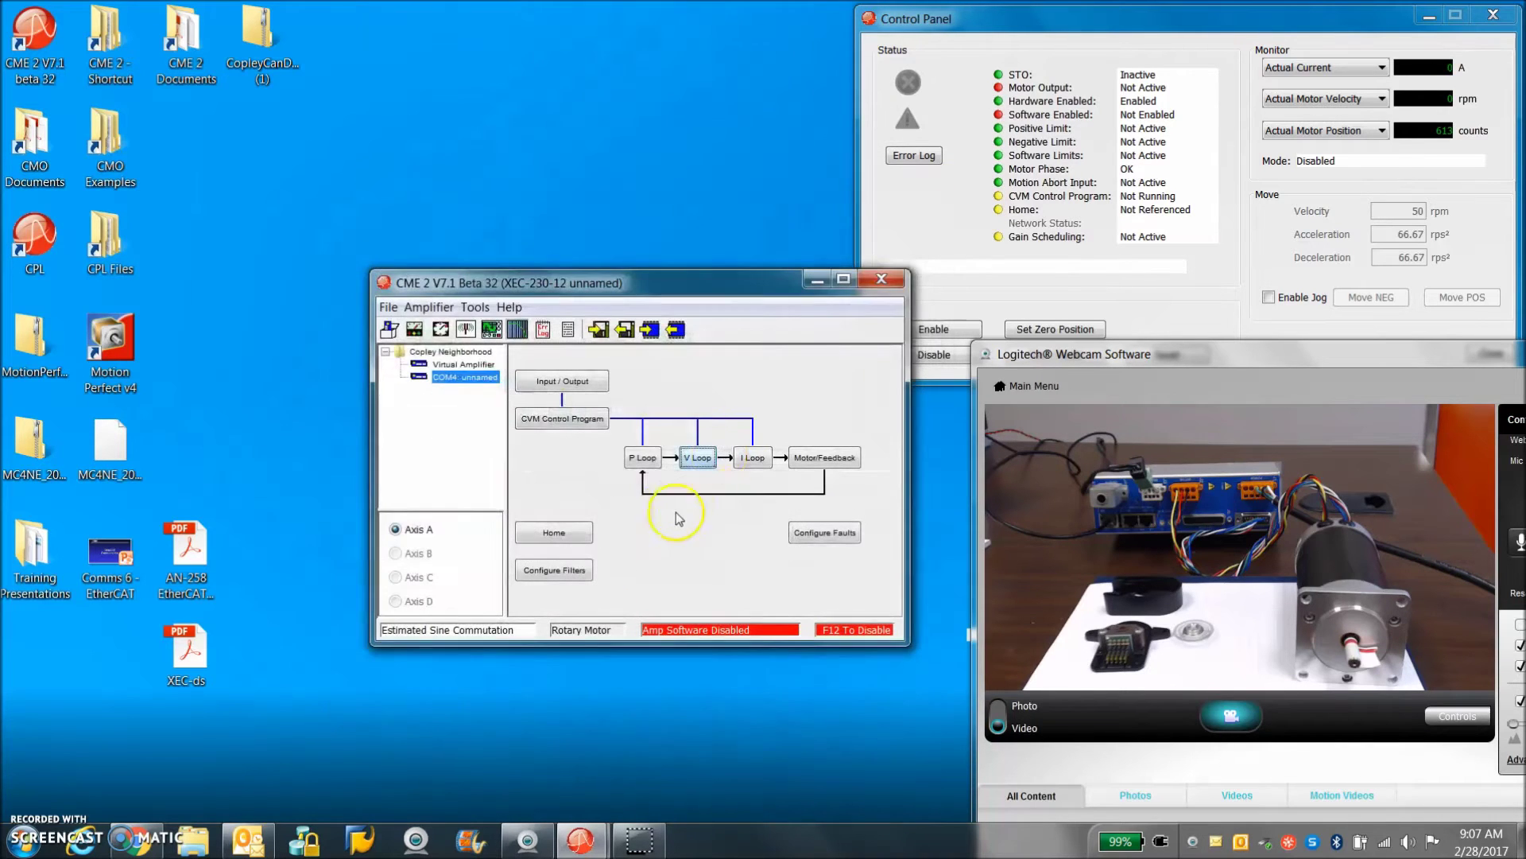
Review the position loop trajectory and gain values, then enable jogging at 50 rpm.
{"action": "left_click", "coordinate": [649, 457]}
{"action": "left_click", "coordinate": [415, 202]}
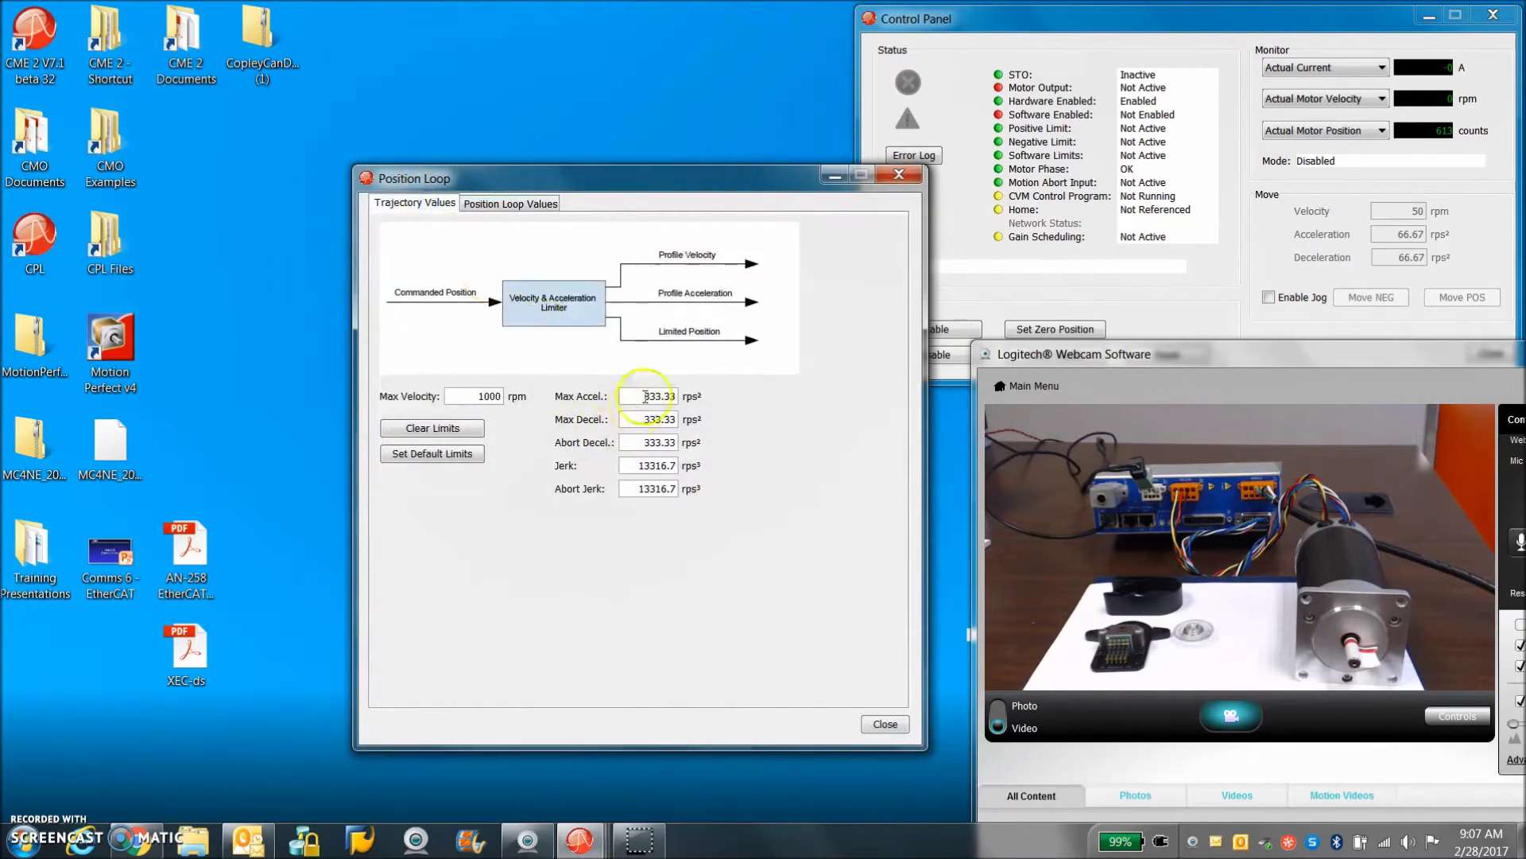
{"action": "left_click", "coordinate": [528, 205]}
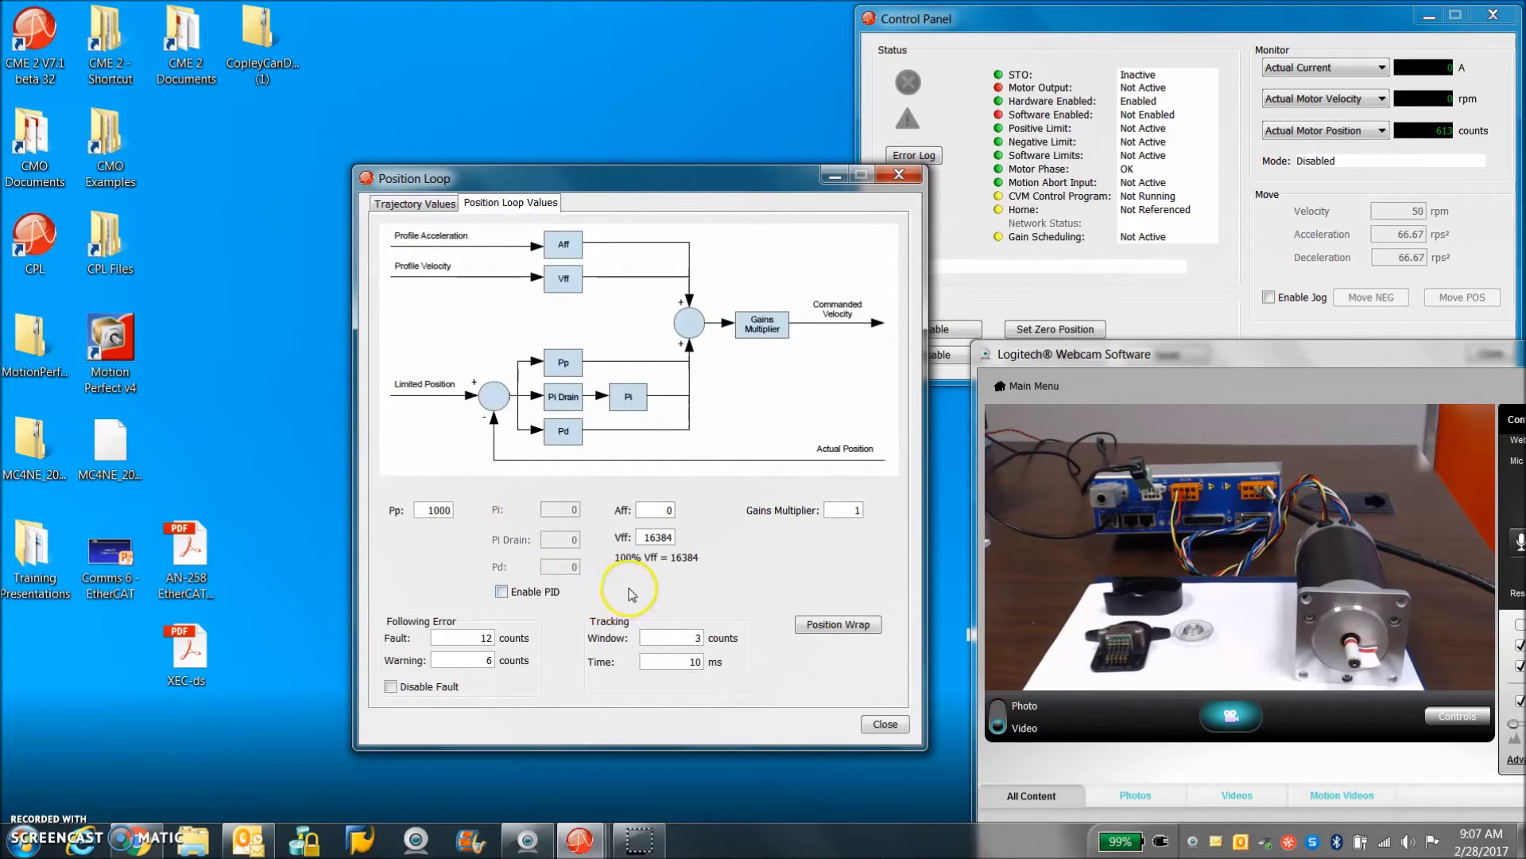
{"action": "left_click", "coordinate": [896, 176]}
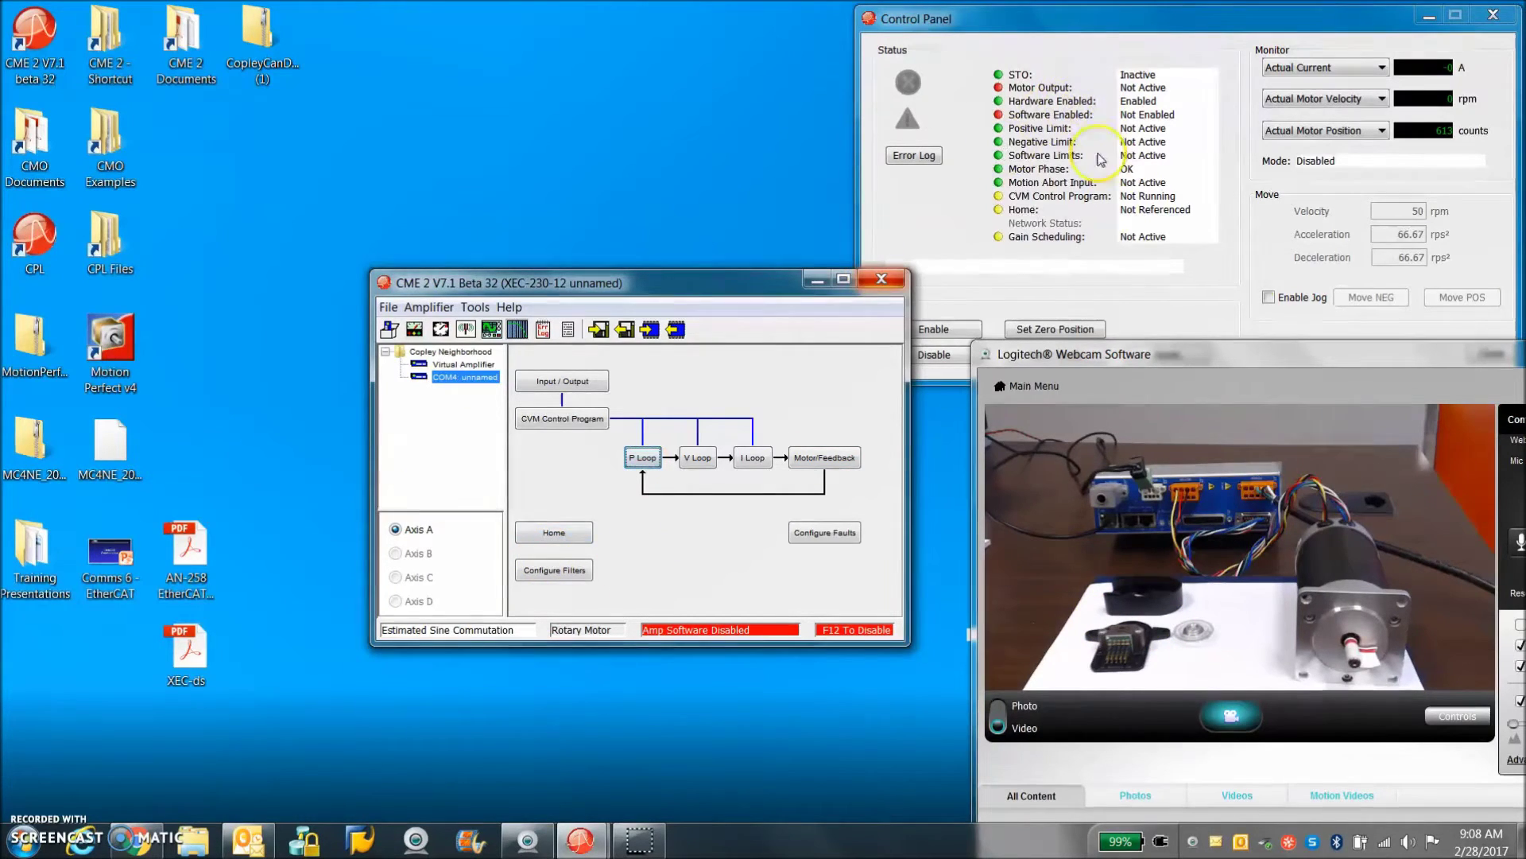
{"action": "left_click", "coordinate": [1269, 299]}
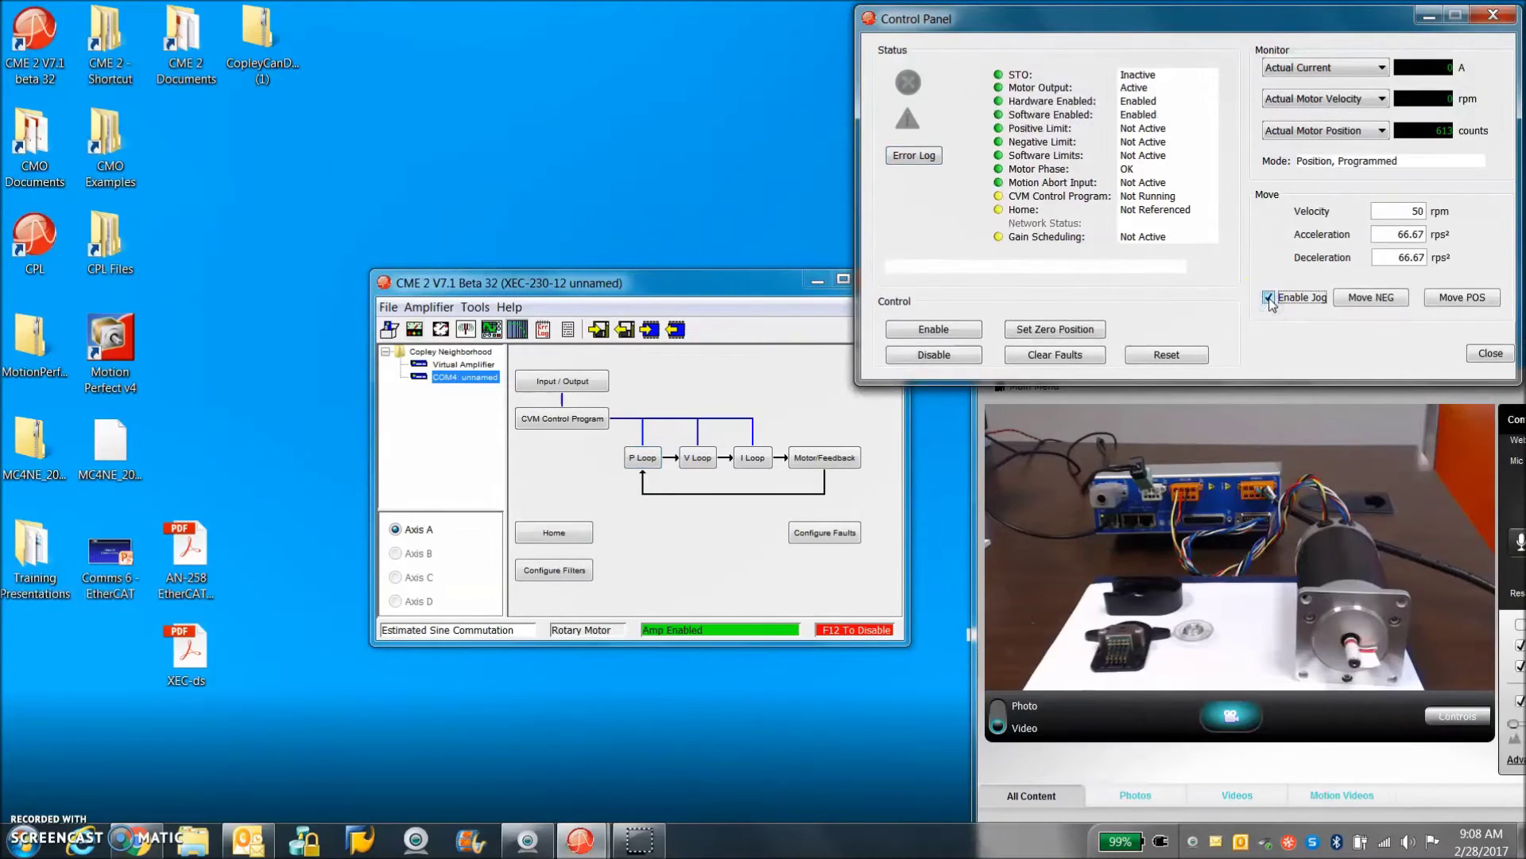
{"action": "left_click", "coordinate": [663, 284]}
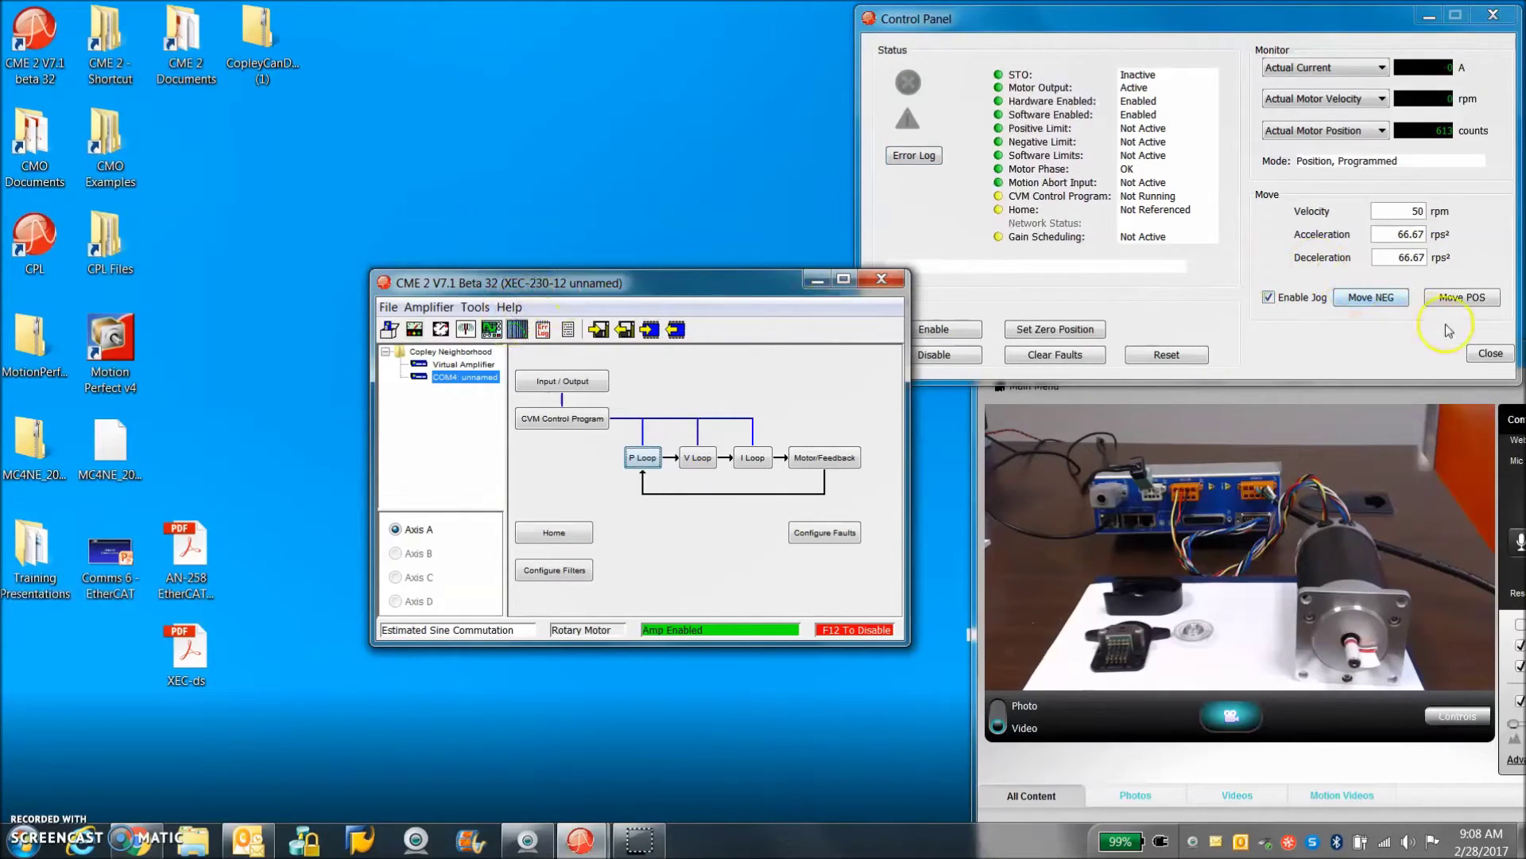
Enable Manual Phase control and step the motor forward and in reverse.
{"action": "left_click", "coordinate": [476, 307]}
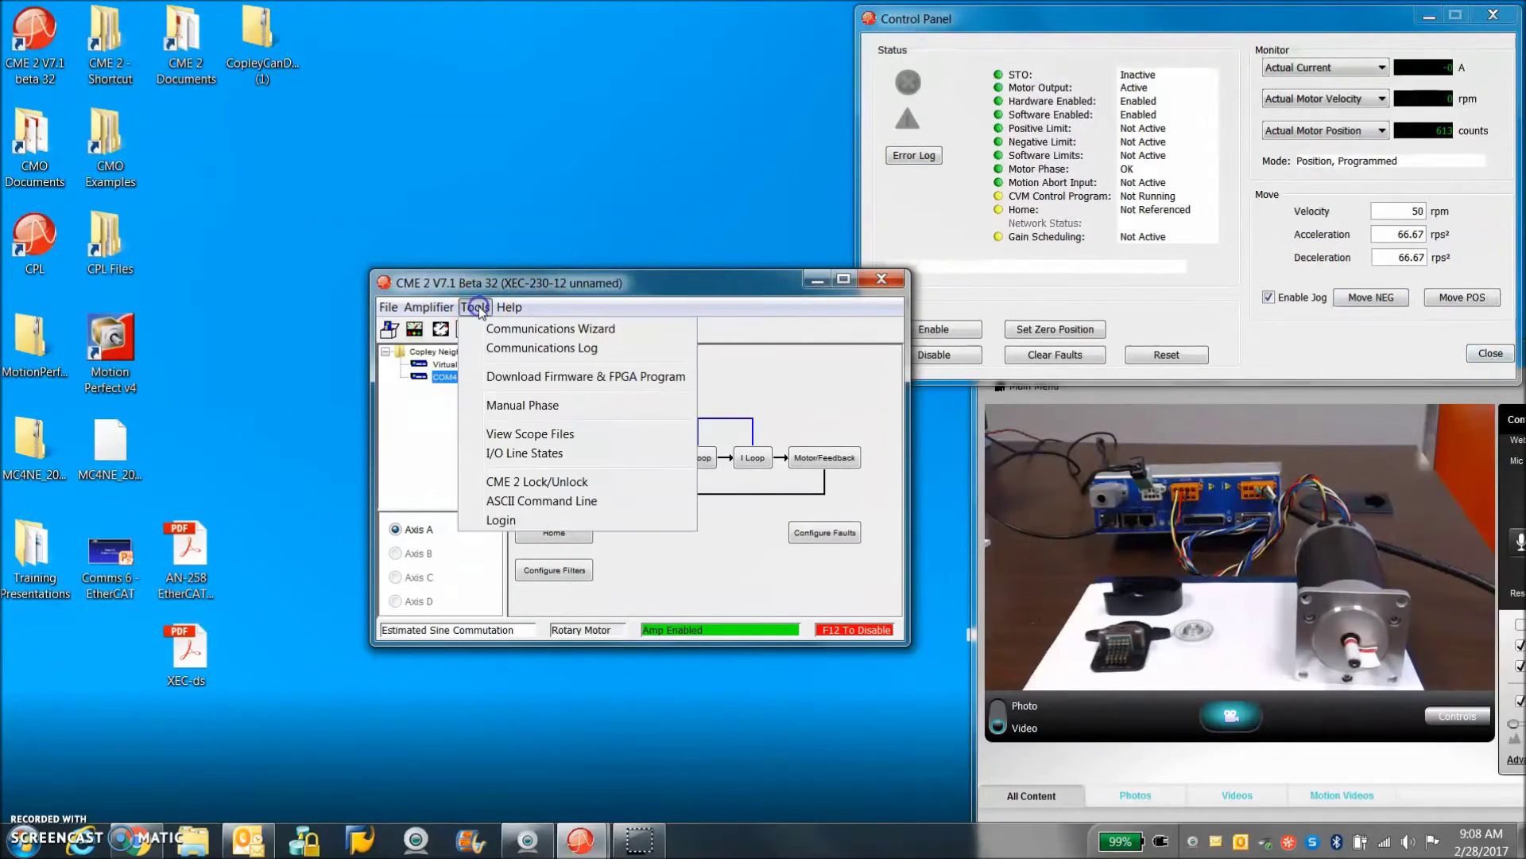
{"action": "left_click", "coordinate": [504, 407]}
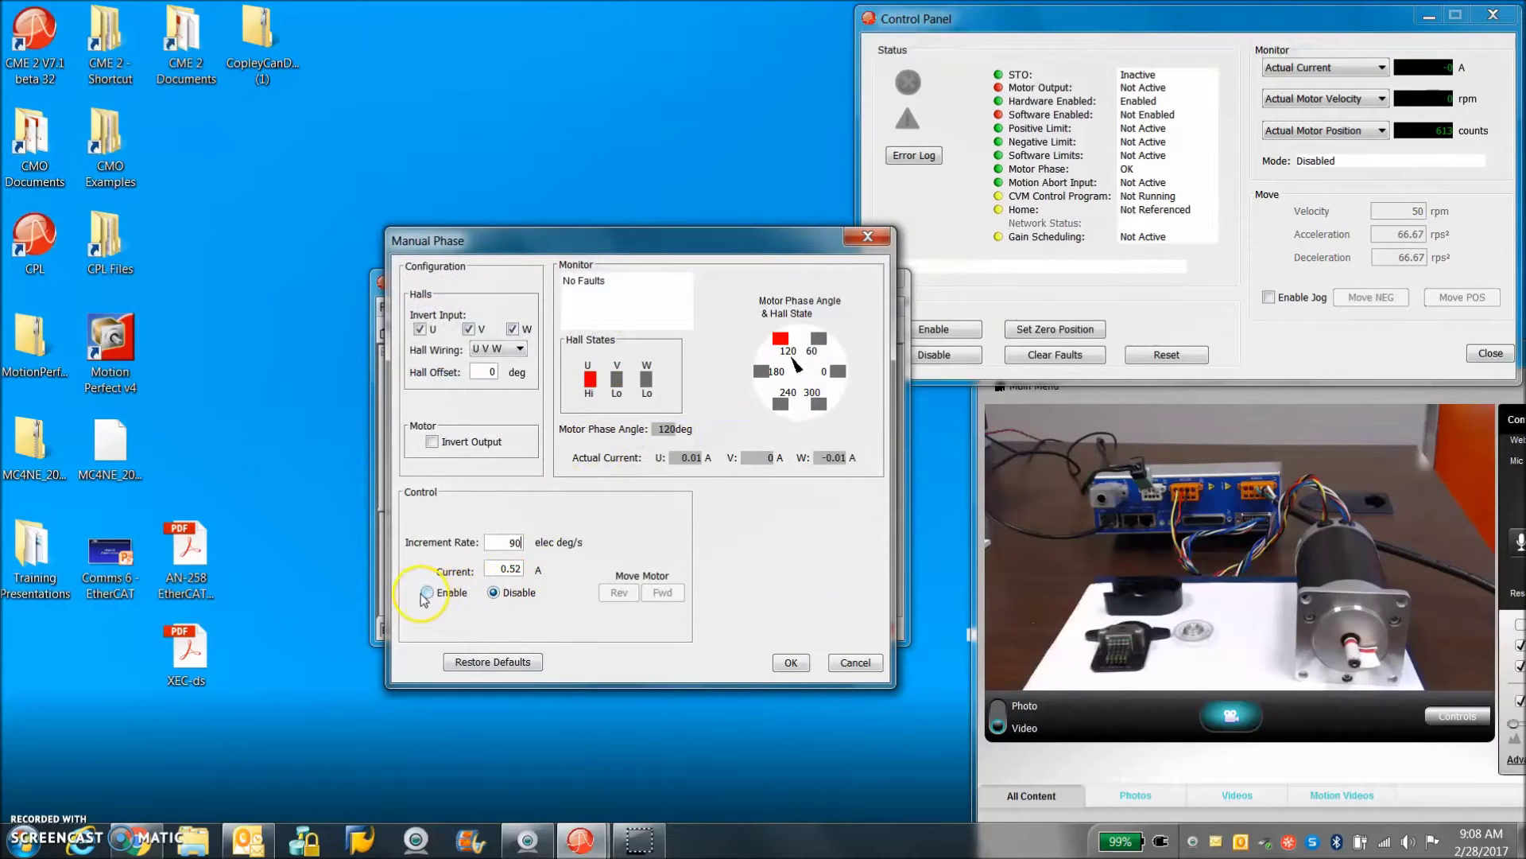
{"action": "left_click", "coordinate": [428, 592]}
{"action": "left_click", "coordinate": [663, 593]}
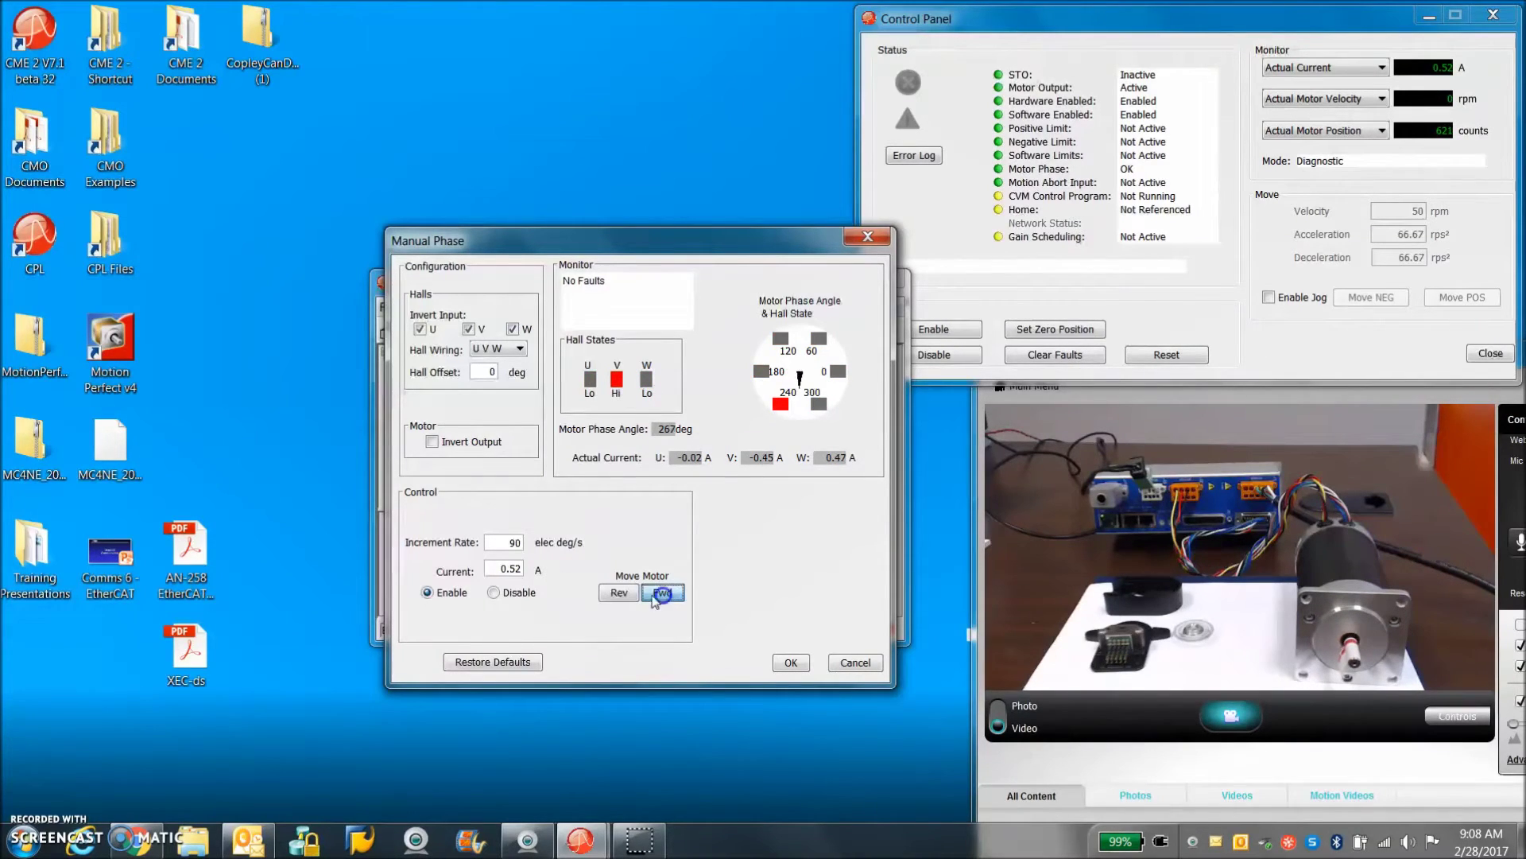
{"action": "left_click", "coordinate": [619, 593]}
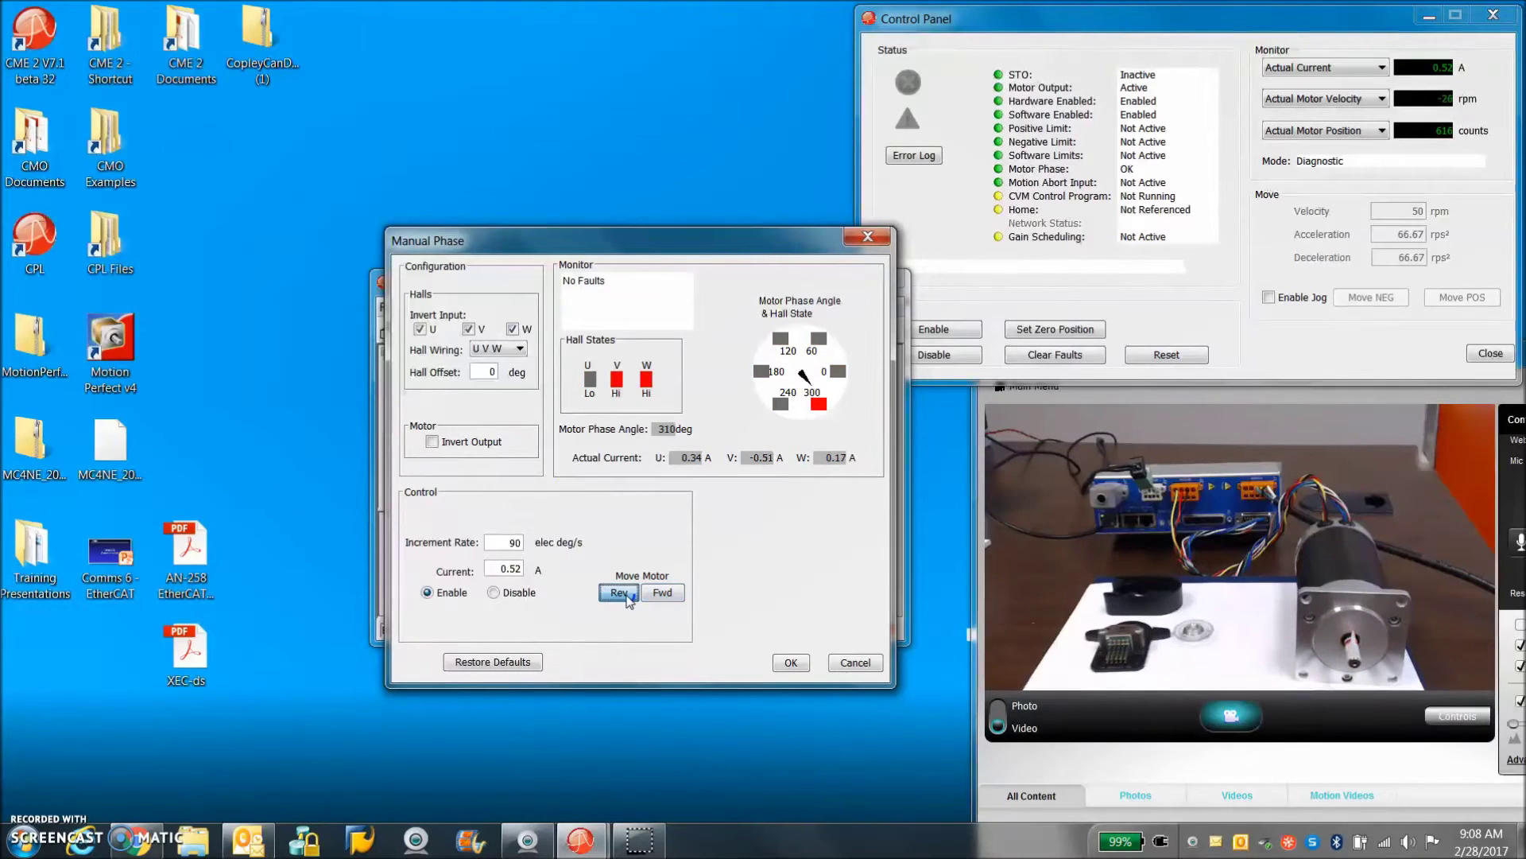
Test U W V hall wiring, then restore U V W and step the motor with a 60 deg hall offset.
{"action": "left_click", "coordinate": [517, 356]}
{"action": "left_click", "coordinate": [517, 351]}
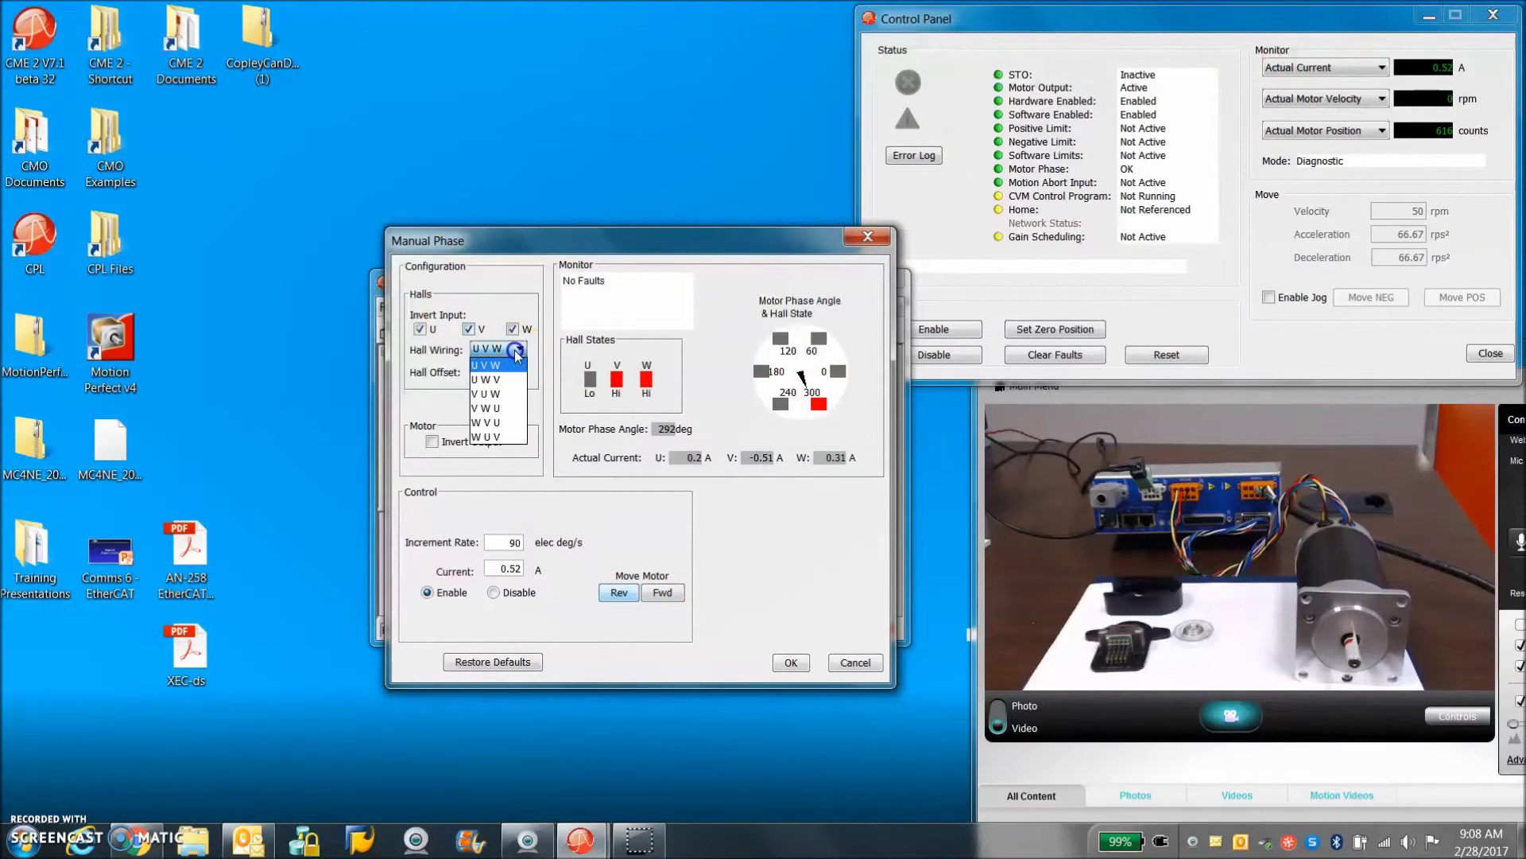
{"action": "left_click", "coordinate": [486, 379]}
{"action": "left_click", "coordinate": [662, 592]}
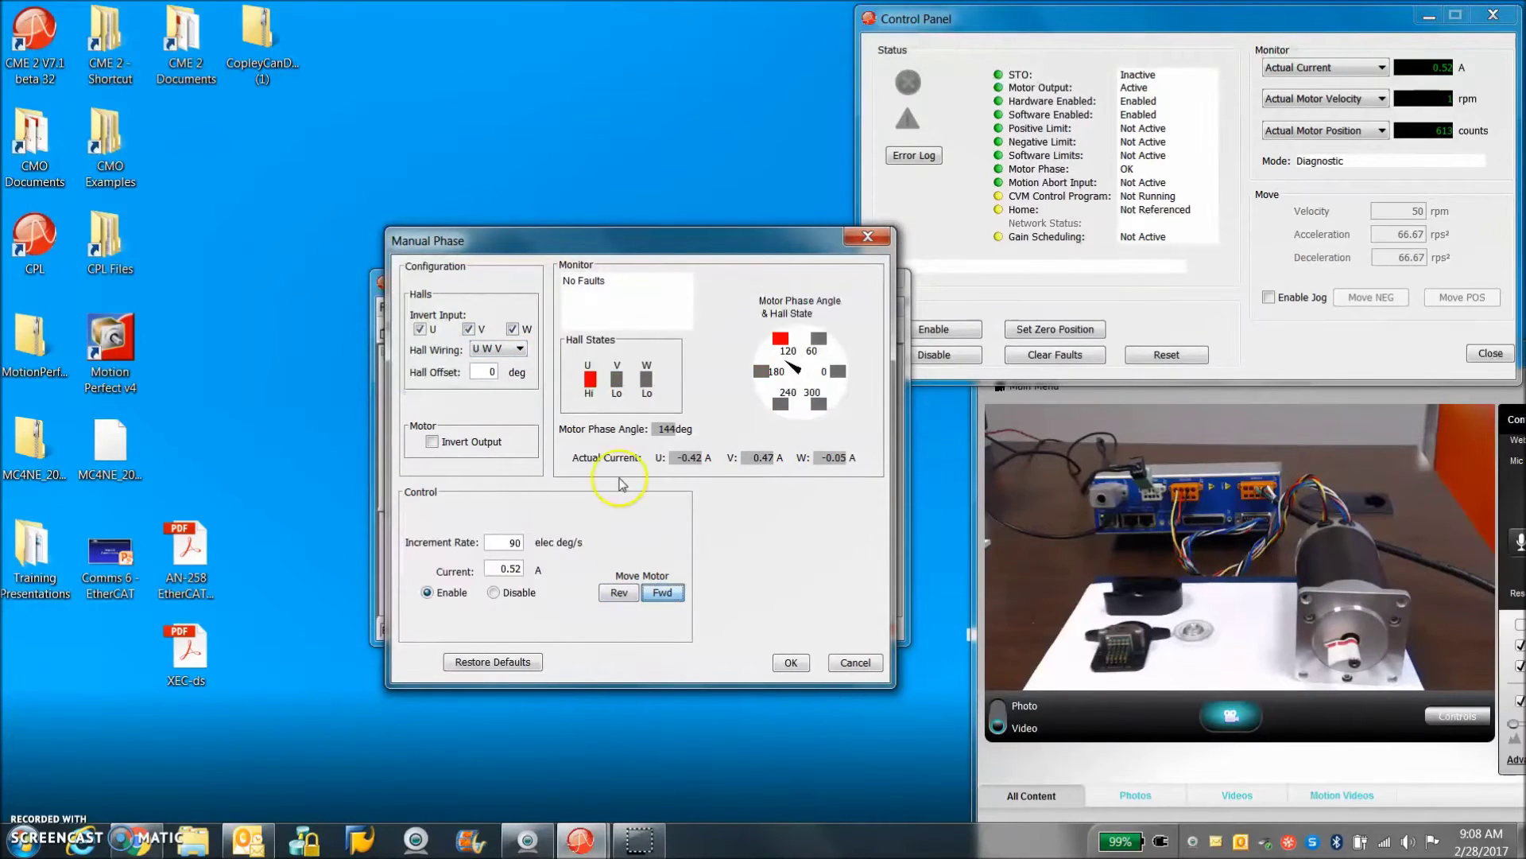
{"action": "left_click", "coordinate": [517, 354]}
{"action": "left_click", "coordinate": [487, 365]}
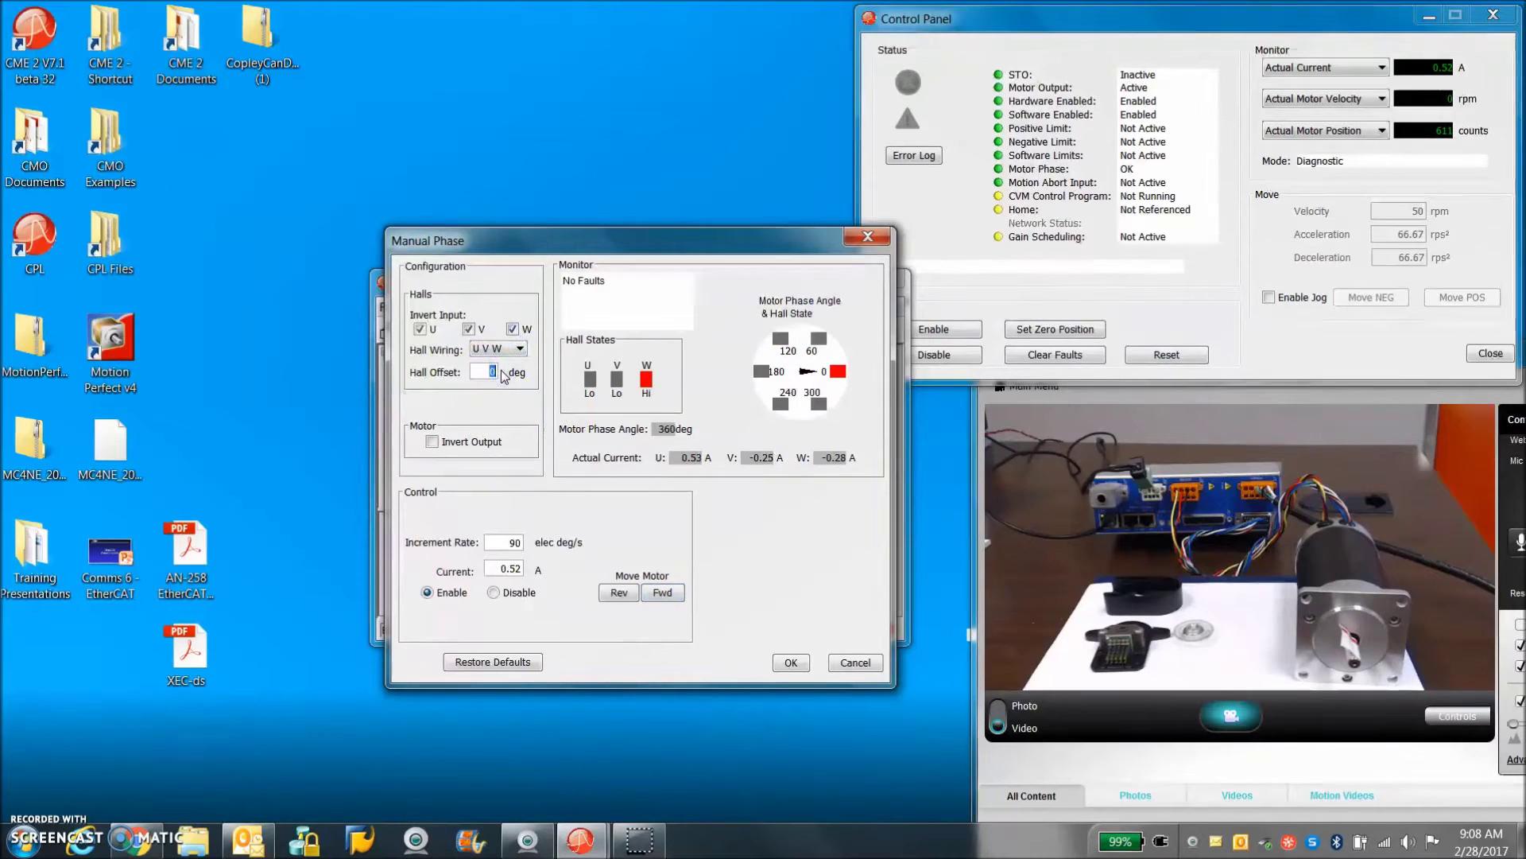
{"action": "type", "text": "60"}
{"action": "left_click", "coordinate": [664, 592]}
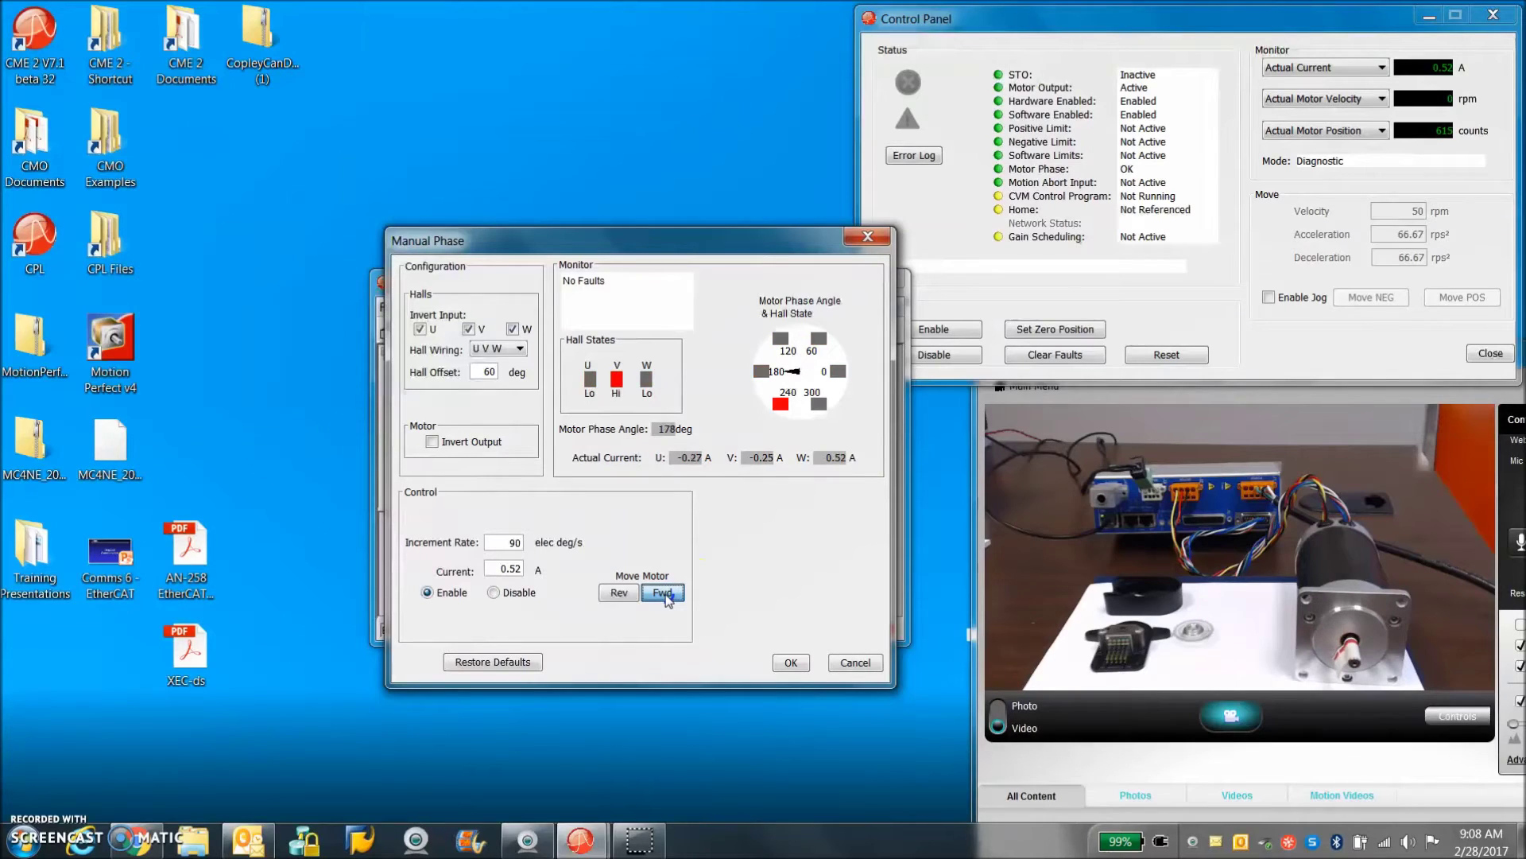
{"action": "left_click", "coordinate": [619, 595]}
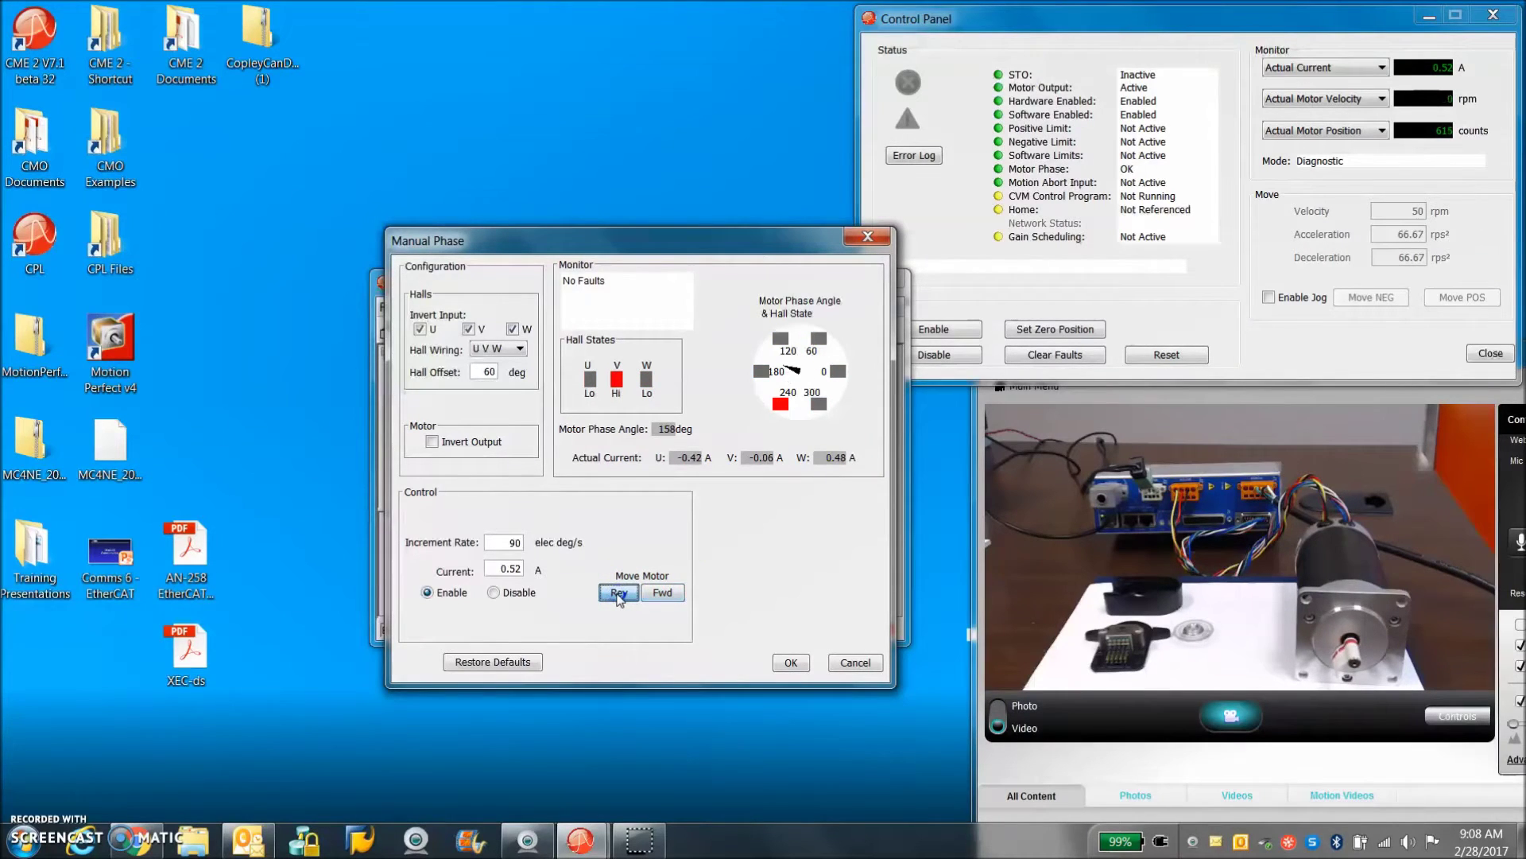
Reset the hall offset to 0 deg, step the motor both ways, and accept the phasing settings.
{"action": "double_click", "coordinate": [498, 370]}
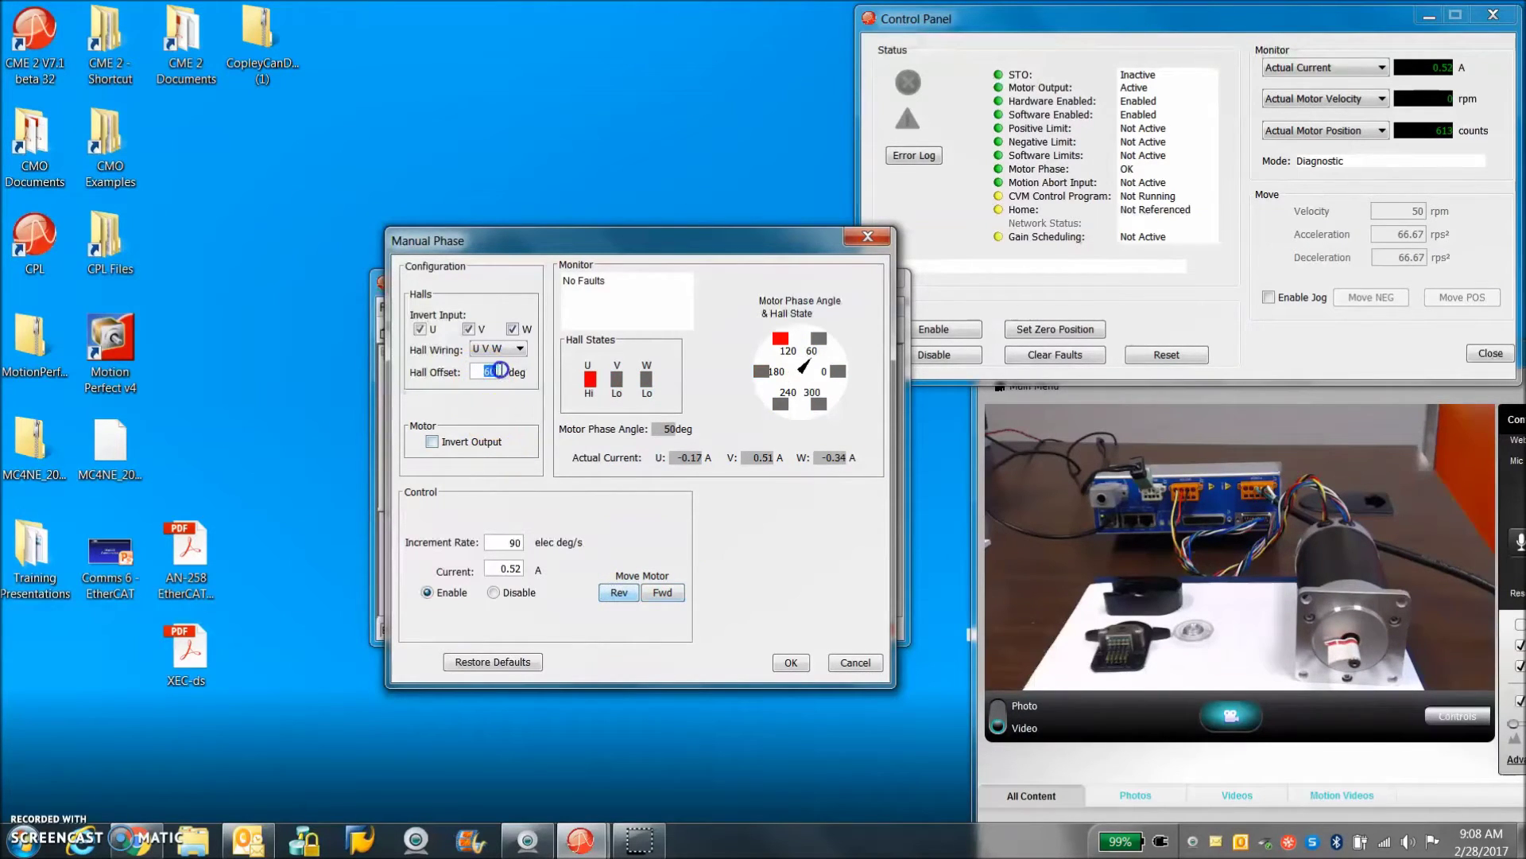
{"action": "type", "text": "0"}
{"action": "left_click", "coordinate": [672, 594]}
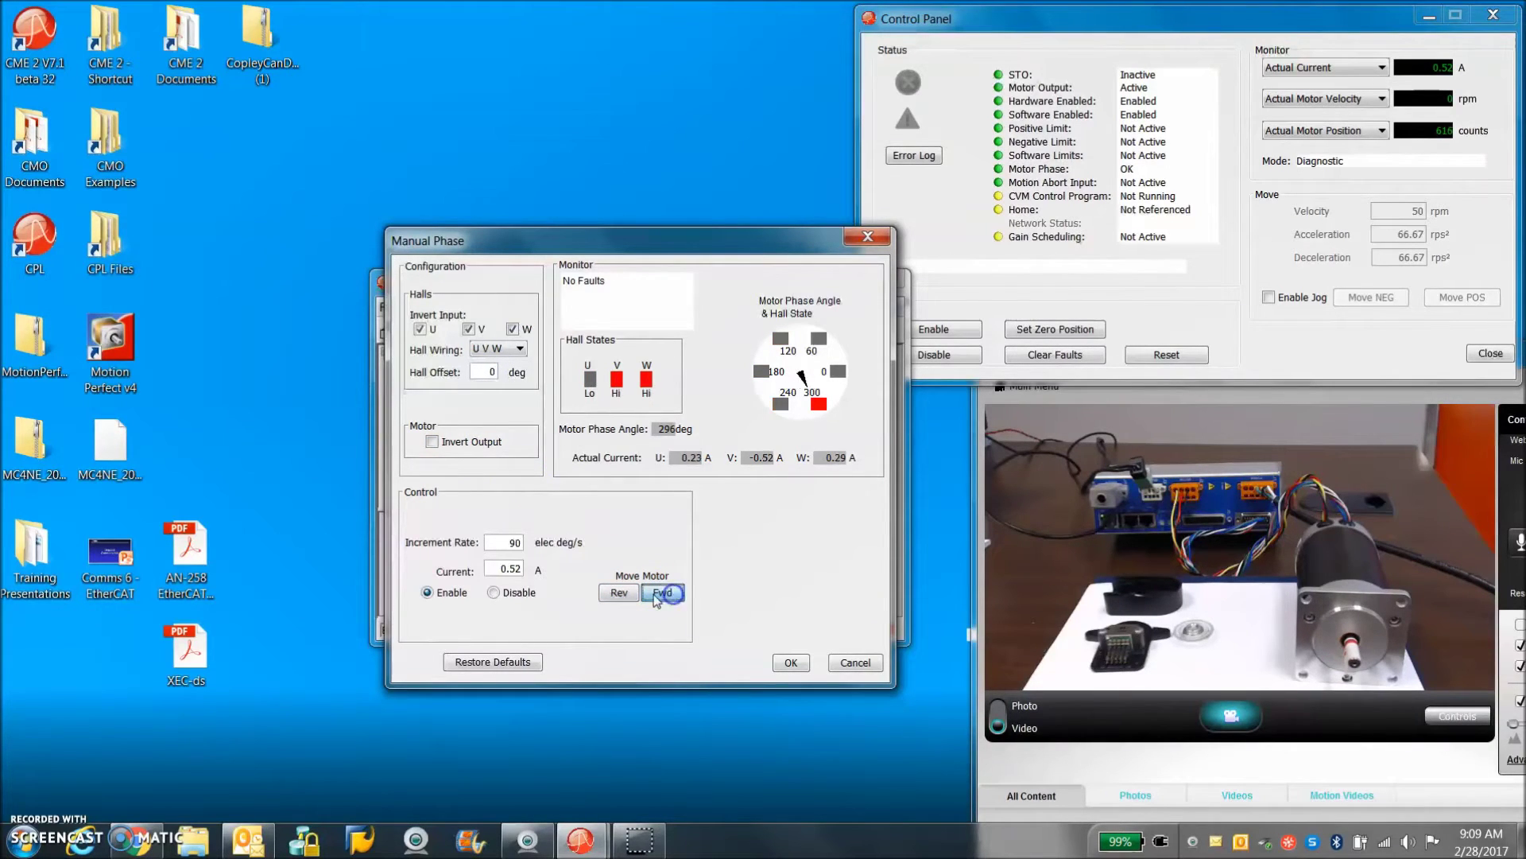
{"action": "left_click", "coordinate": [628, 596]}
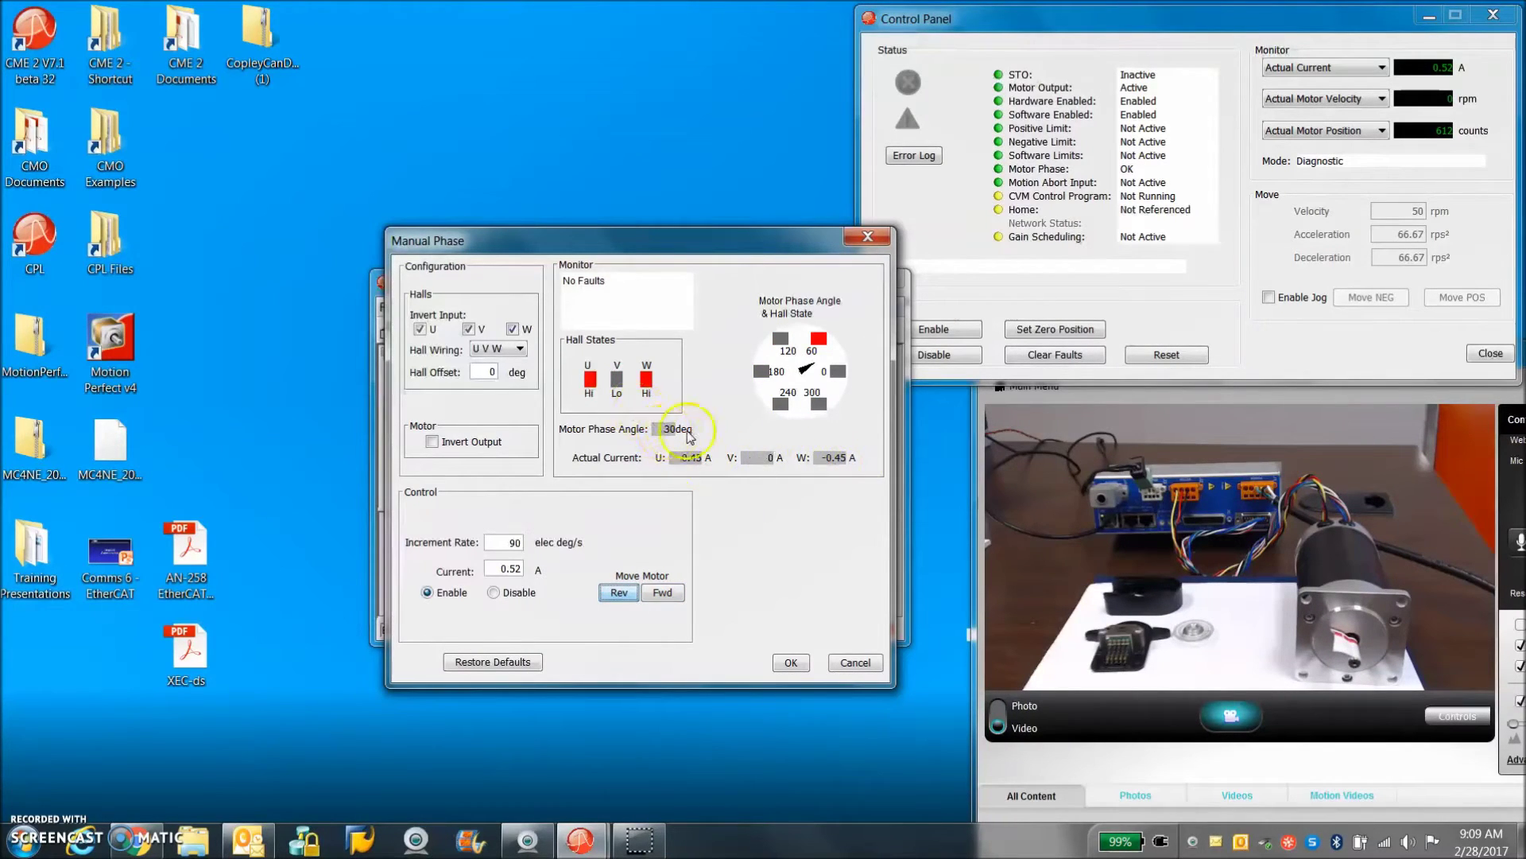
{"action": "left_click", "coordinate": [791, 663]}
{"action": "left_click", "coordinate": [839, 466]}
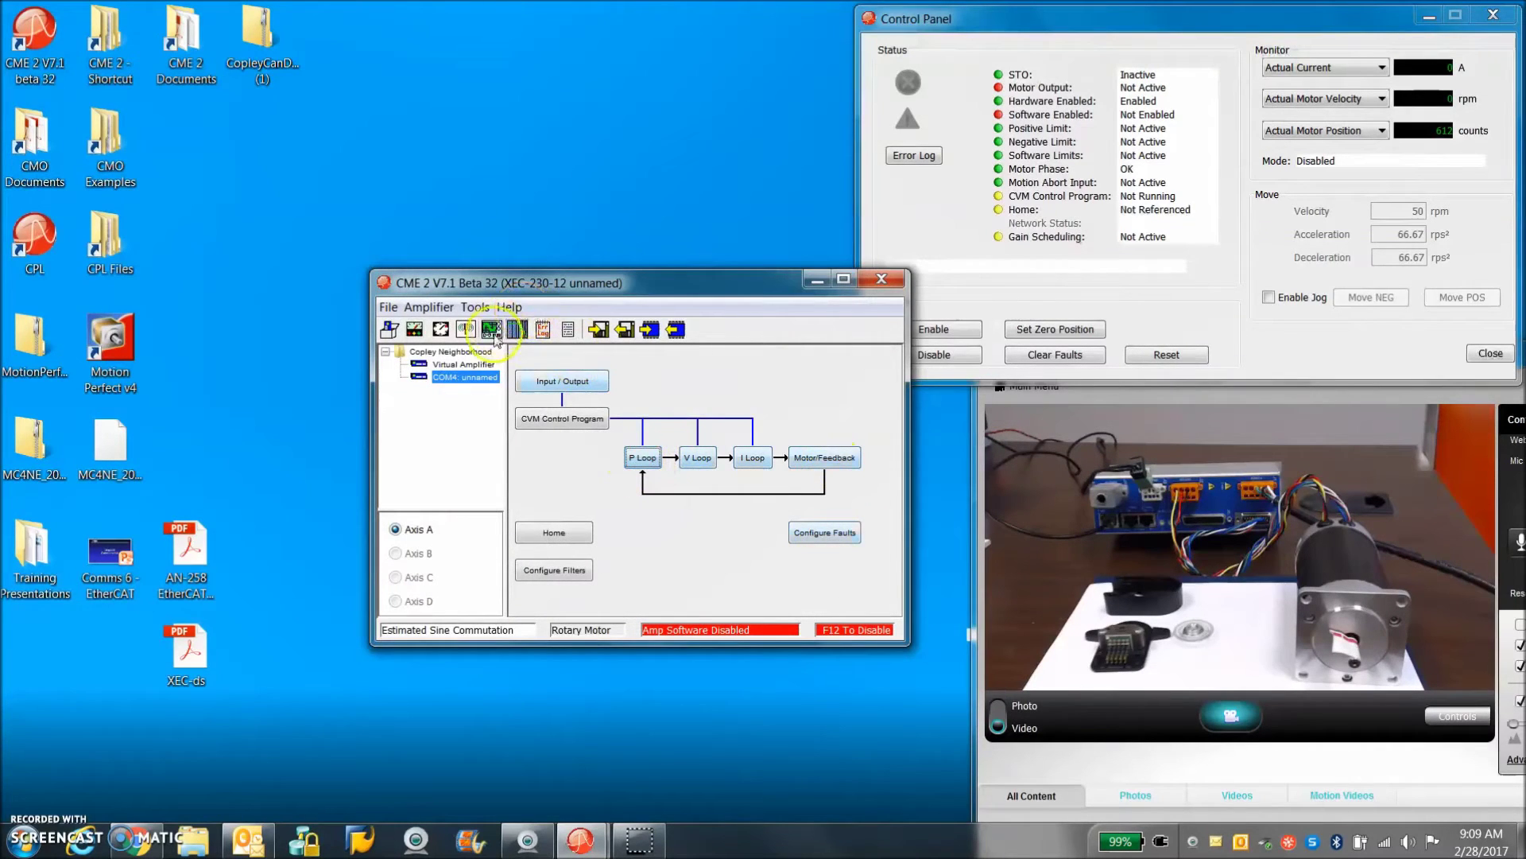
Enable jogging, jog positive, then set velocity loop gains Vp 13340 and Vi 100.
{"action": "left_click", "coordinate": [1270, 298]}
{"action": "left_click", "coordinate": [1443, 302]}
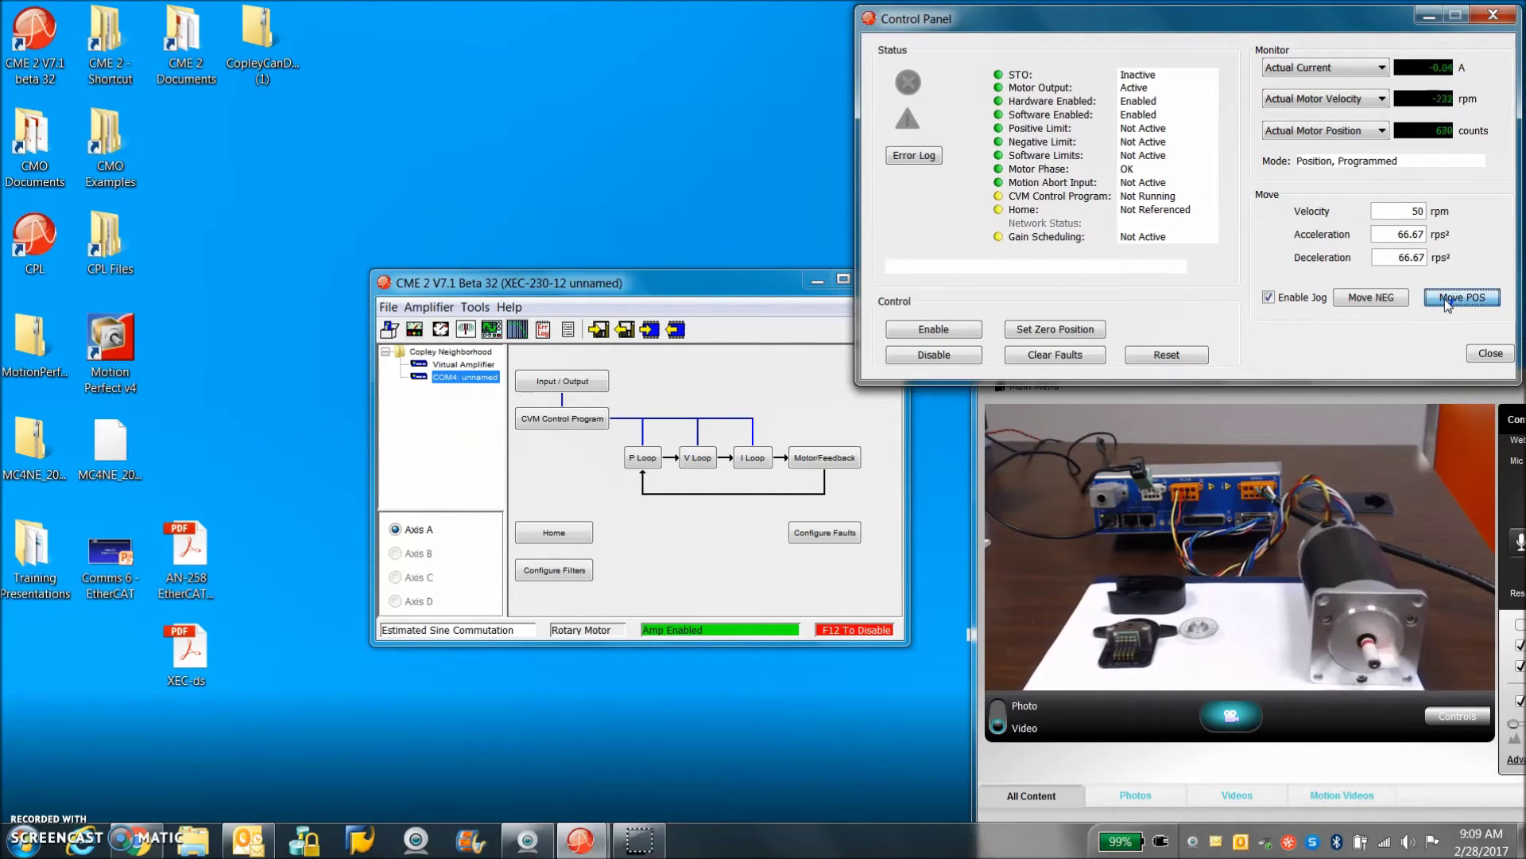
{"action": "left_click", "coordinate": [833, 374]}
{"action": "left_click", "coordinate": [690, 460]}
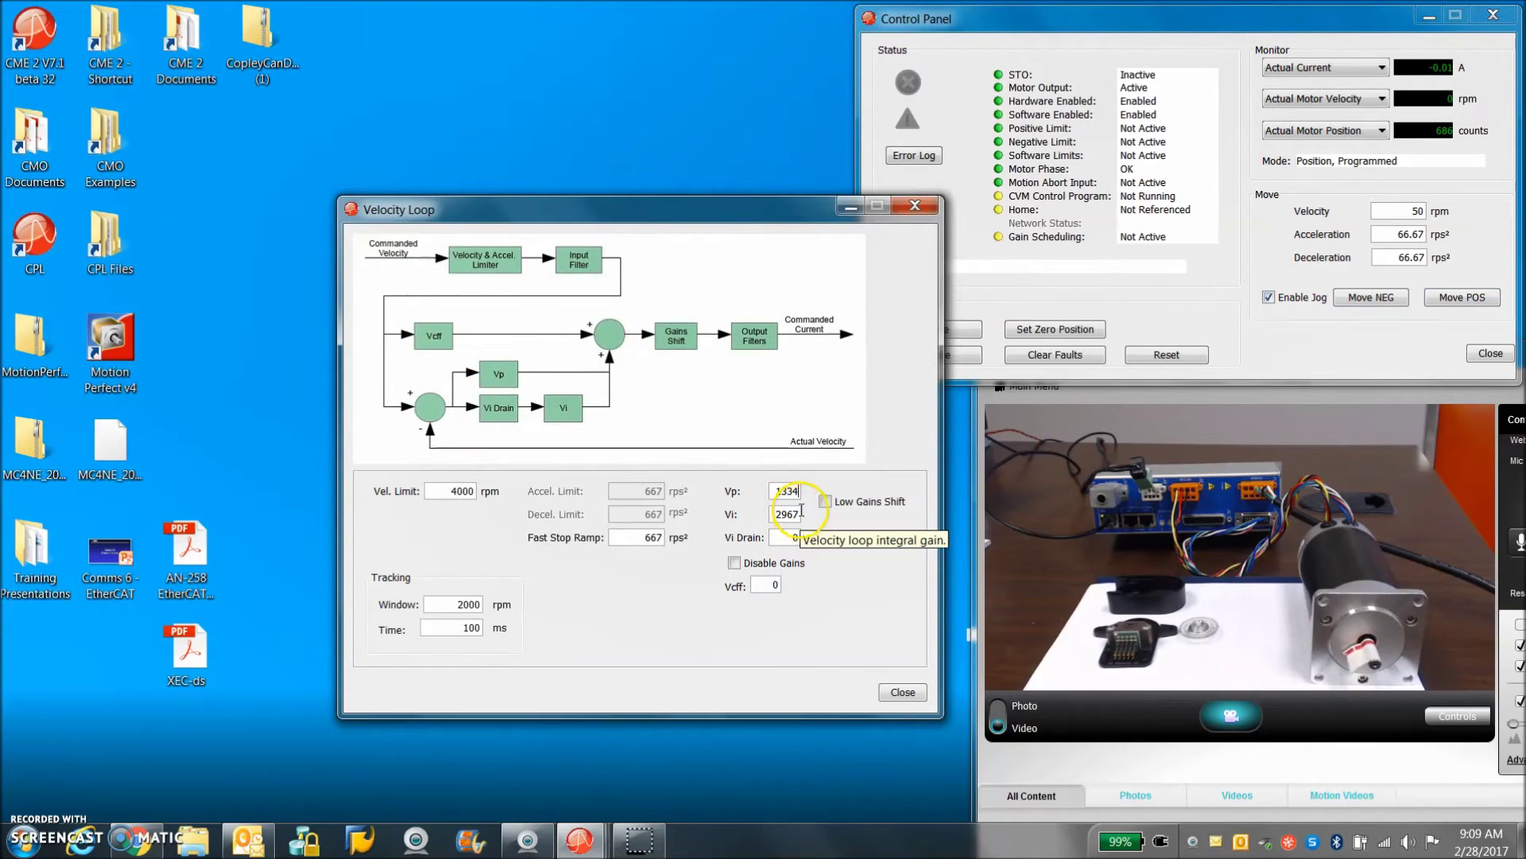
{"action": "left_click", "coordinate": [796, 510]}
{"action": "left_click", "coordinate": [784, 515]}
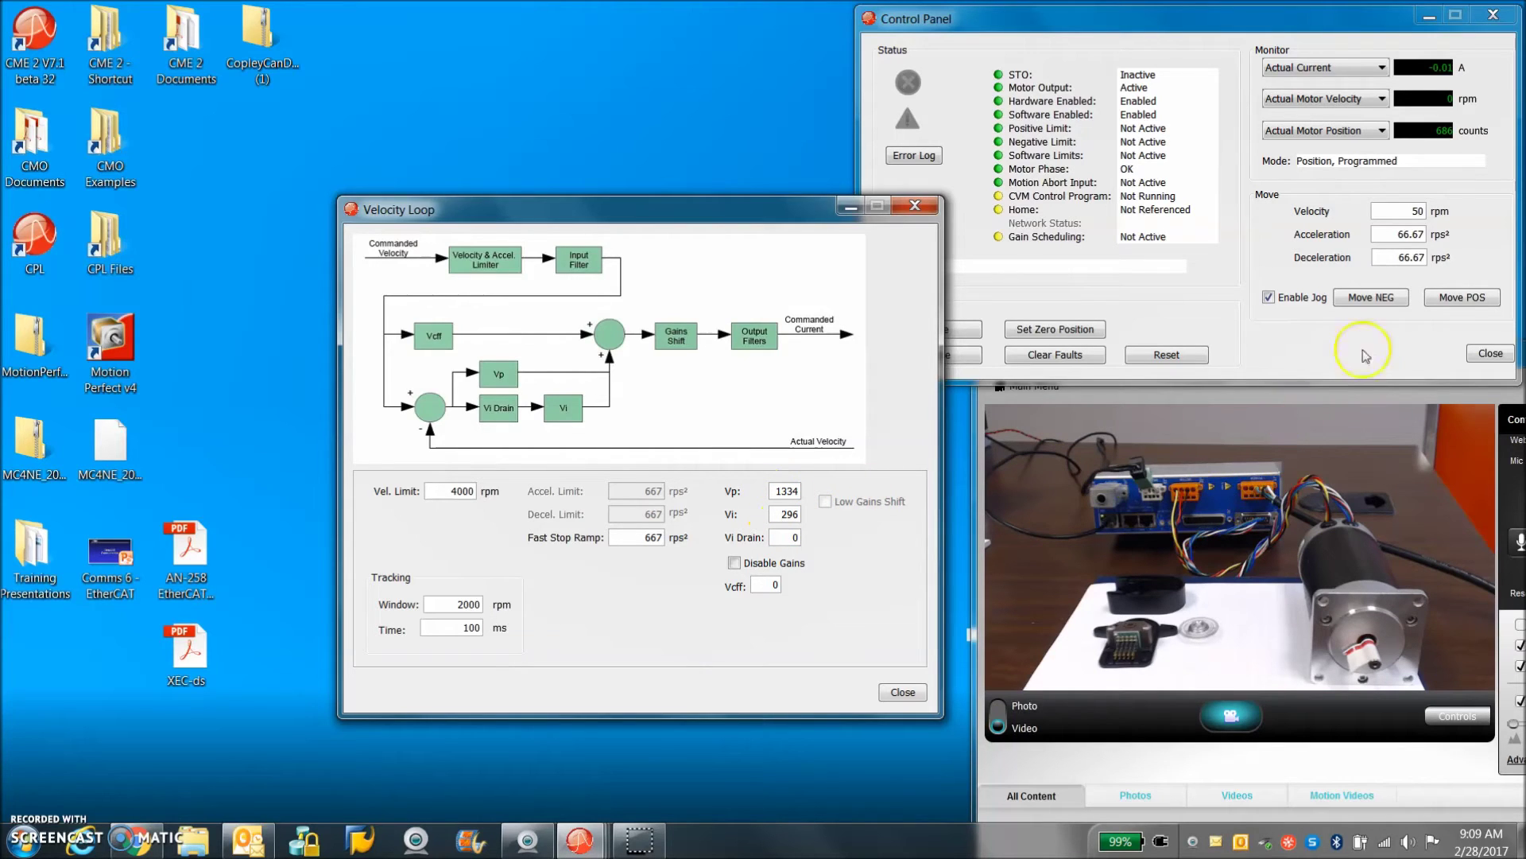
Jog the motor forward and reverse at 1000 rpm to test the new velocity gains.
{"action": "left_click", "coordinate": [1455, 301]}
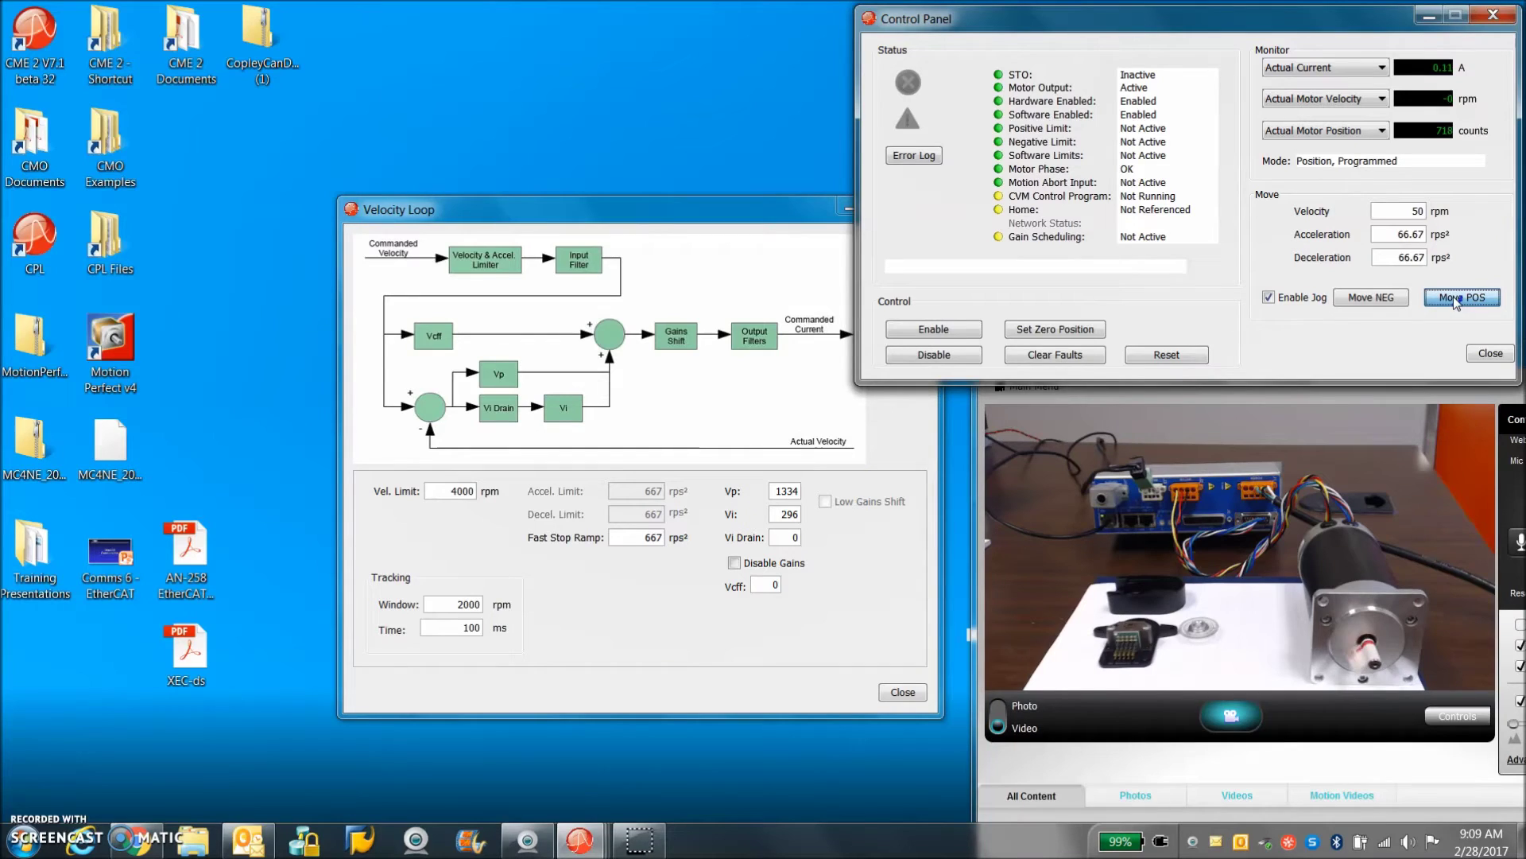
{"action": "left_click", "coordinate": [1385, 298]}
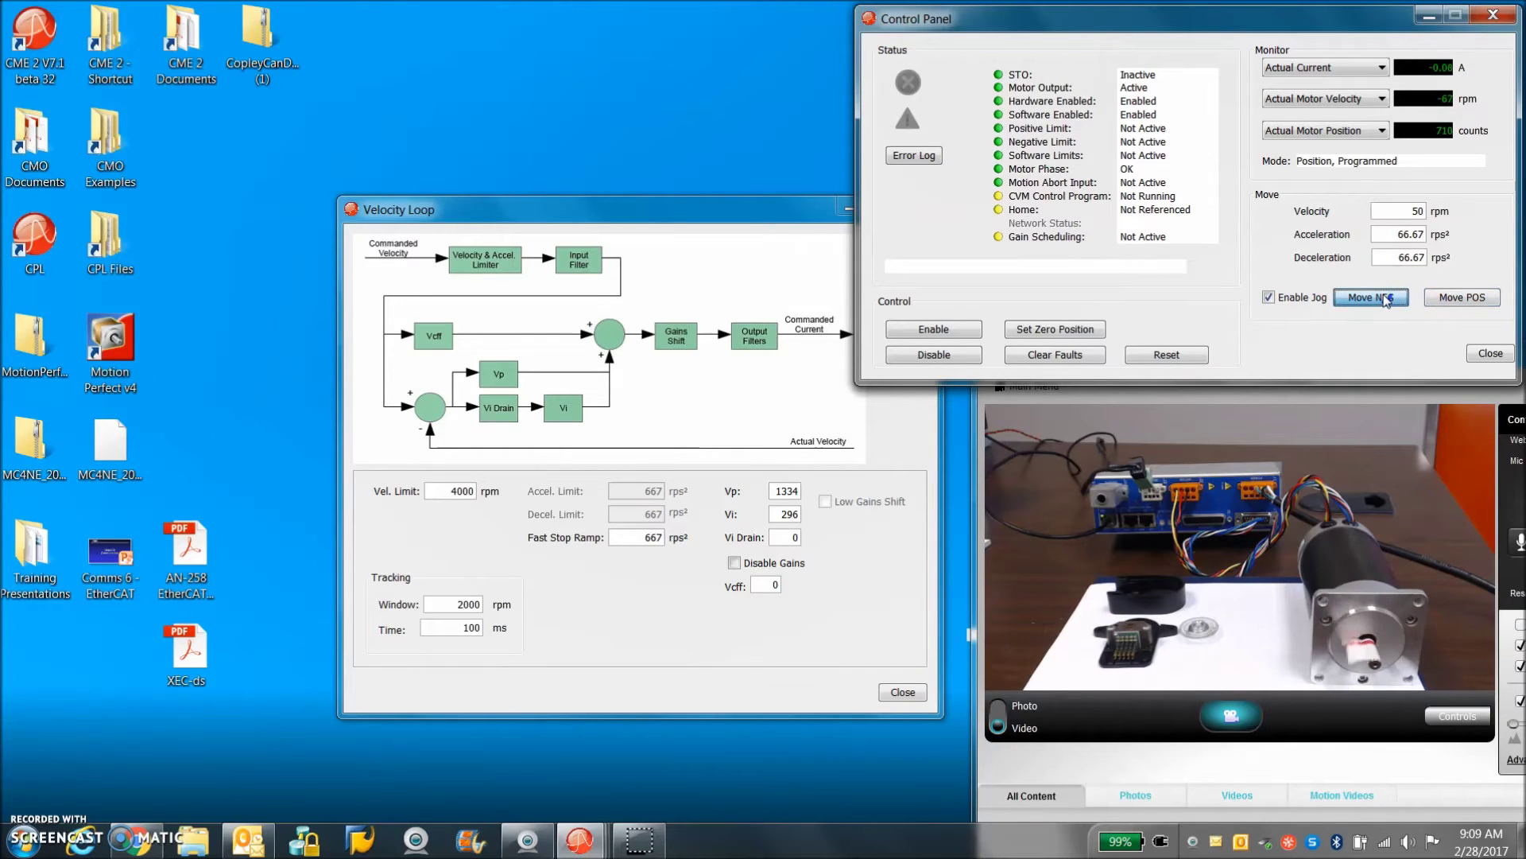
{"action": "left_click", "coordinate": [785, 491]}
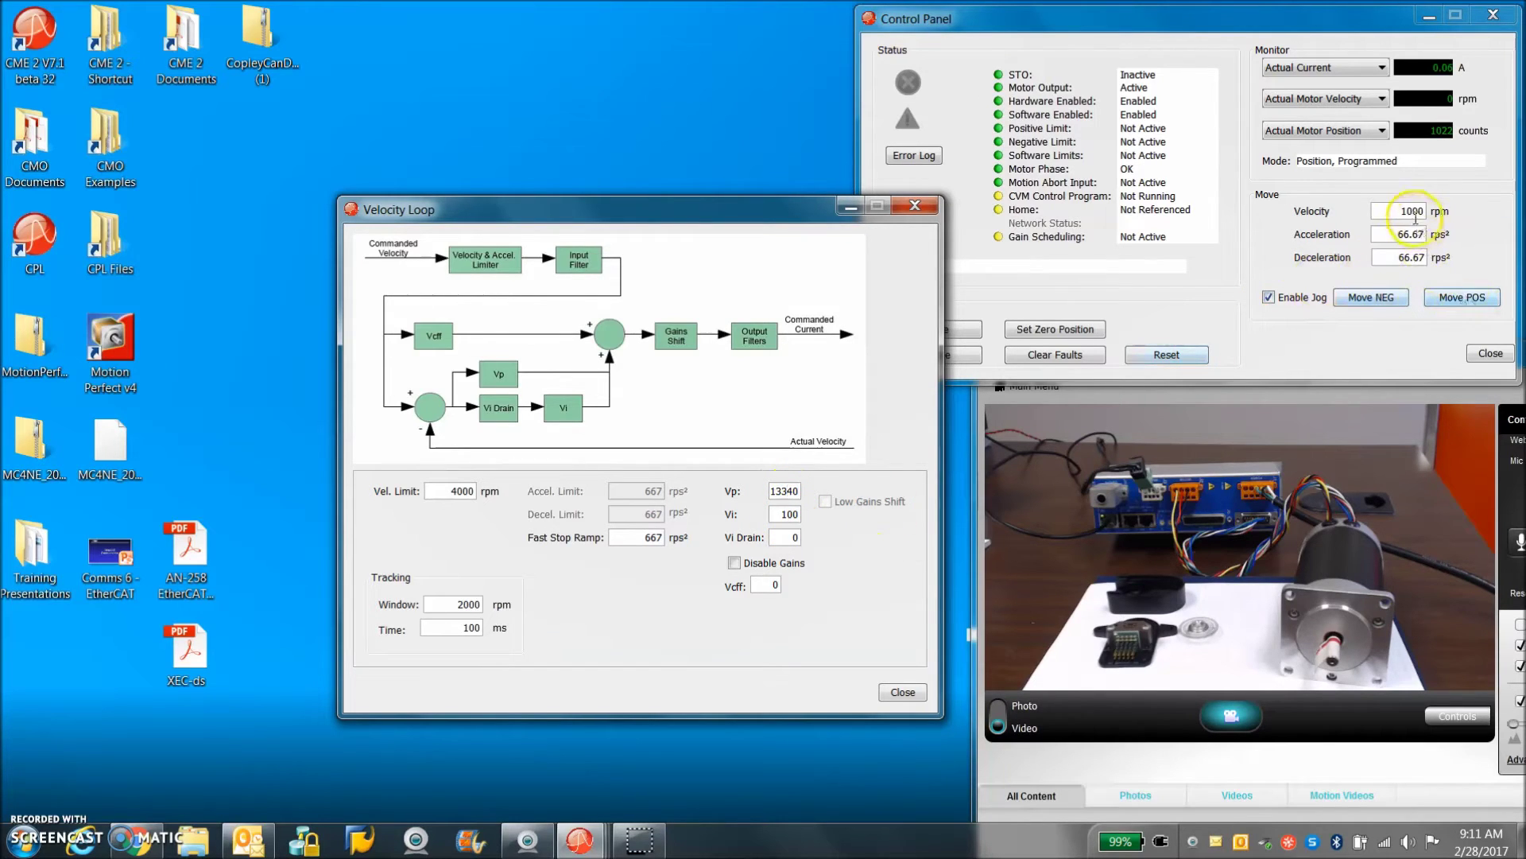
{"action": "left_click", "coordinate": [1459, 299]}
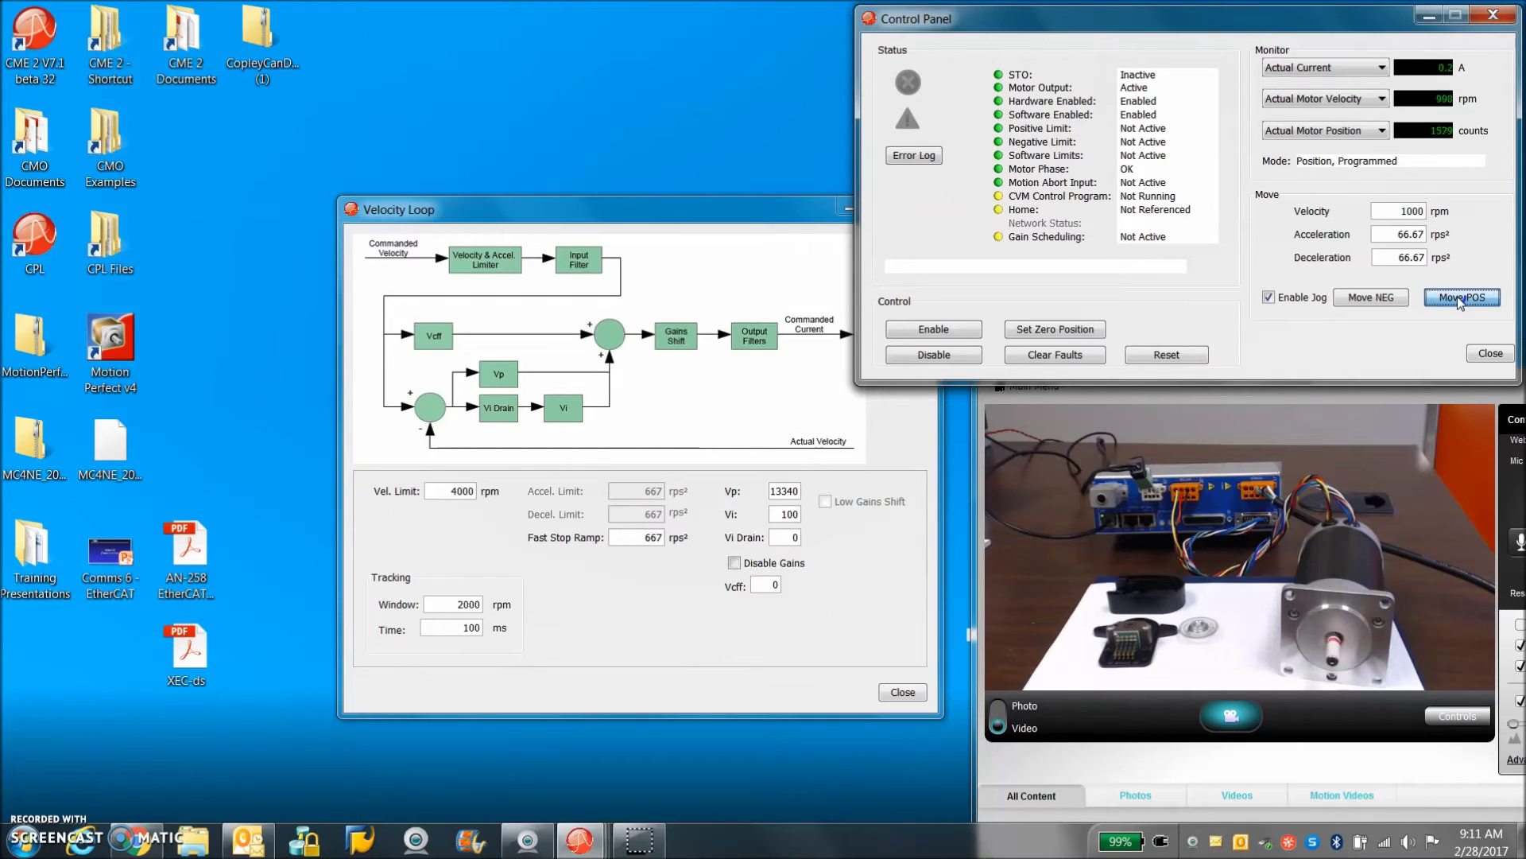
{"action": "left_click", "coordinate": [1362, 310]}
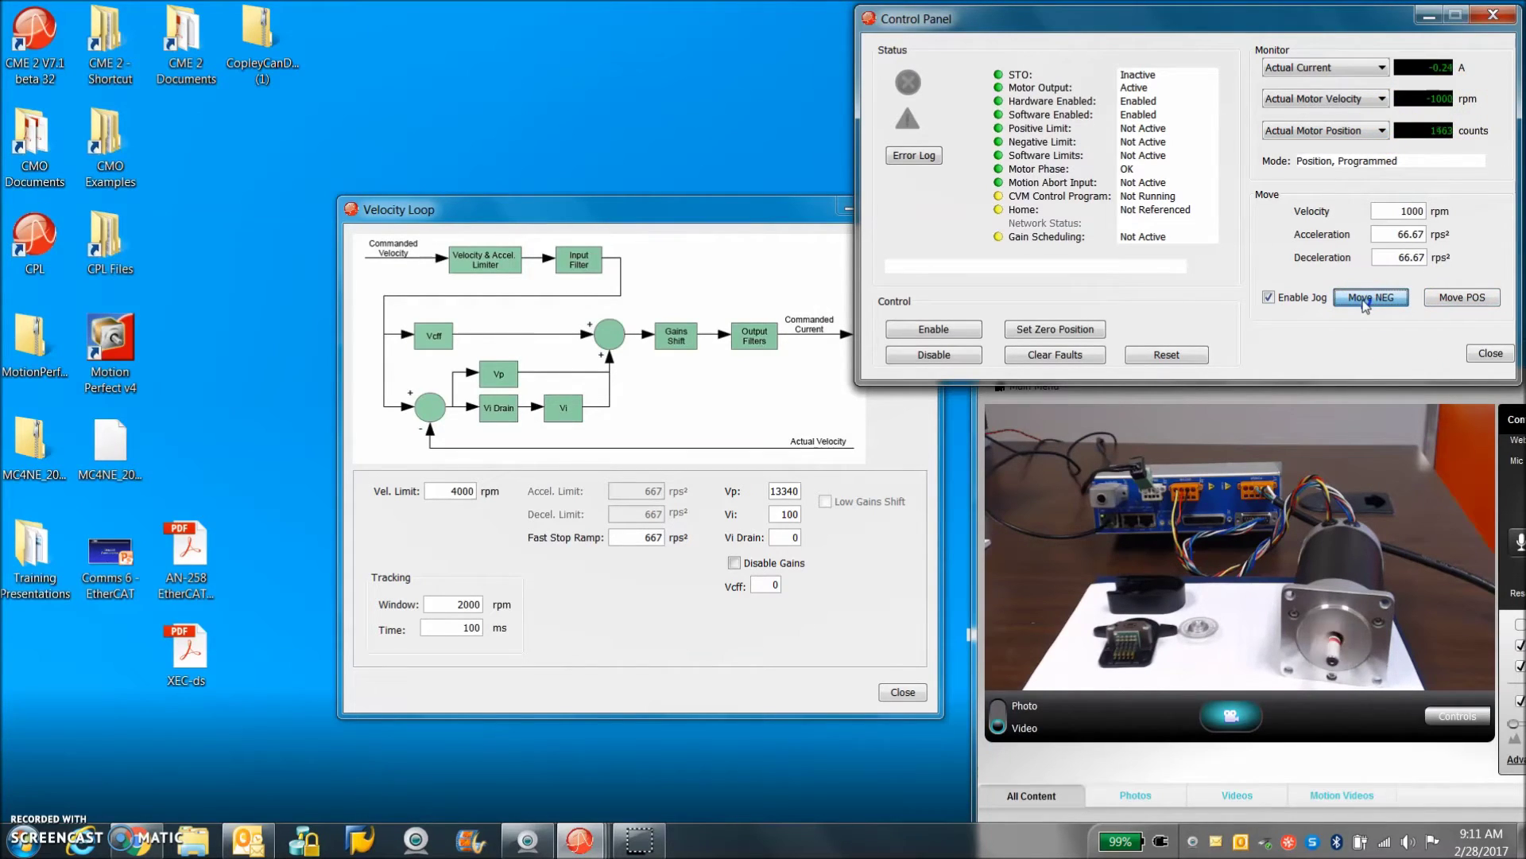
{"action": "left_click", "coordinate": [1452, 301]}
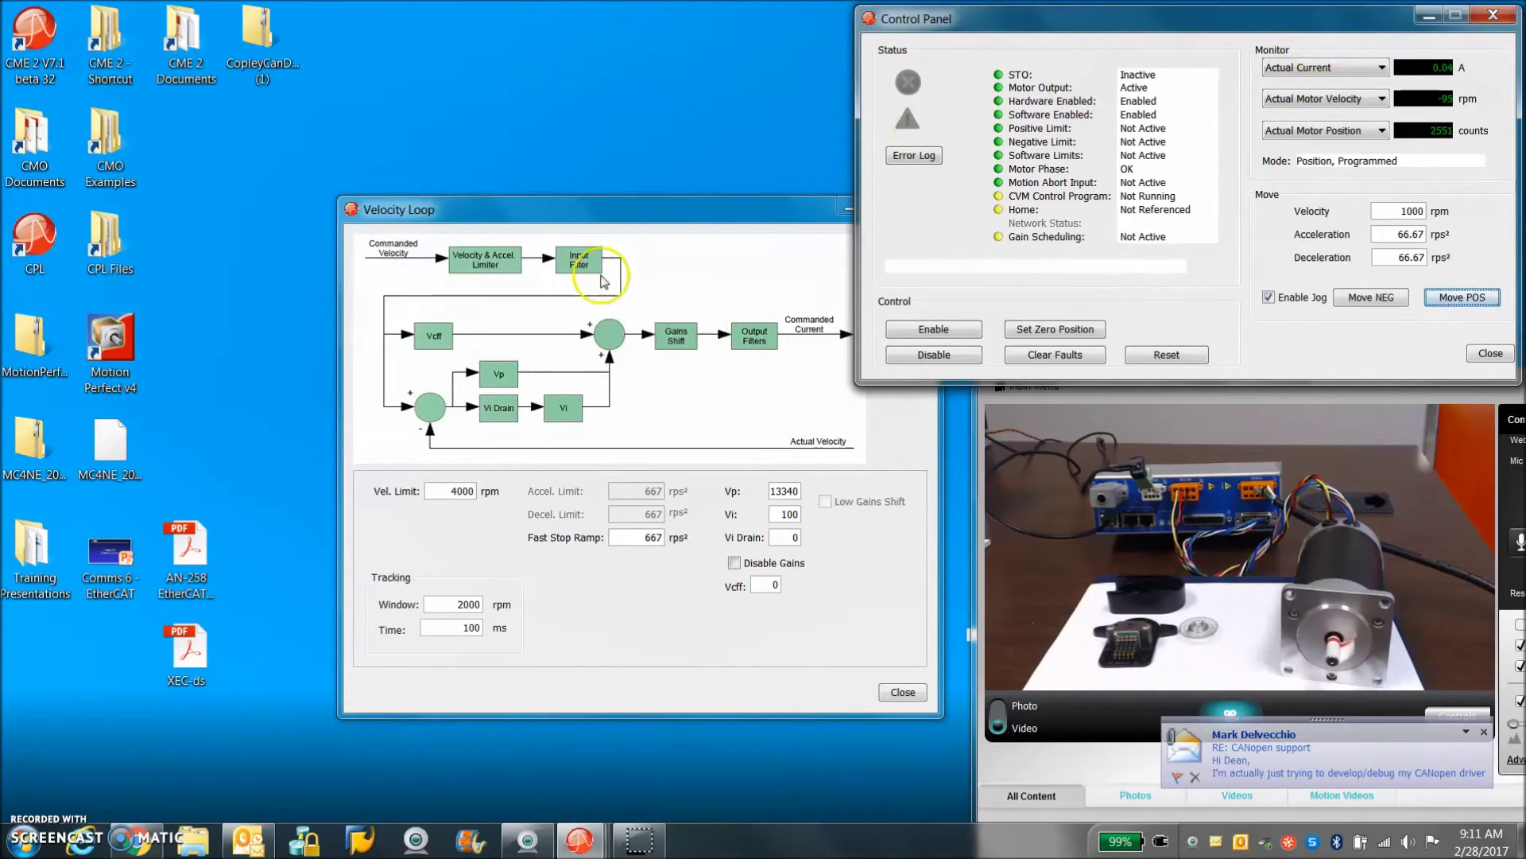
{"action": "left_click", "coordinate": [648, 211]}
Close the velocity loop settings and start an oscilloscope square-wave test on the current loop.
{"action": "left_click", "coordinate": [915, 206]}
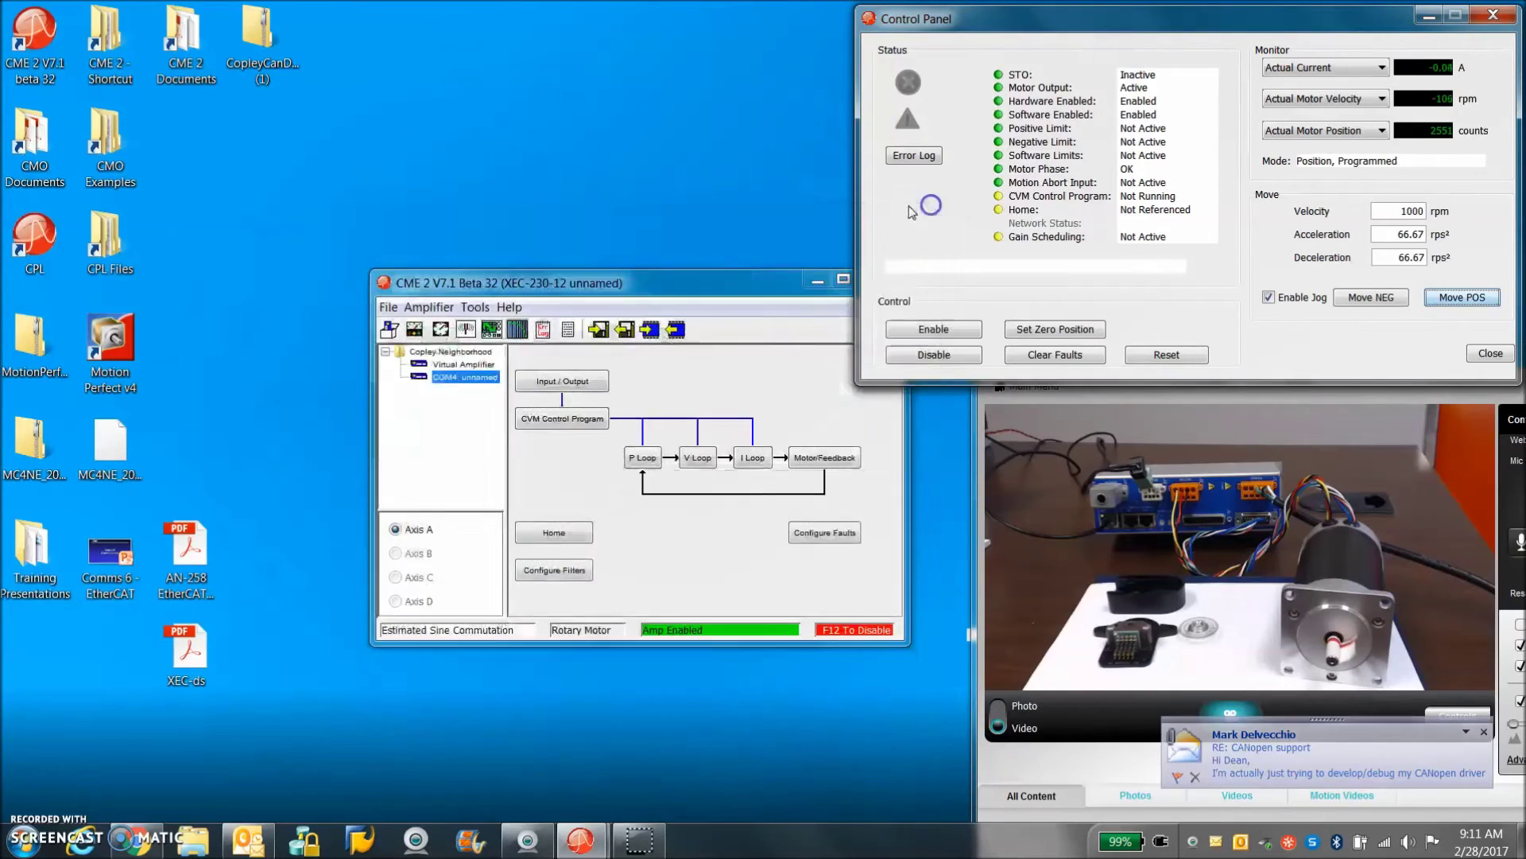
{"action": "left_click", "coordinate": [492, 330]}
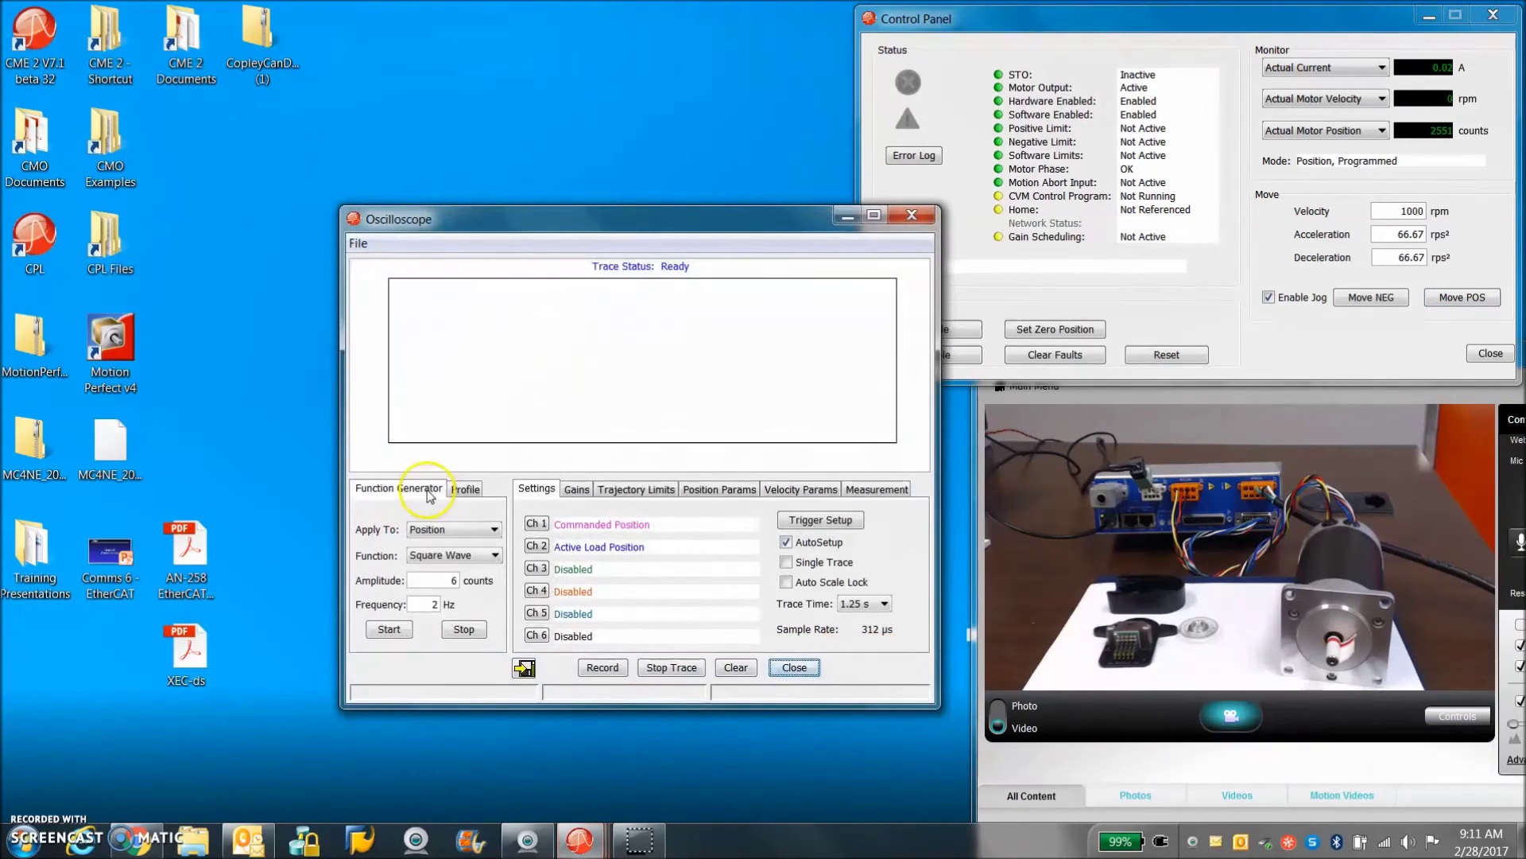
{"action": "left_click", "coordinate": [445, 529]}
{"action": "left_click", "coordinate": [437, 575]}
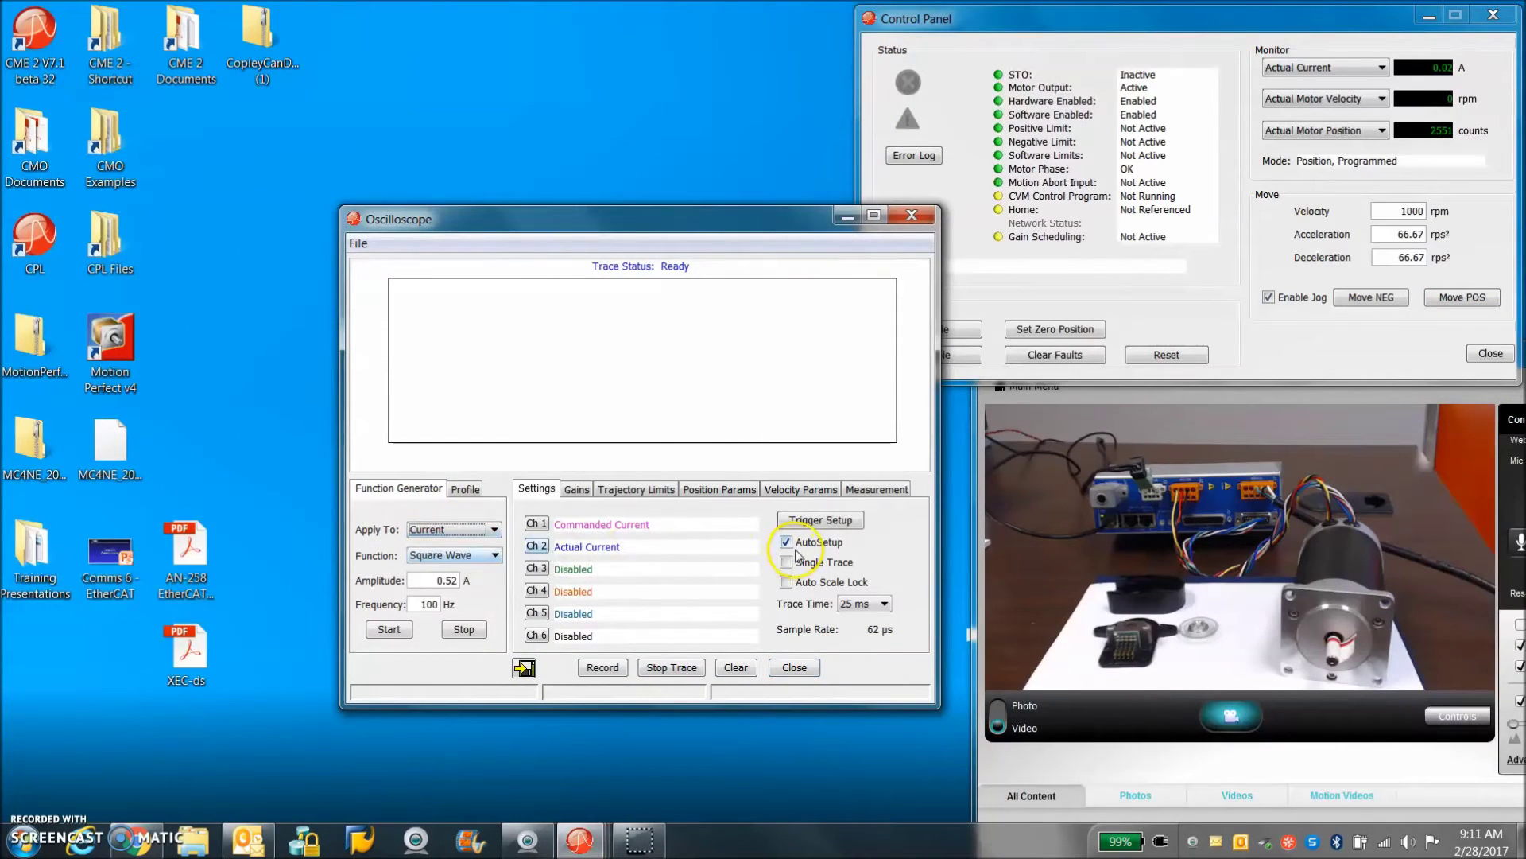
{"action": "left_click", "coordinate": [389, 630]}
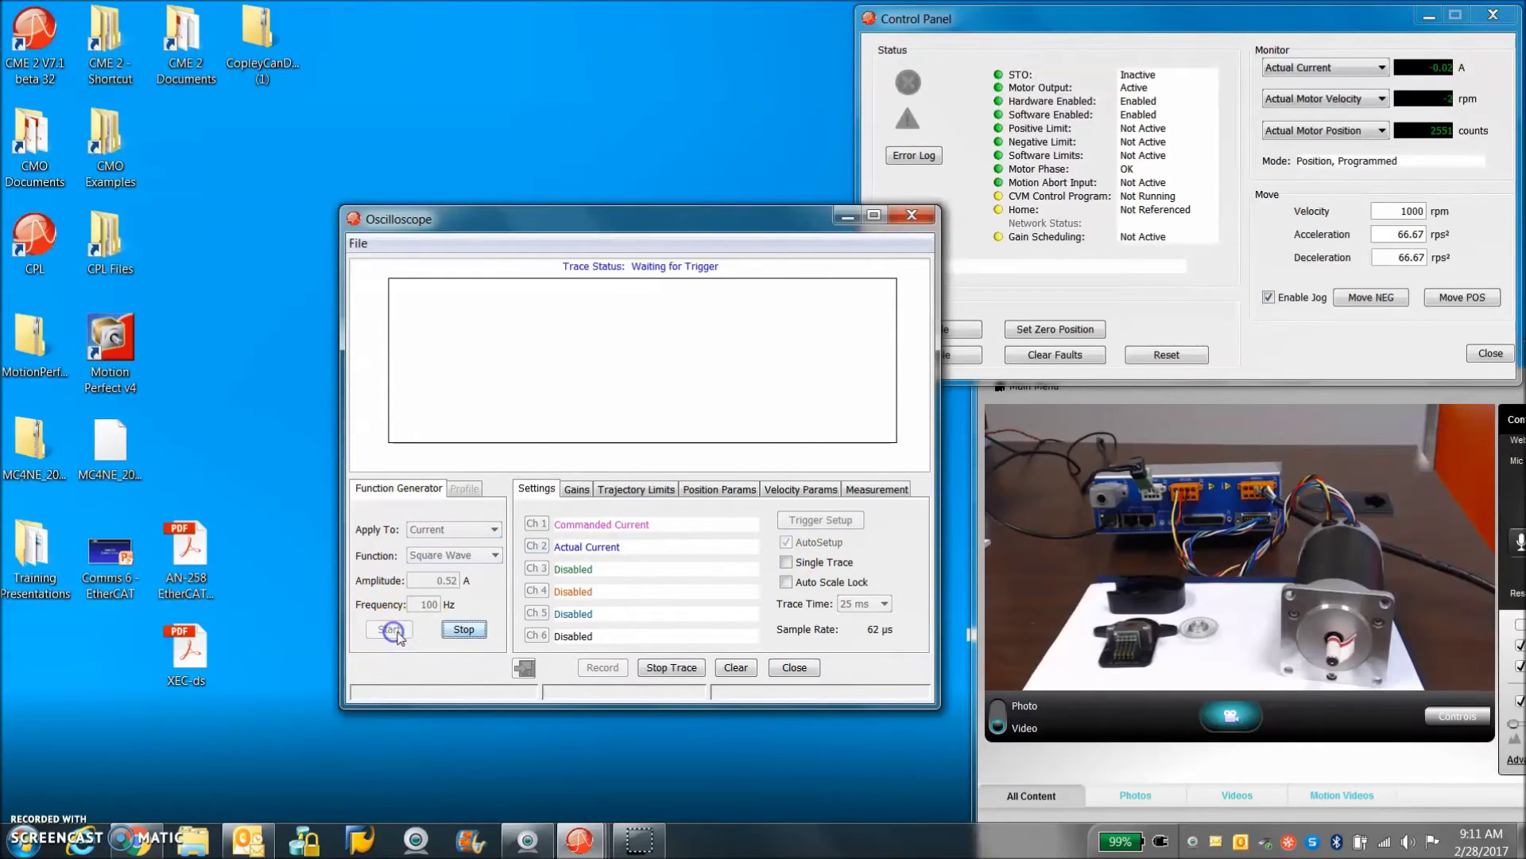
Set current gain Cp to 400 and try Ci at 20.
{"action": "left_click", "coordinate": [578, 489]}
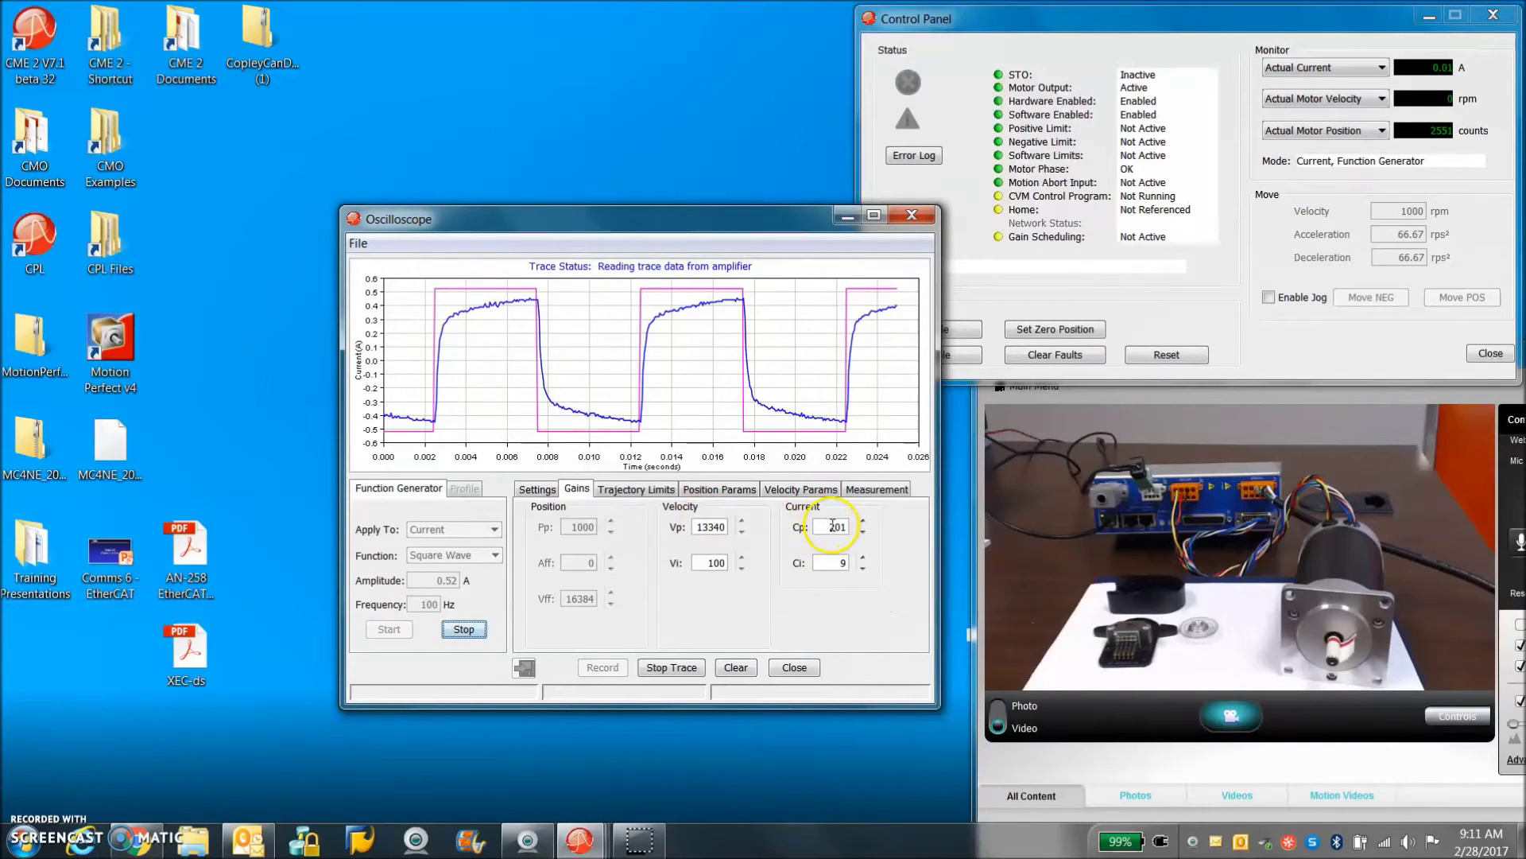
{"action": "left_click", "coordinate": [872, 528]}
{"action": "type", "text": "400"}
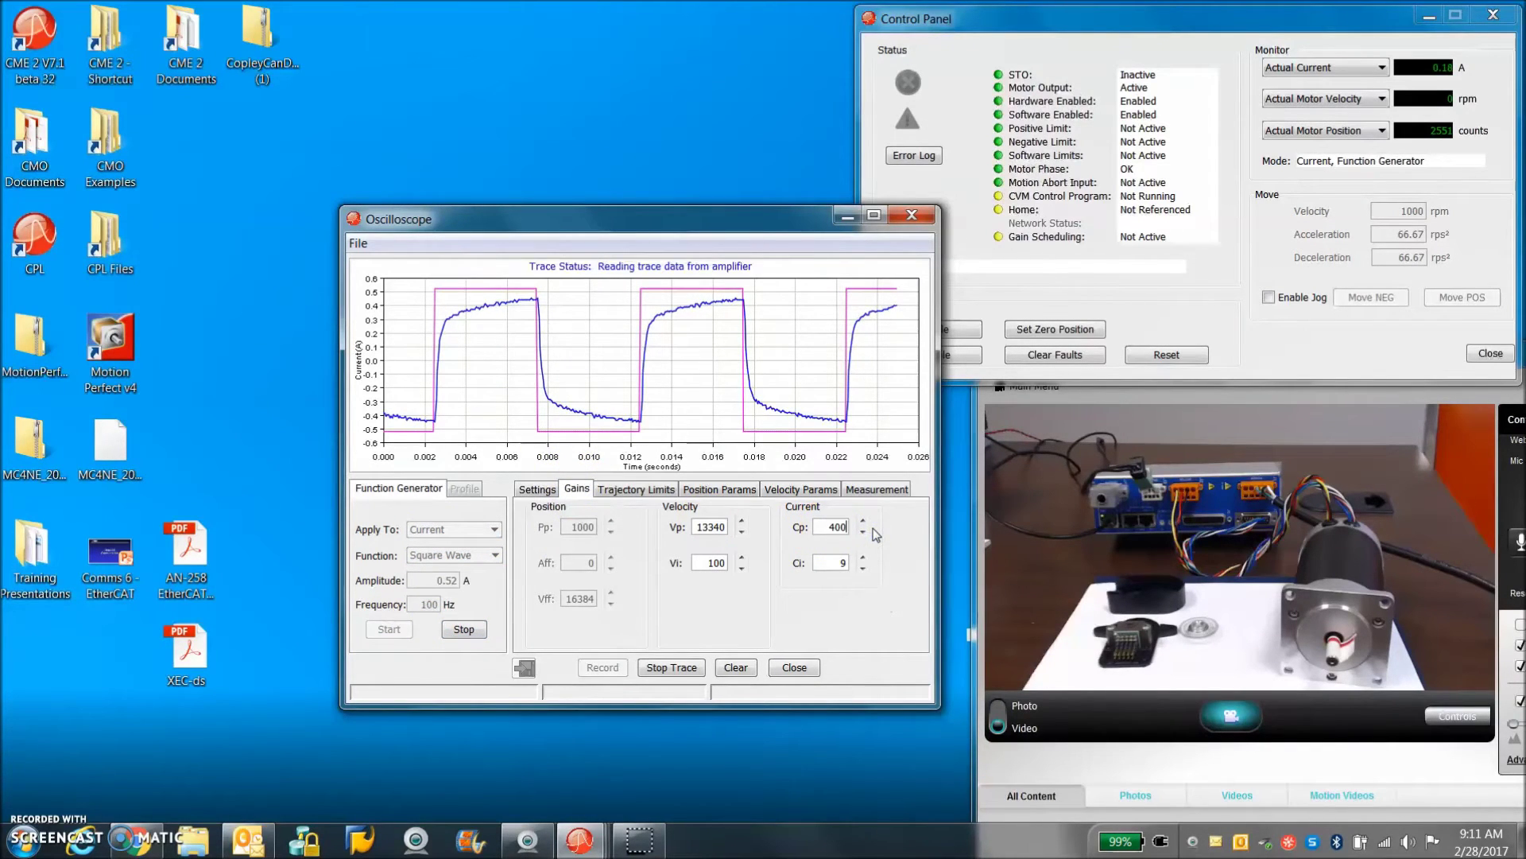
{"action": "left_click", "coordinate": [830, 563]}
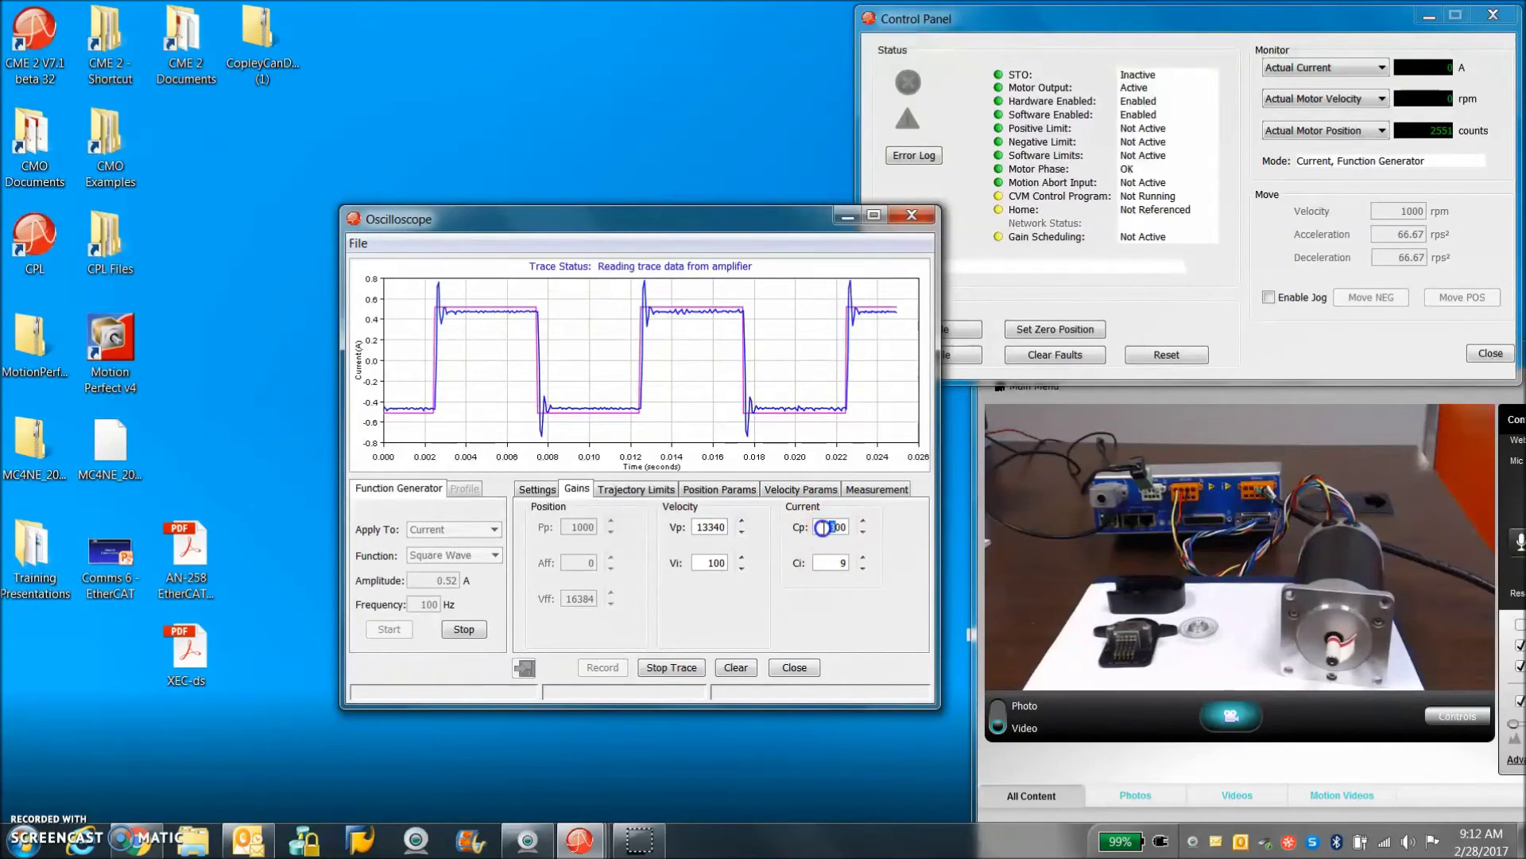
{"action": "left_click", "coordinate": [858, 566]}
{"action": "type", "text": "20"}
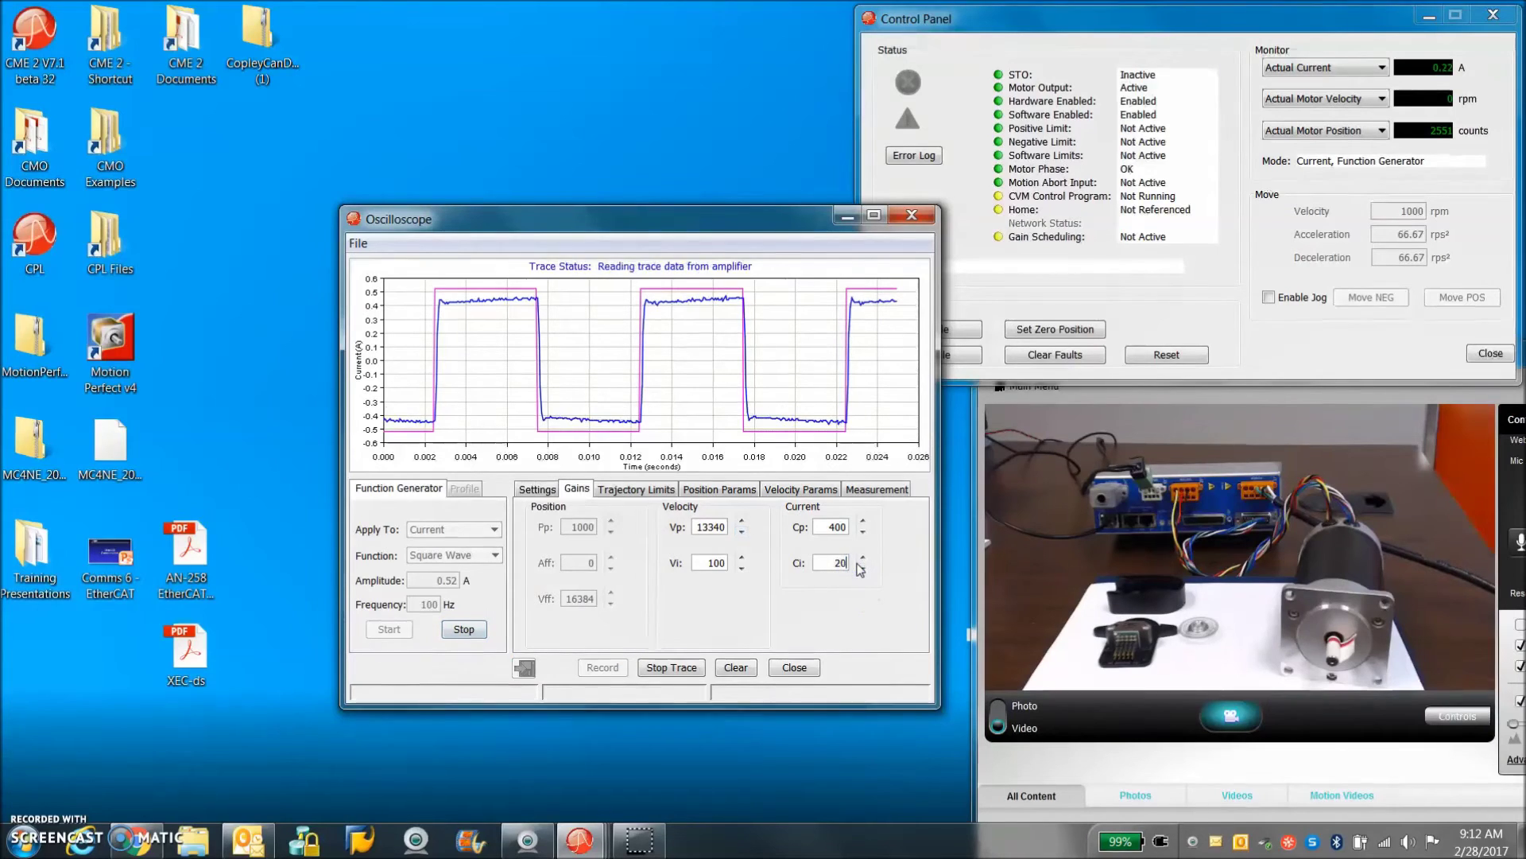
Try Ci 200, settle on Ci 50, and stop the current test trace.
{"action": "left_click", "coordinate": [847, 526]}
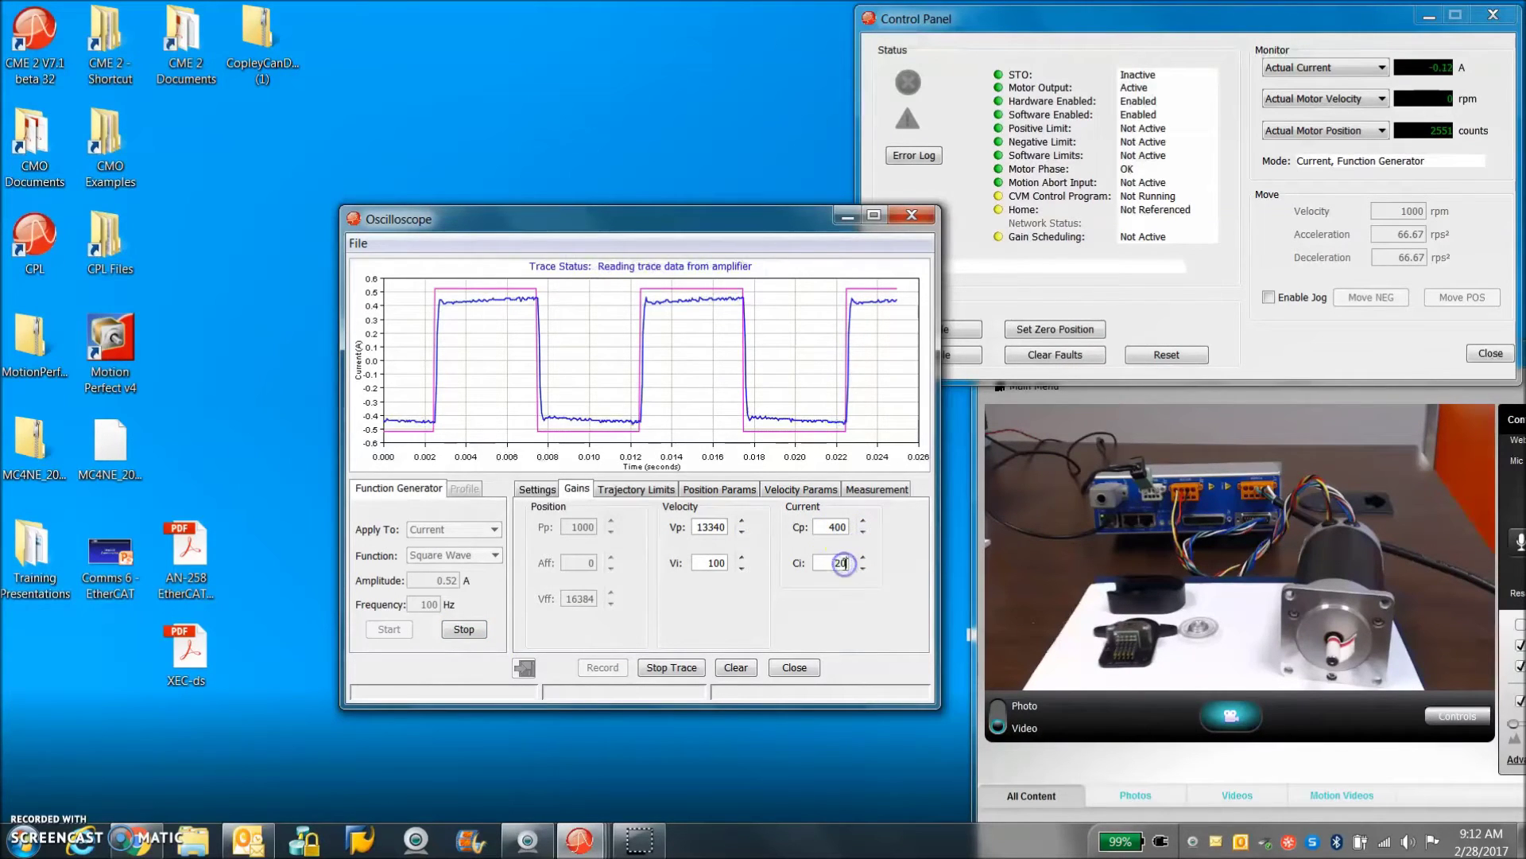
{"action": "type", "text": "0"}
{"action": "left_click", "coordinate": [828, 541]}
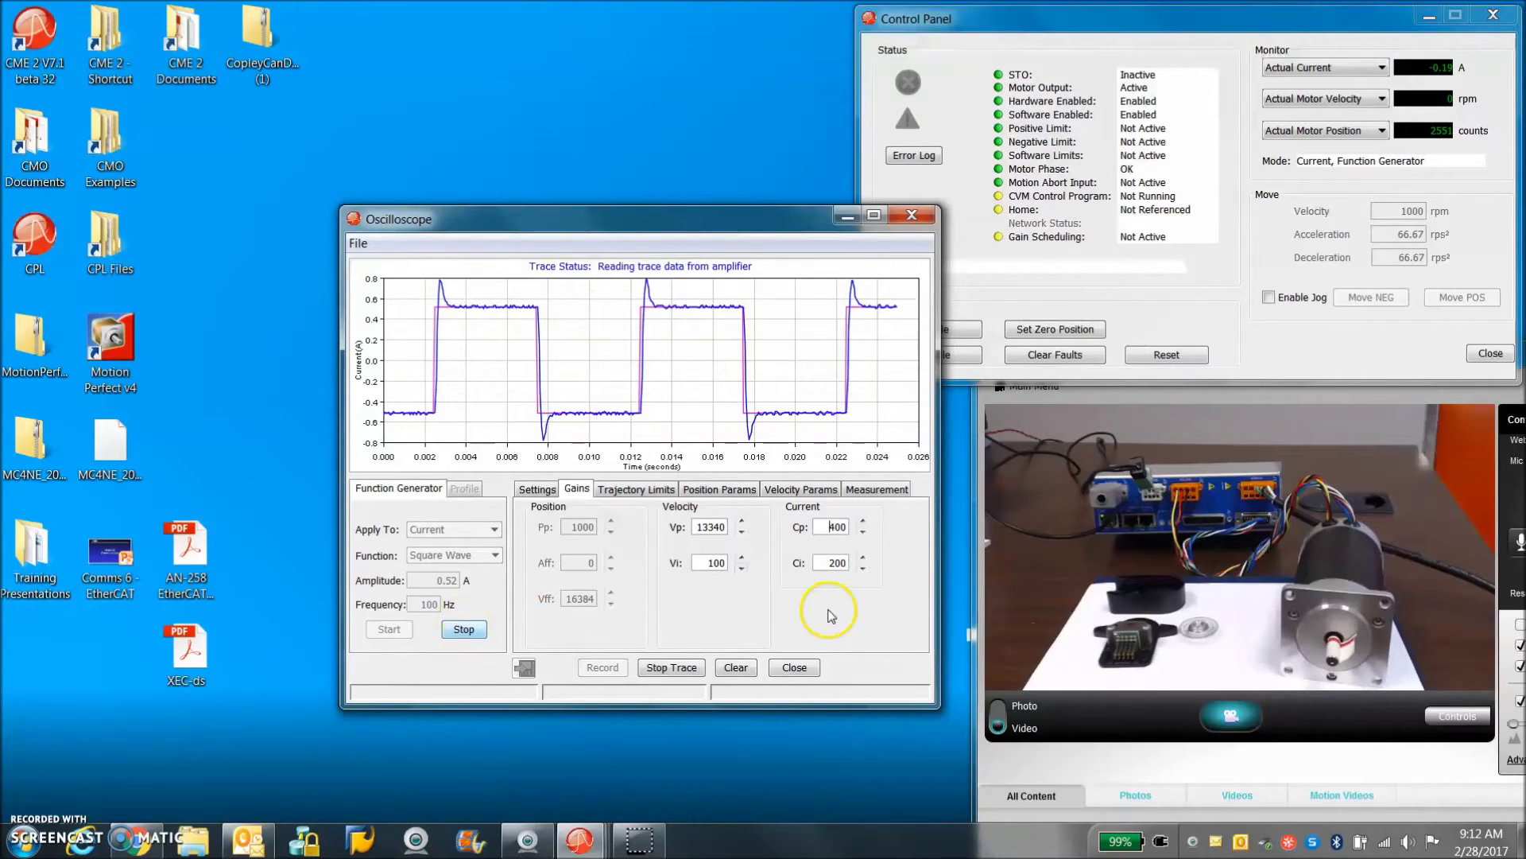
{"action": "double_click", "coordinate": [831, 562]}
{"action": "type", "text": "50"}
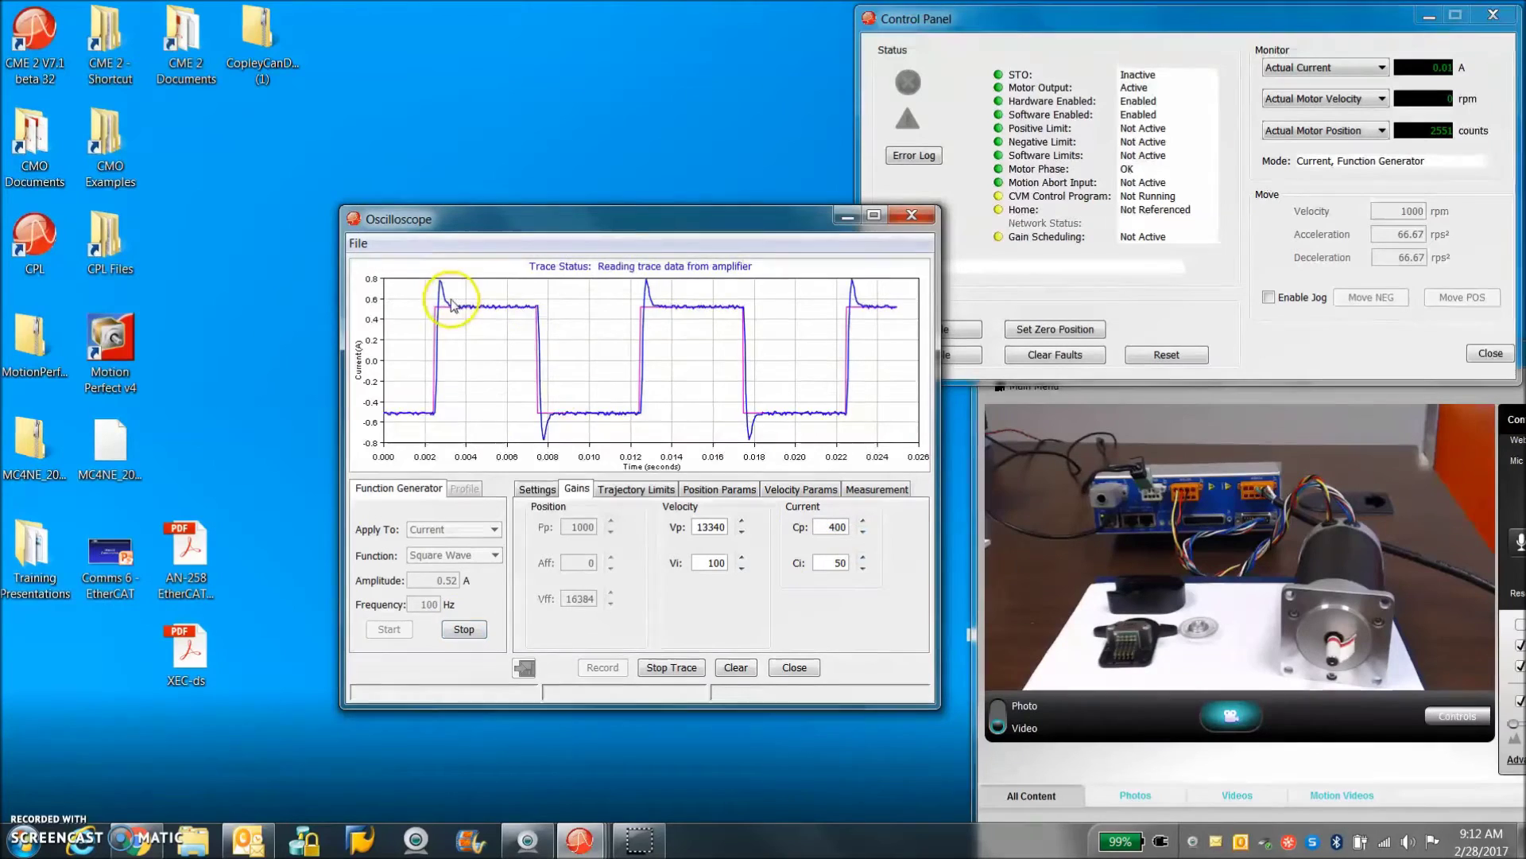
{"action": "left_click", "coordinate": [465, 629]}
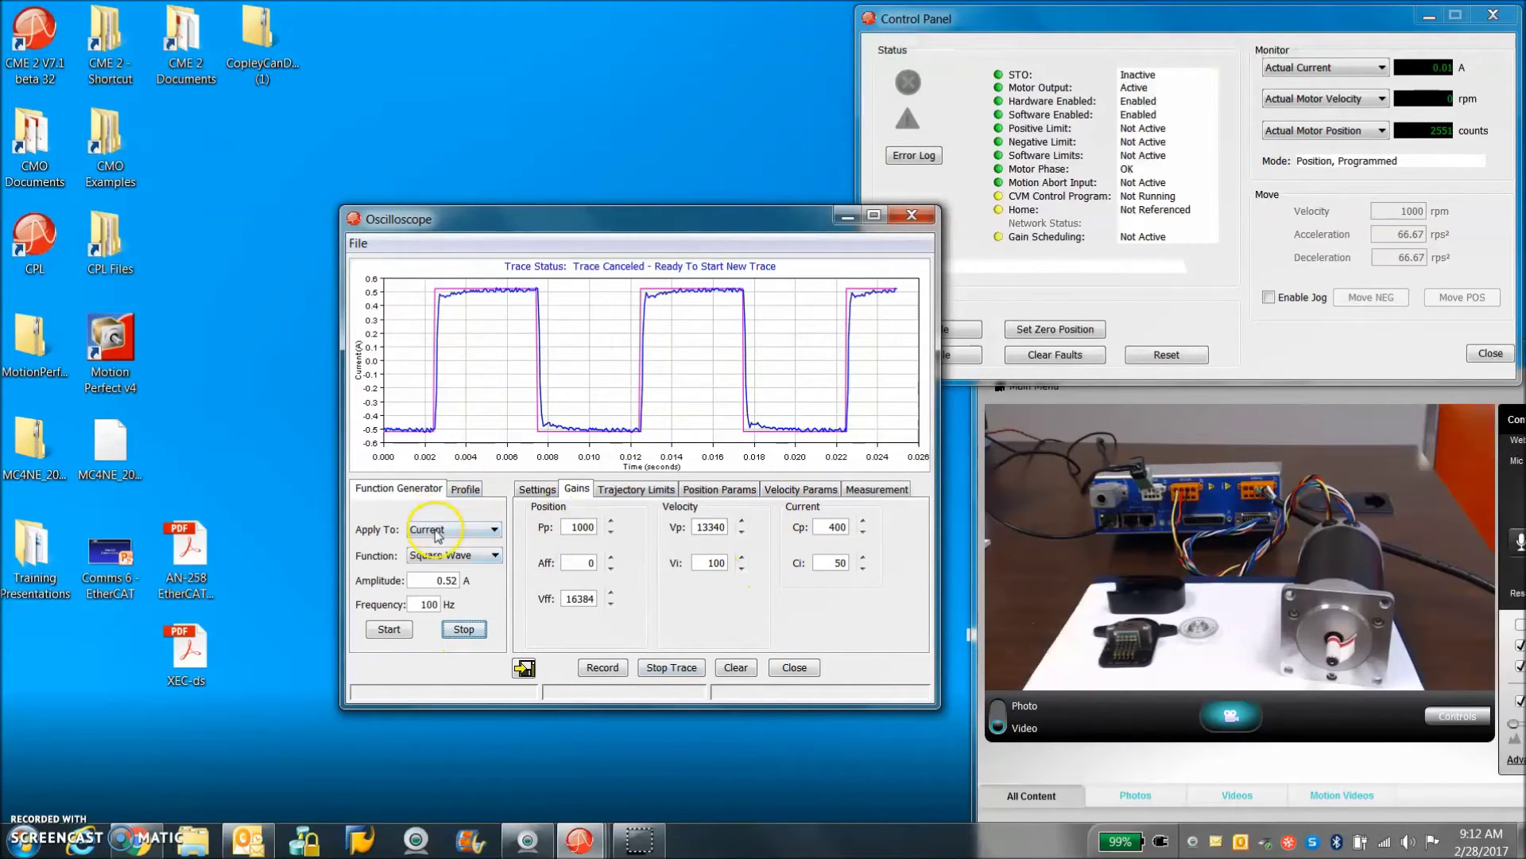
Apply the test signal to the velocity loop at 2 Hz, recording Actual Current on channel 3.
{"action": "left_click", "coordinate": [436, 529]}
{"action": "left_click", "coordinate": [434, 554]}
{"action": "double_click", "coordinate": [448, 602]}
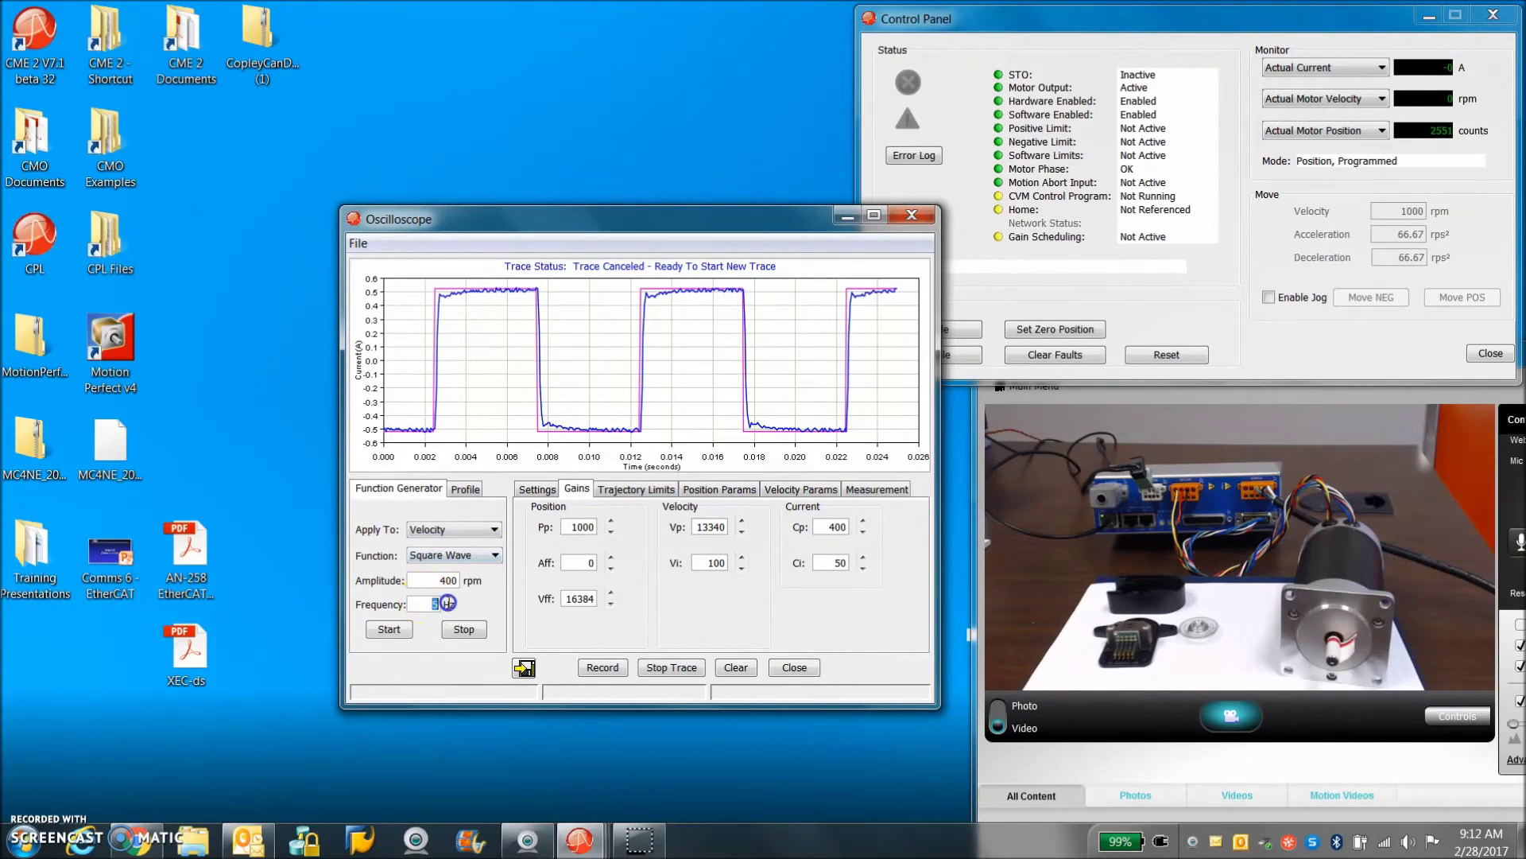
{"action": "left_click", "coordinate": [534, 491]}
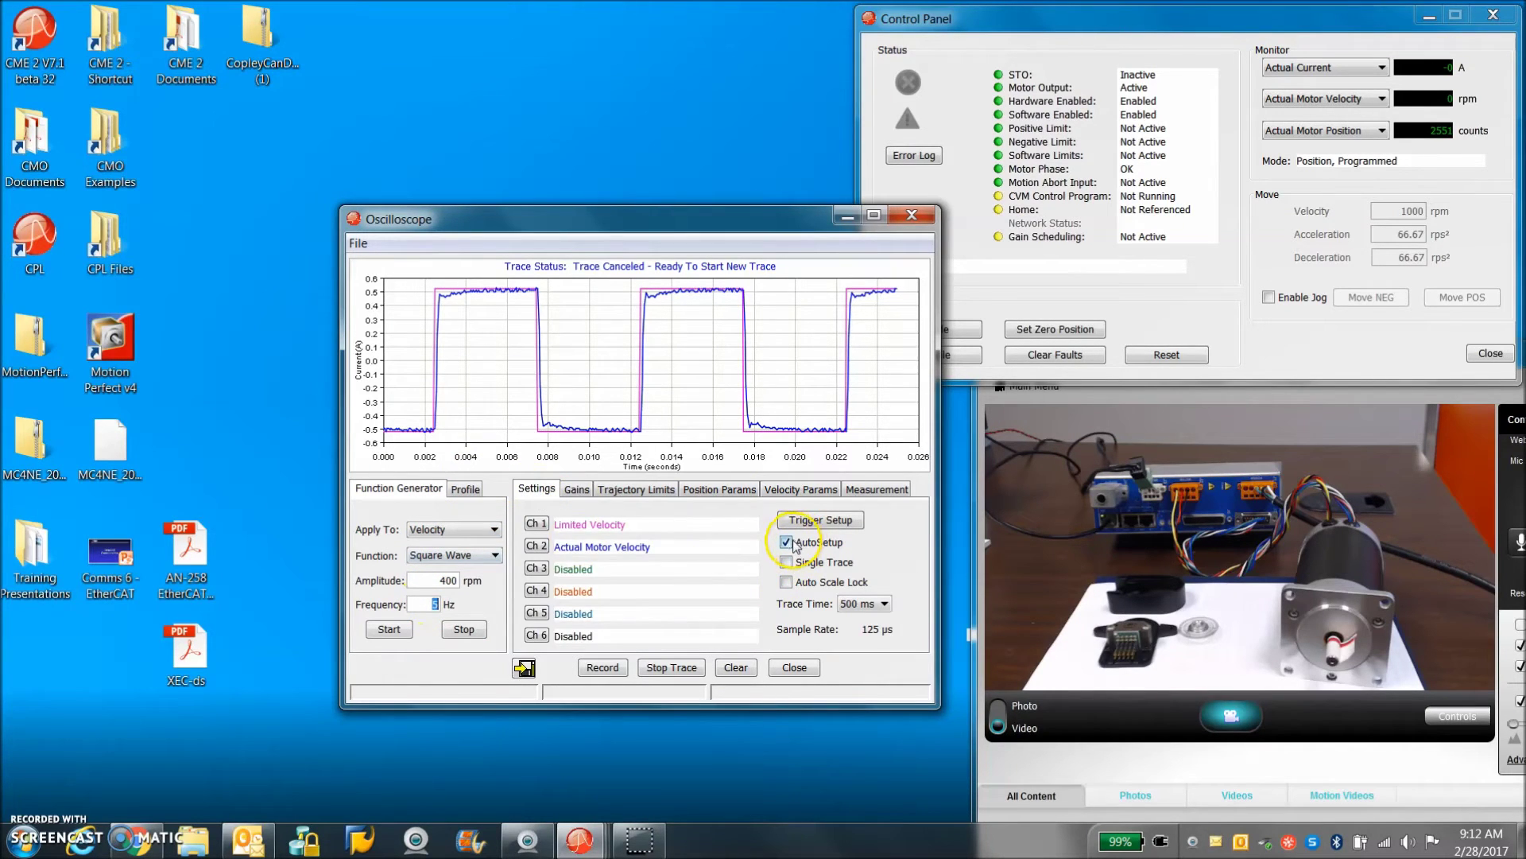
{"action": "left_click", "coordinate": [536, 569]}
{"action": "left_click", "coordinate": [584, 400]}
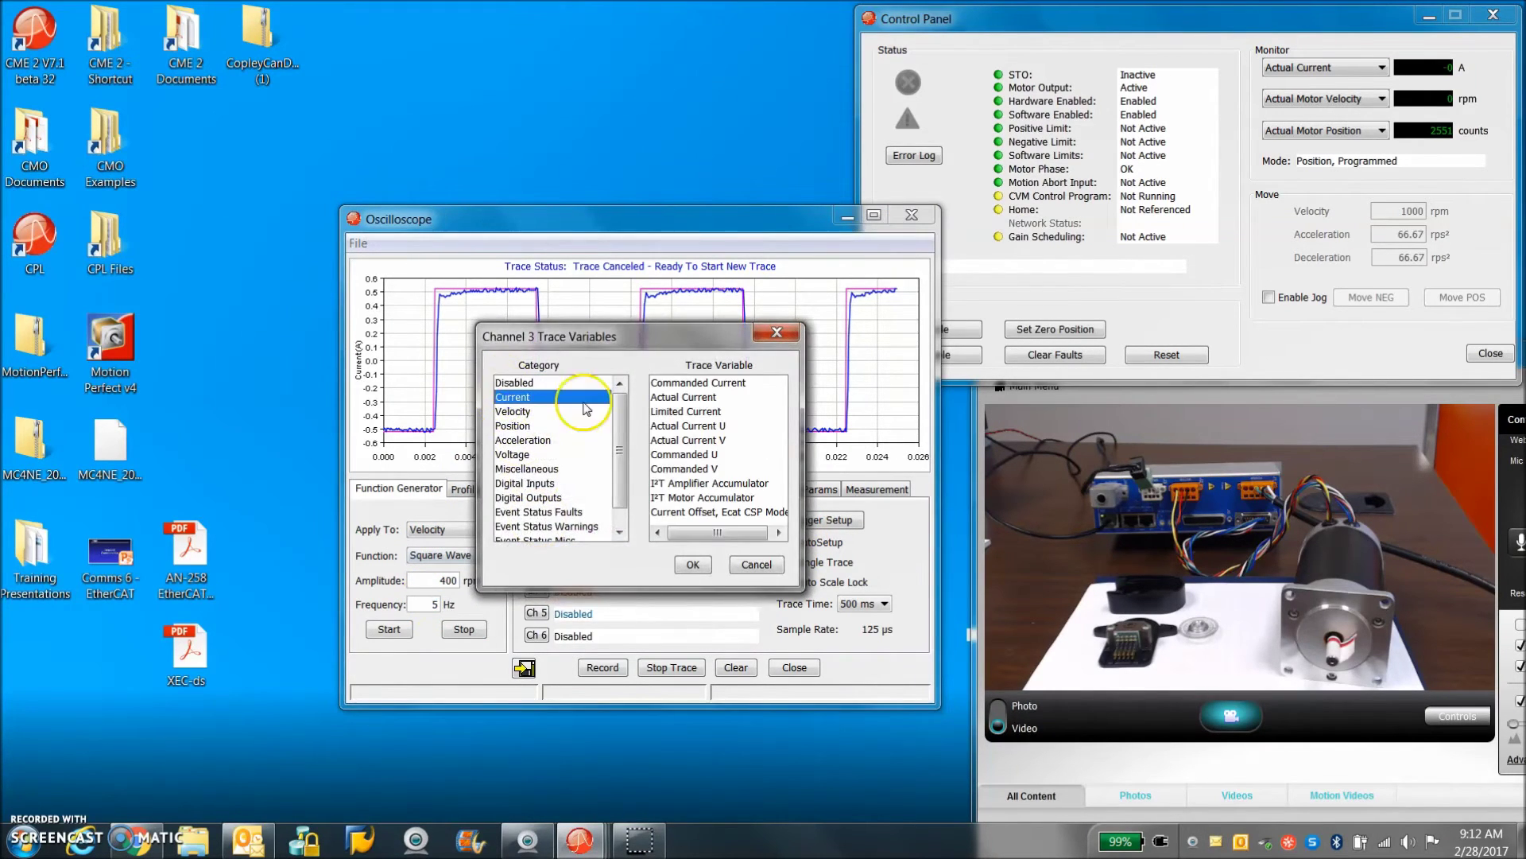
{"action": "left_click", "coordinate": [708, 398]}
{"action": "left_click", "coordinate": [685, 566]}
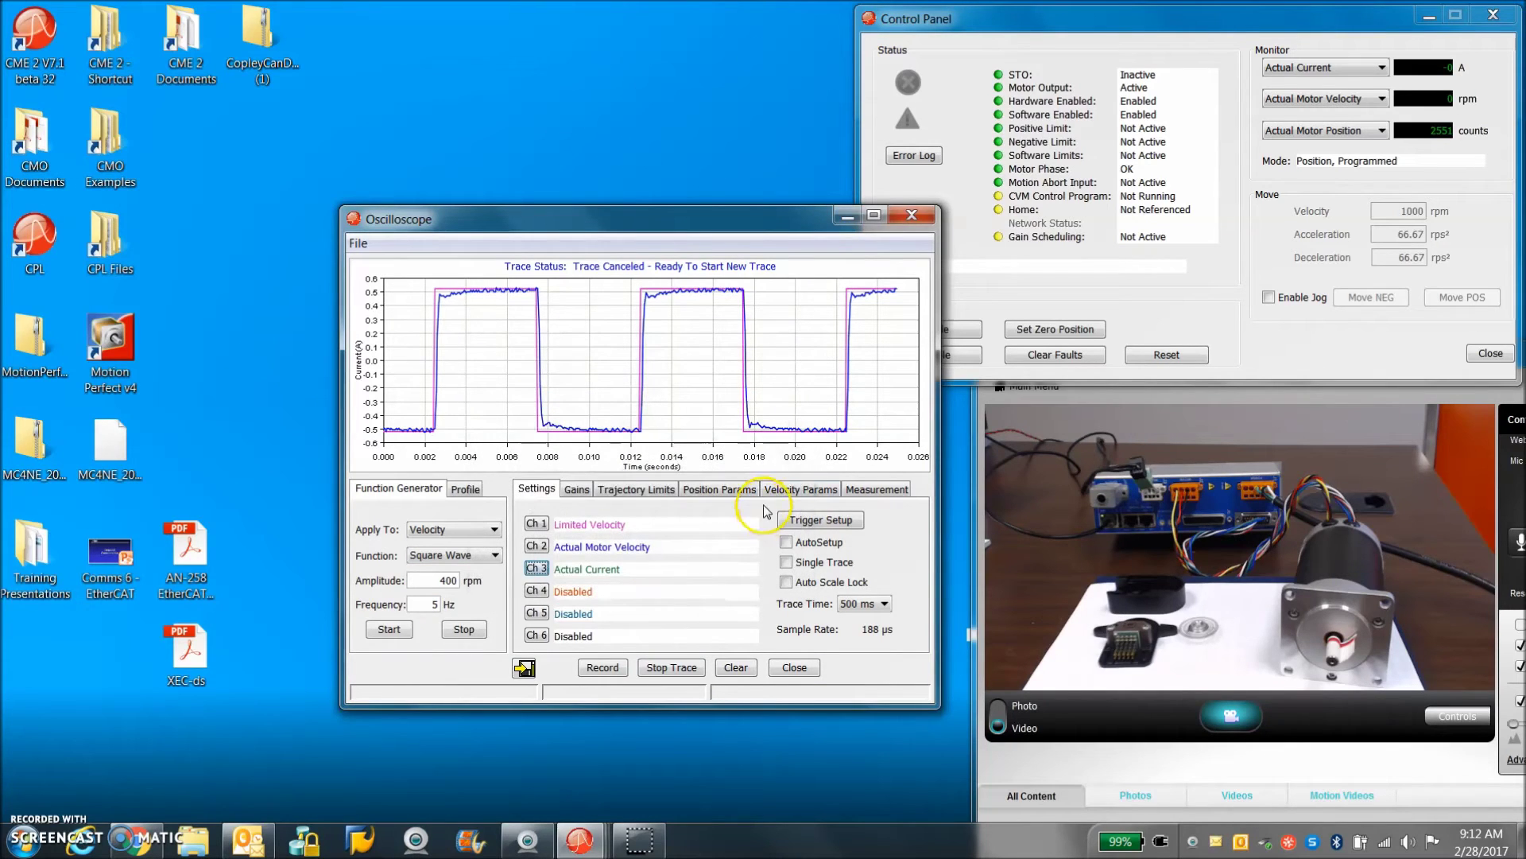
Start the 400 rpm velocity square-wave trace and move the scope aside to reveal the main window.
{"action": "left_click", "coordinate": [788, 491]}
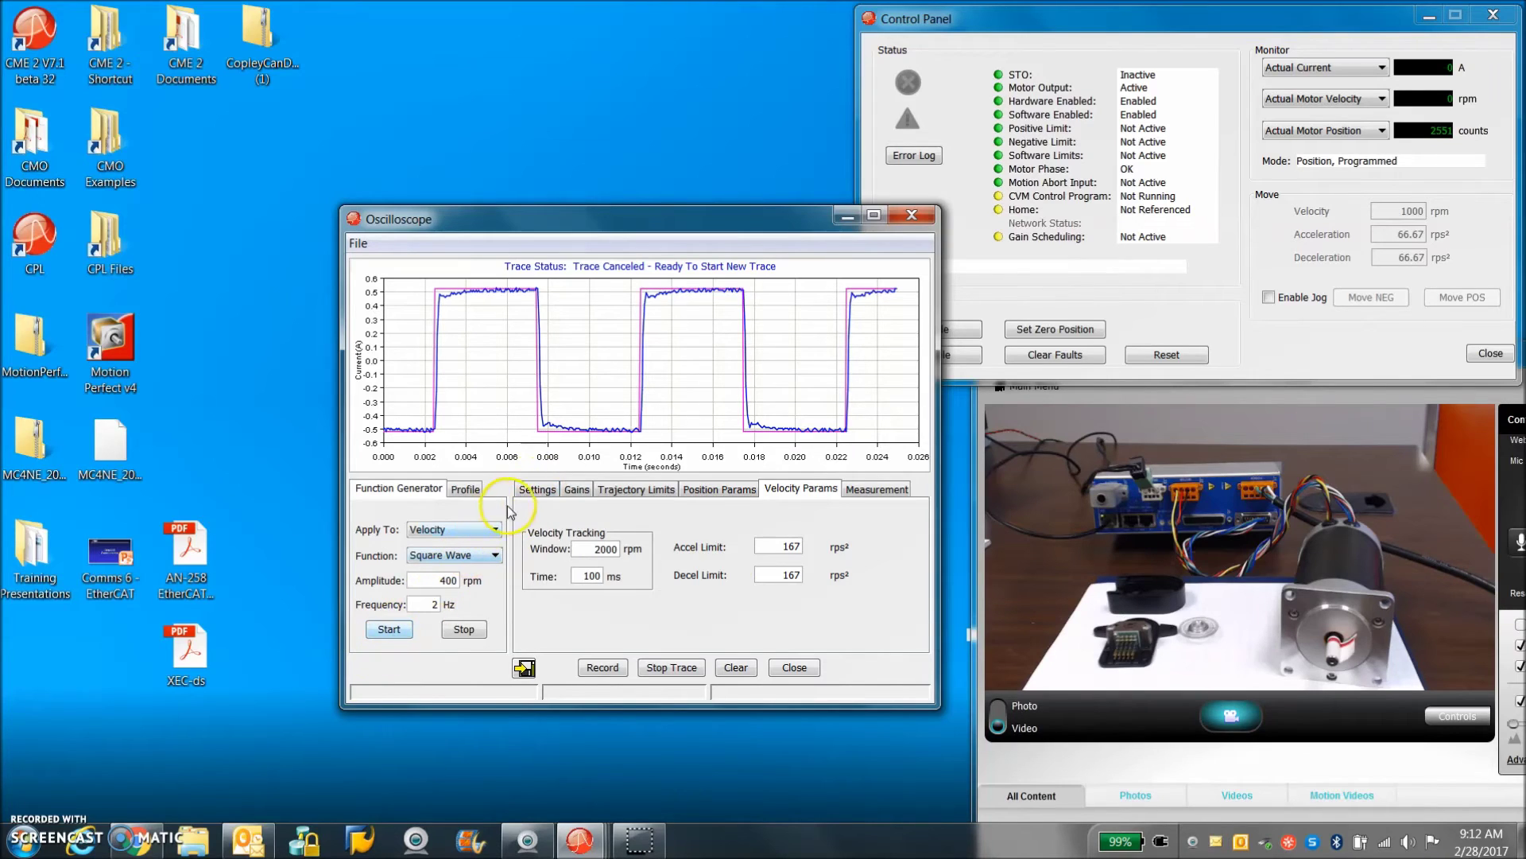
{"action": "left_click", "coordinate": [533, 486]}
{"action": "left_click", "coordinate": [389, 630]}
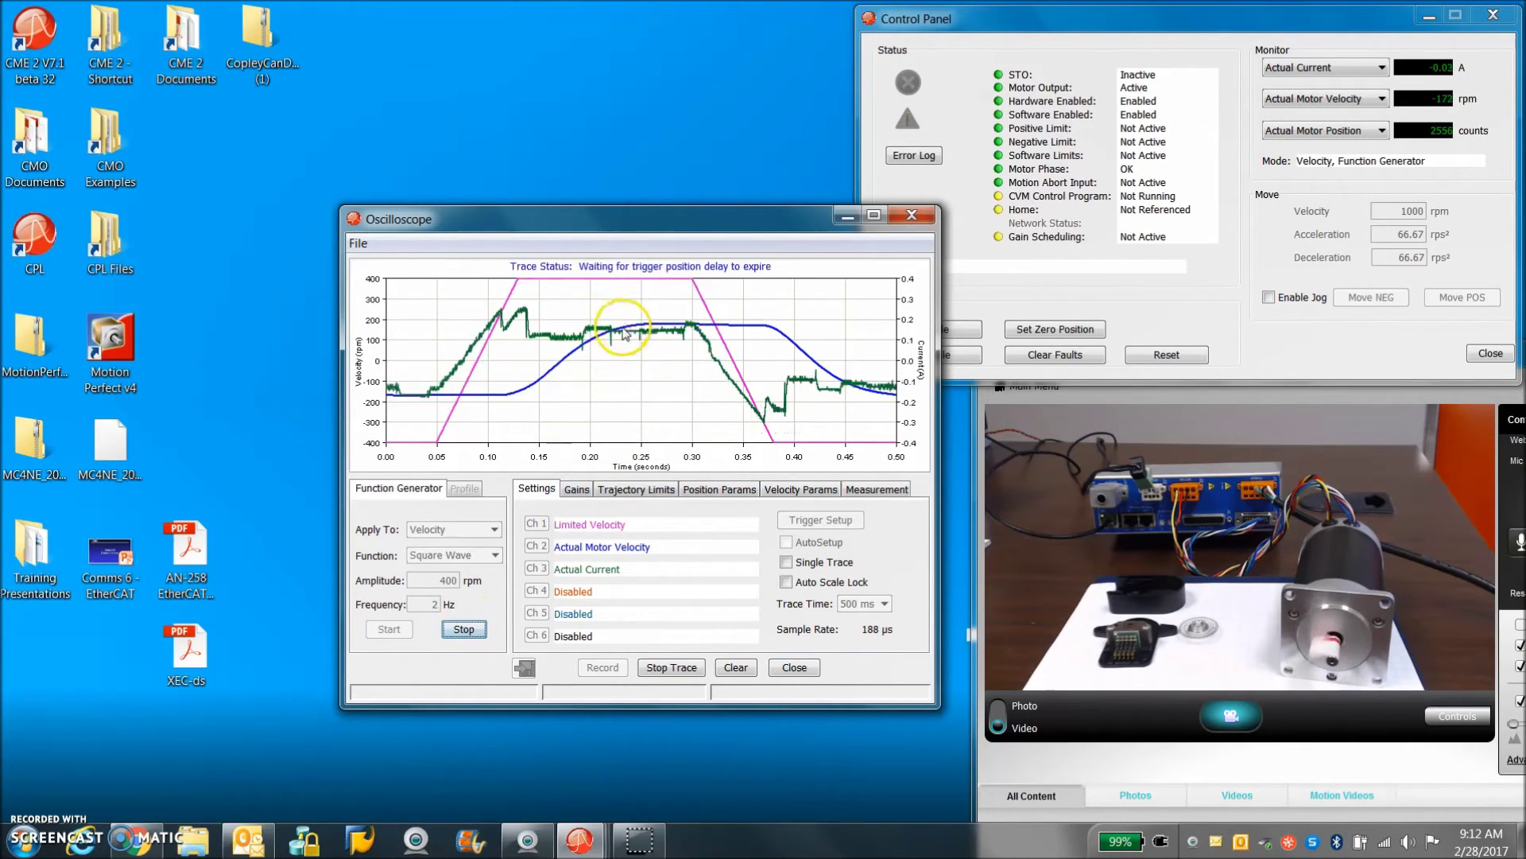
{"action": "left_click", "coordinate": [578, 489]}
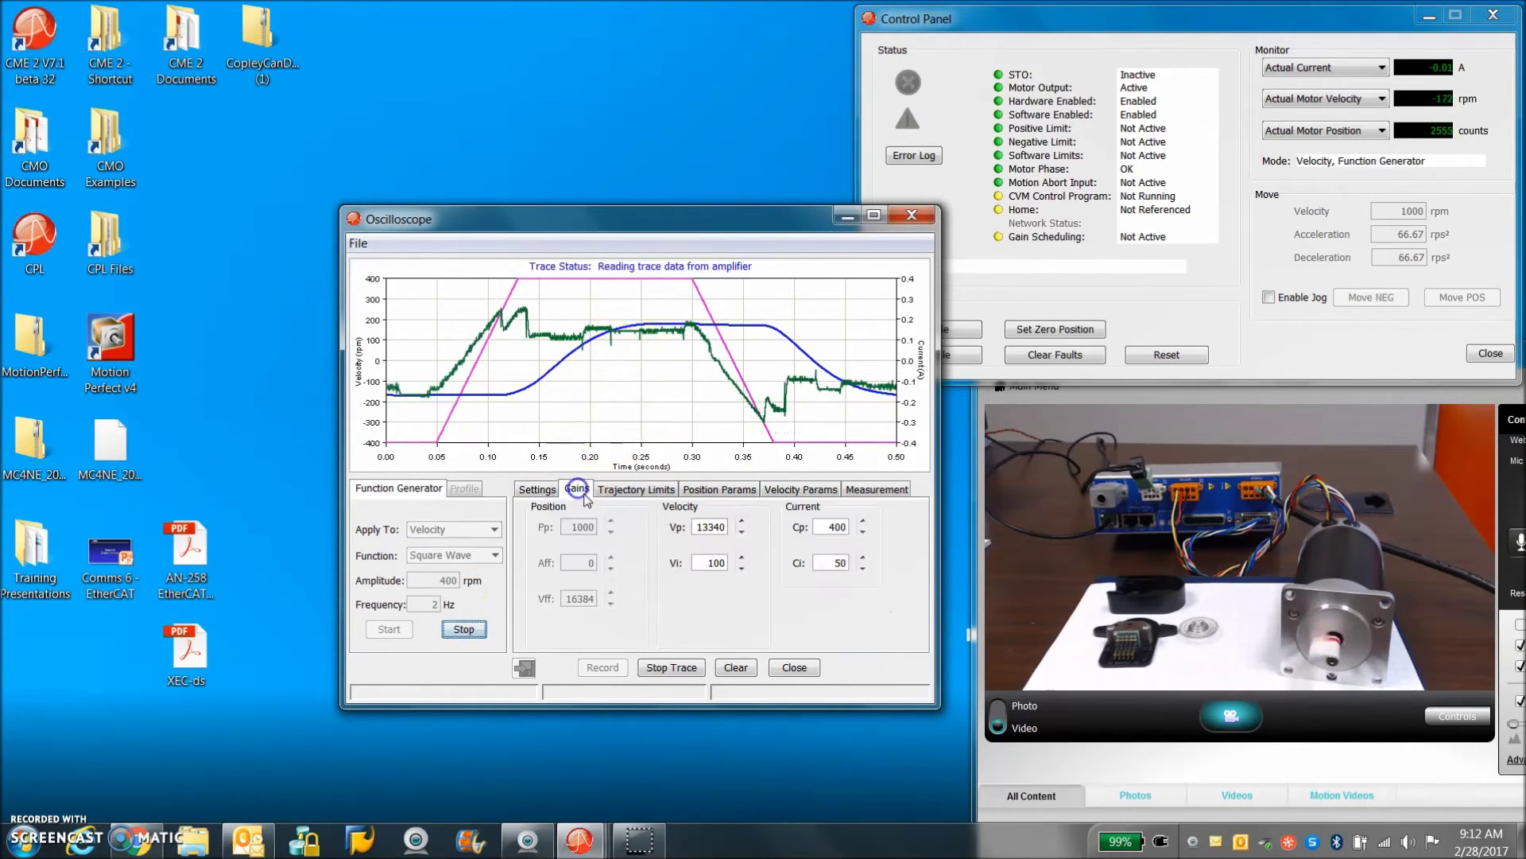
{"action": "double_click", "coordinate": [726, 527]}
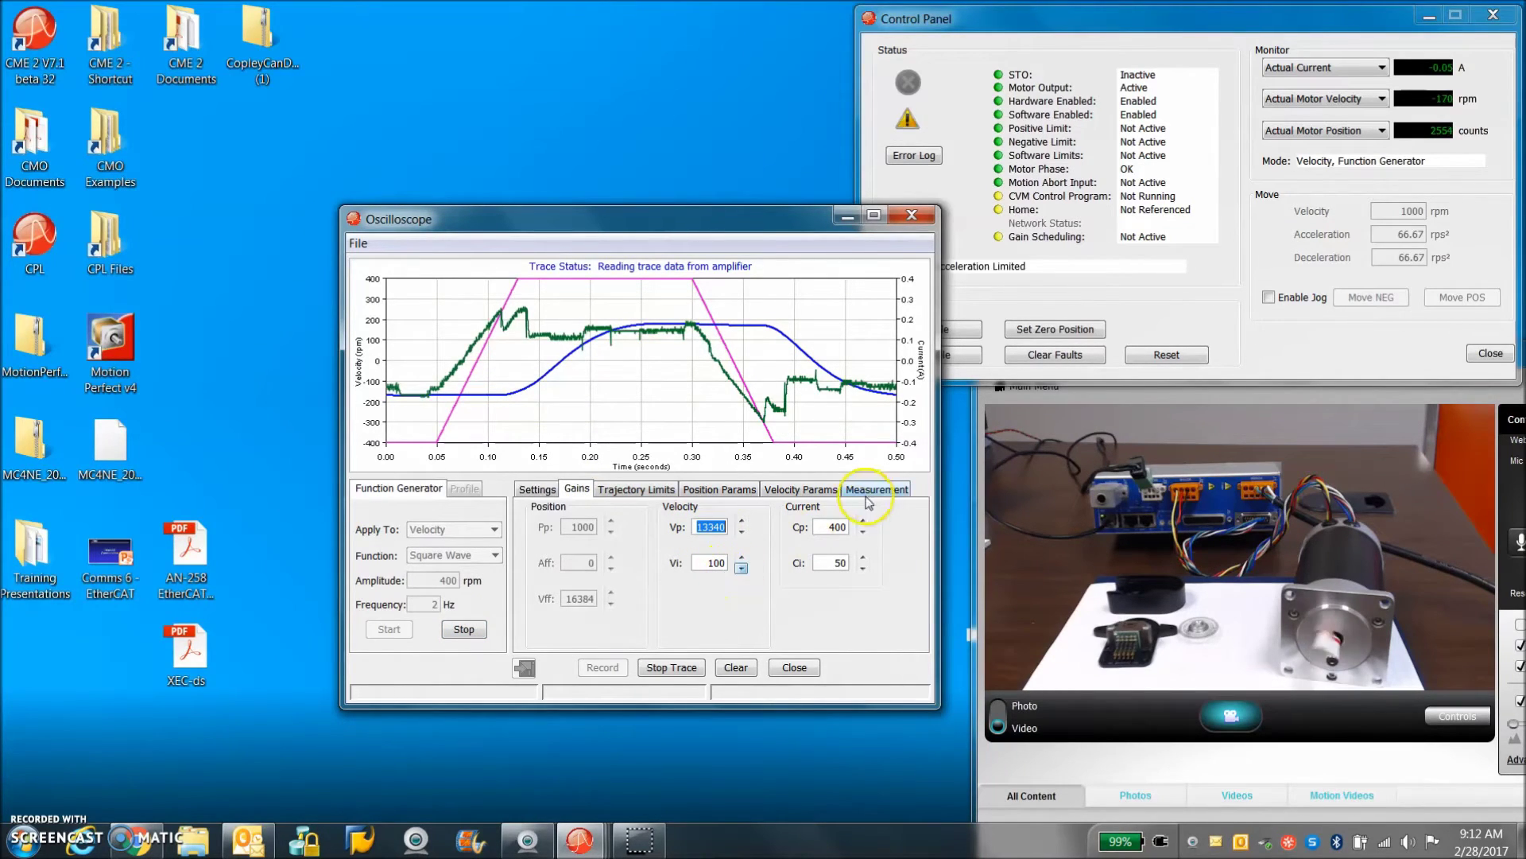
{"action": "left_click_drag", "start_coordinate": [692, 220], "coordinate": [550, 219]}
Turn off velocity Low Gains Shift and raise Vp to 30000.
{"action": "left_click", "coordinate": [841, 427]}
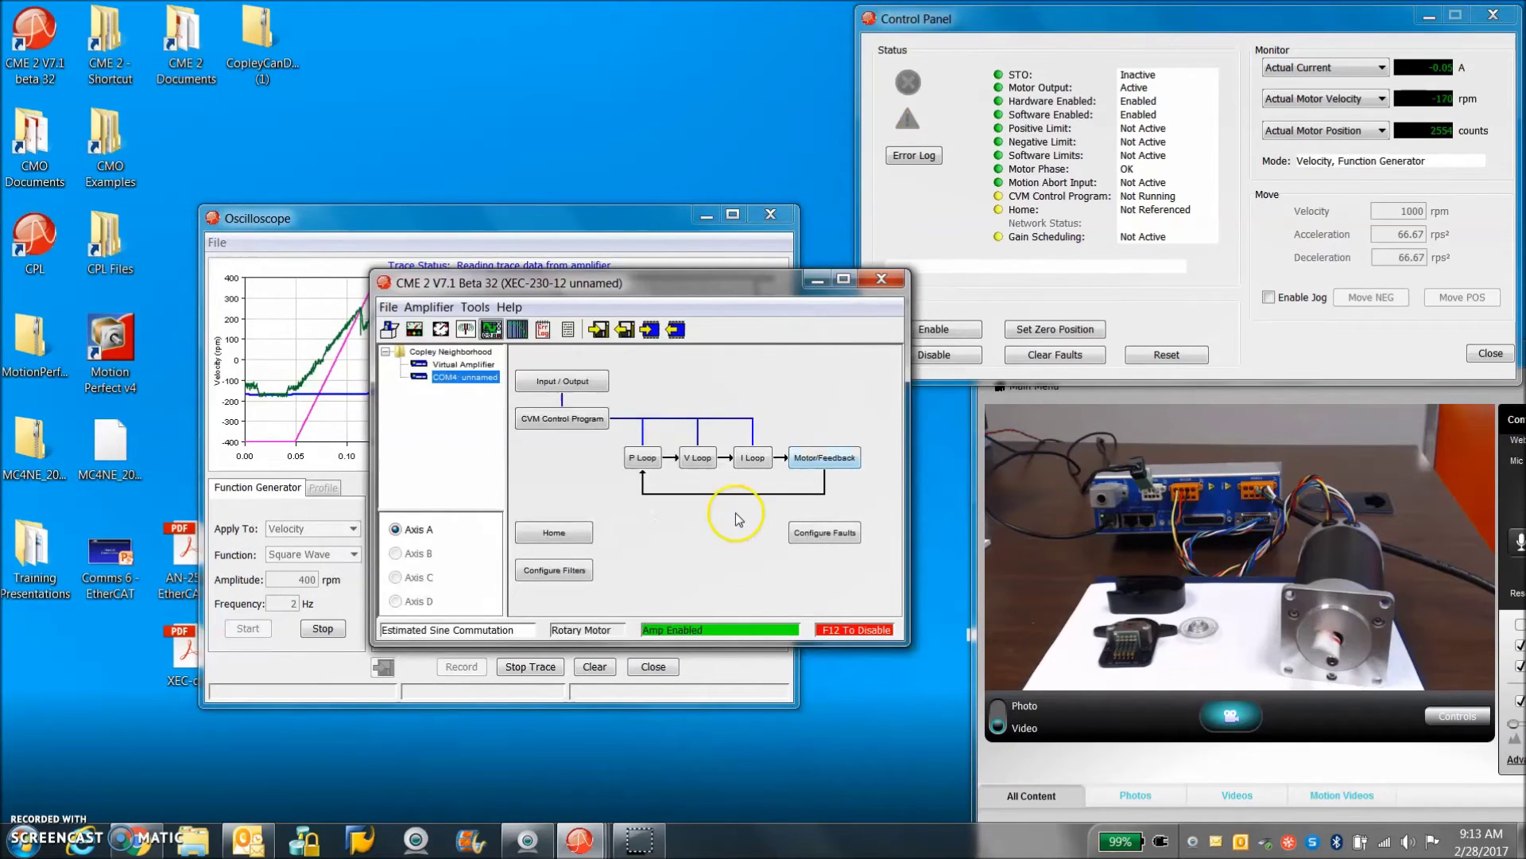
{"action": "left_click", "coordinate": [700, 453]}
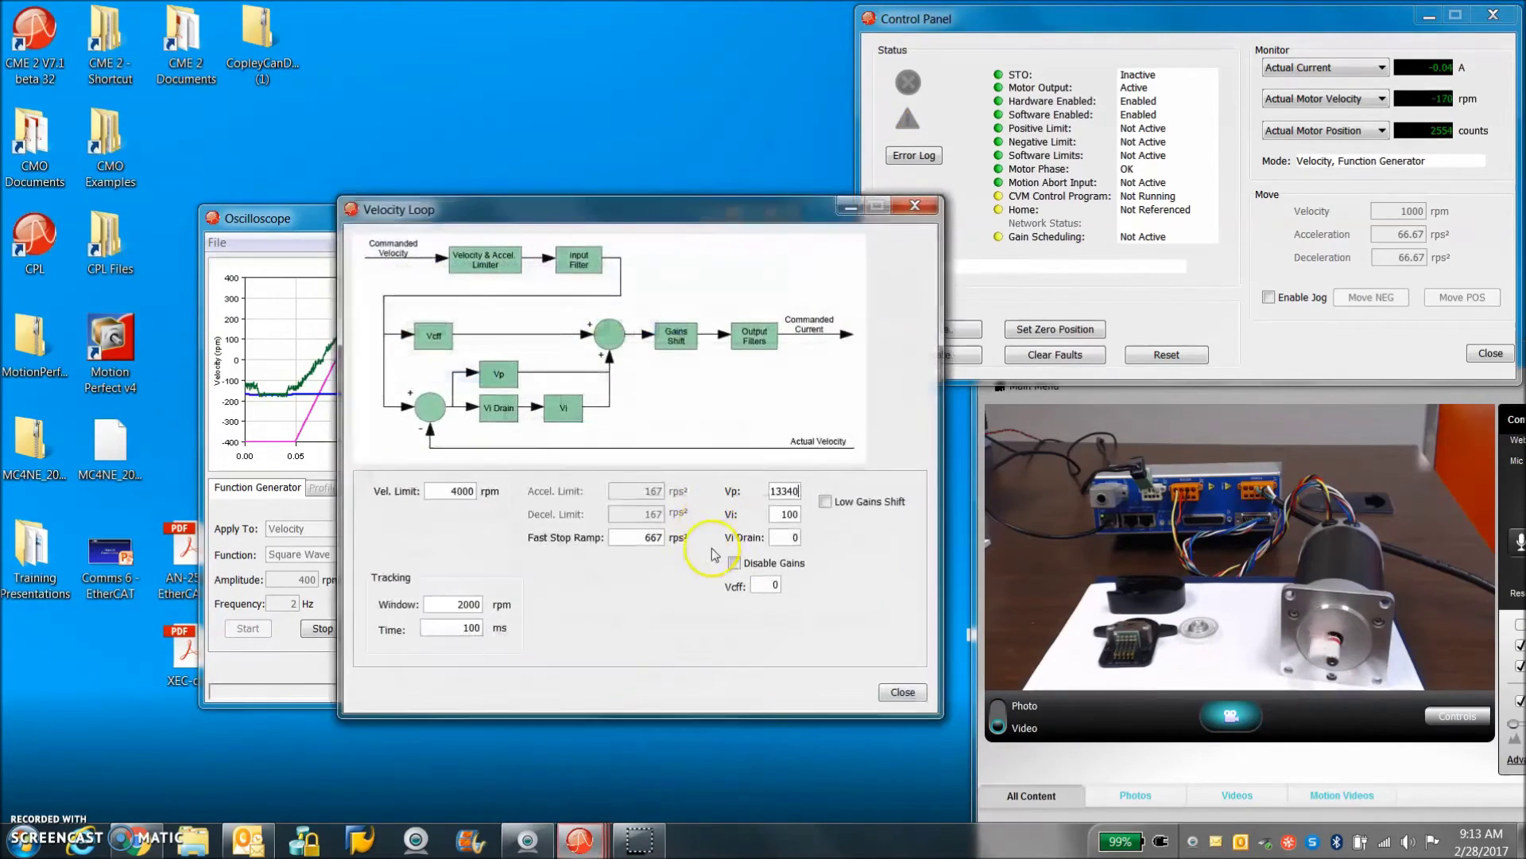
{"action": "left_click", "coordinate": [826, 502]}
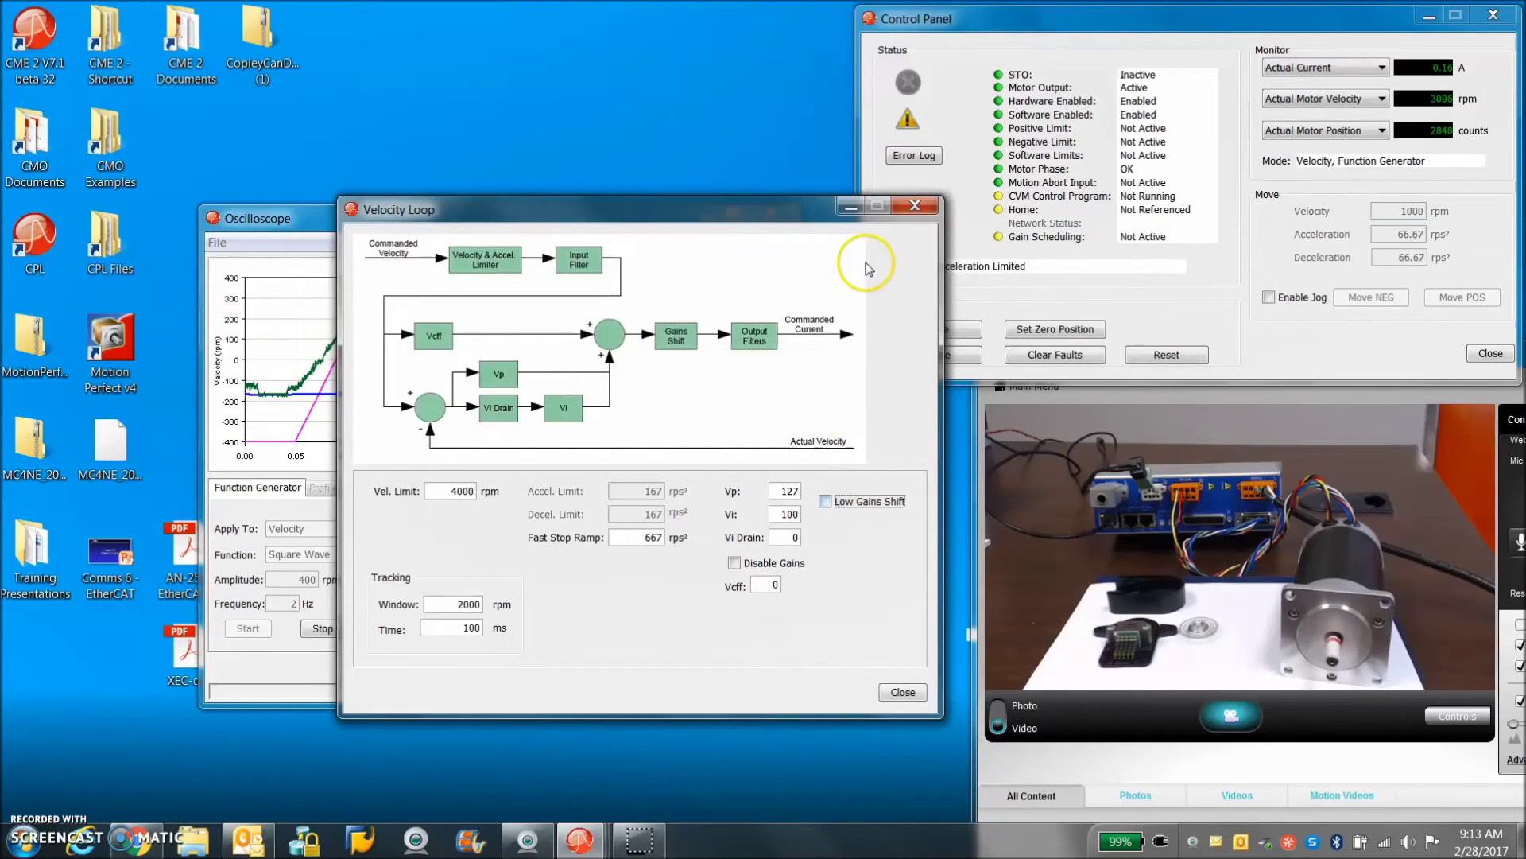
{"action": "left_click", "coordinate": [914, 206]}
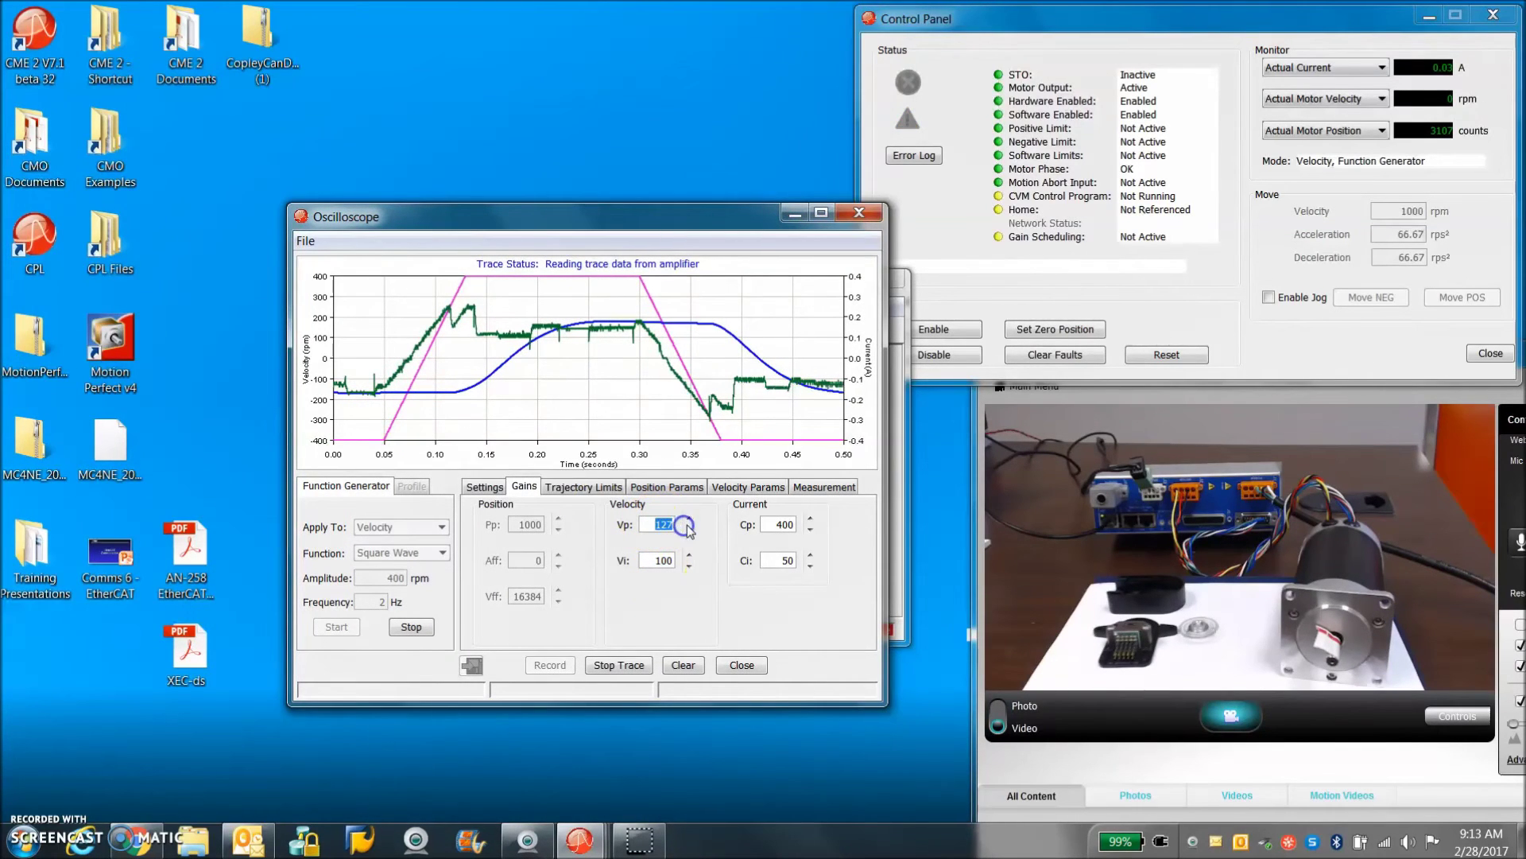
{"action": "left_click", "coordinate": [681, 531]}
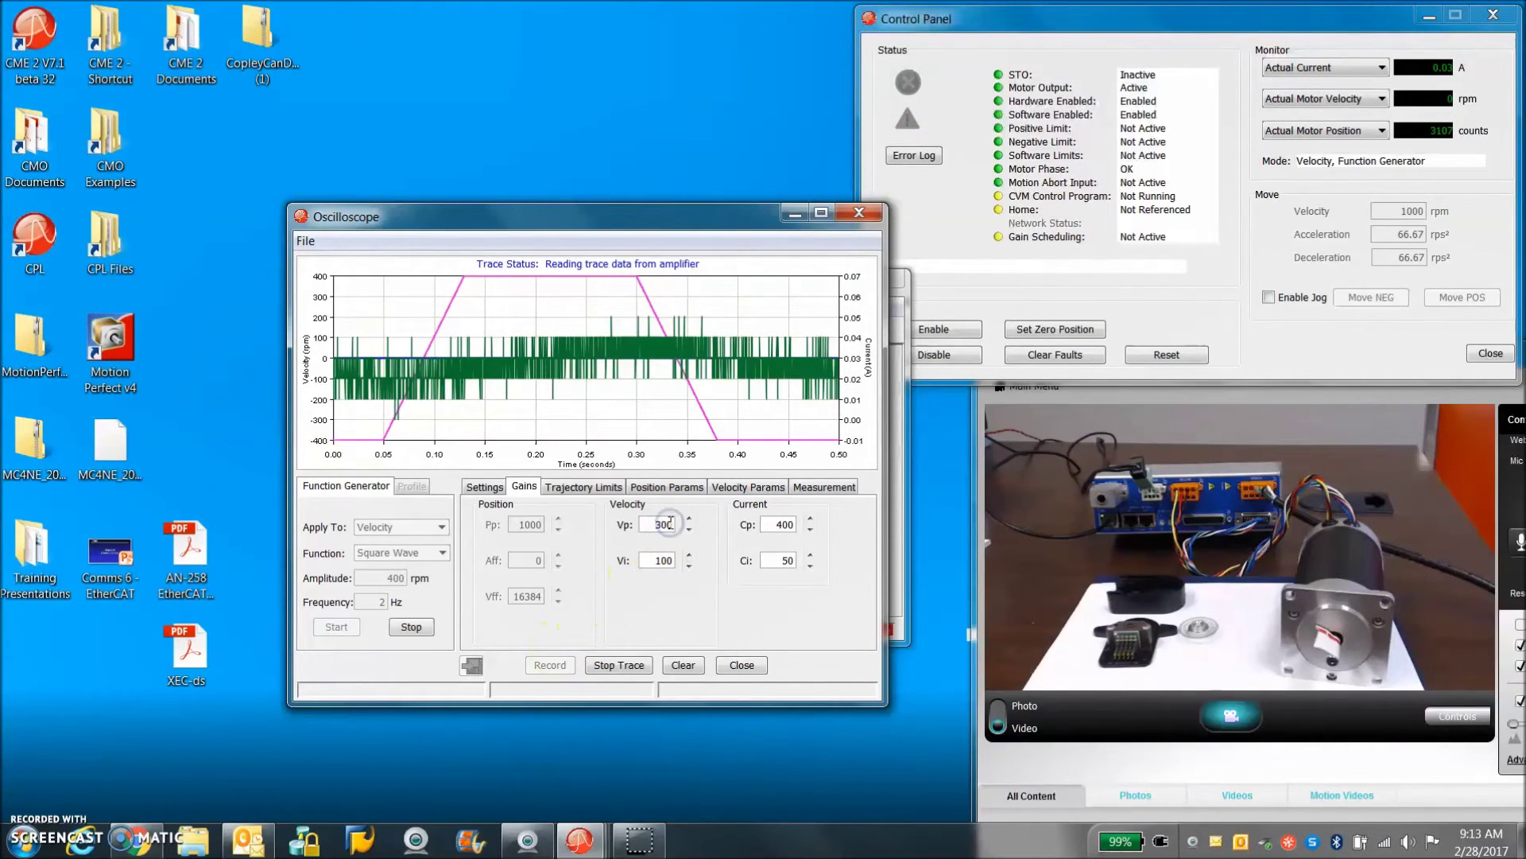
{"action": "key", "text": "Return"}
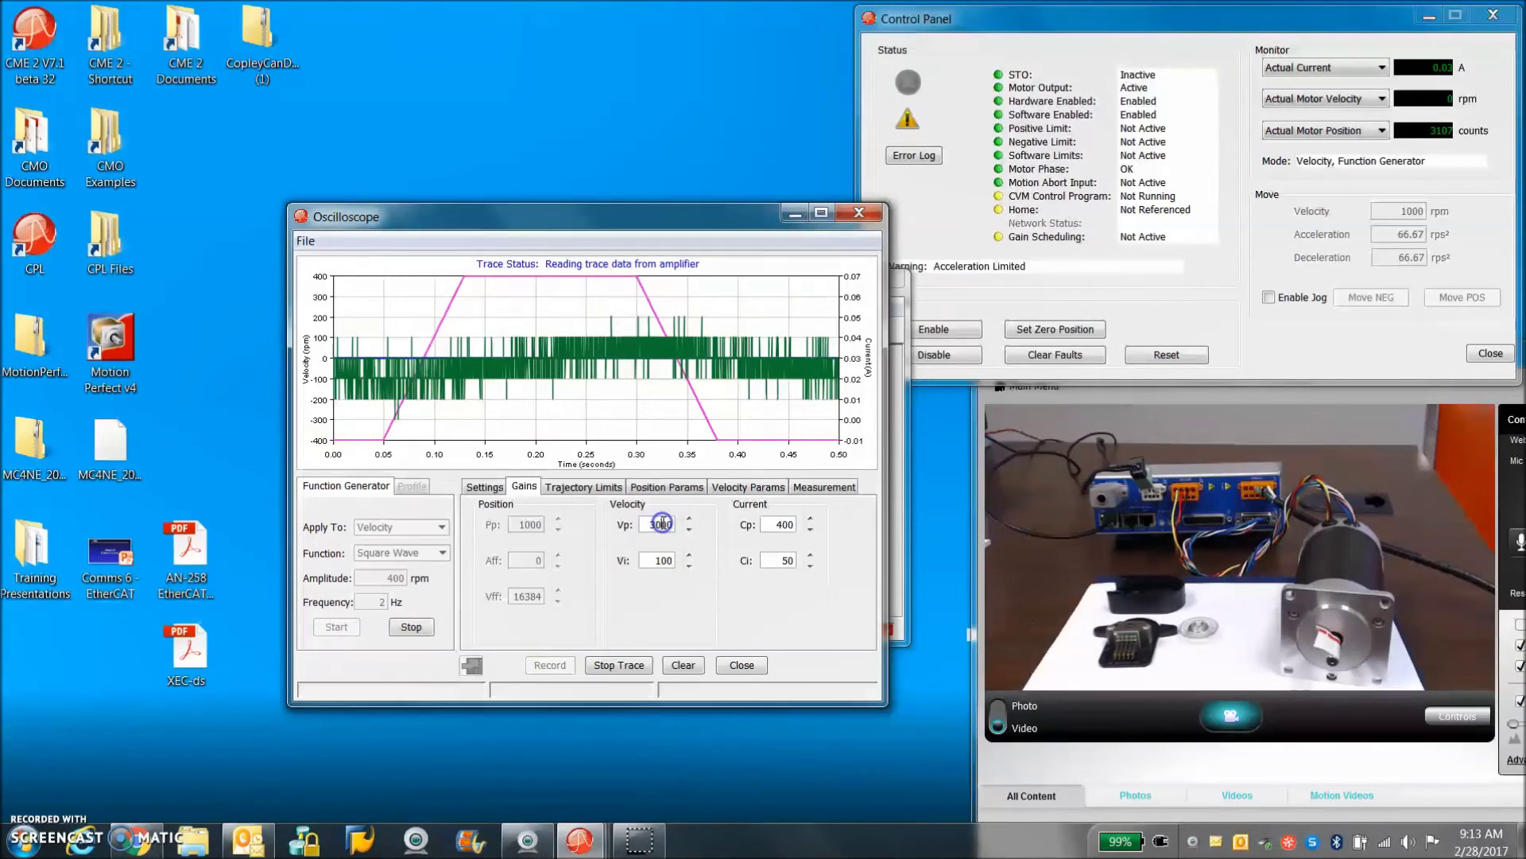
{"action": "type", "text": "0"}
{"action": "key", "text": "Return"}
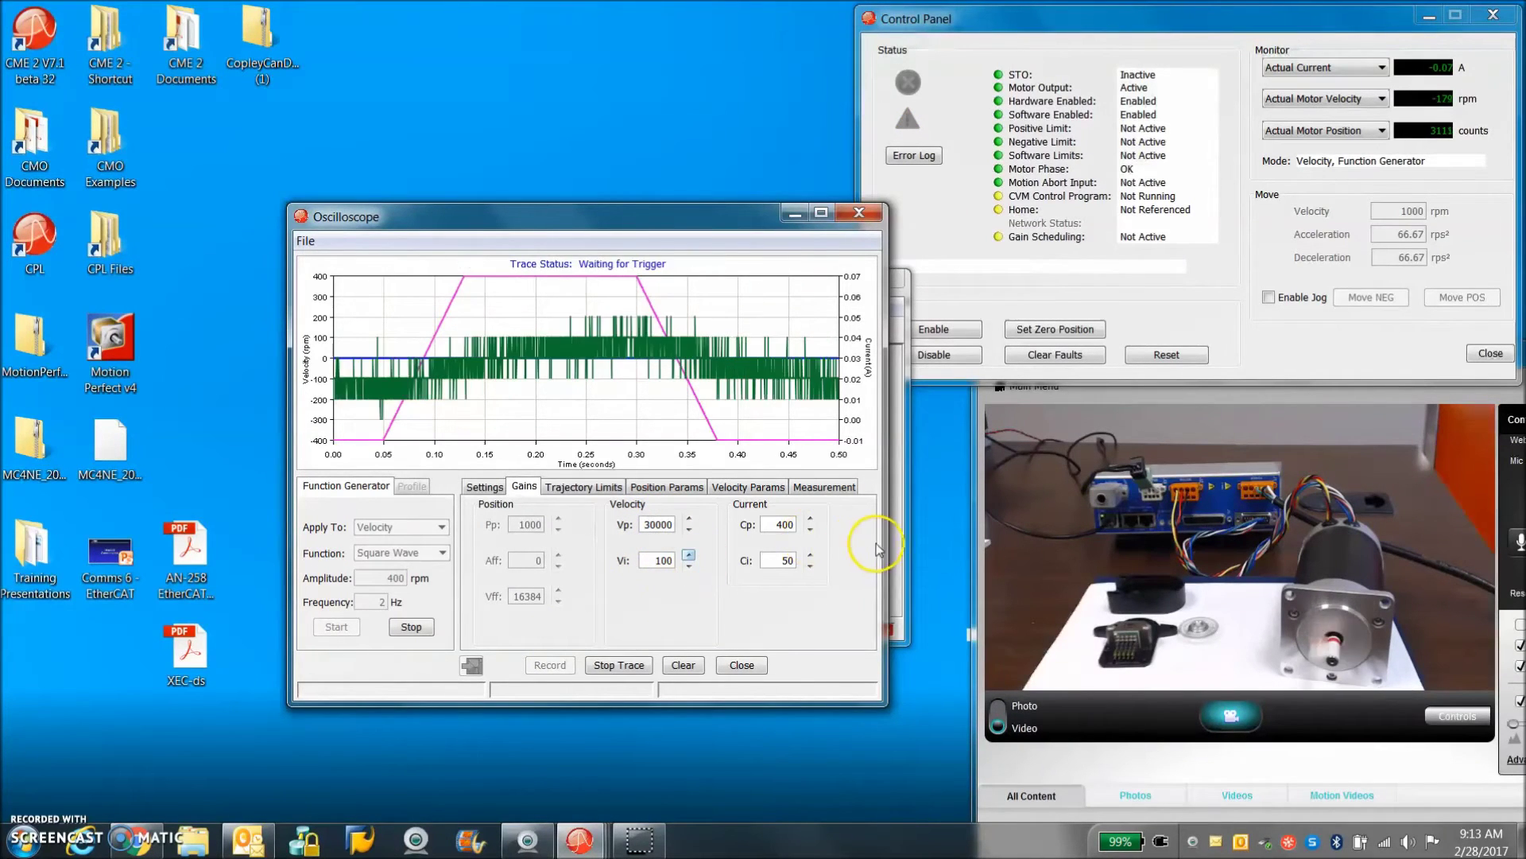
Re-enable Low Gains Shift so velocity gains read Vp 15000 and Vi 50.
{"action": "left_click", "coordinate": [898, 549]}
{"action": "left_click", "coordinate": [714, 453]}
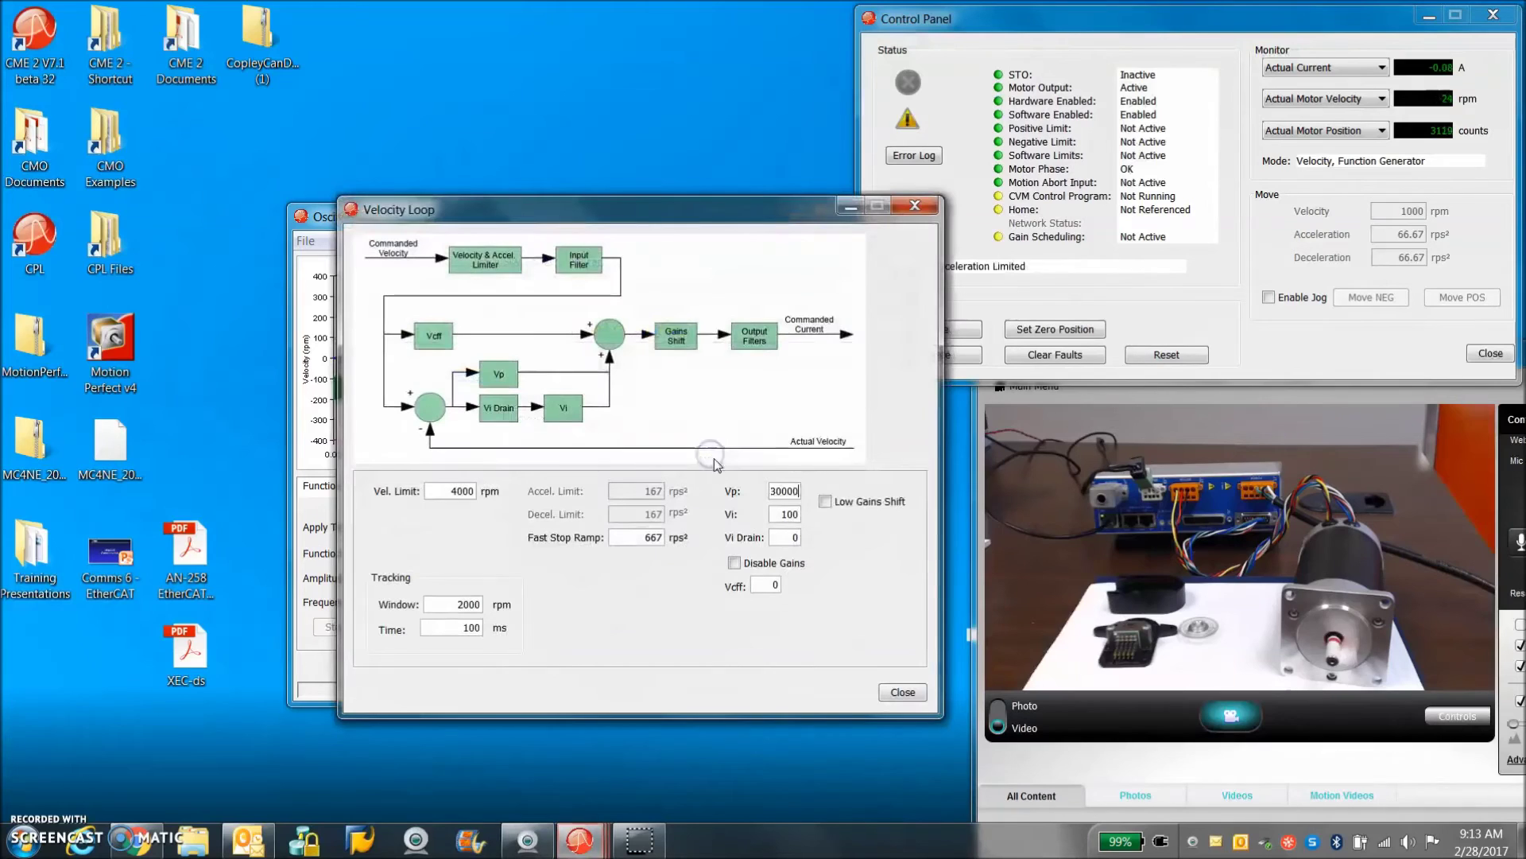
{"action": "left_click", "coordinate": [827, 502]}
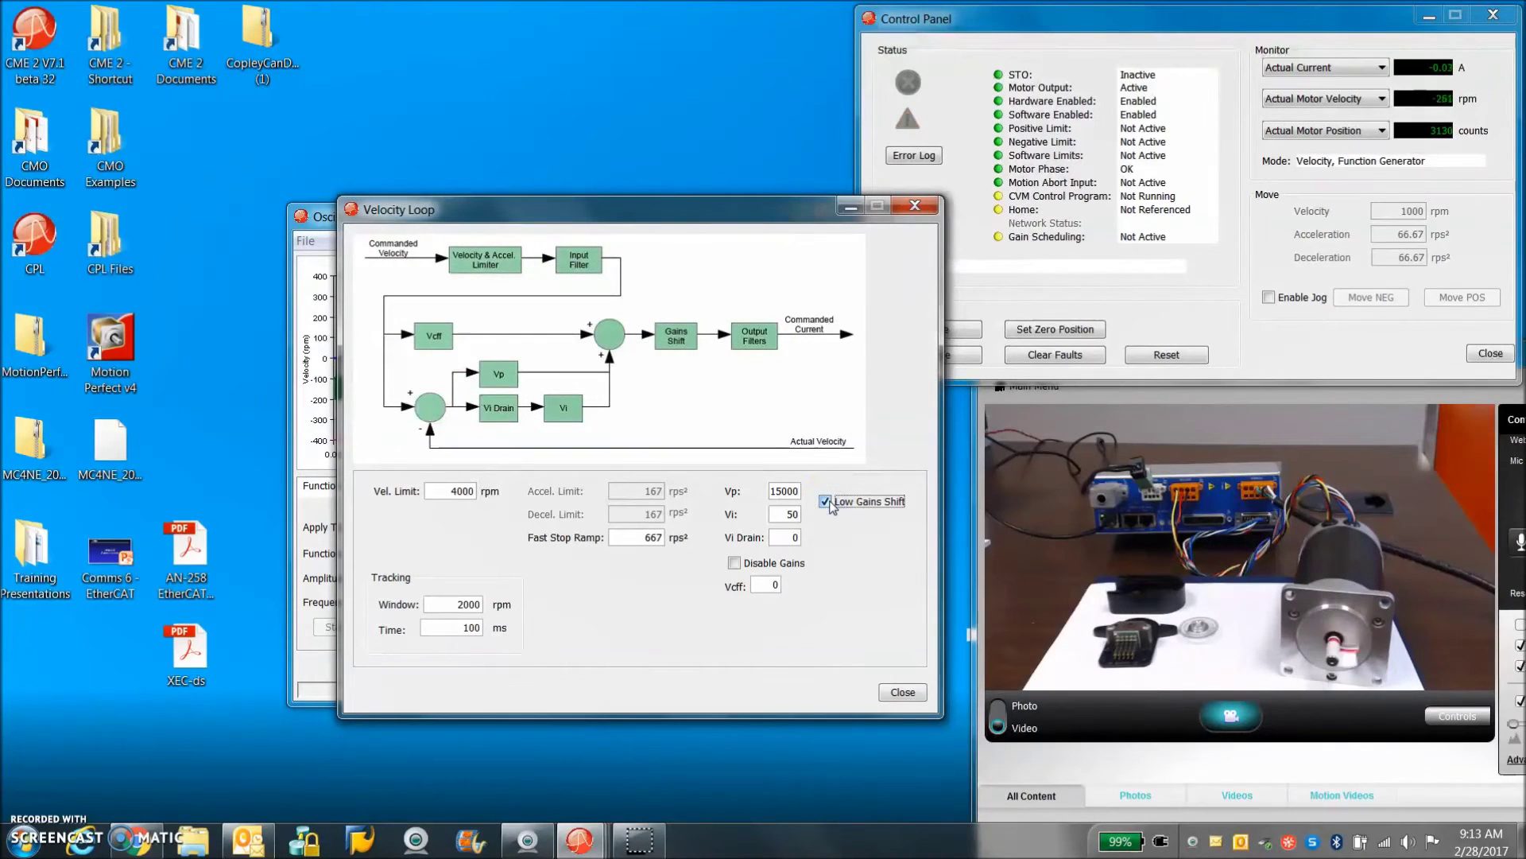
{"action": "left_click", "coordinate": [915, 206]}
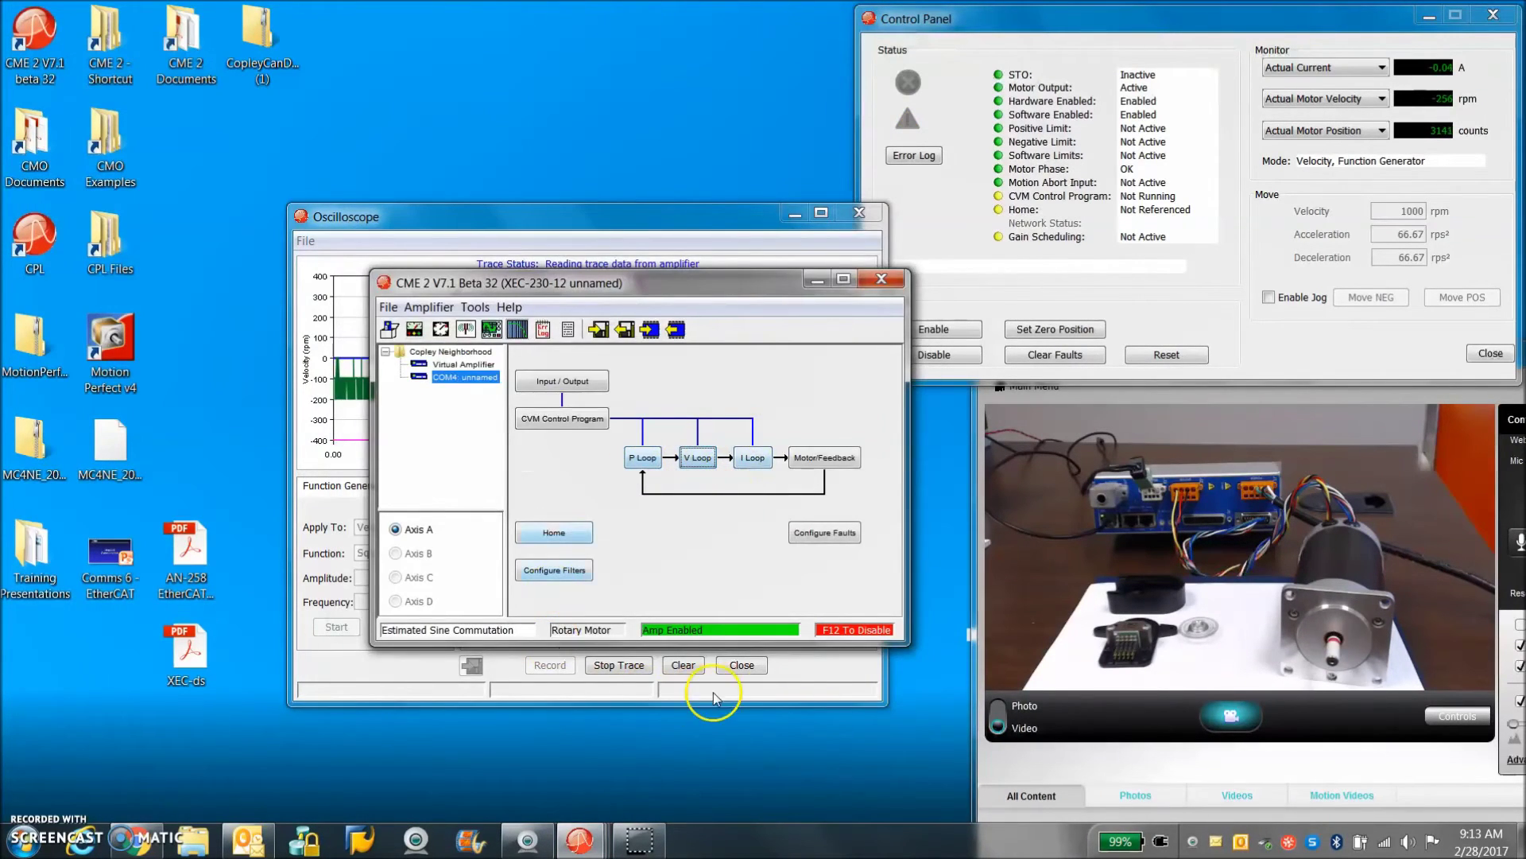
{"action": "left_click", "coordinate": [713, 693]}
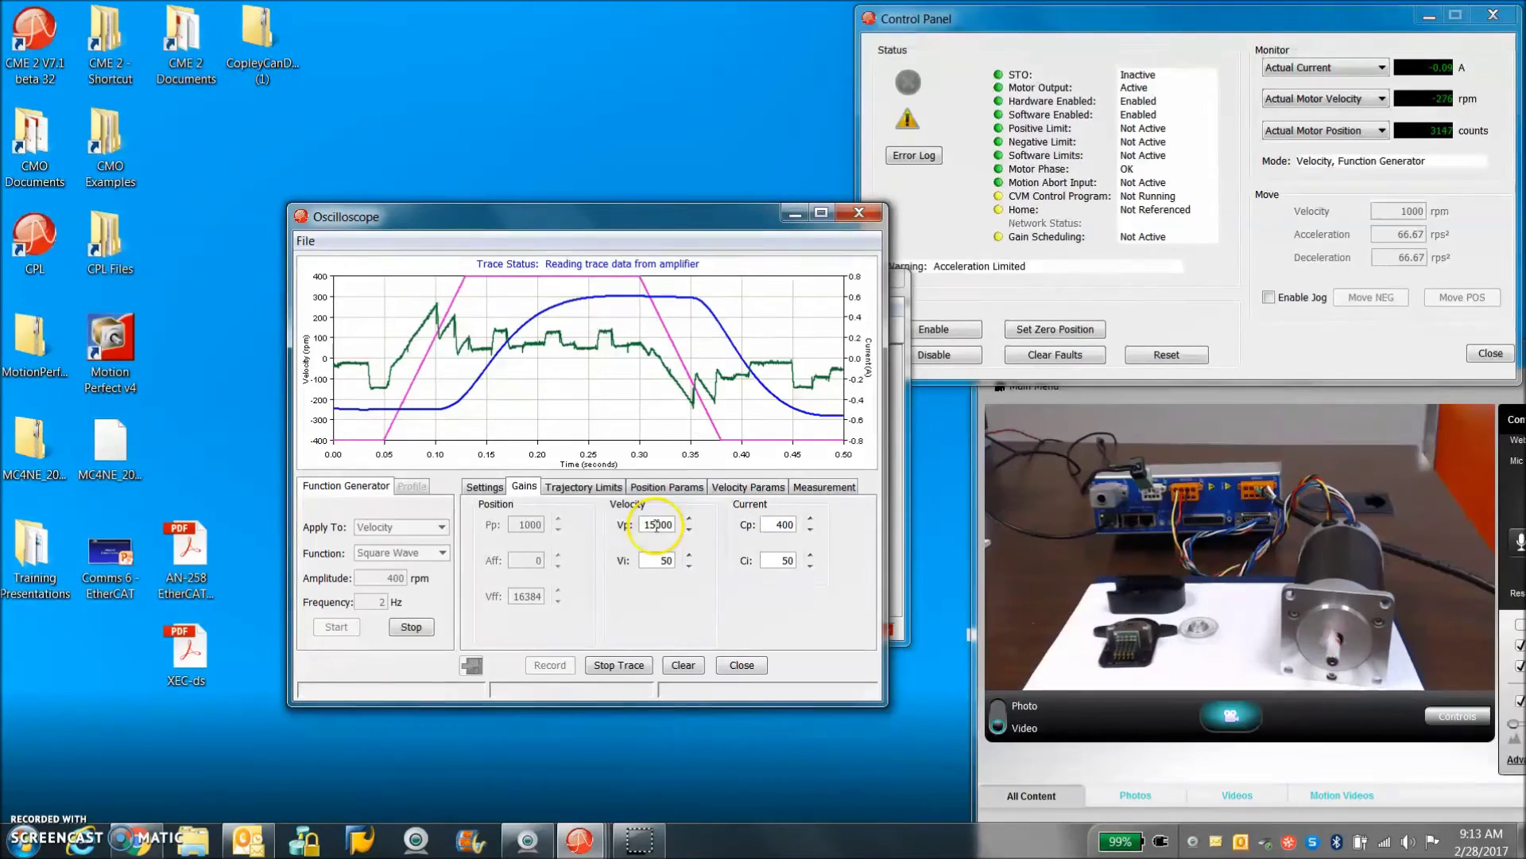
Try Vp 30000 and 20000 against the trace, settling on Vp 10000.
{"action": "left_click_drag", "start_coordinate": [654, 525], "coordinate": [627, 529]}
{"action": "type", "text": "30"}
{"action": "left_click", "coordinate": [657, 559]}
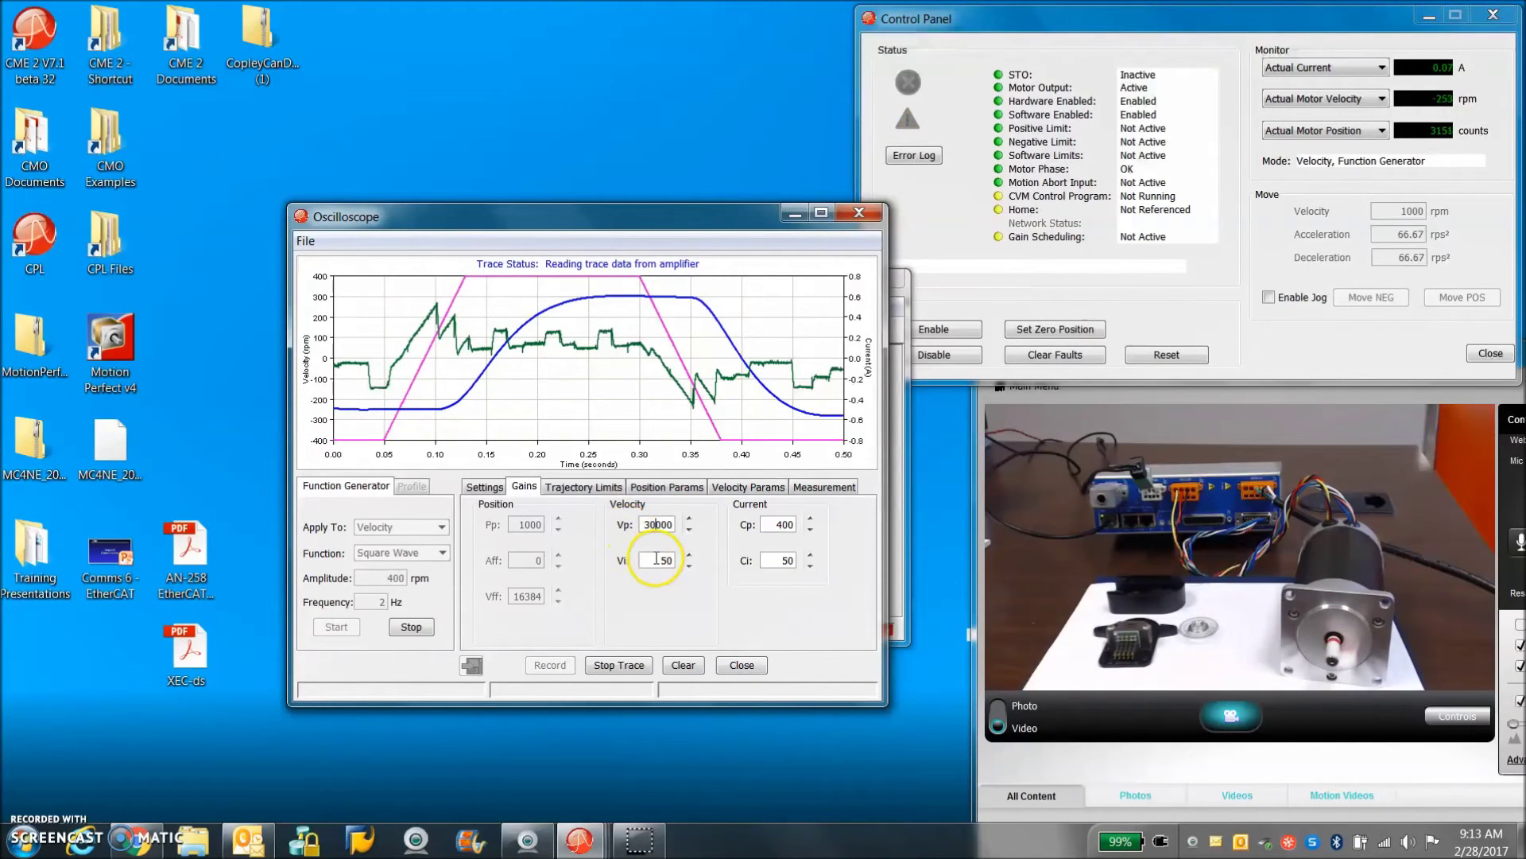
{"action": "left_click", "coordinate": [655, 523]}
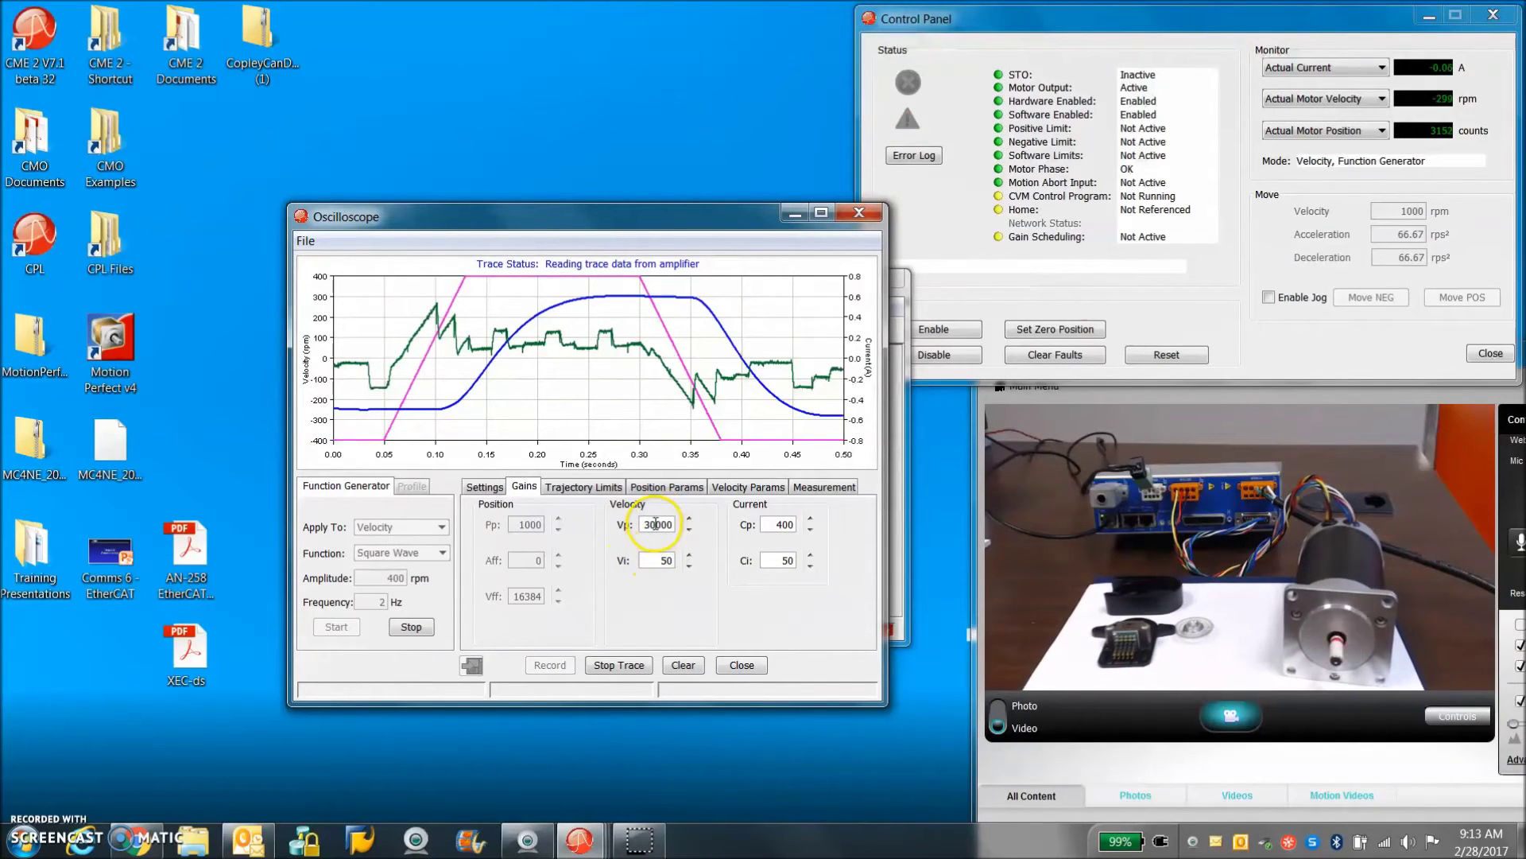
{"action": "left_click_drag", "start_coordinate": [655, 523], "coordinate": [641, 524]}
{"action": "type", "text": "2"}
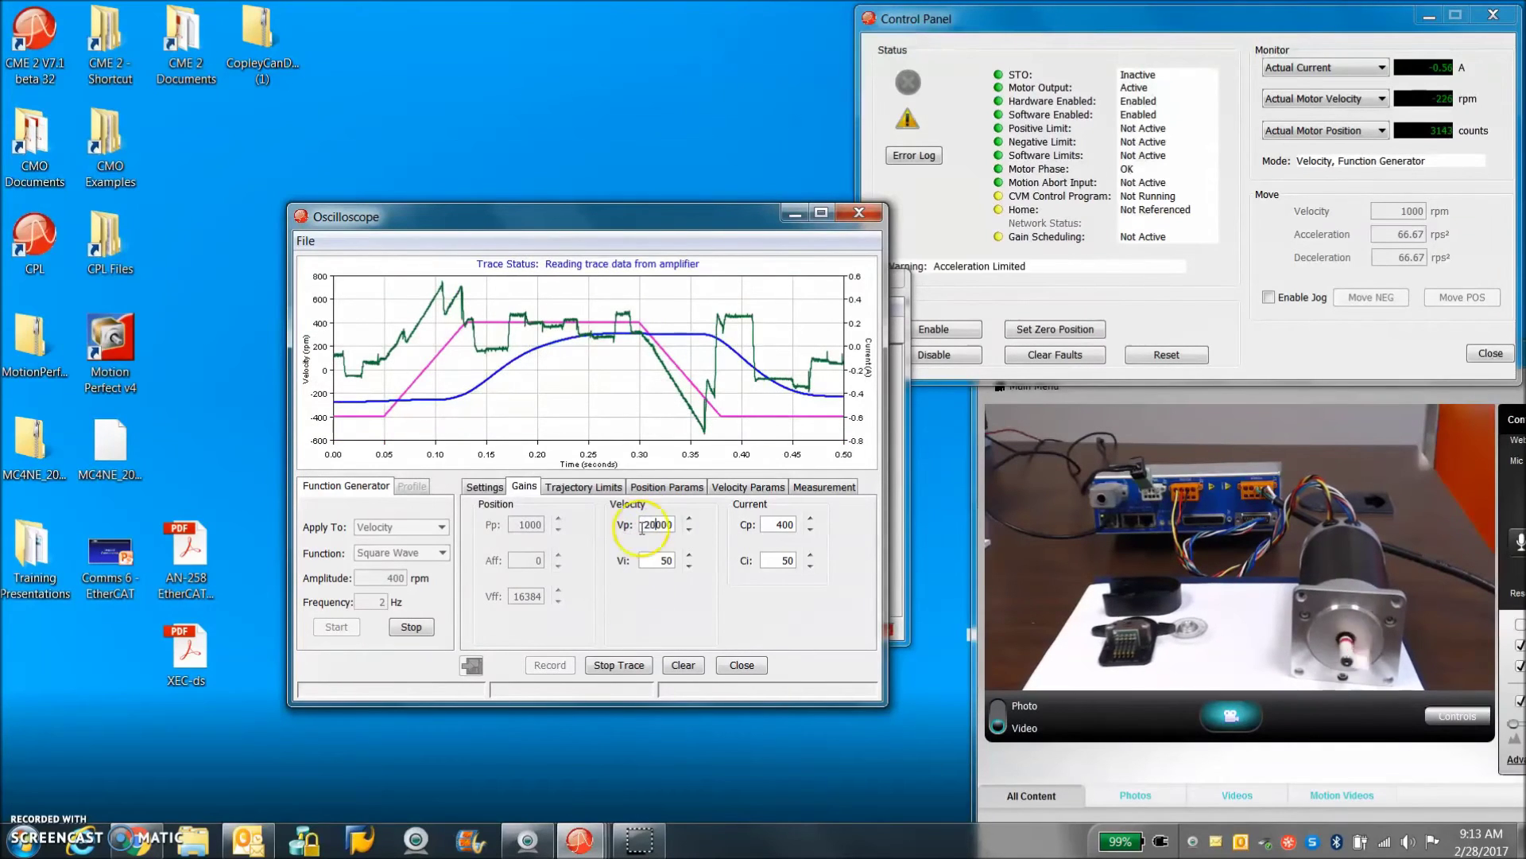
{"action": "left_click", "coordinate": [652, 560]}
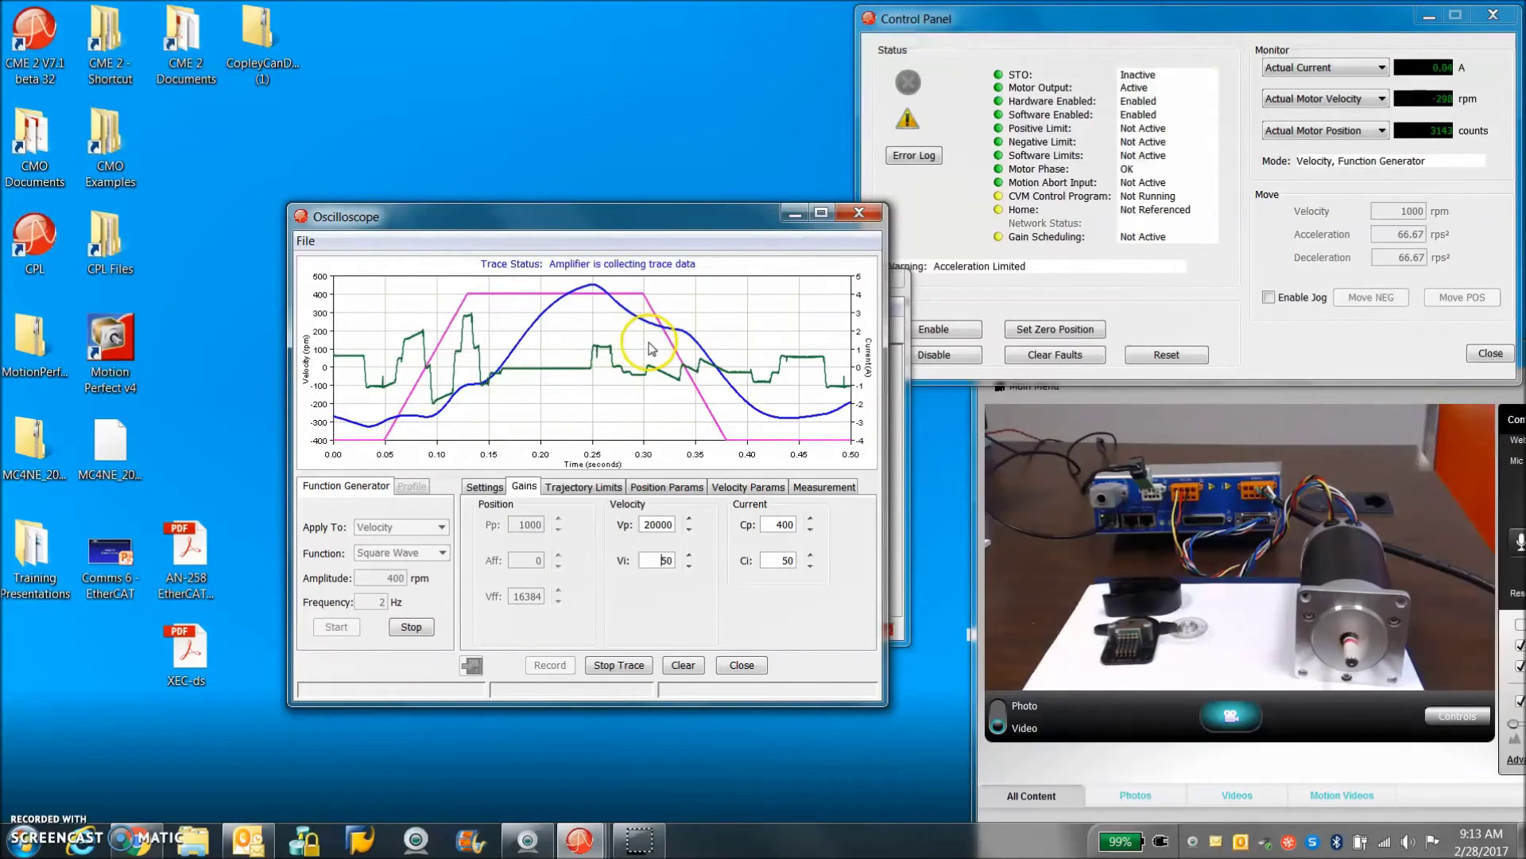
{"action": "left_click", "coordinate": [650, 524]}
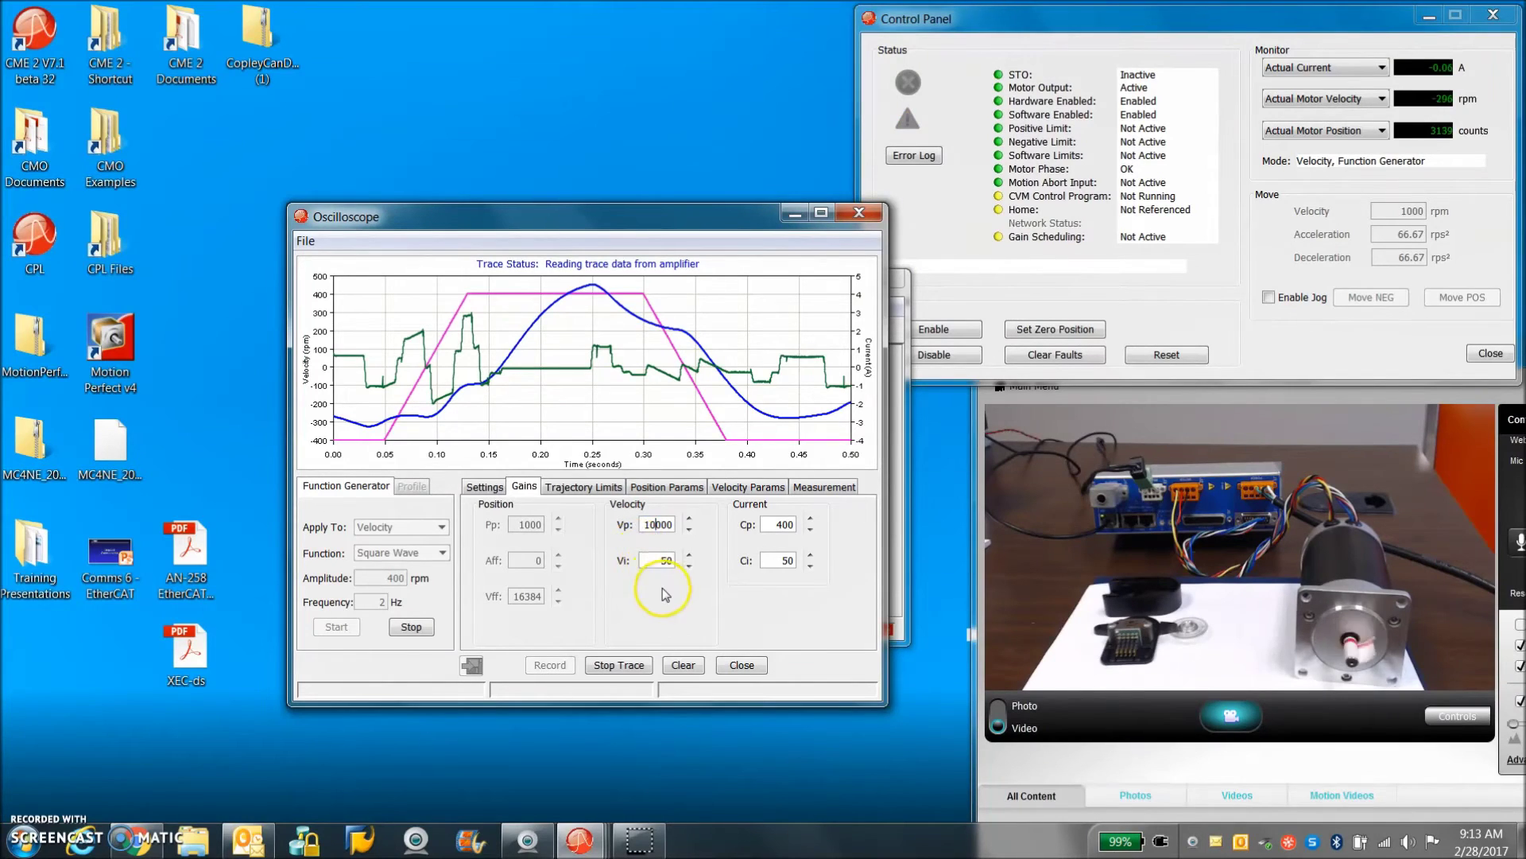
{"action": "left_click", "coordinate": [601, 363]}
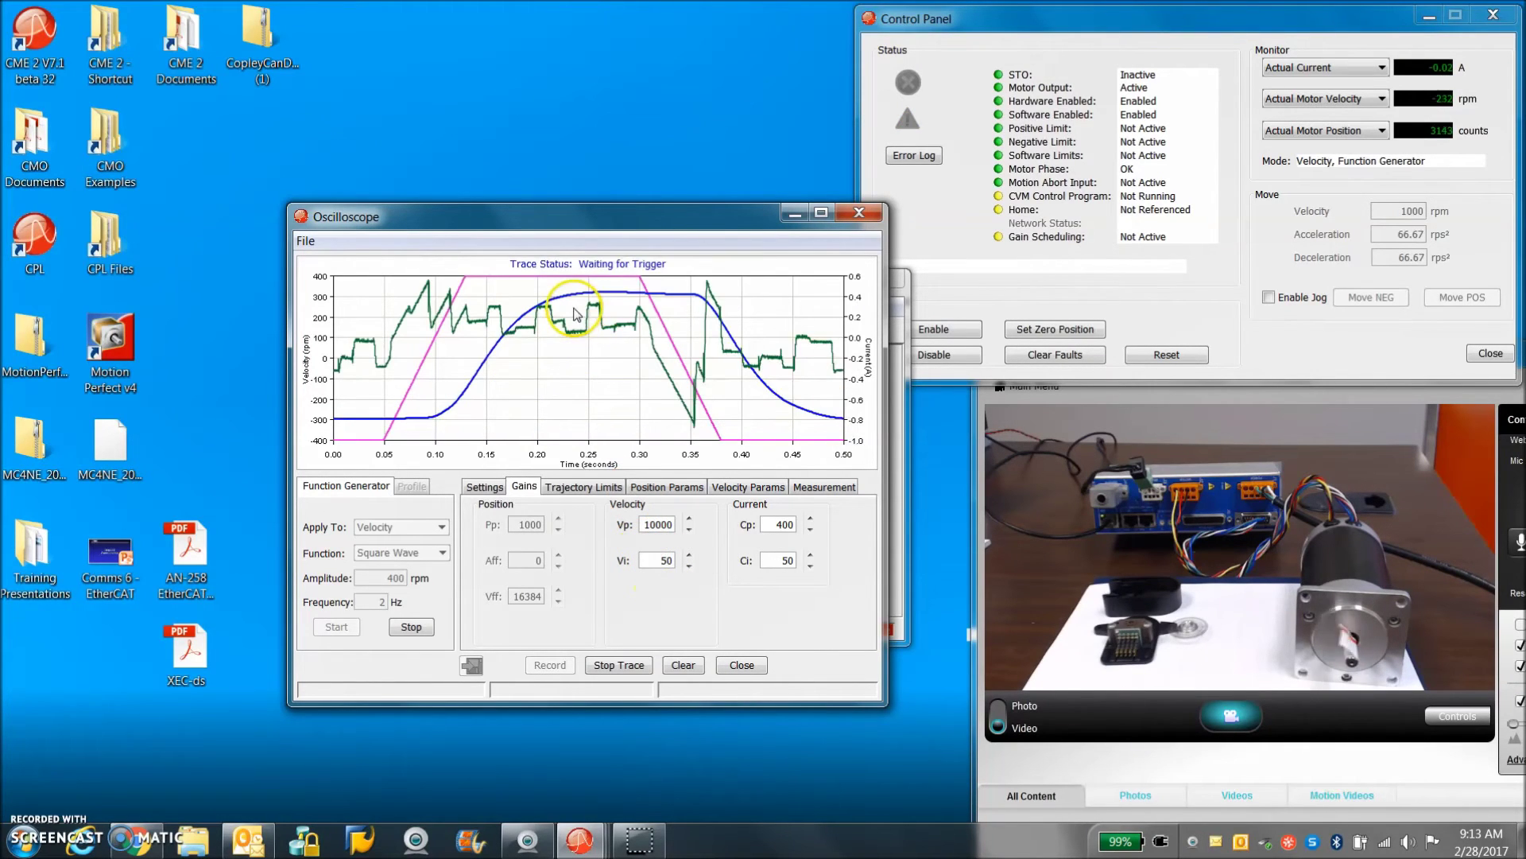
Raise Vi from 50 to 500, then to 5000, watching the trace.
{"action": "double_click", "coordinate": [662, 556]}
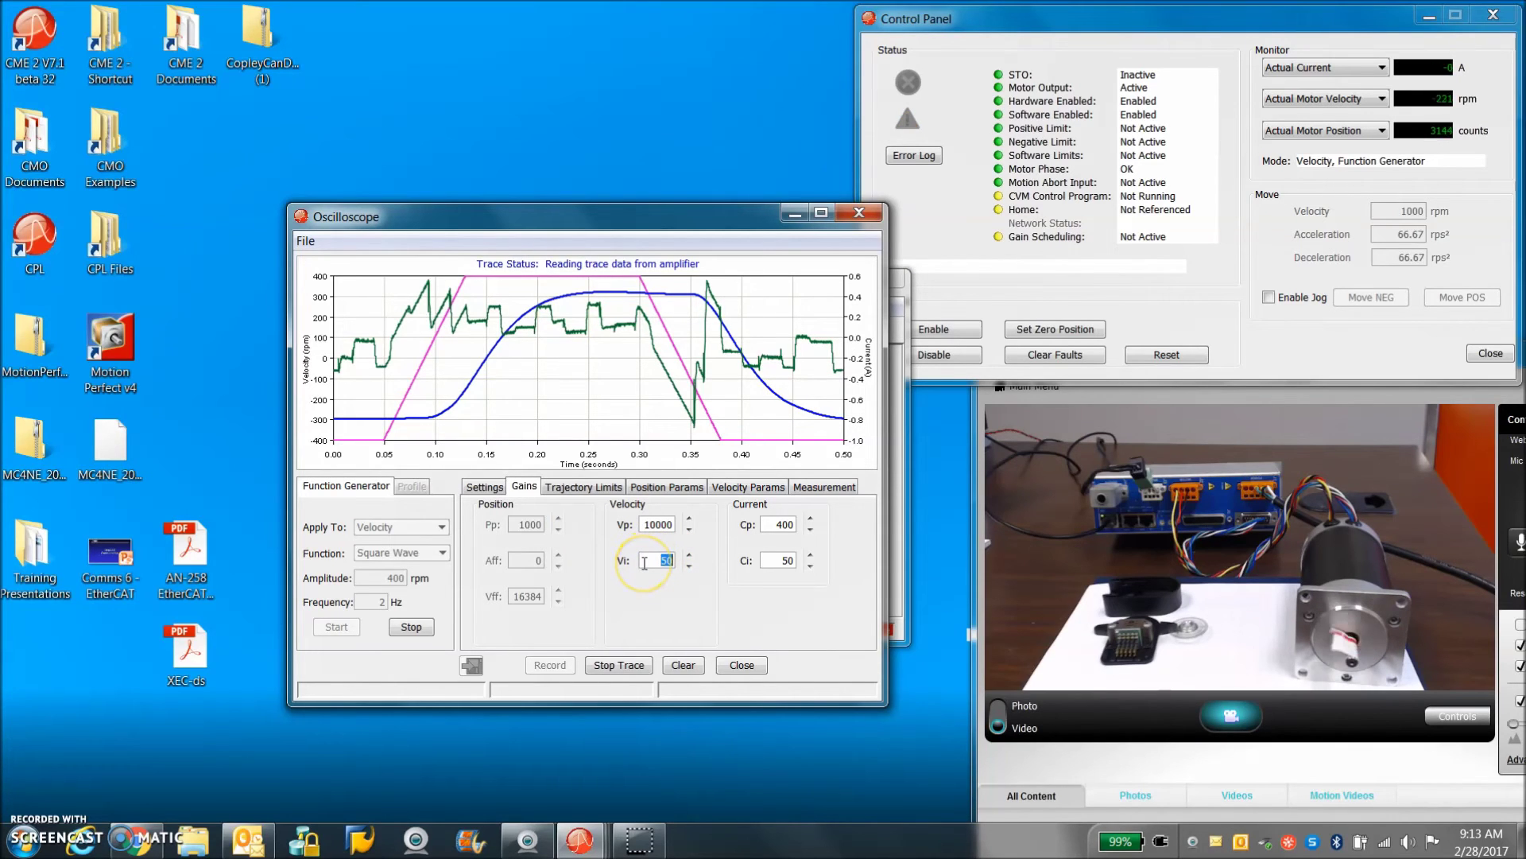
{"action": "type", "text": "5"}
{"action": "left_click", "coordinate": [658, 524]}
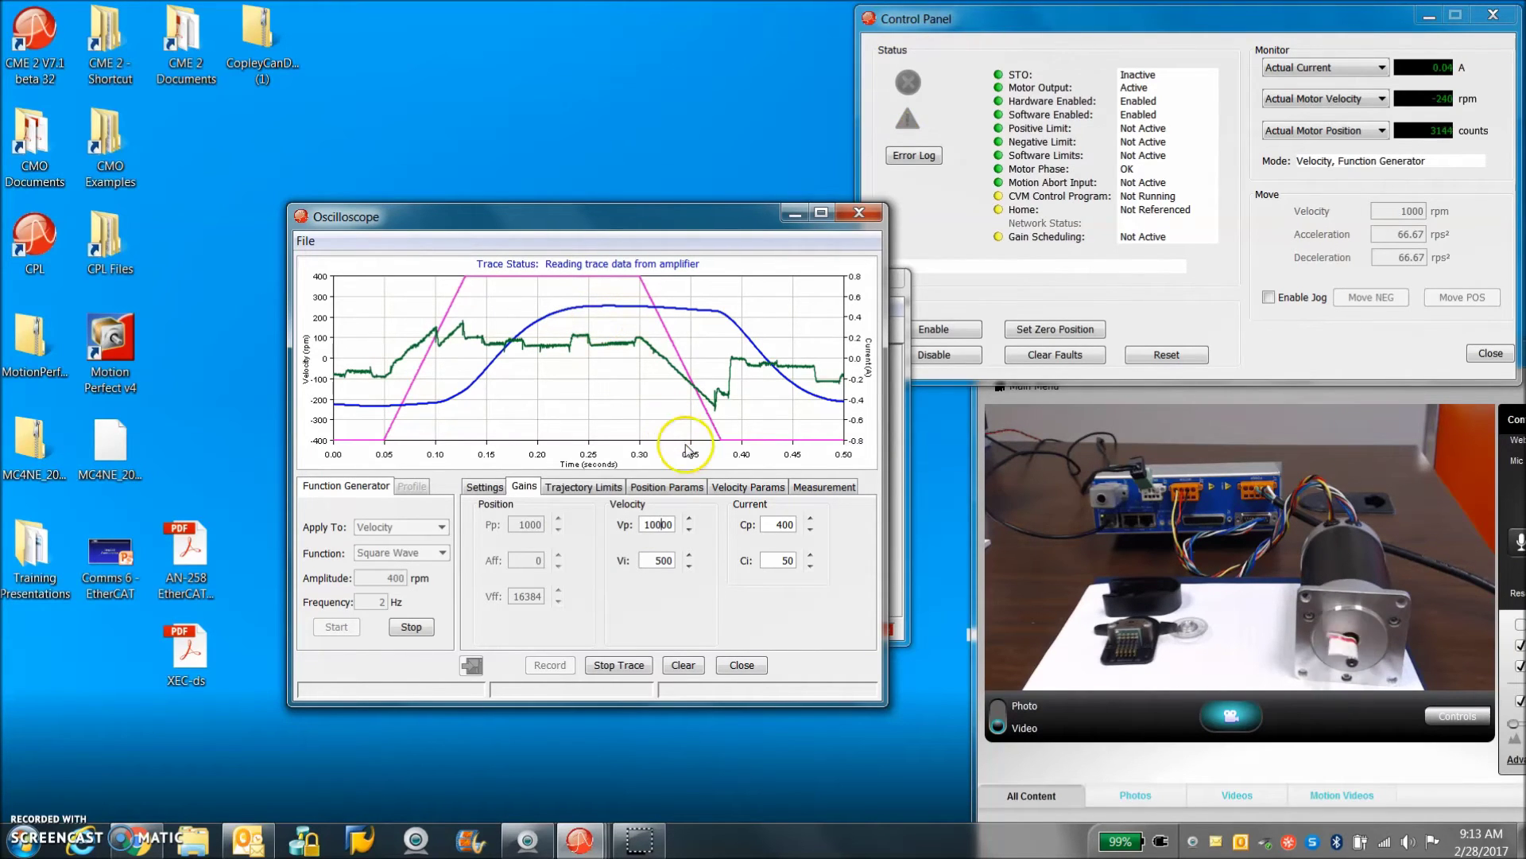
{"action": "left_click", "coordinate": [662, 560]}
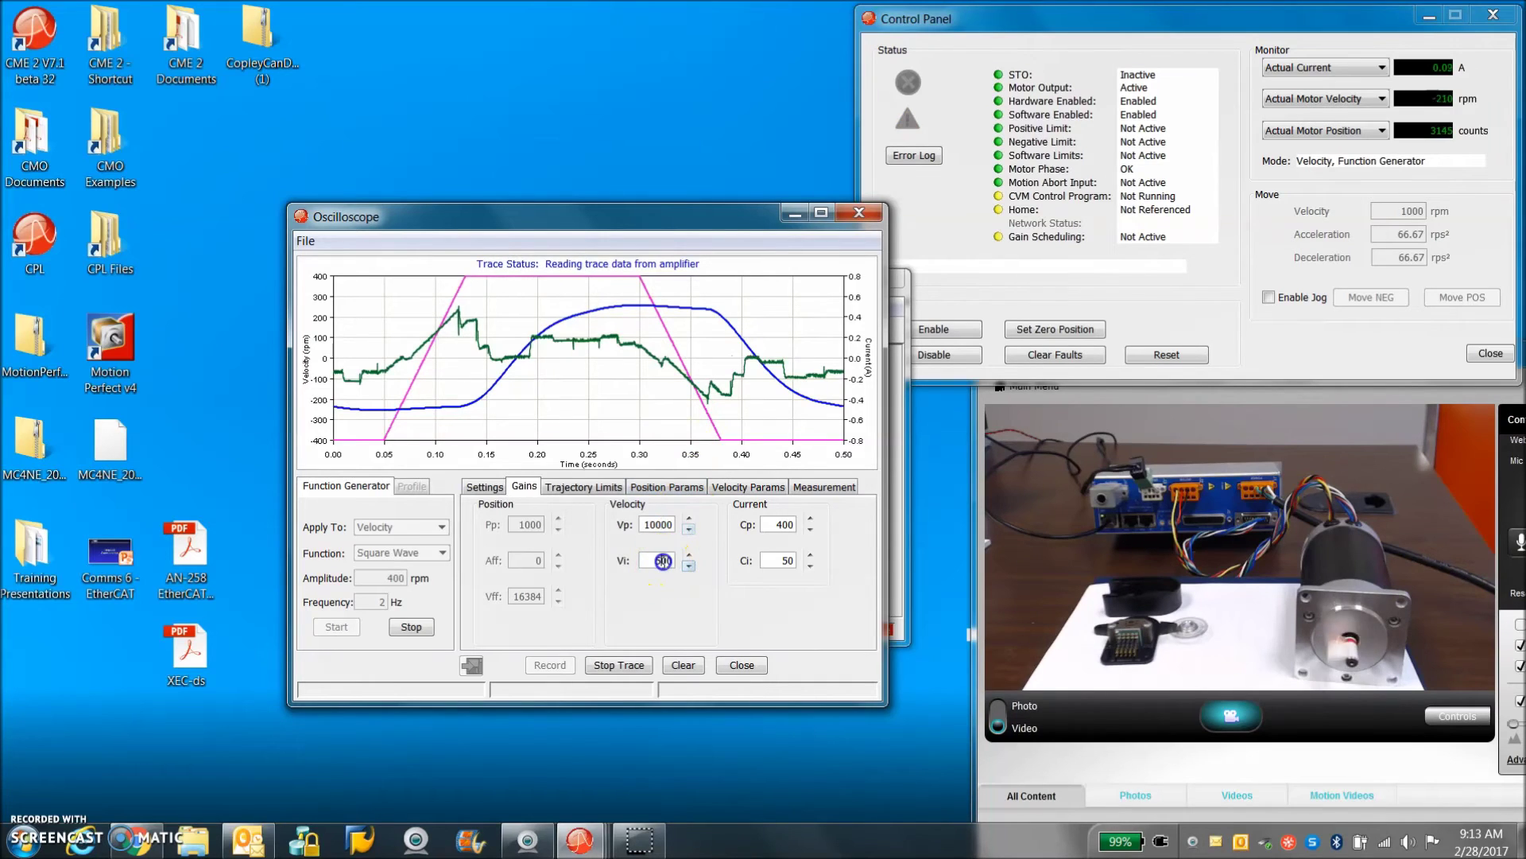
{"action": "type", "text": "00"}
{"action": "left_click", "coordinate": [663, 524]}
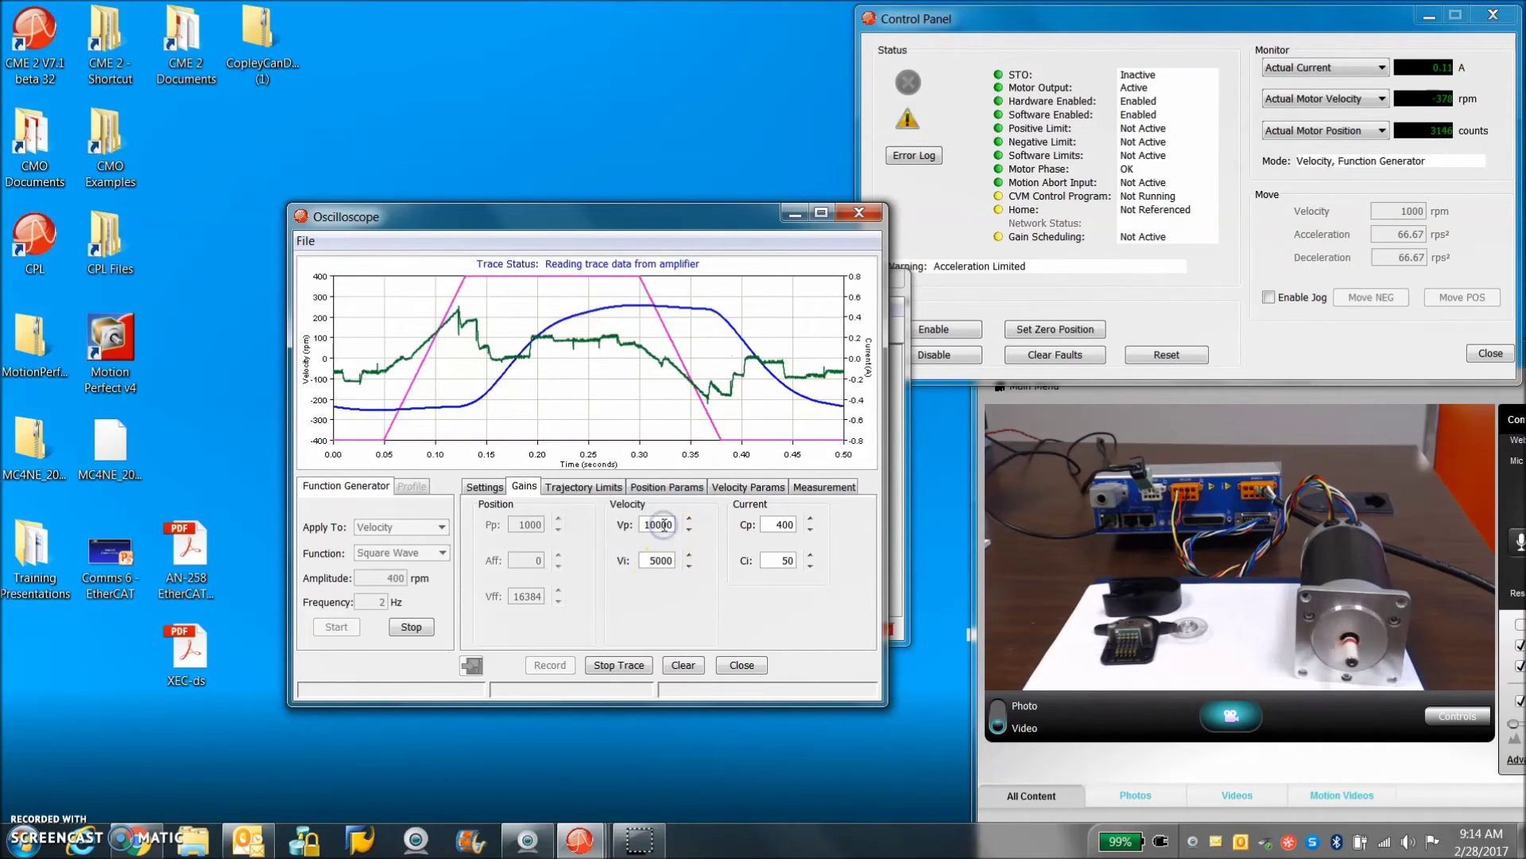
Try Vi 10000, then return Vi to 5000.
{"action": "left_click", "coordinate": [666, 556]}
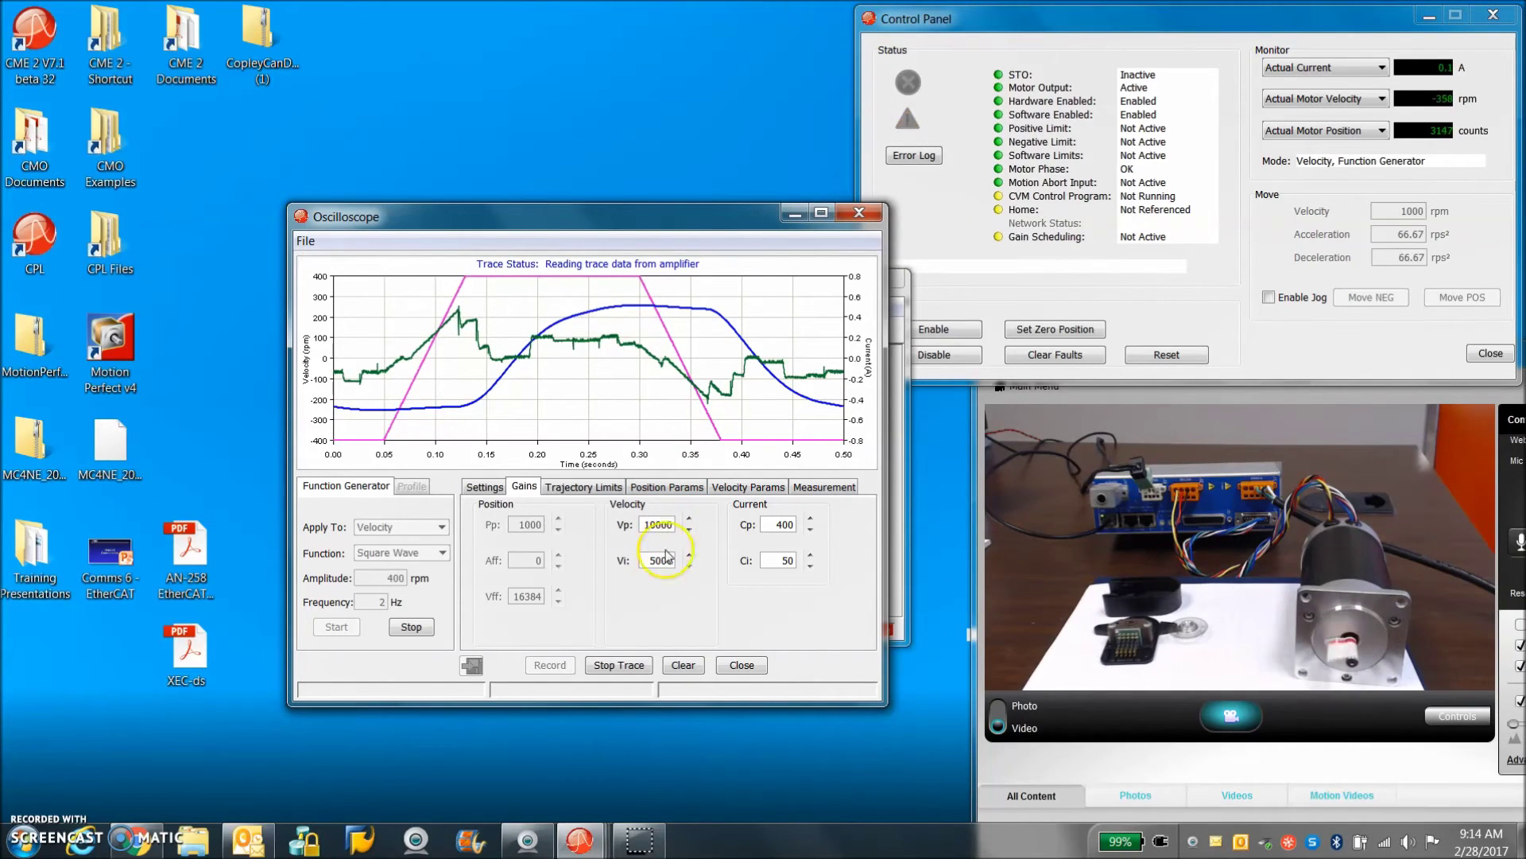
{"action": "left_click", "coordinate": [652, 562]}
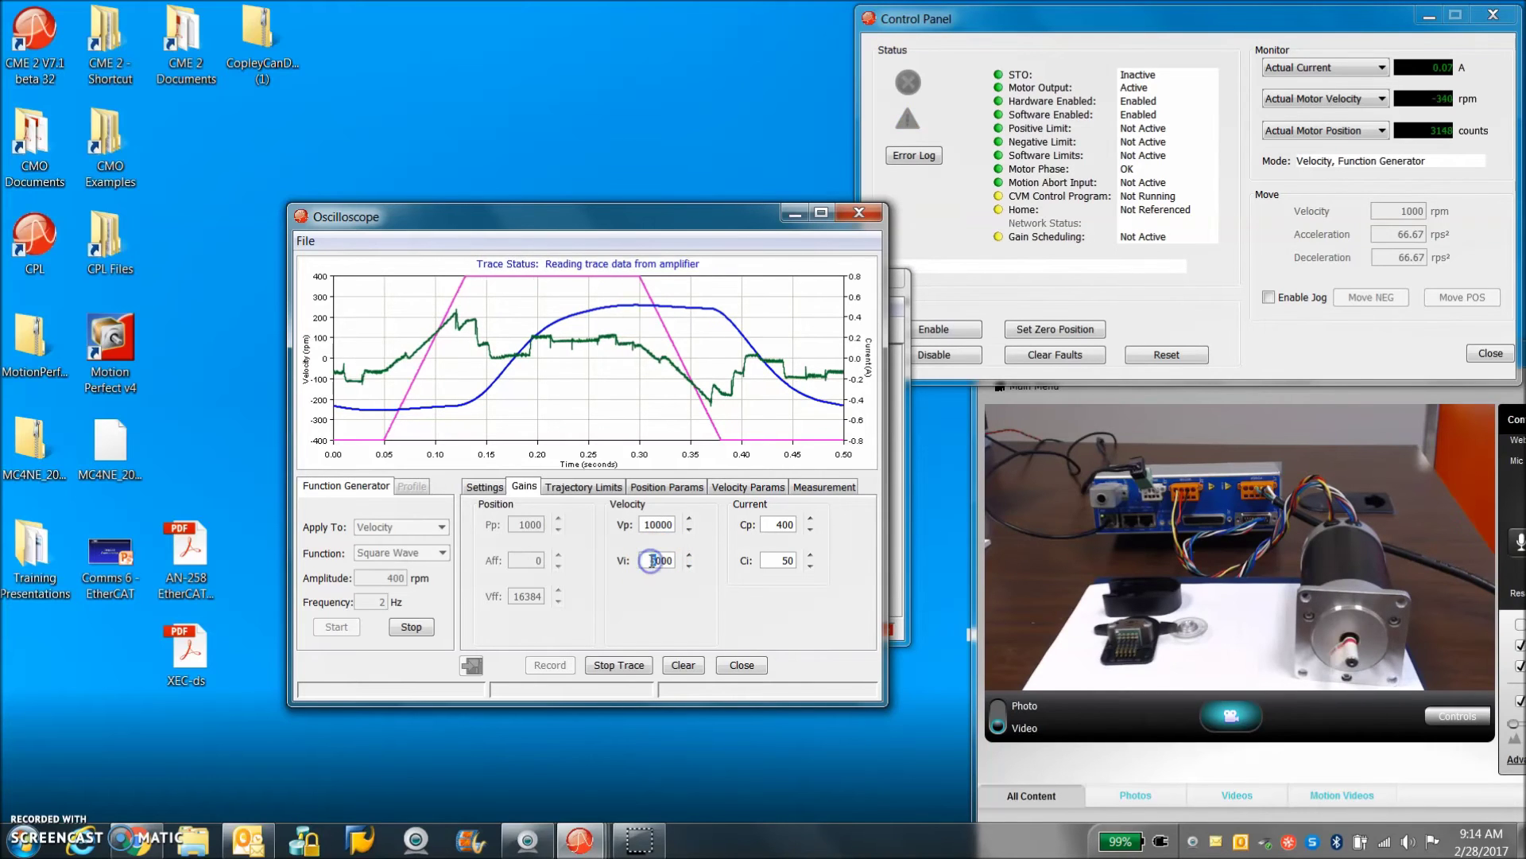
{"action": "key", "text": "BackSpace"}
{"action": "type", "text": "10"}
{"action": "left_click", "coordinate": [656, 520]}
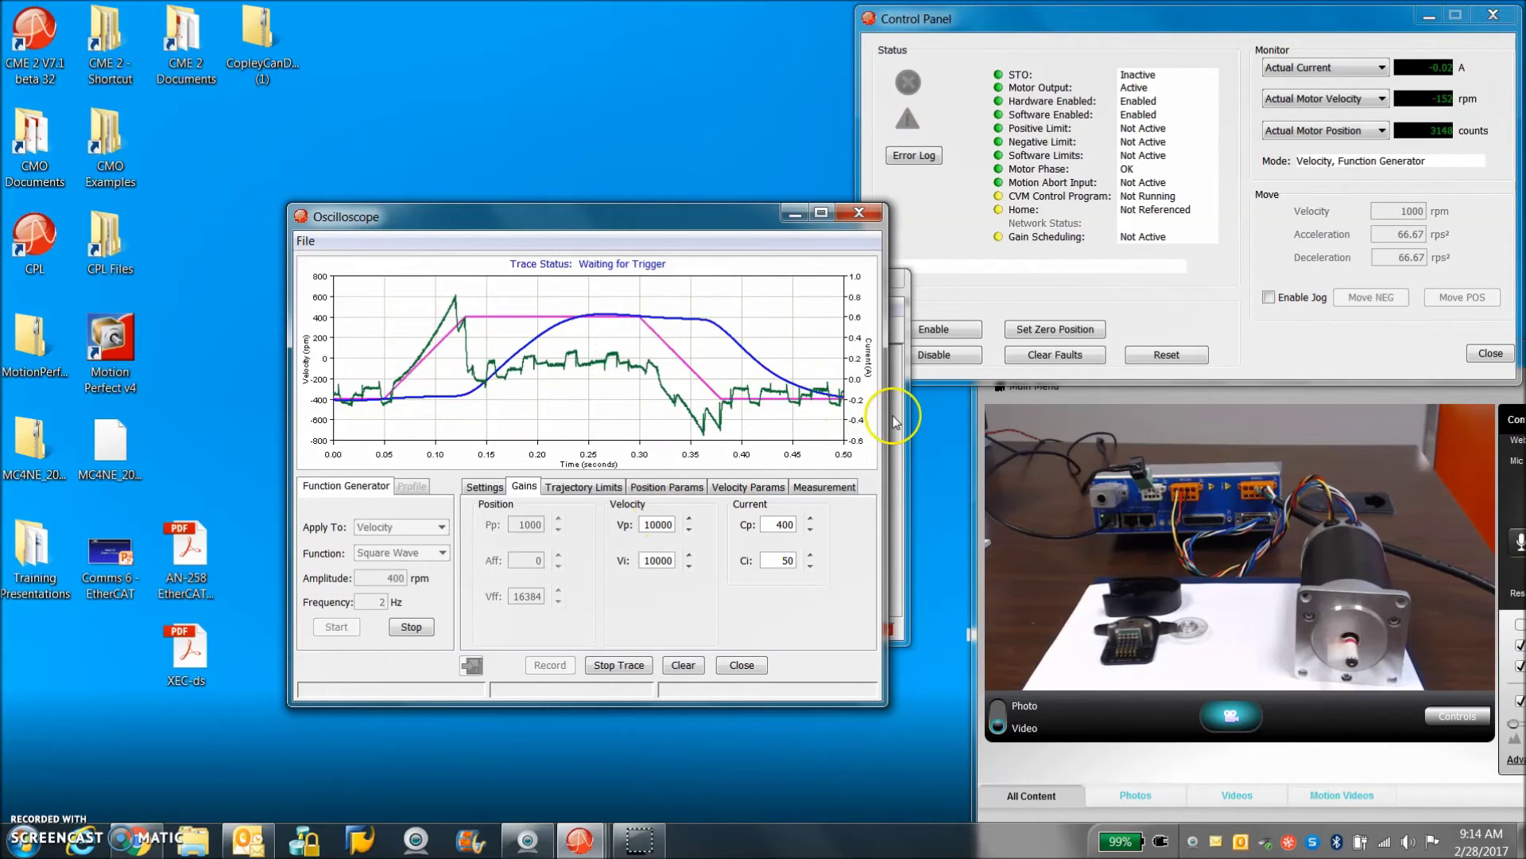
{"action": "left_click", "coordinate": [643, 562]}
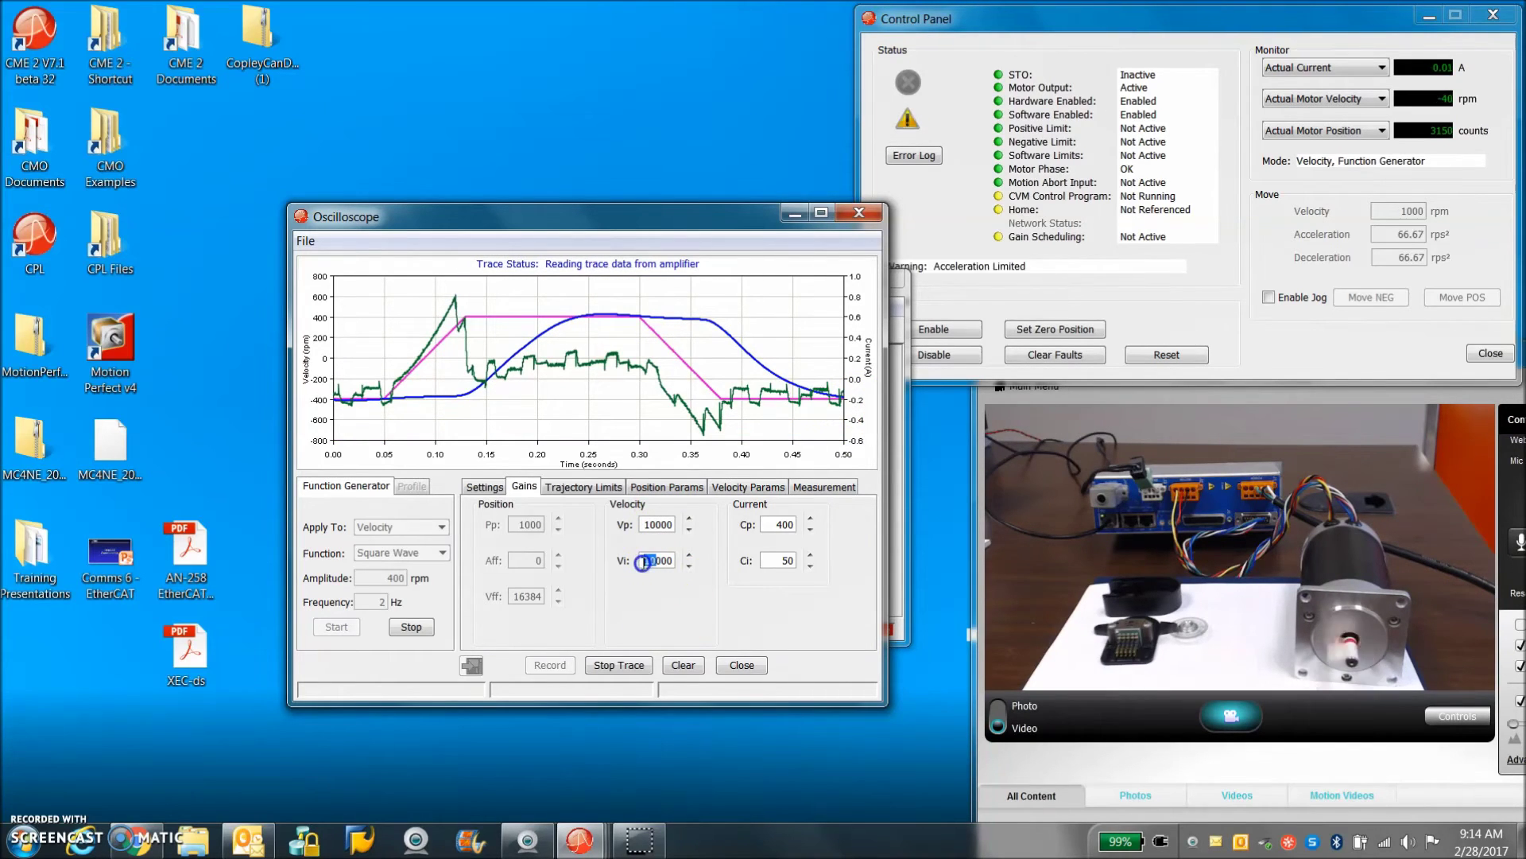
{"action": "key", "text": "shift+Right"}
{"action": "key", "text": "shift+Right"}
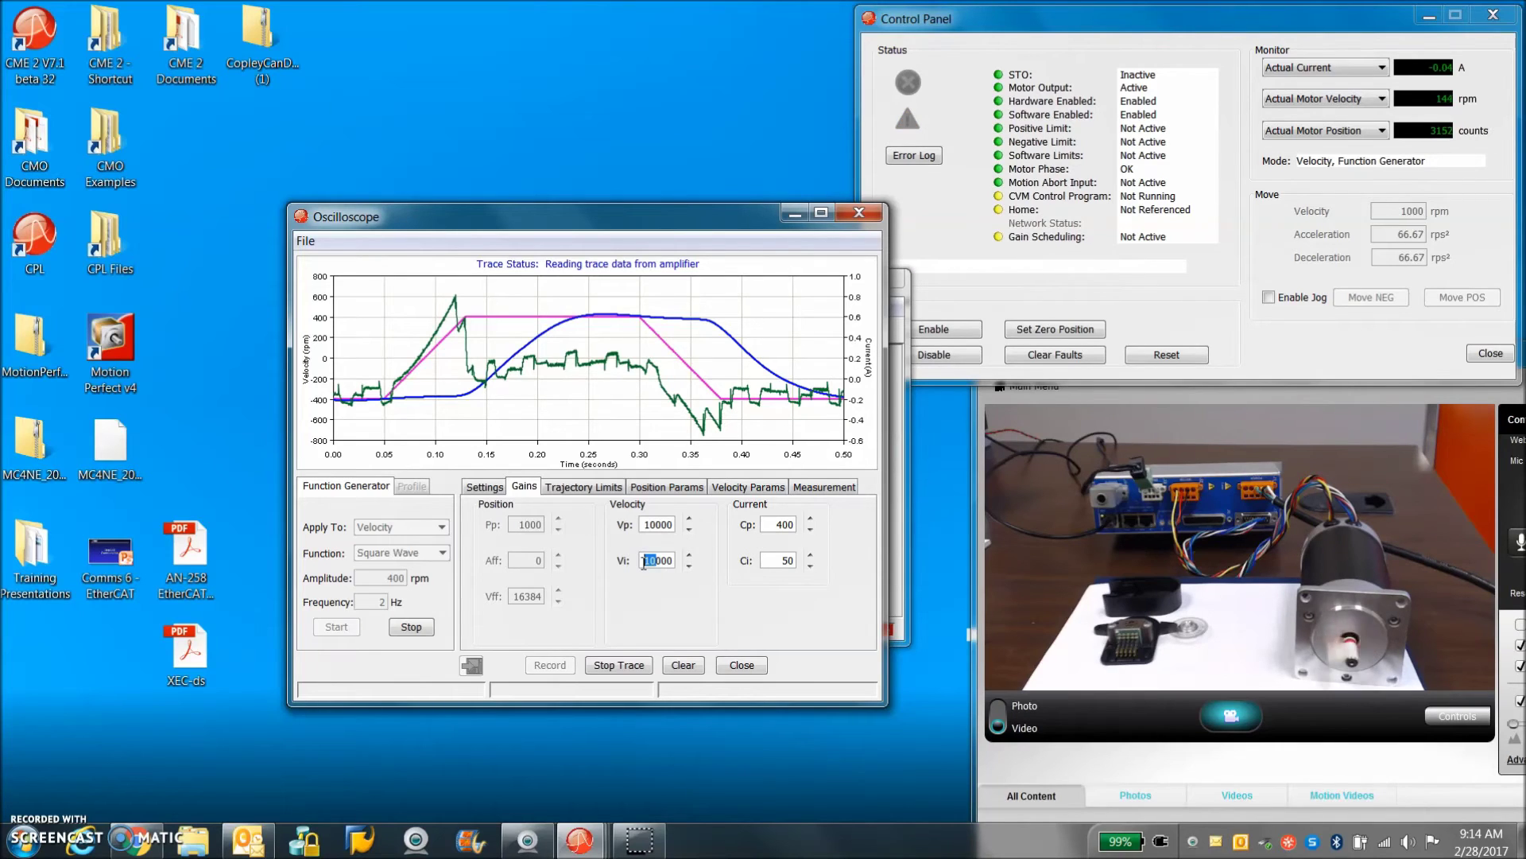
{"action": "left_click", "coordinate": [903, 455]}
Review the motor's hall feedback settings in Motor/Feedback.
{"action": "left_click", "coordinate": [826, 457]}
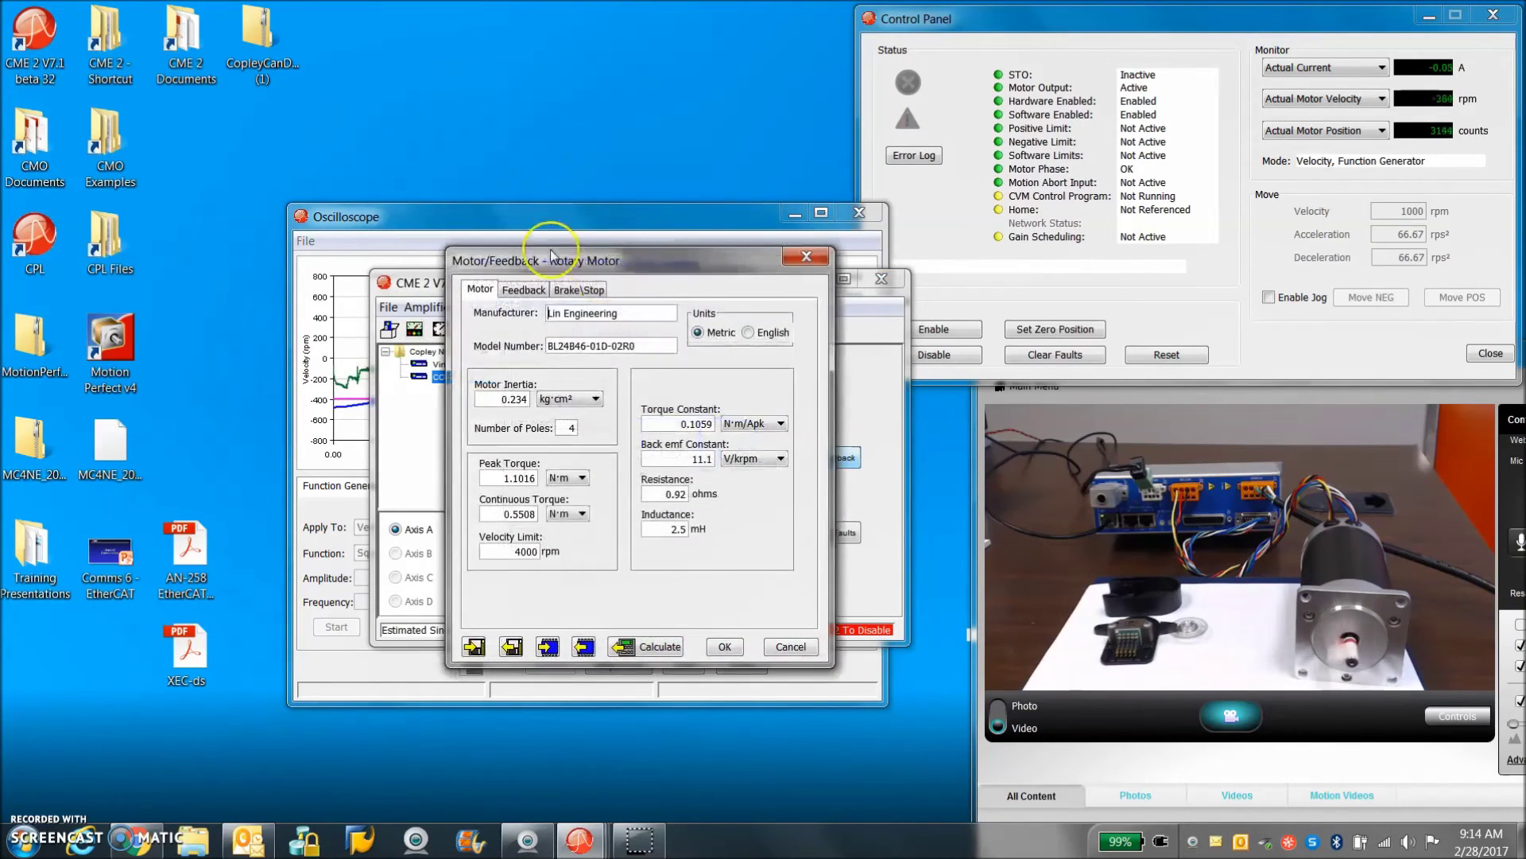
{"action": "left_click", "coordinate": [522, 289]}
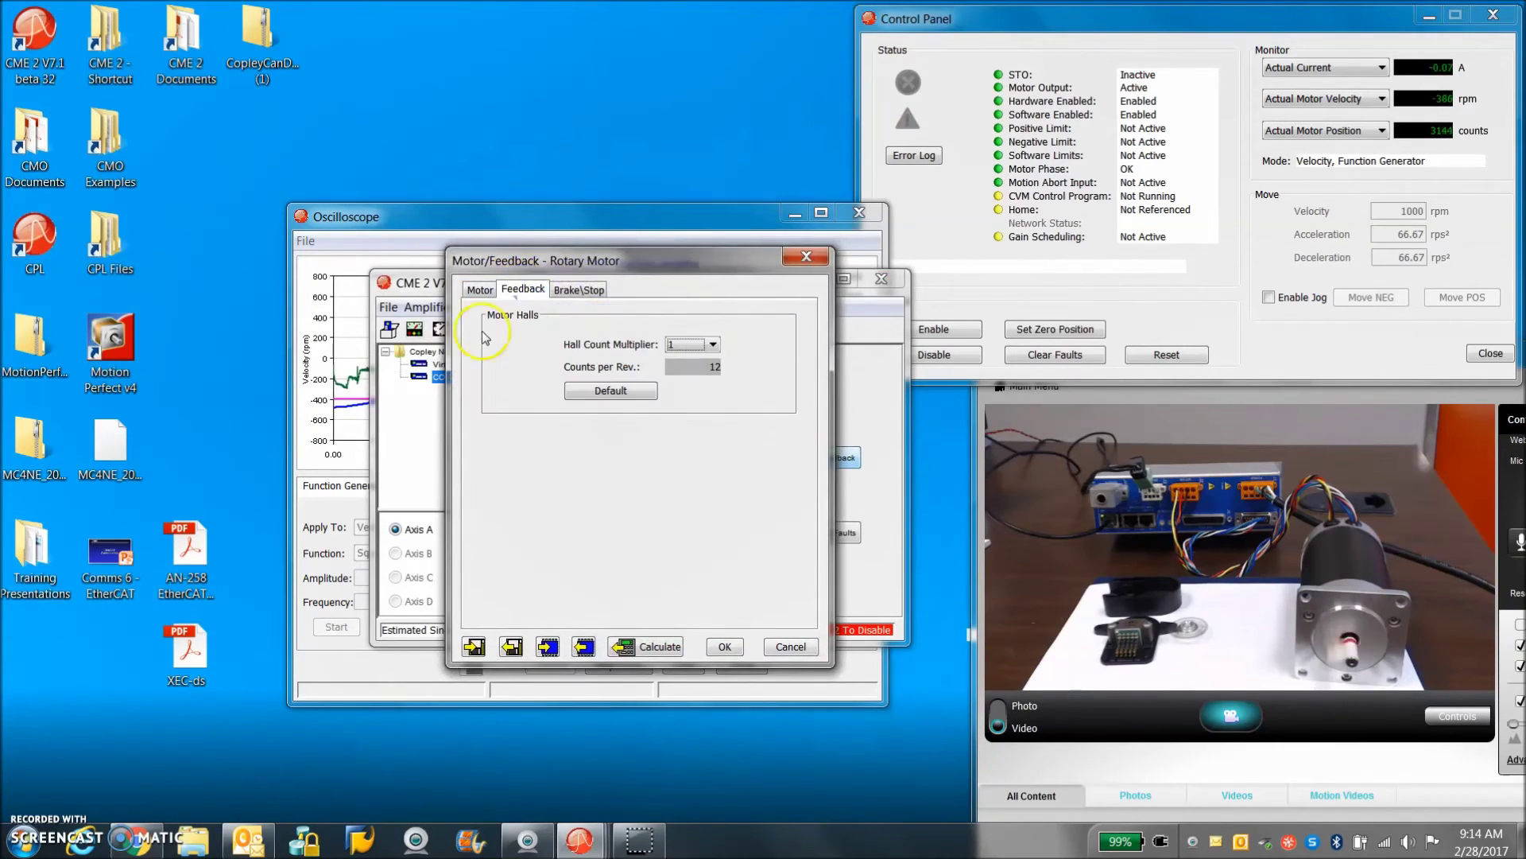
{"action": "left_click", "coordinate": [806, 258]}
Stop the square-wave function generator and set Vi to 0.
{"action": "left_click", "coordinate": [696, 215]}
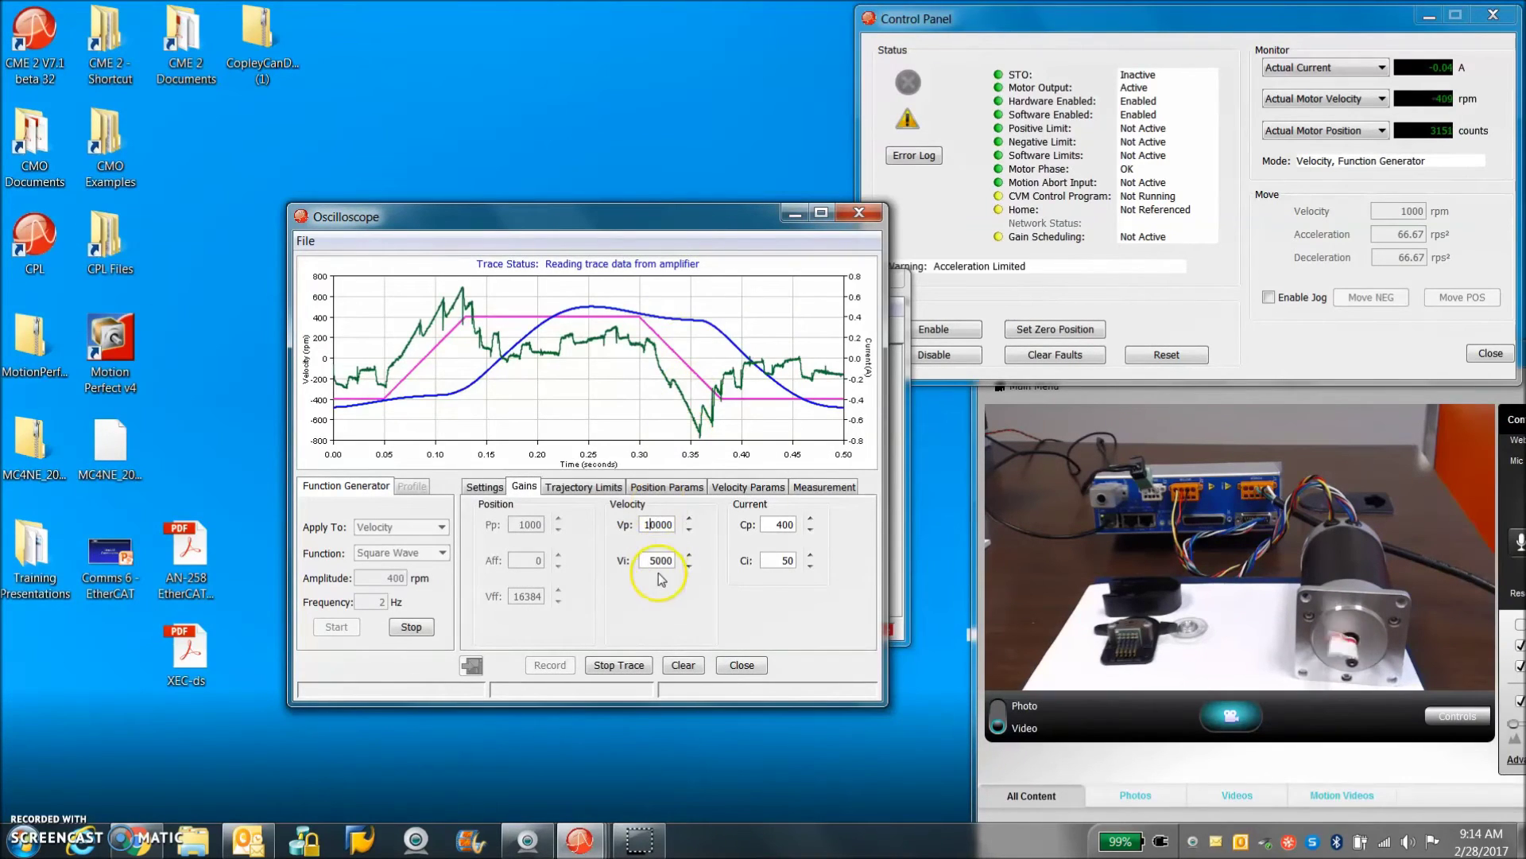
{"action": "left_click", "coordinate": [410, 628]}
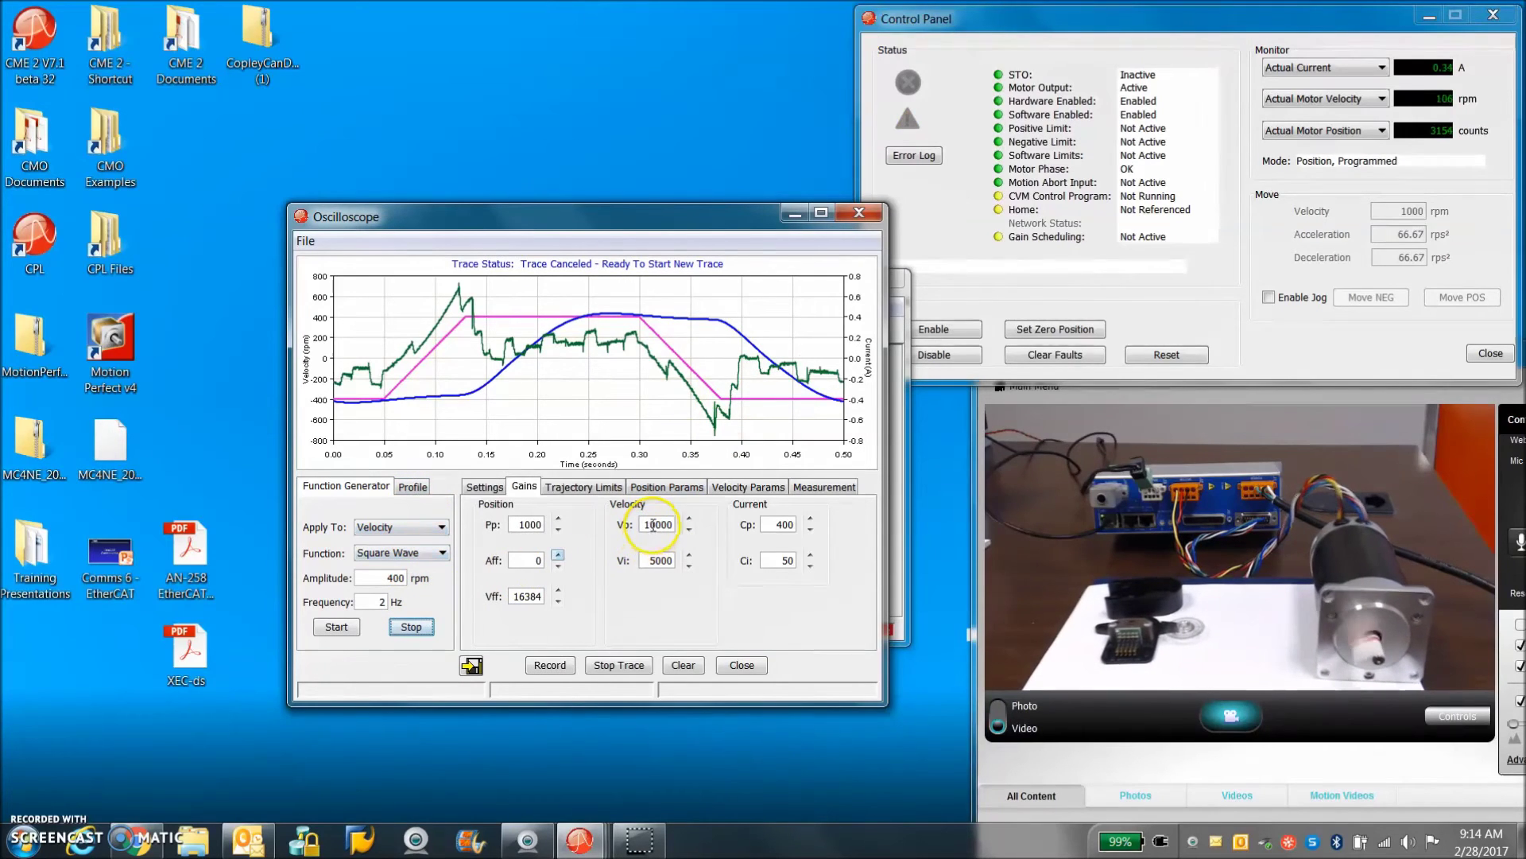
{"action": "left_click_drag", "start_coordinate": [673, 525], "coordinate": [661, 562]}
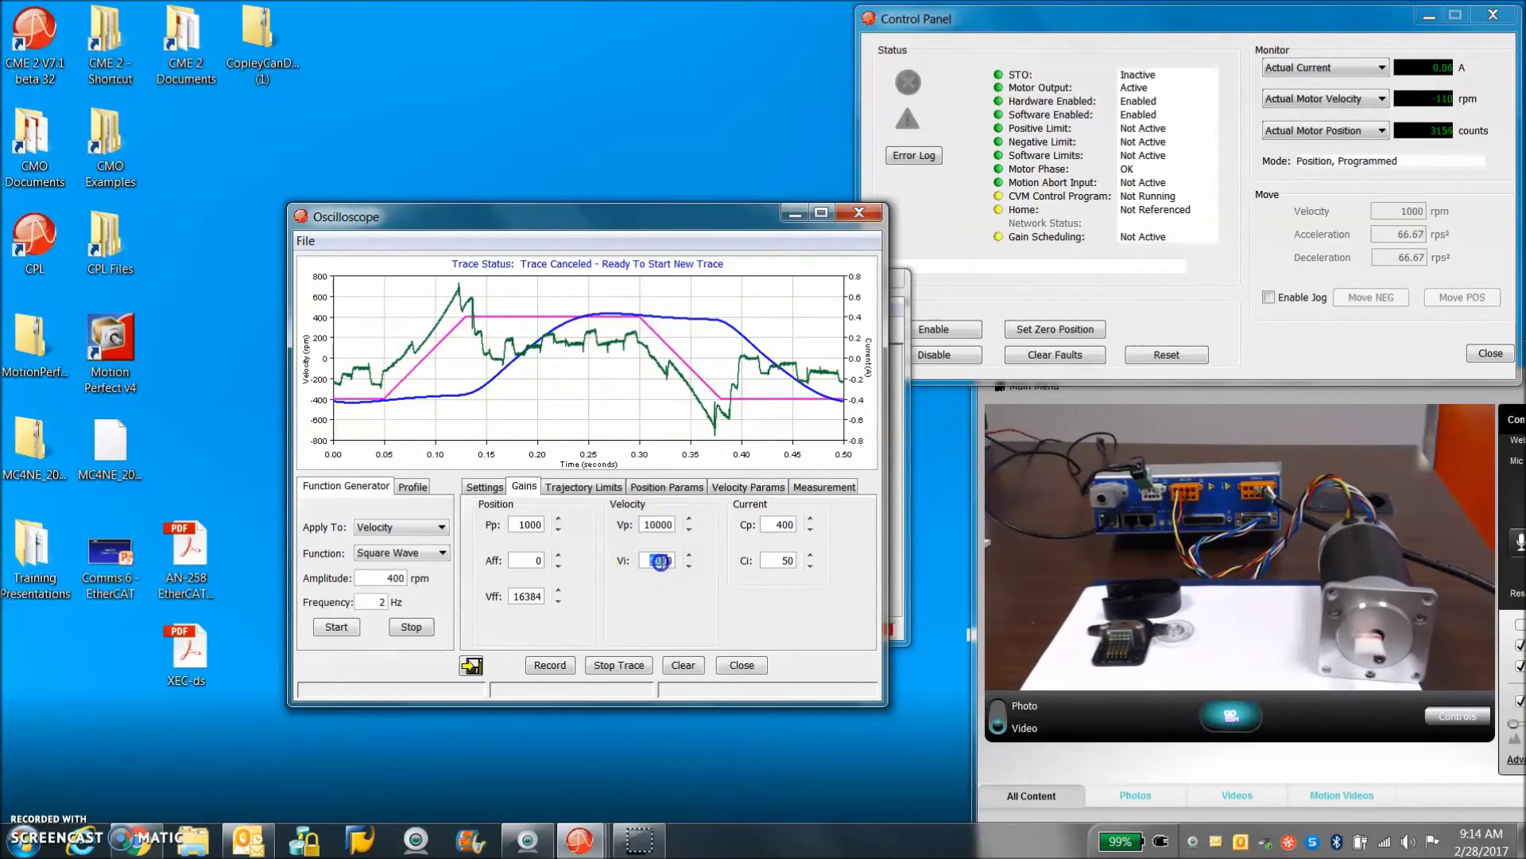
{"action": "type", "text": "0"}
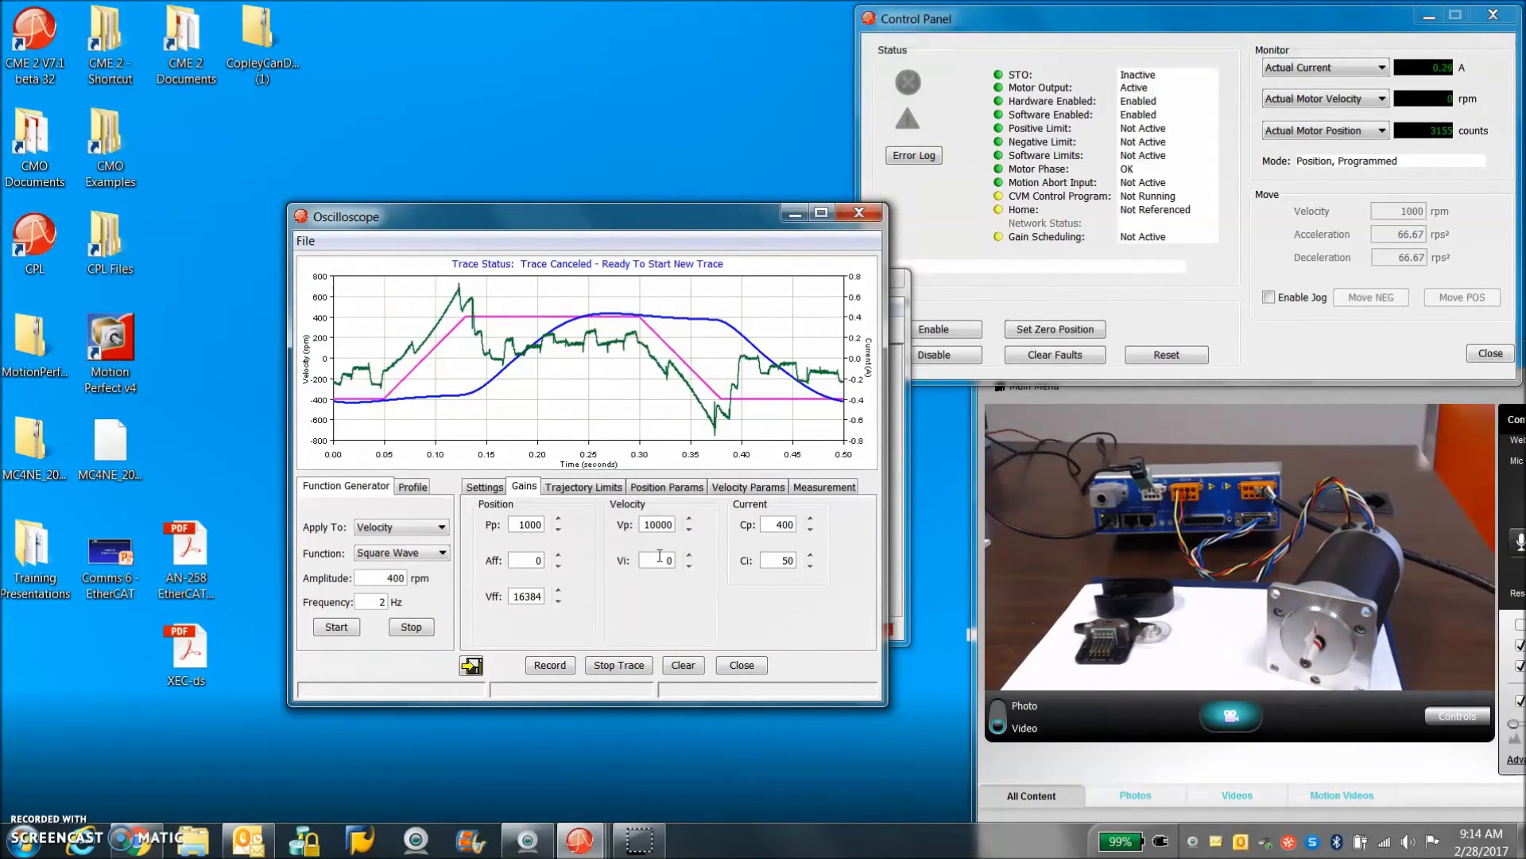
Review the 1200-count relative trapezoid move's trajectory limits and start it with trace capture.
{"action": "left_click", "coordinate": [413, 488]}
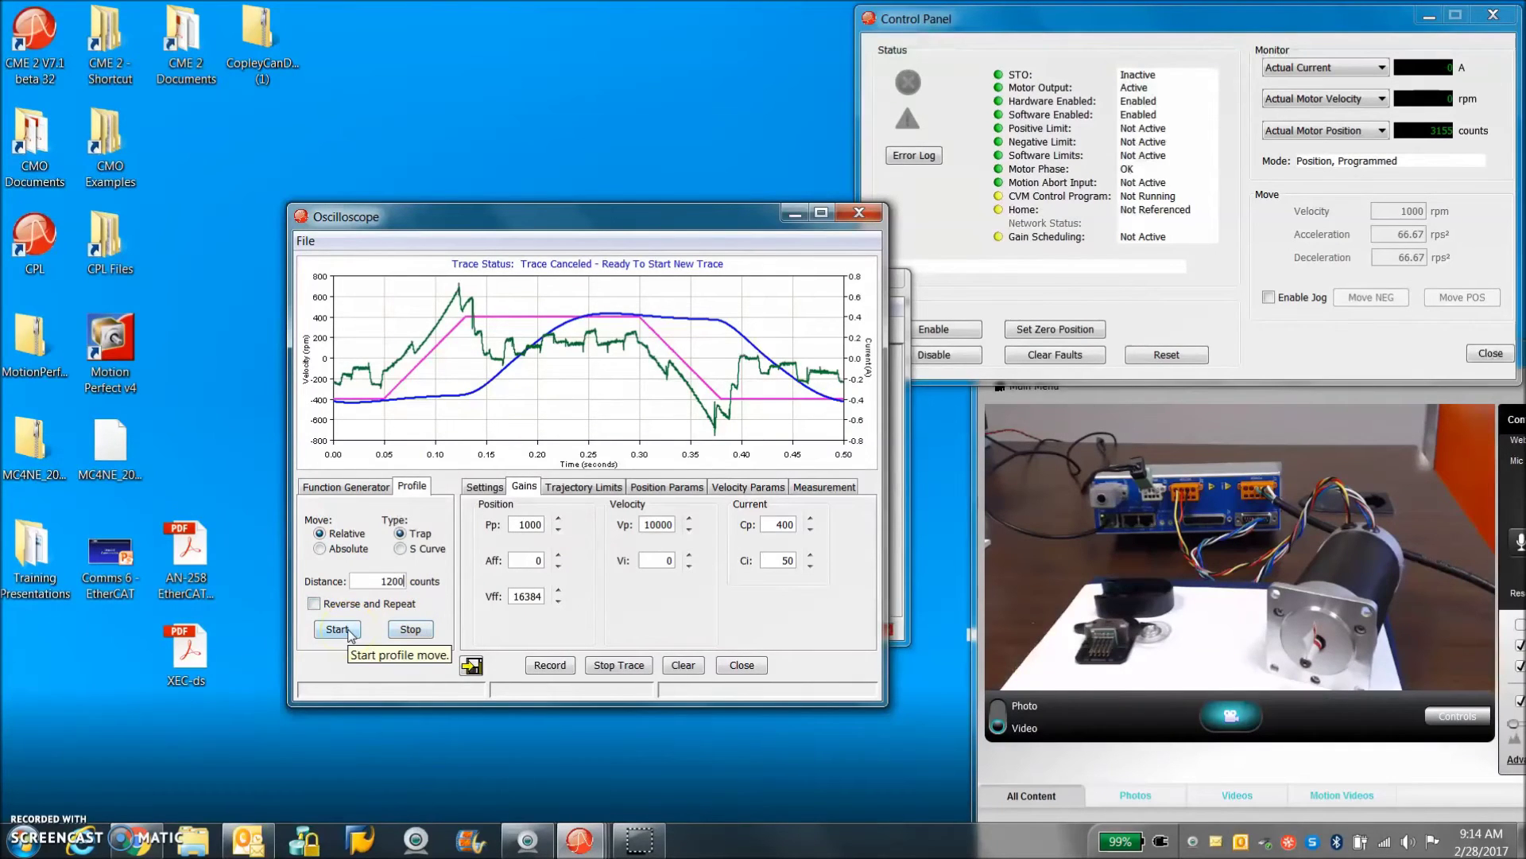
{"action": "left_click", "coordinate": [579, 486]}
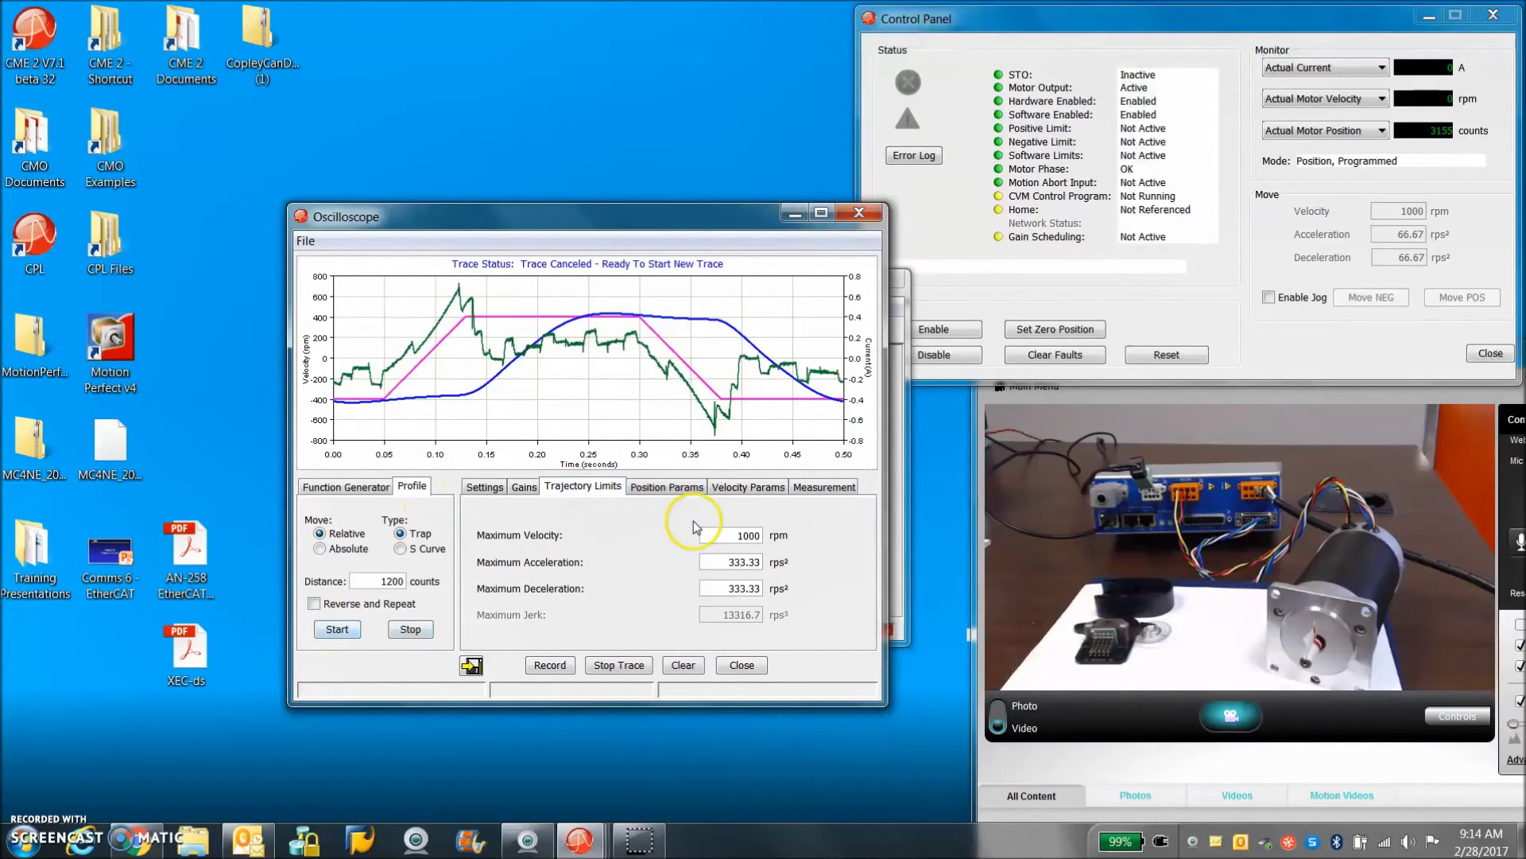
{"action": "left_click", "coordinate": [484, 487]}
{"action": "left_click", "coordinate": [337, 629]}
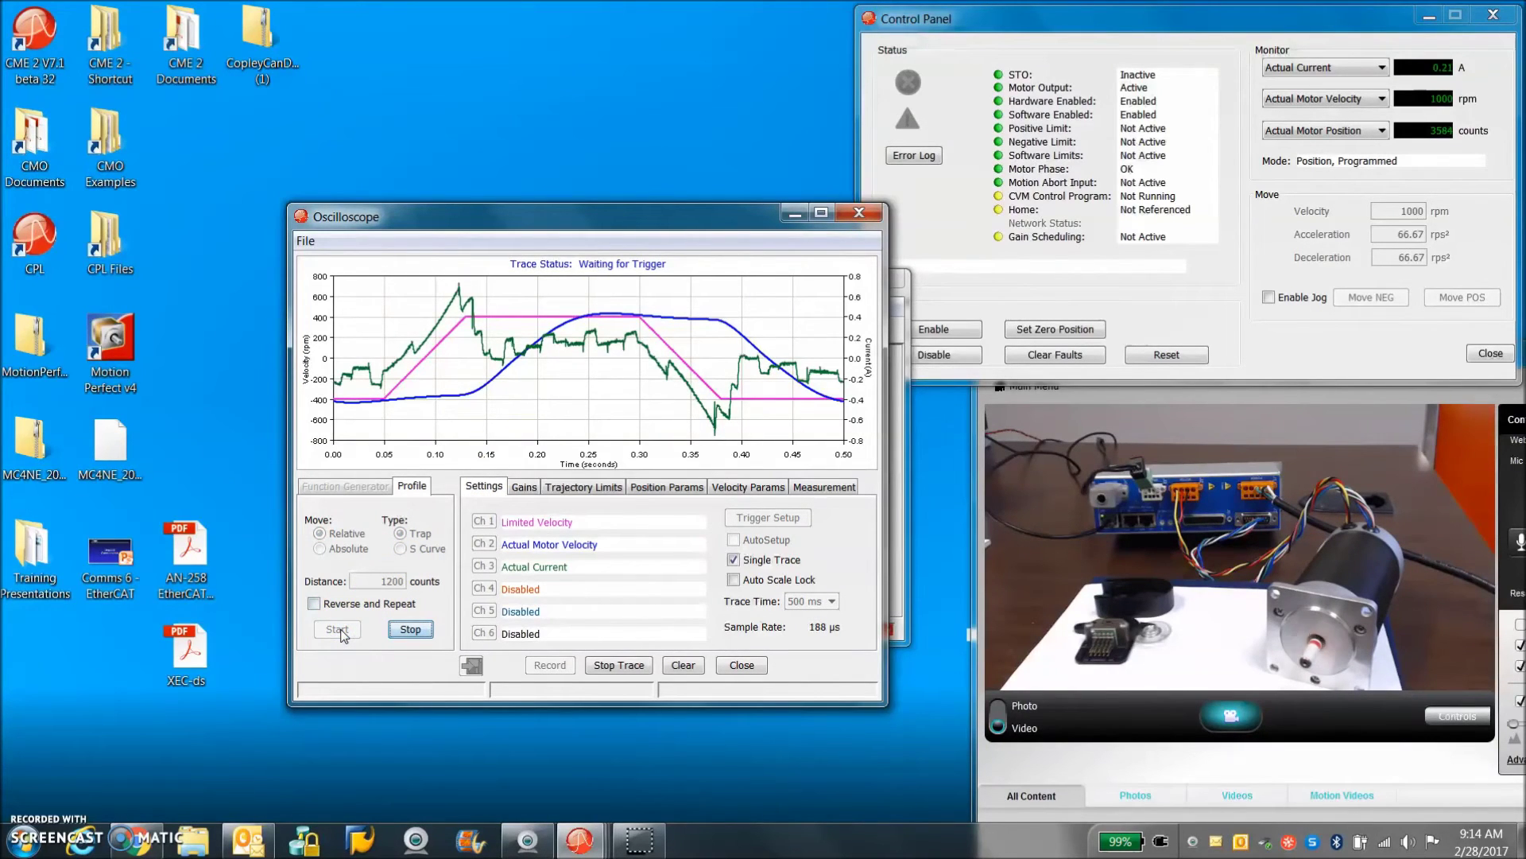
{"action": "left_click", "coordinate": [396, 588]}
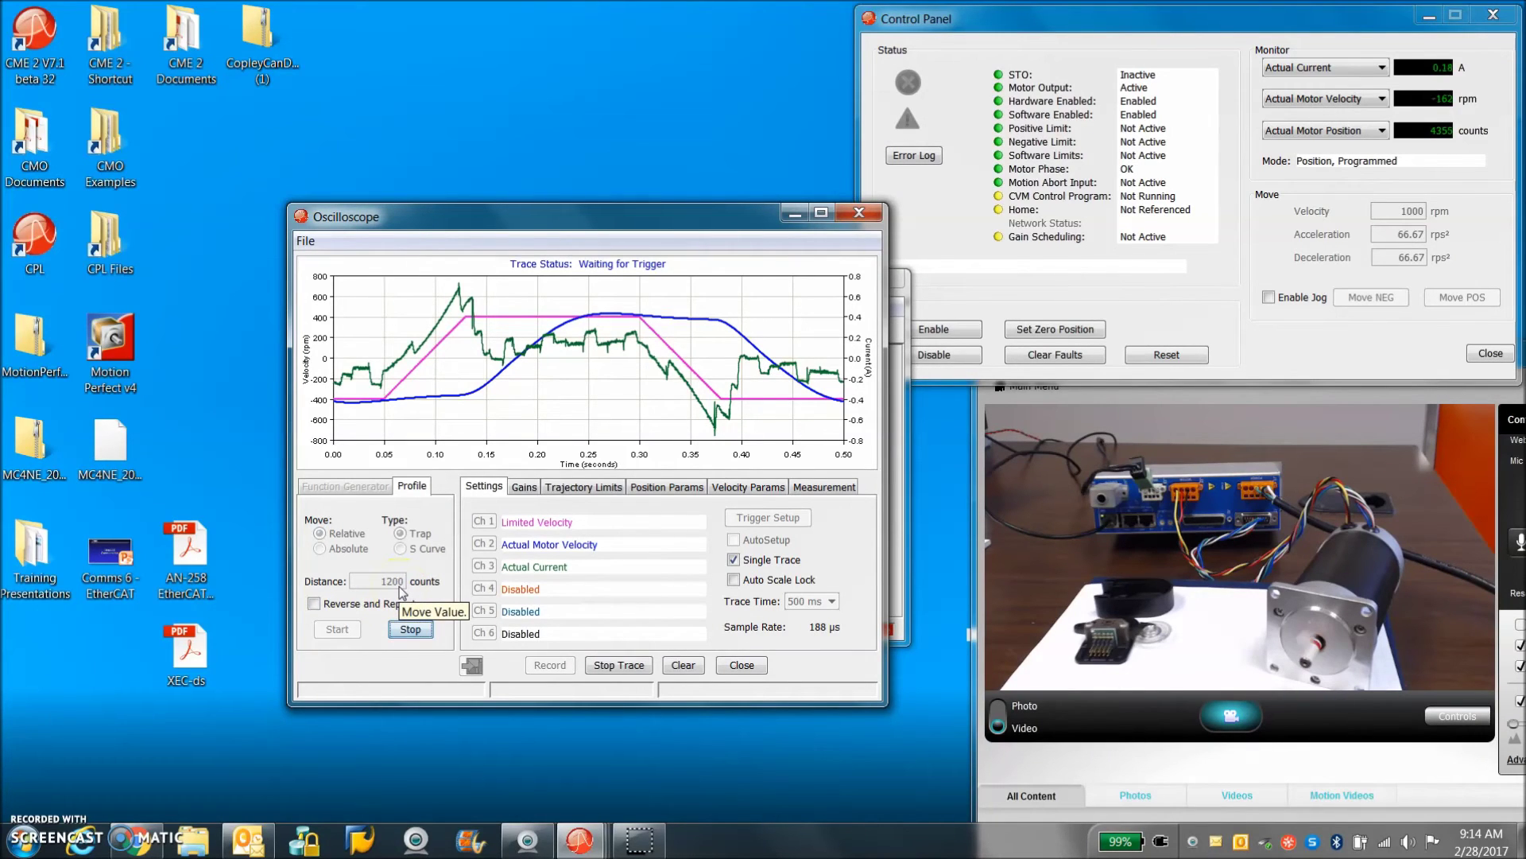
Cancel the pending trace, set channel 3 to Actual Current, and run another captured move.
{"action": "left_click", "coordinate": [997, 550]}
{"action": "left_click", "coordinate": [697, 540]}
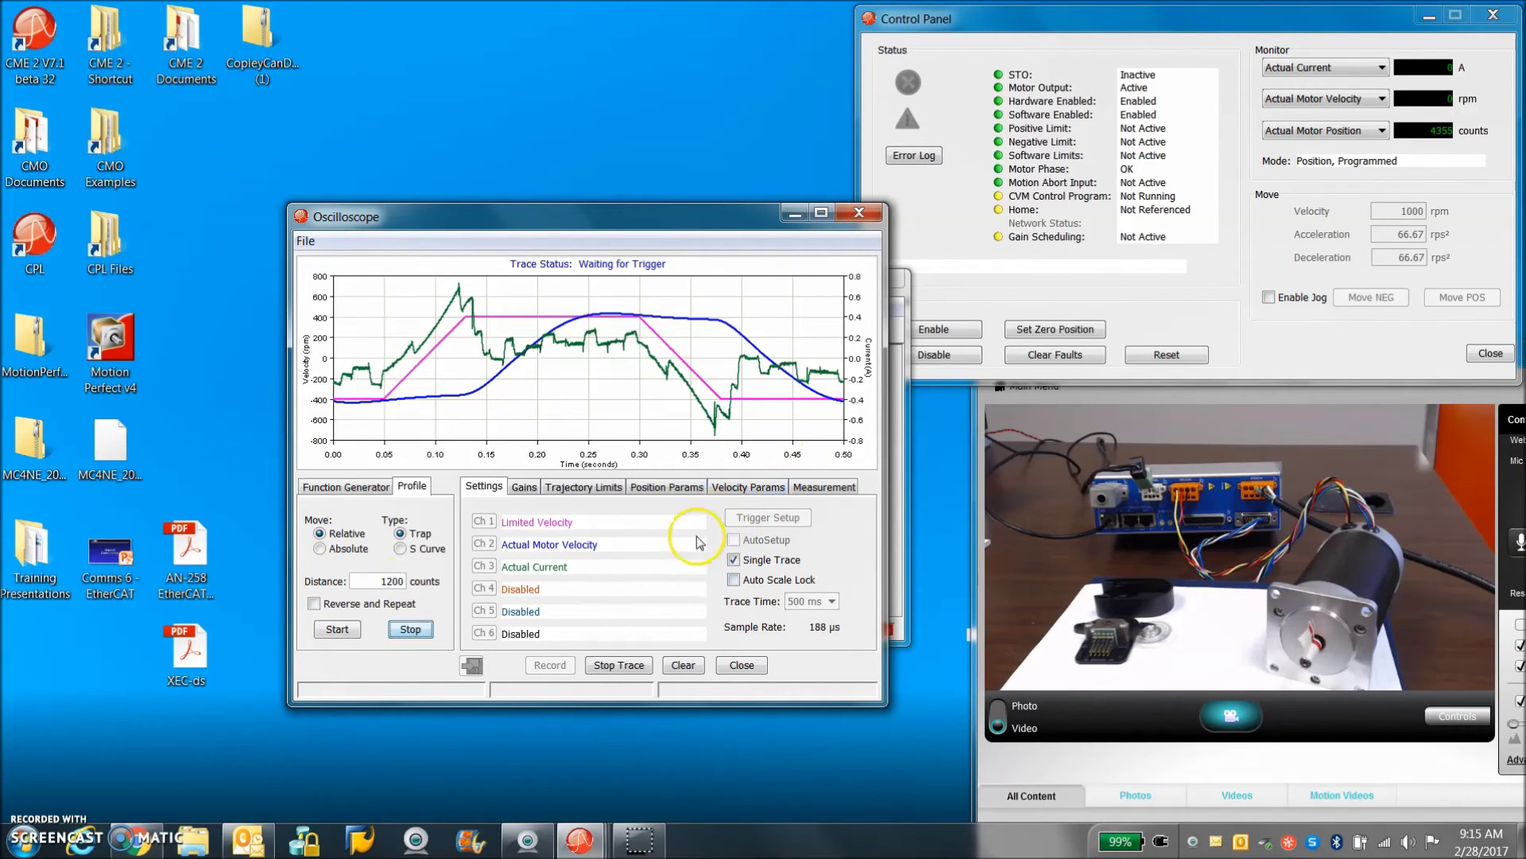
{"action": "left_click", "coordinate": [411, 630]}
{"action": "left_click", "coordinate": [710, 535]}
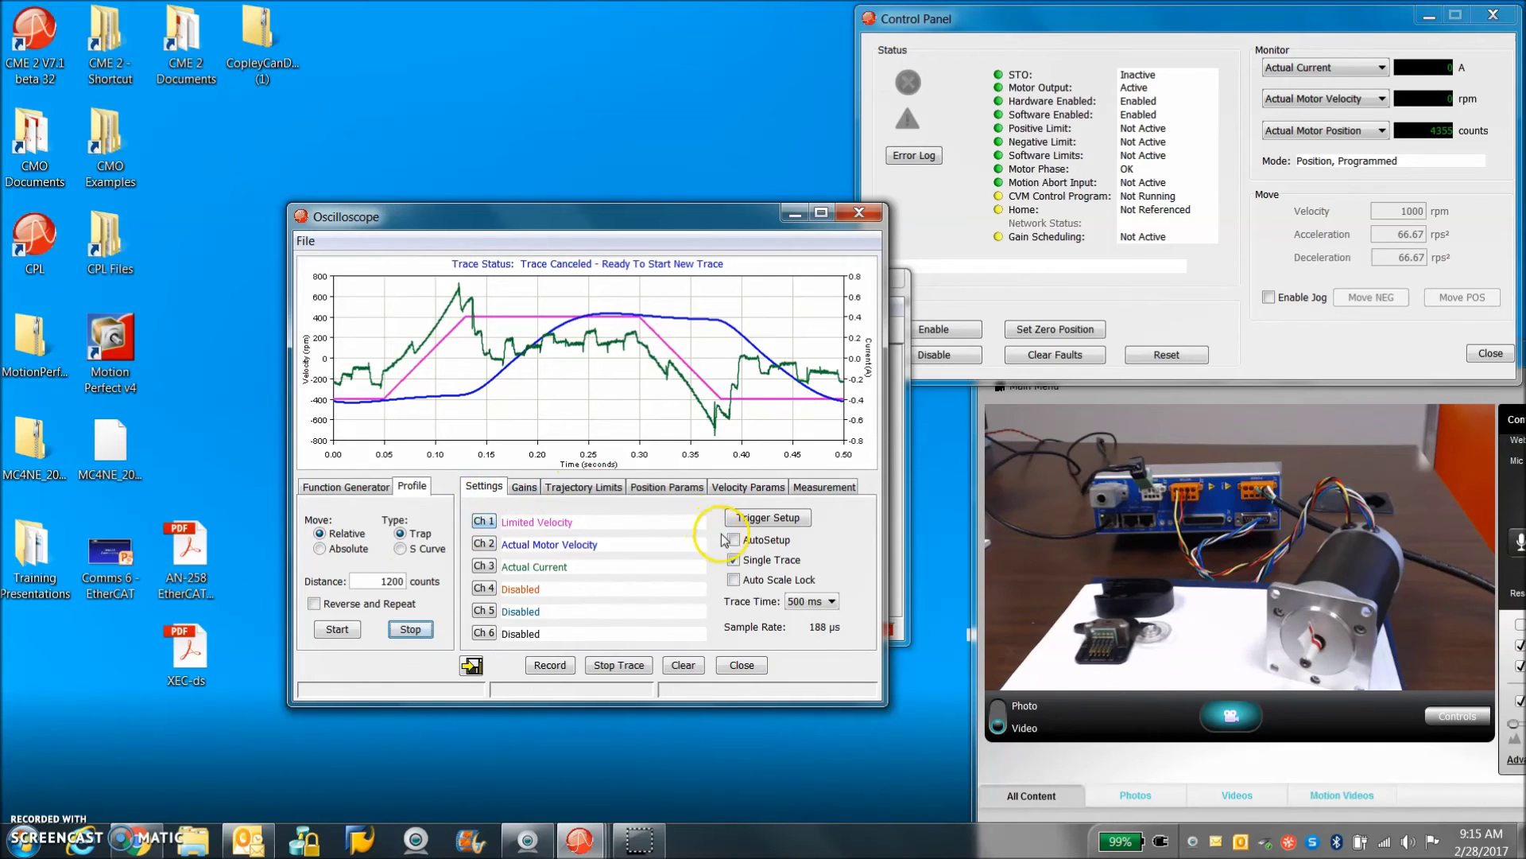
{"action": "left_click", "coordinate": [483, 566]}
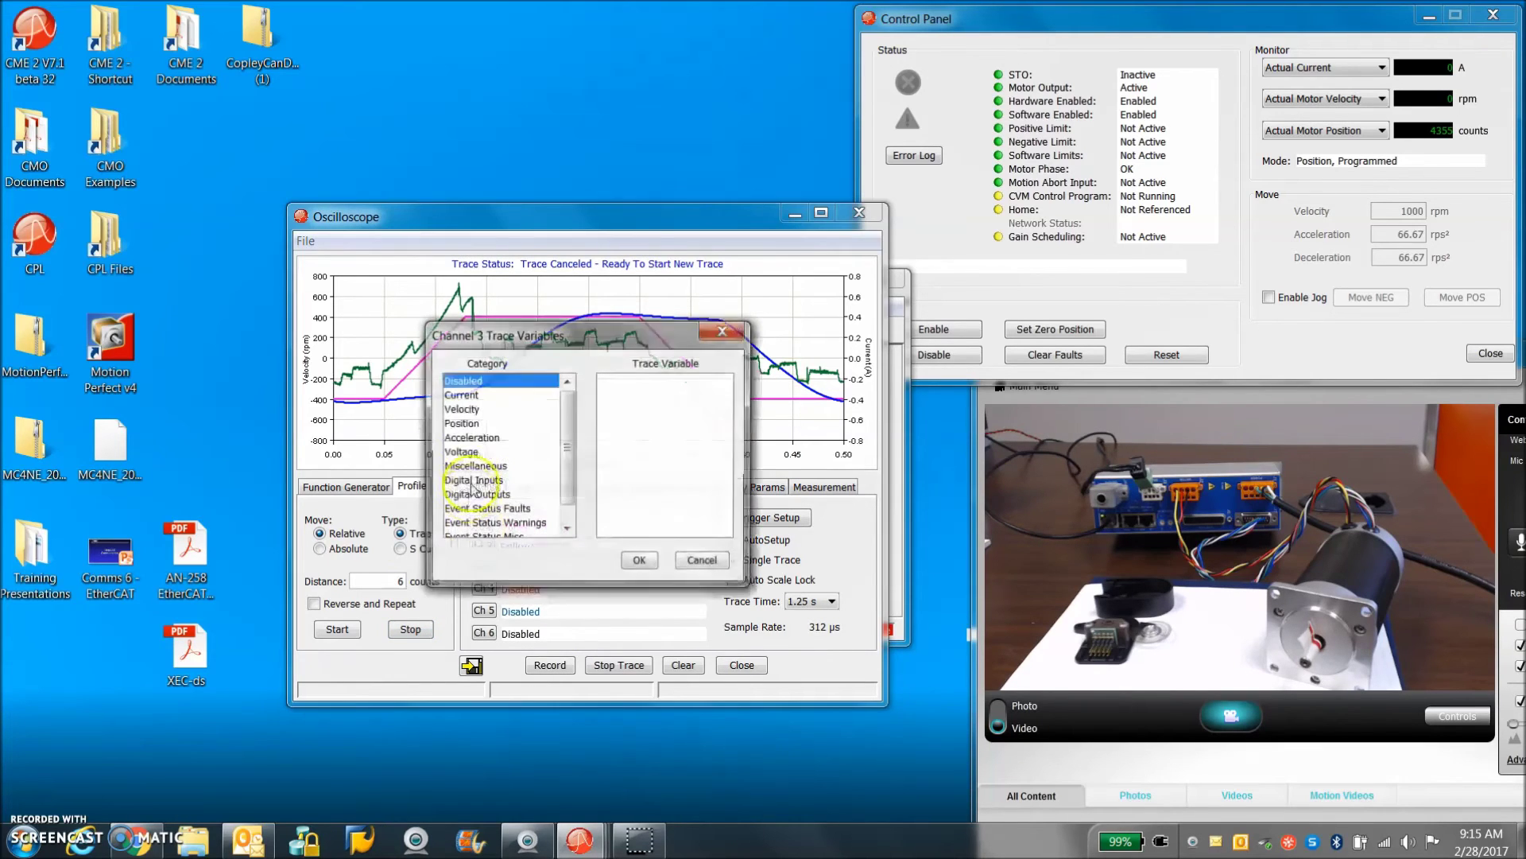
{"action": "left_click", "coordinate": [461, 395]}
{"action": "left_click", "coordinate": [631, 394]}
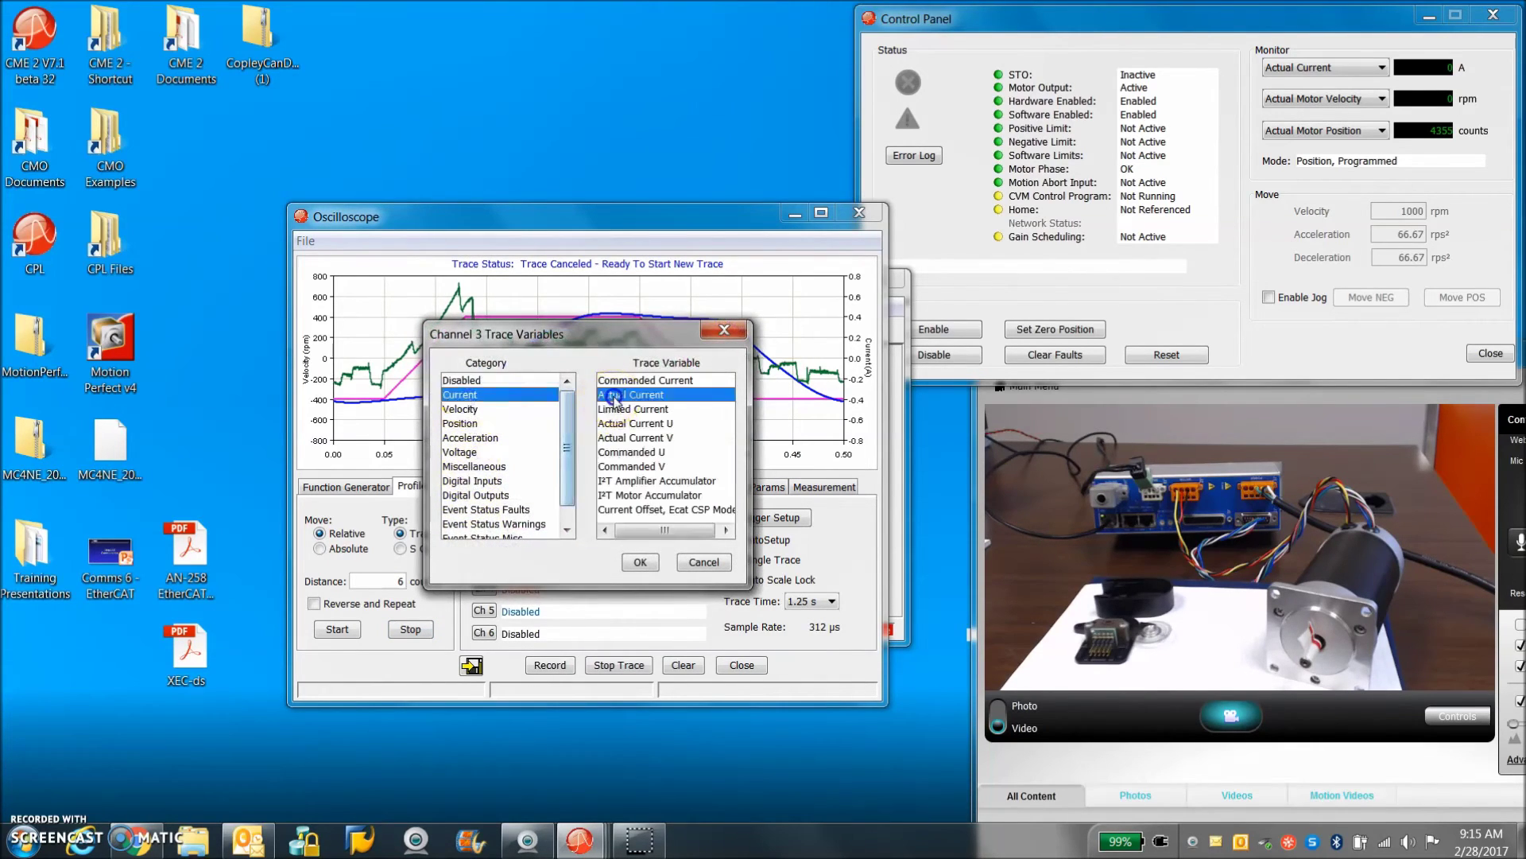
{"action": "left_click", "coordinate": [639, 564]}
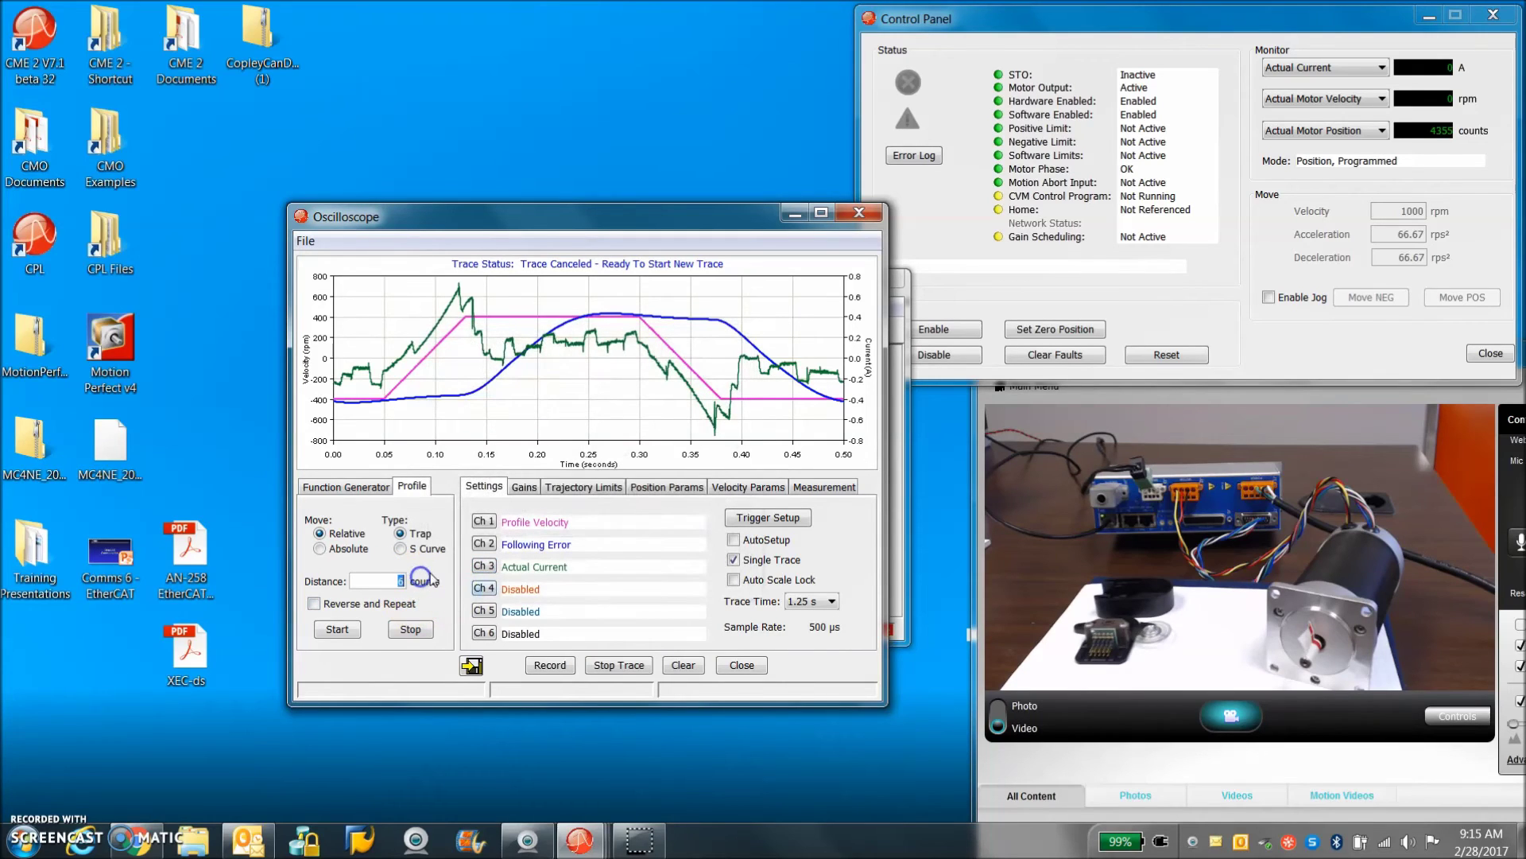
{"action": "left_click", "coordinate": [350, 631]}
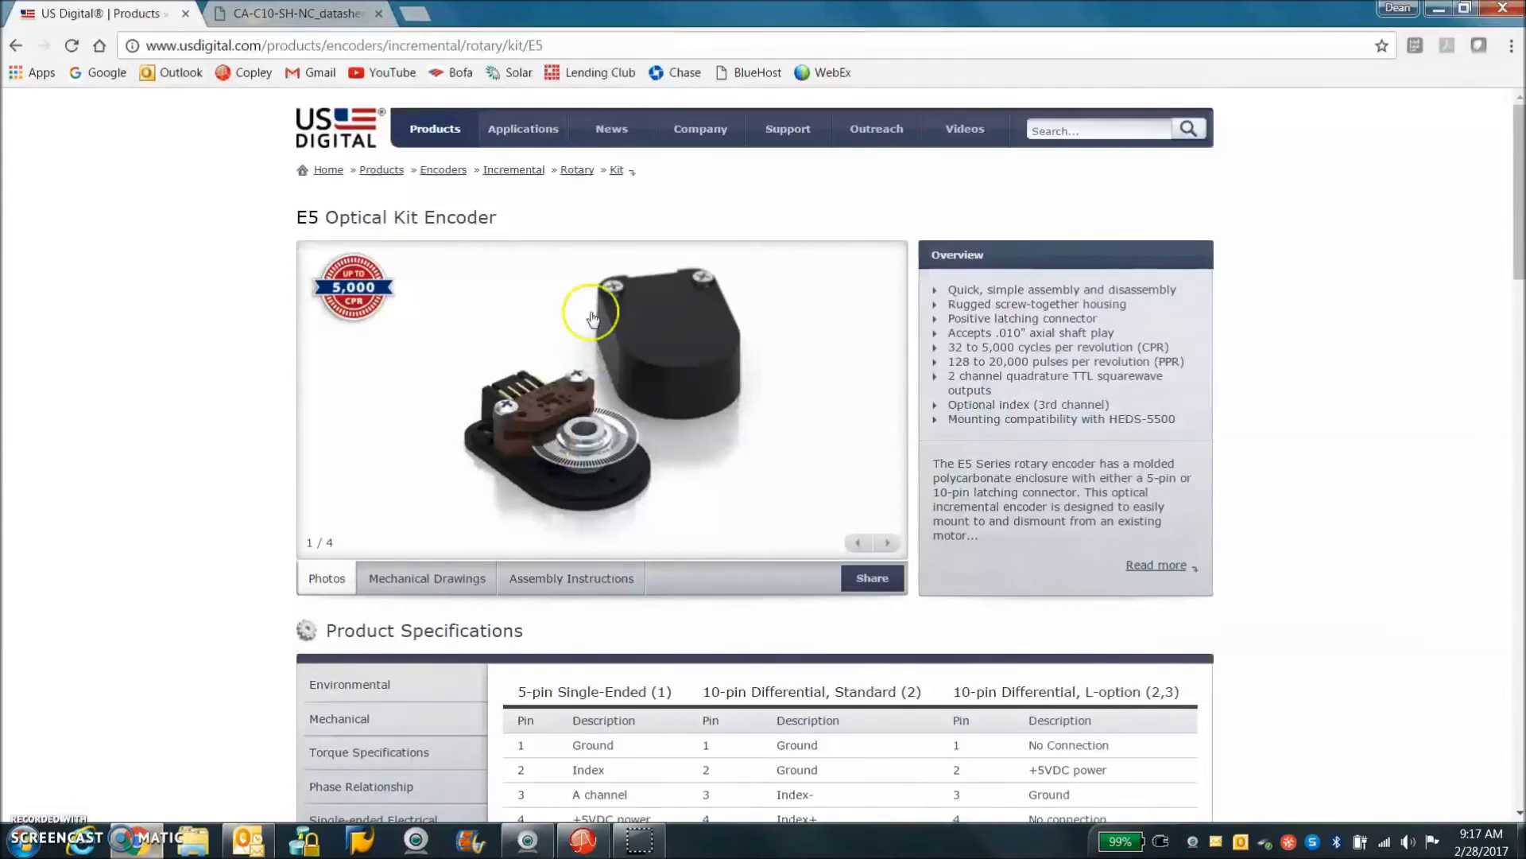
Check the E5 encoder pin-outs, then view the CA-C10-SH-NC datasheet's wire colours.
{"action": "left_click", "coordinate": [135, 839]}
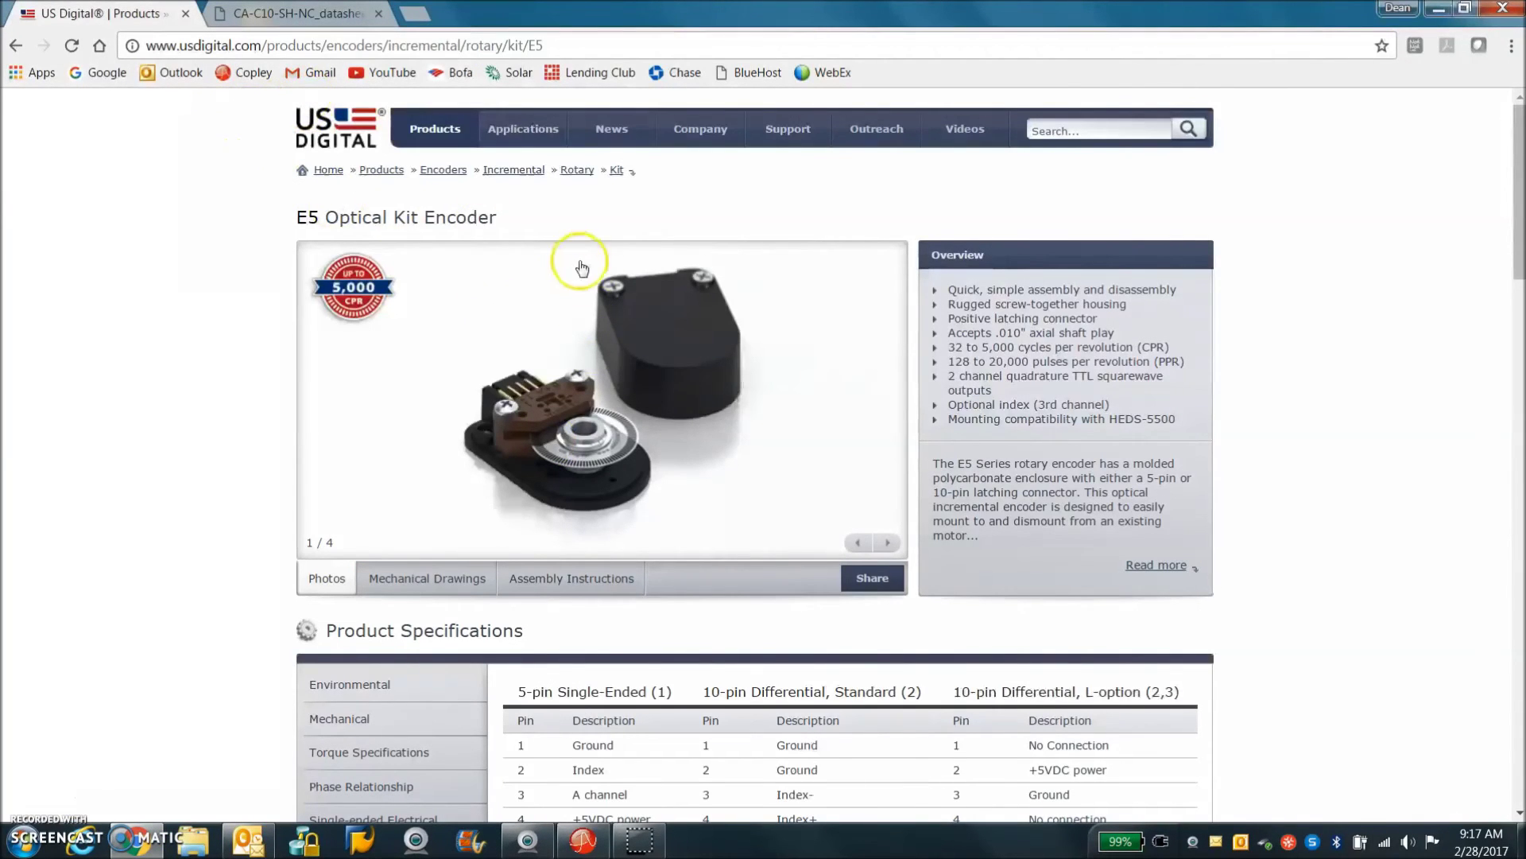
{"action": "scroll", "coordinate": [589, 279], "scroll_direction": "down", "scroll_amount": 3}
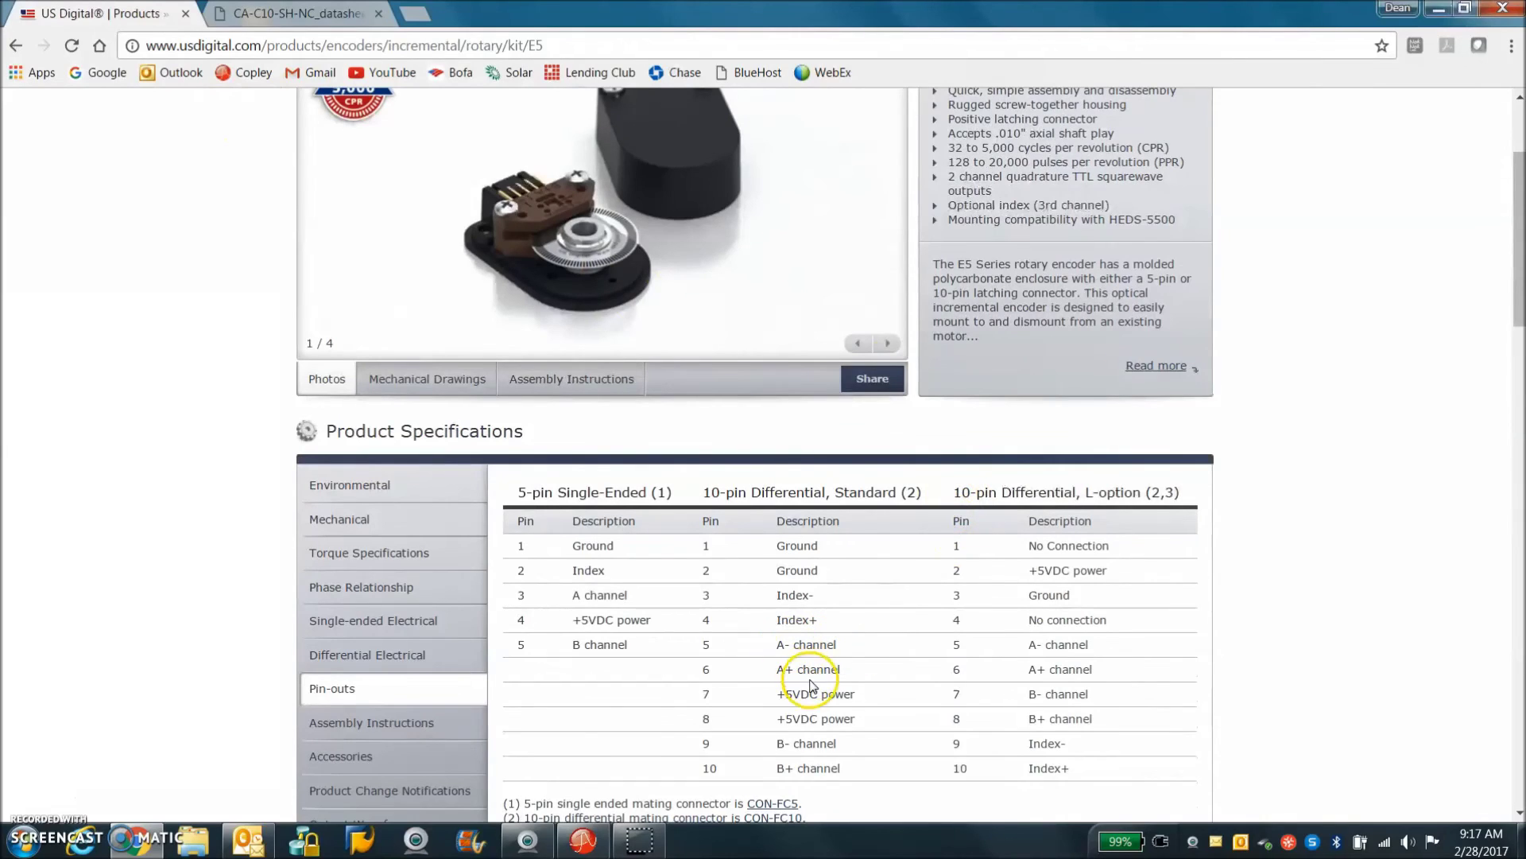
{"action": "scroll", "coordinate": [834, 716], "scroll_direction": "up", "scroll_amount": 1}
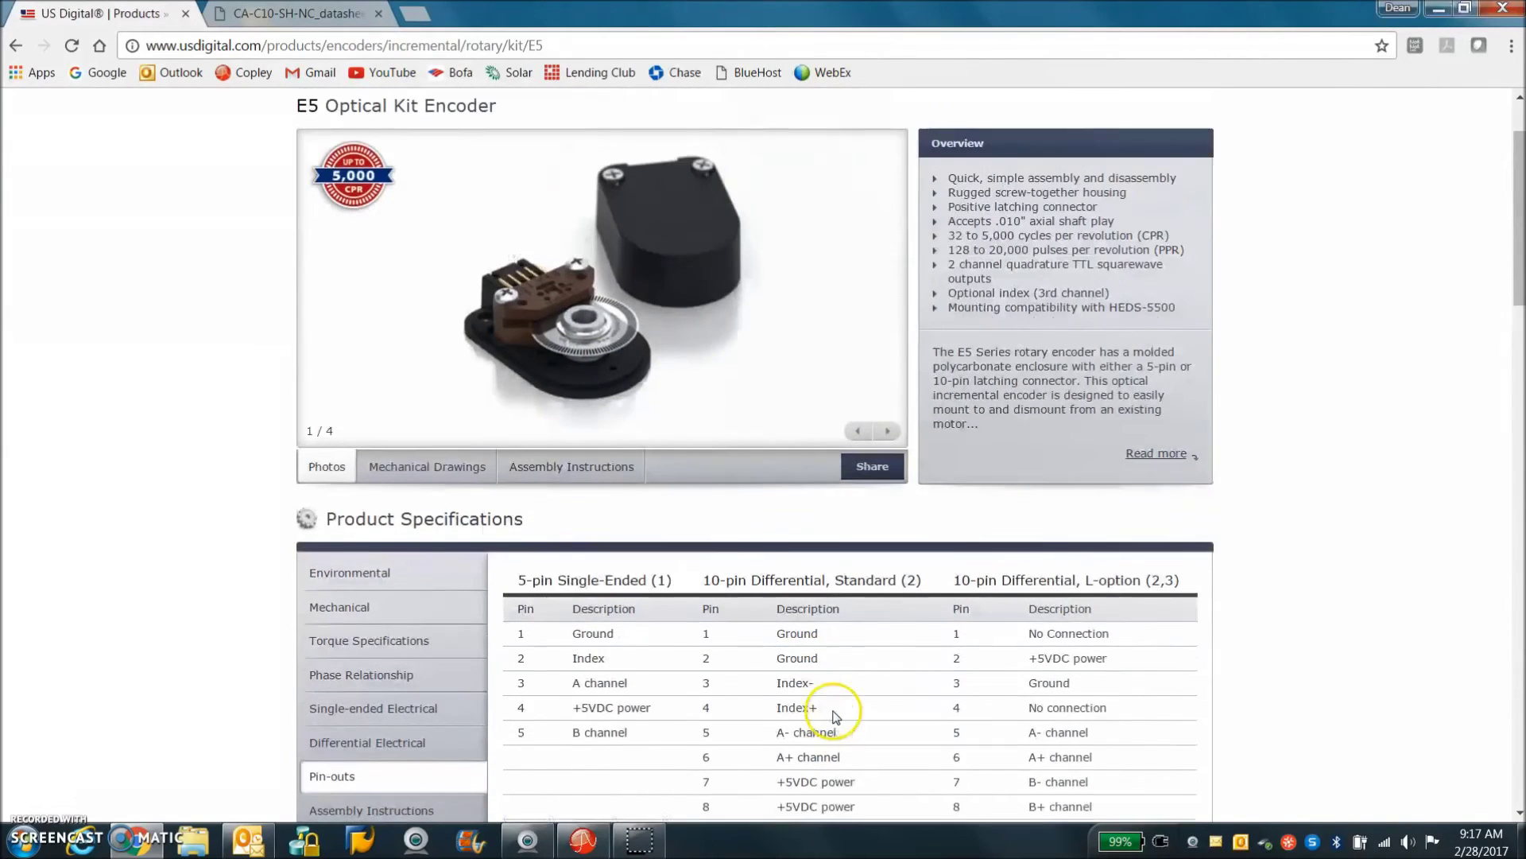
{"action": "left_click", "coordinate": [329, 17]}
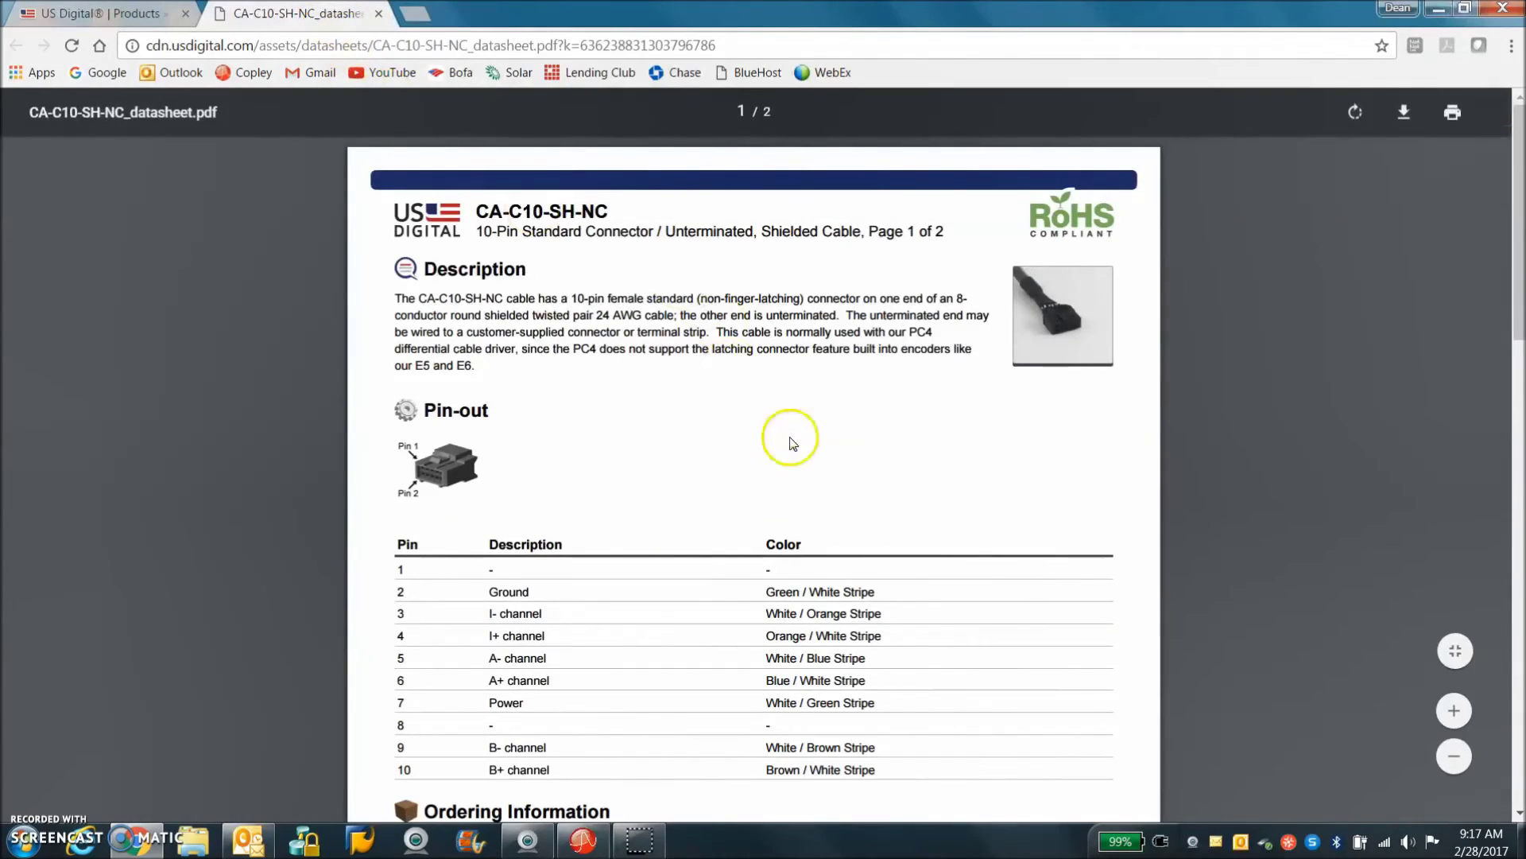
{"action": "scroll", "coordinate": [924, 524], "scroll_direction": "down", "scroll_amount": 1}
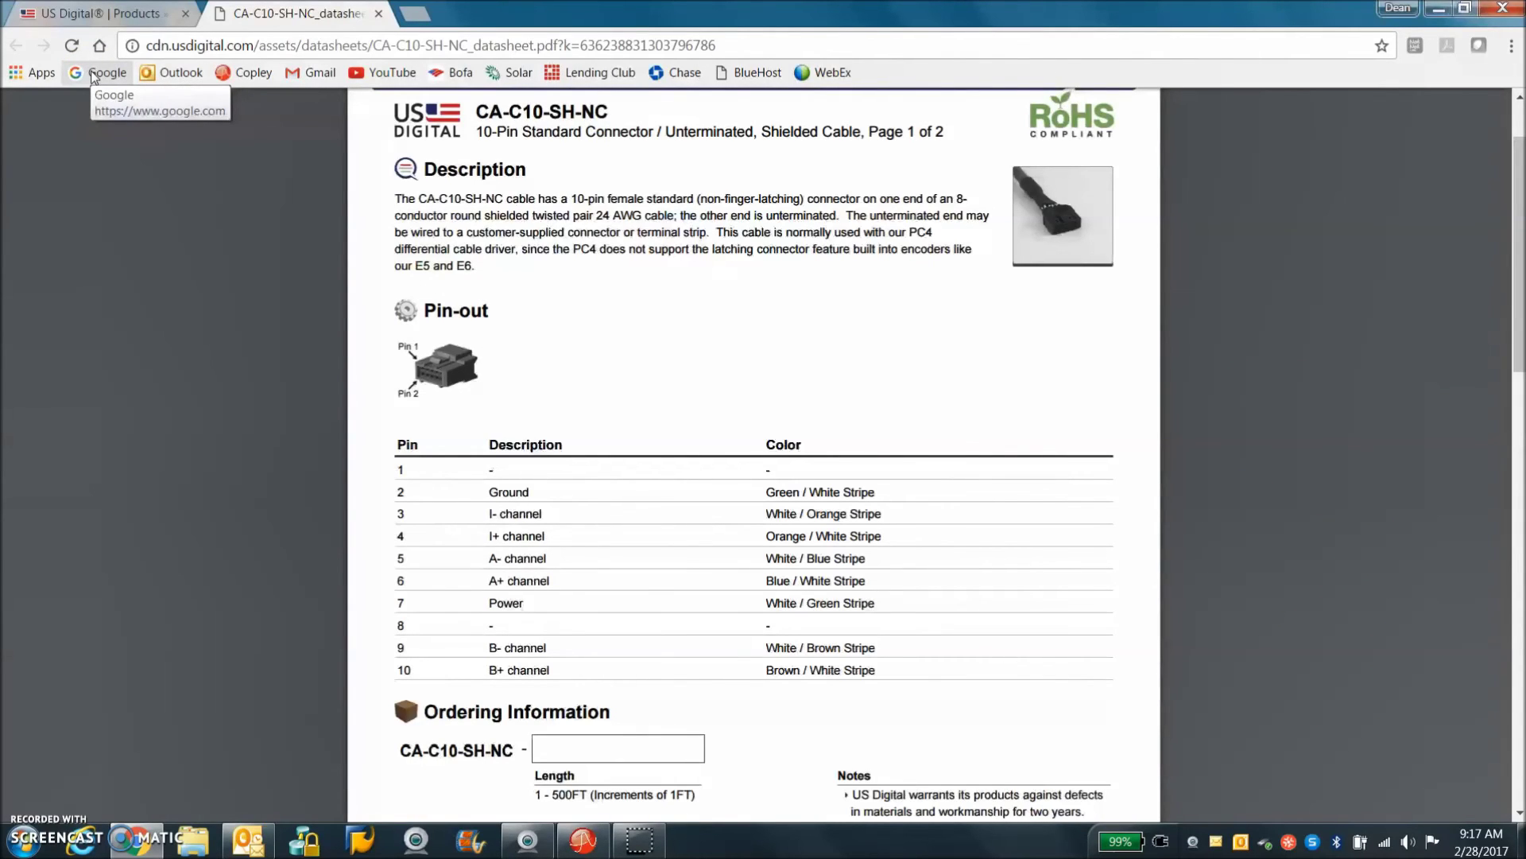
{"action": "left_click", "coordinate": [289, 204]}
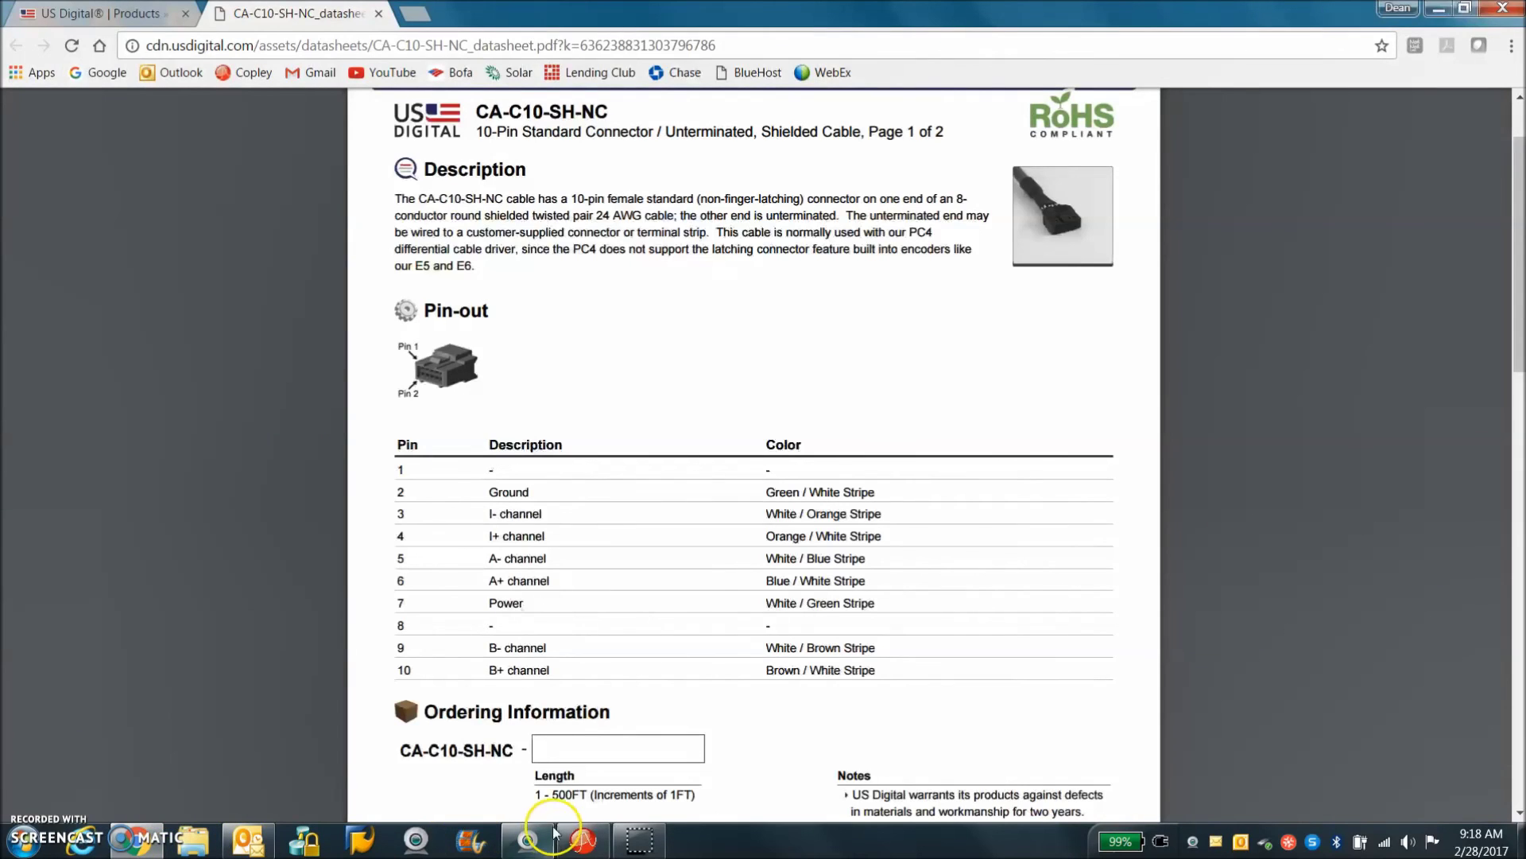
Lower the position loop gain Pp from 1000 to 100.
{"action": "left_click", "coordinate": [597, 839]}
{"action": "left_click", "coordinate": [646, 460]}
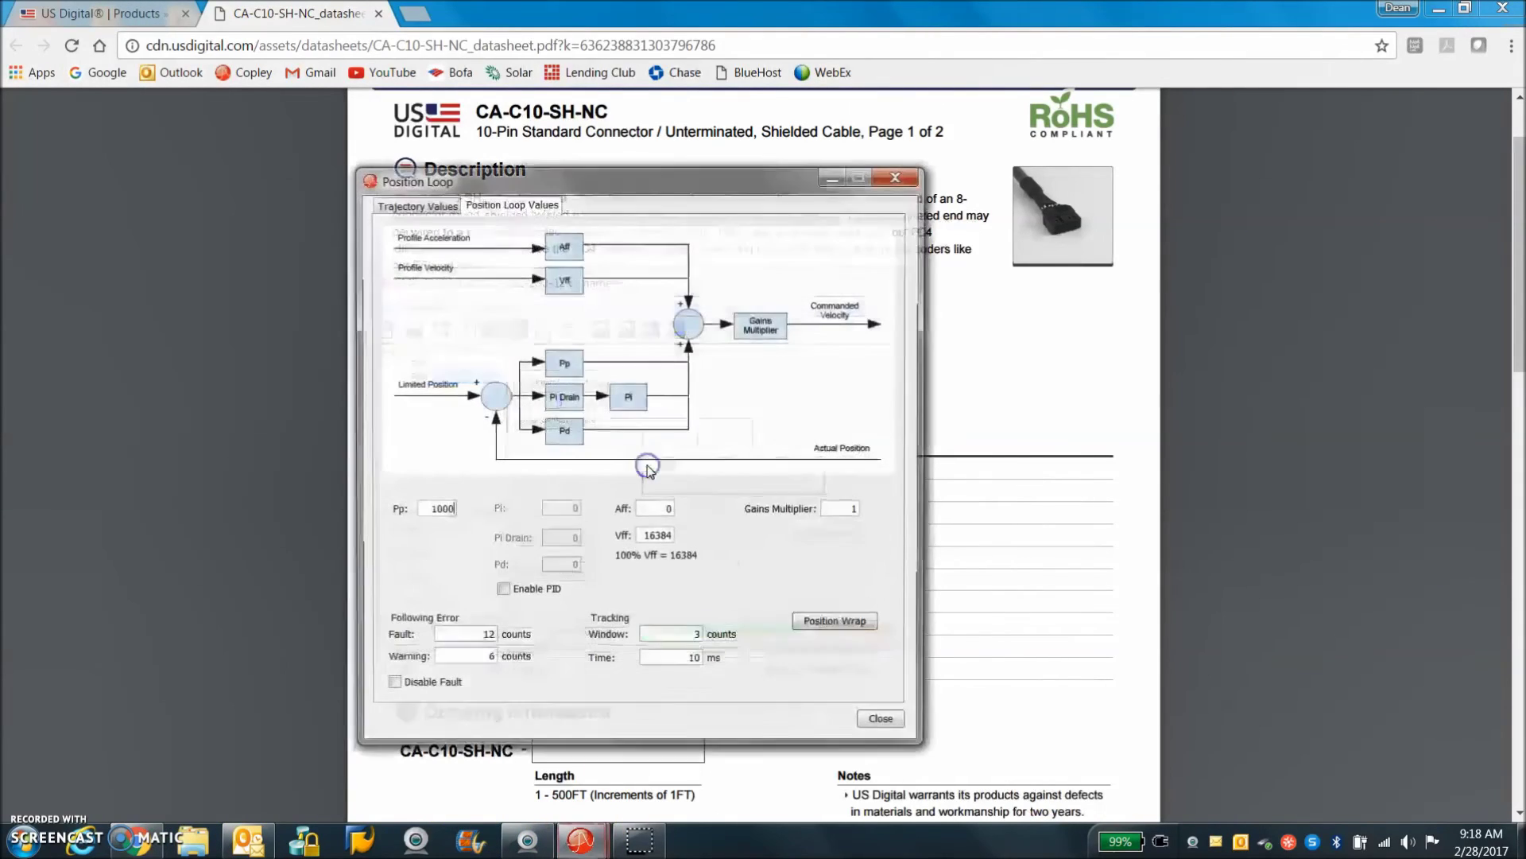
{"action": "left_click_drag", "start_coordinate": [416, 510], "coordinate": [480, 513]}
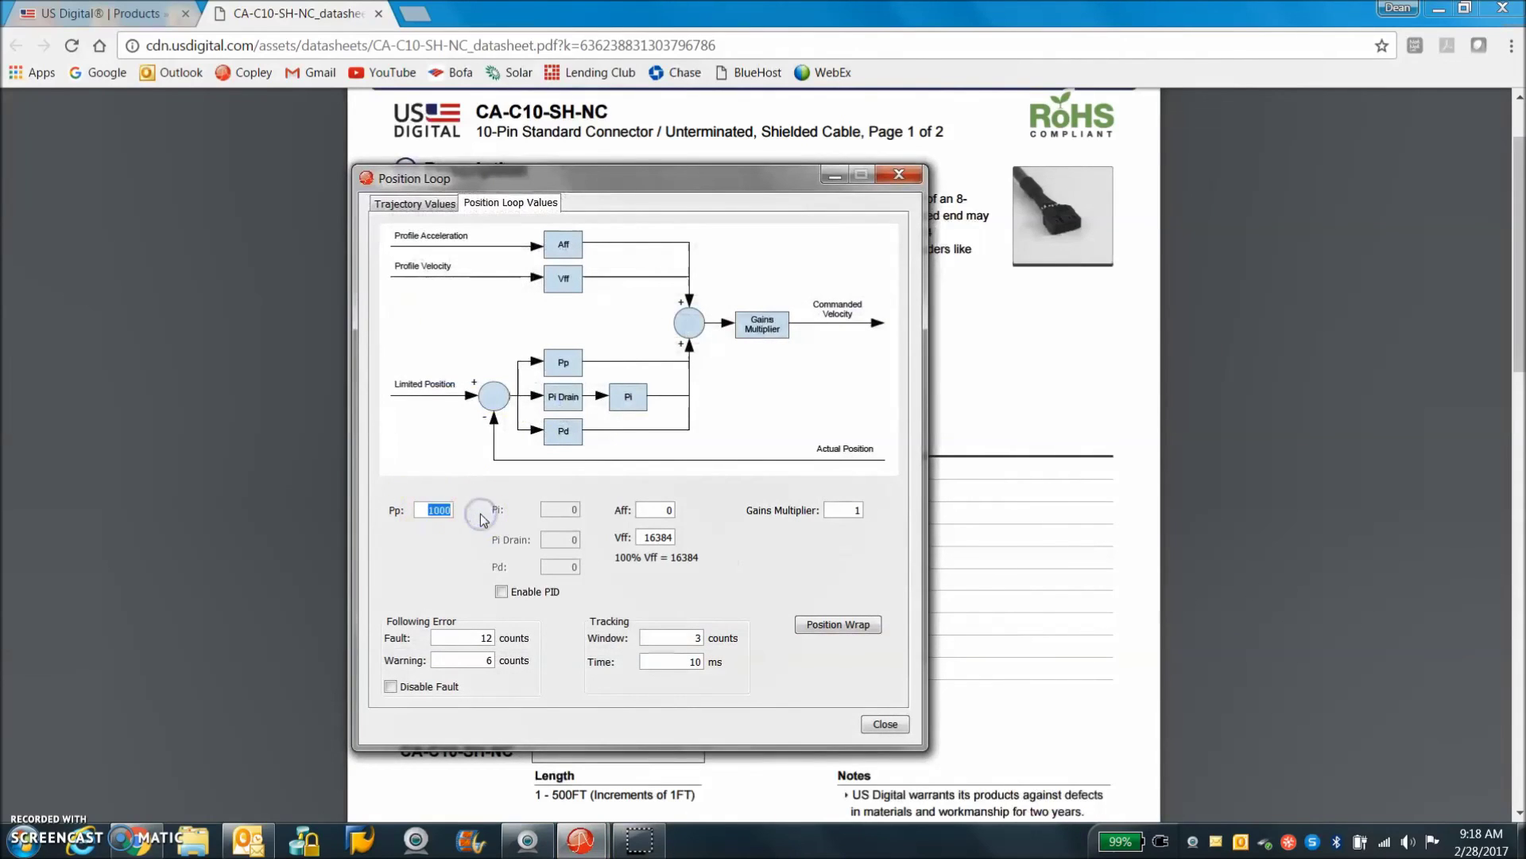
{"action": "type", "text": "100"}
{"action": "left_click", "coordinate": [649, 509]}
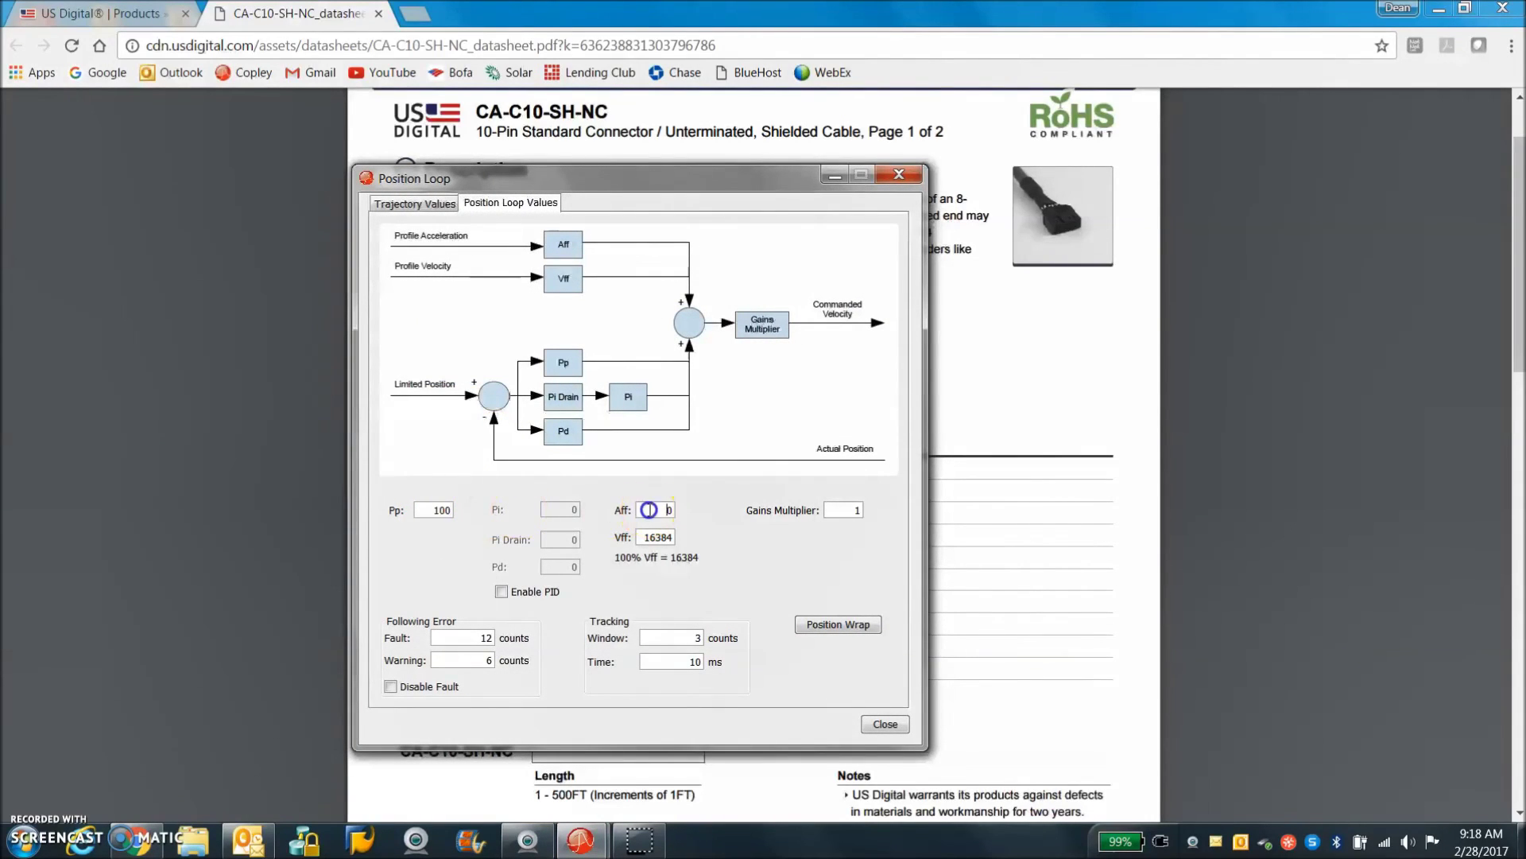
{"action": "left_click", "coordinate": [896, 174]}
Check the velocity loop gains remain Vp 10000 and Vi 0.
{"action": "left_click", "coordinate": [697, 457]}
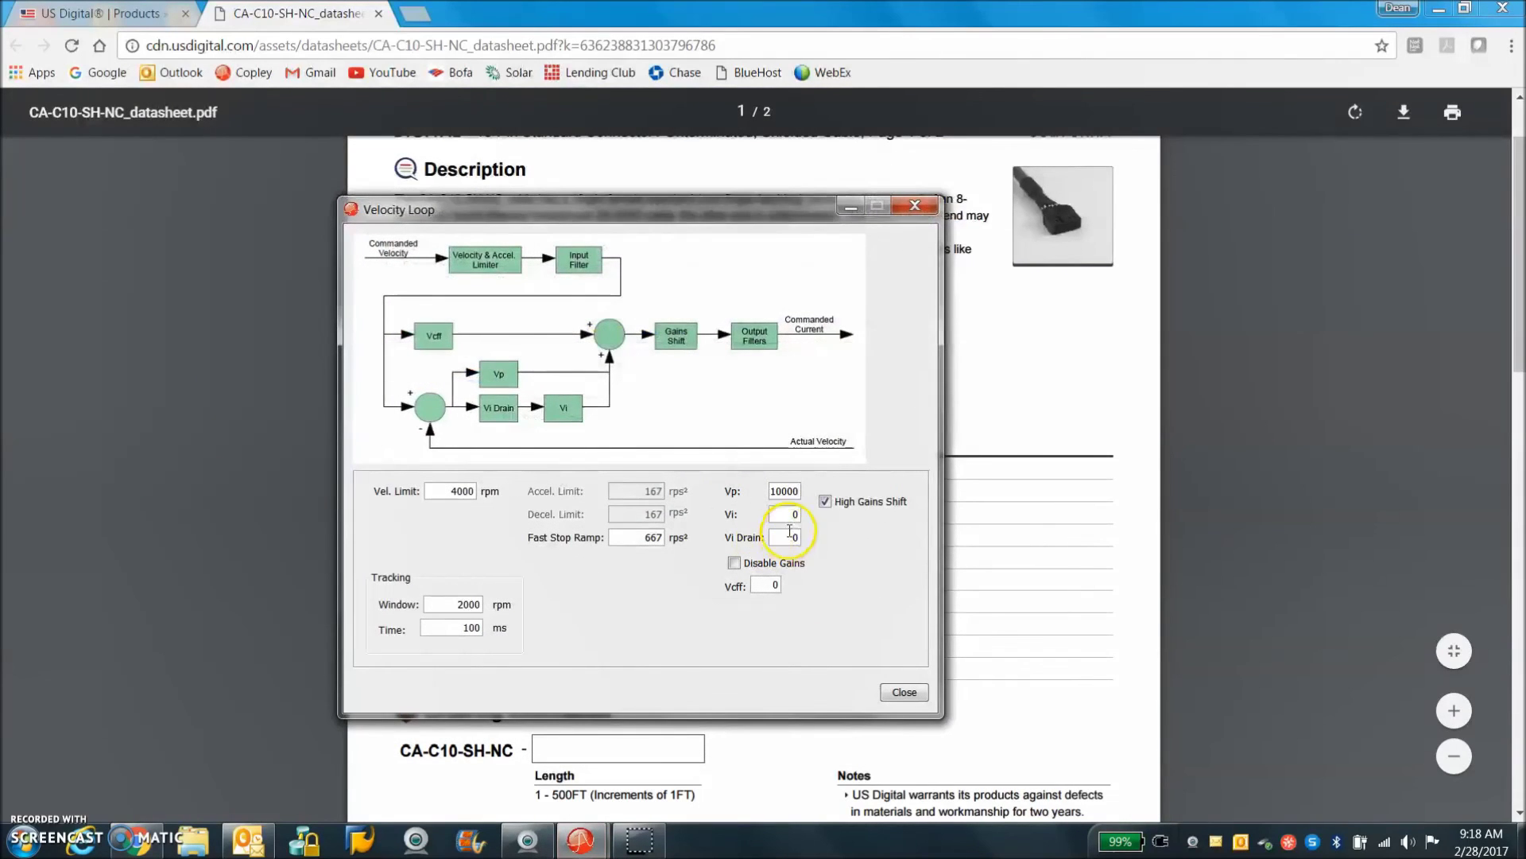
{"action": "left_click", "coordinate": [795, 513]}
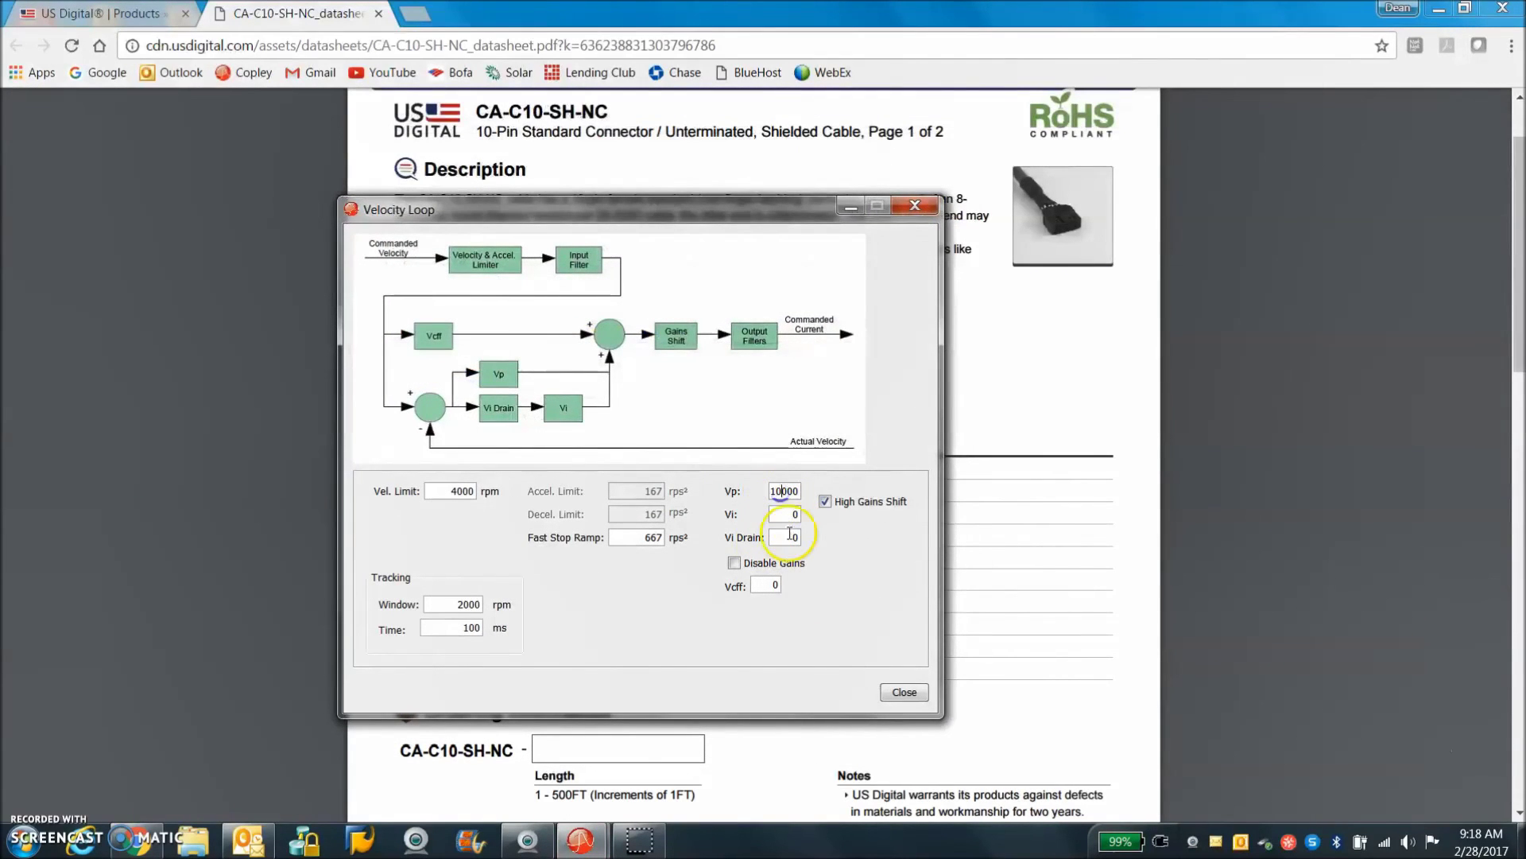
{"action": "left_click", "coordinate": [778, 493]}
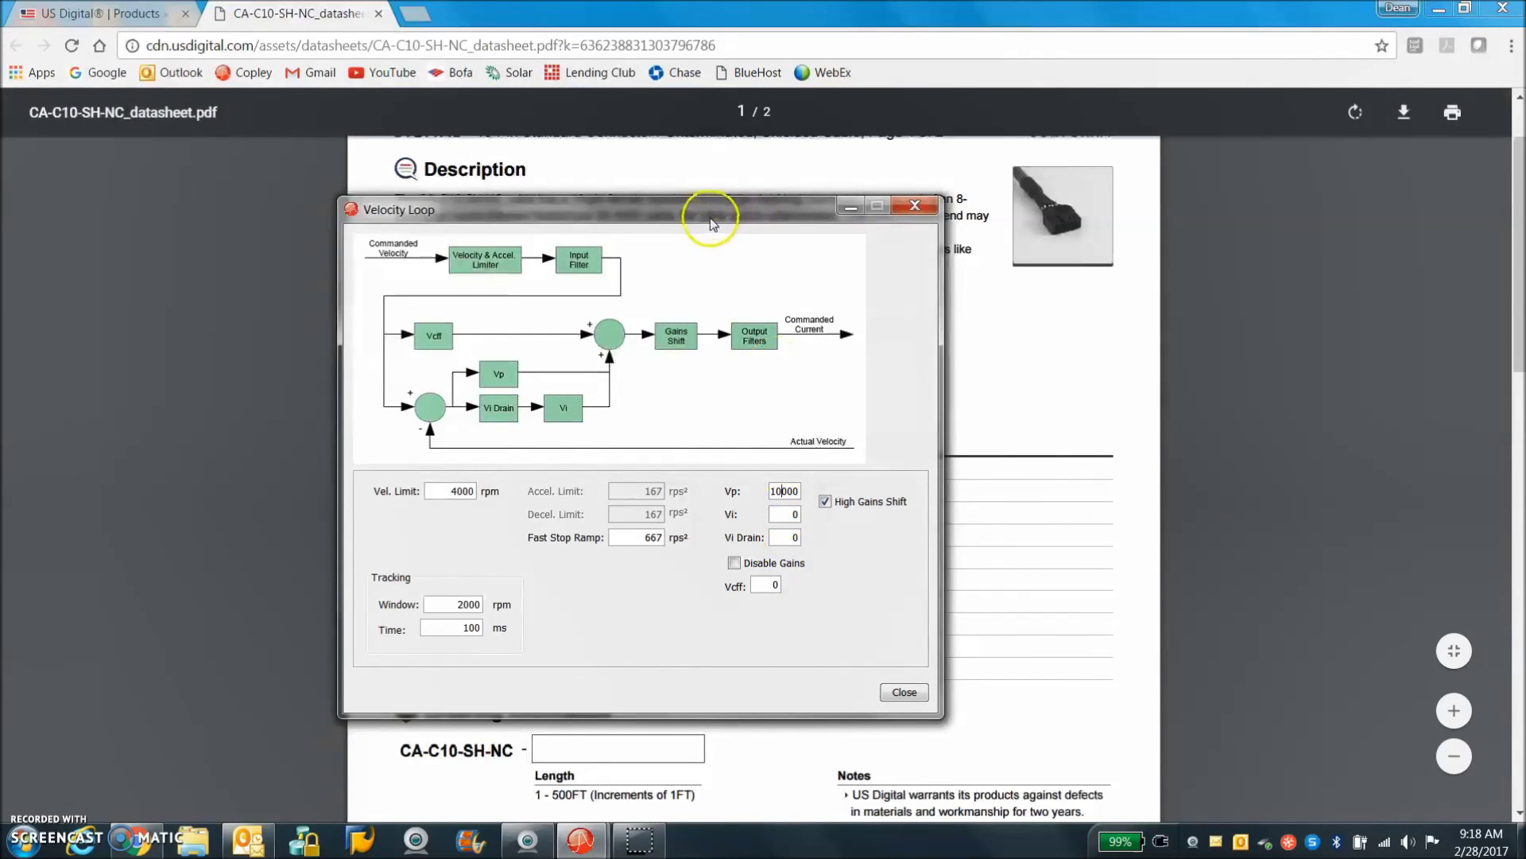
{"action": "left_click_drag", "start_coordinate": [715, 214], "coordinate": [878, 219]}
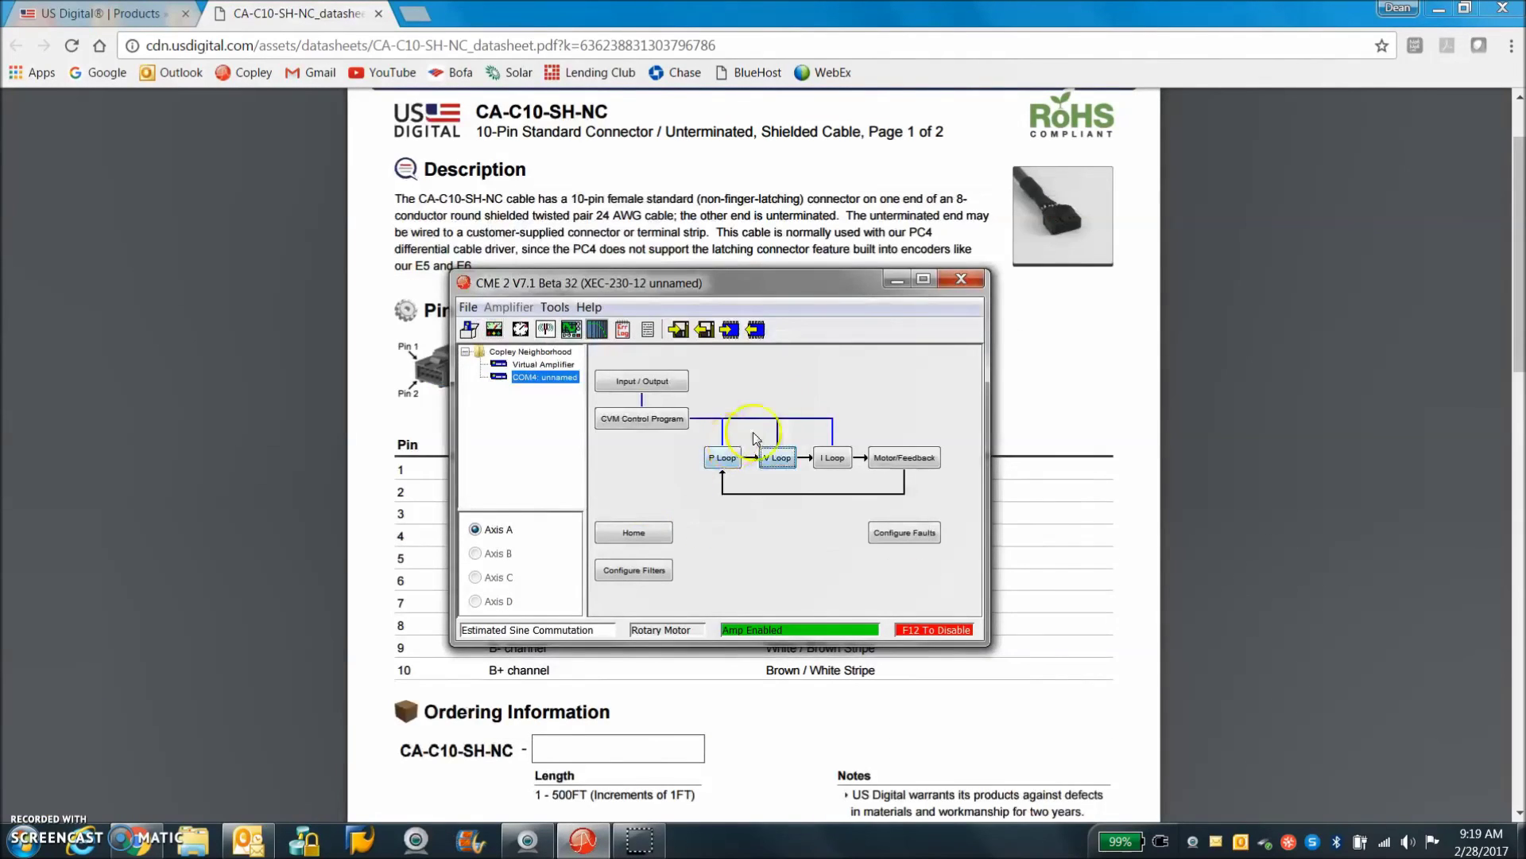
Save the drive settings to flash, then save amplifier data to disk in Copley Motion\AmpData, ready to name the file.
{"action": "left_click", "coordinate": [730, 329]}
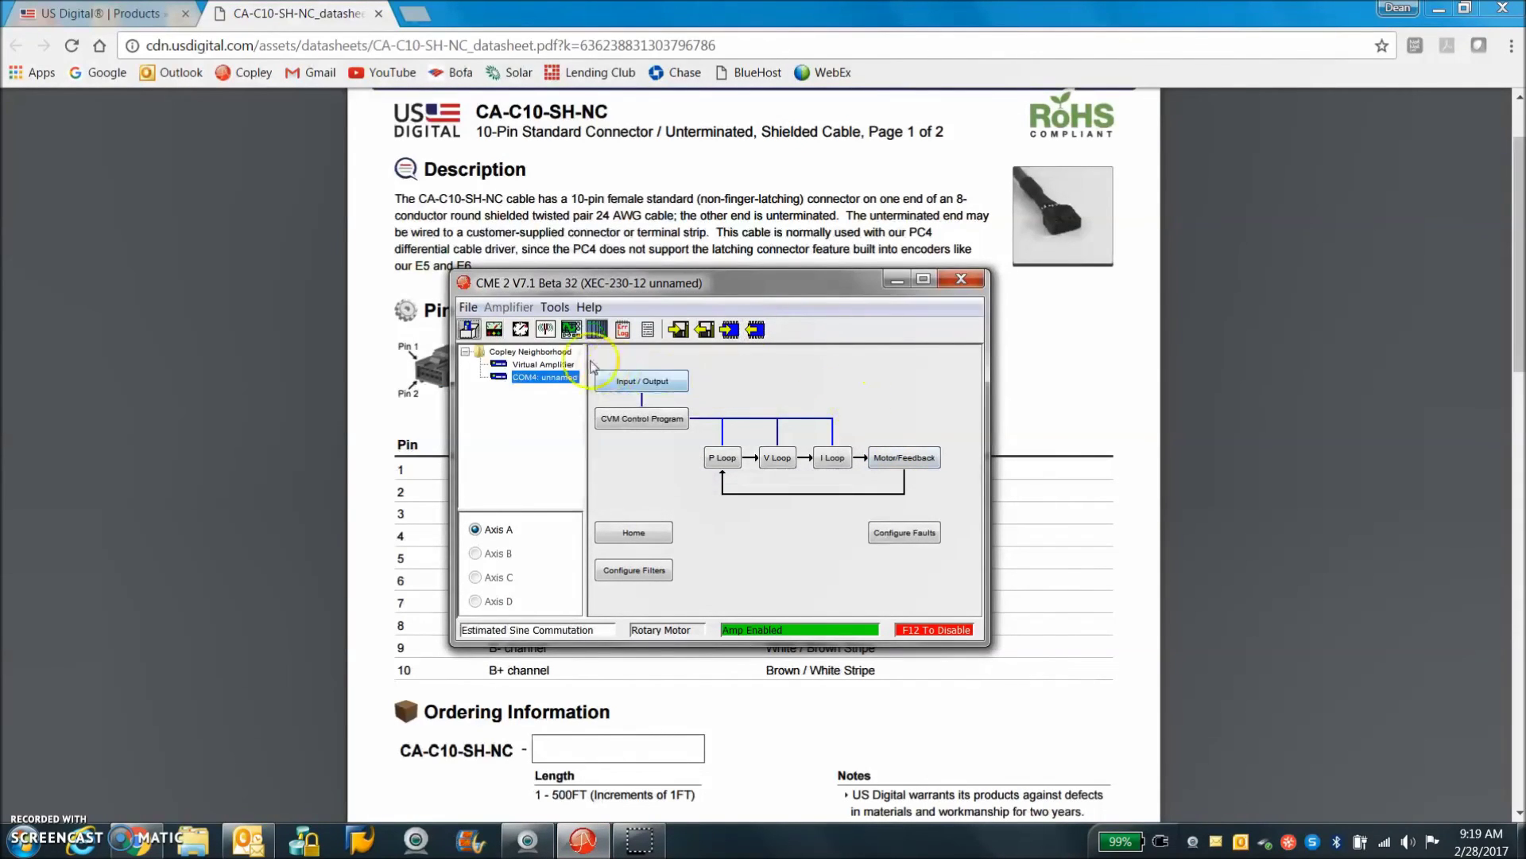
{"action": "left_click", "coordinate": [494, 329]}
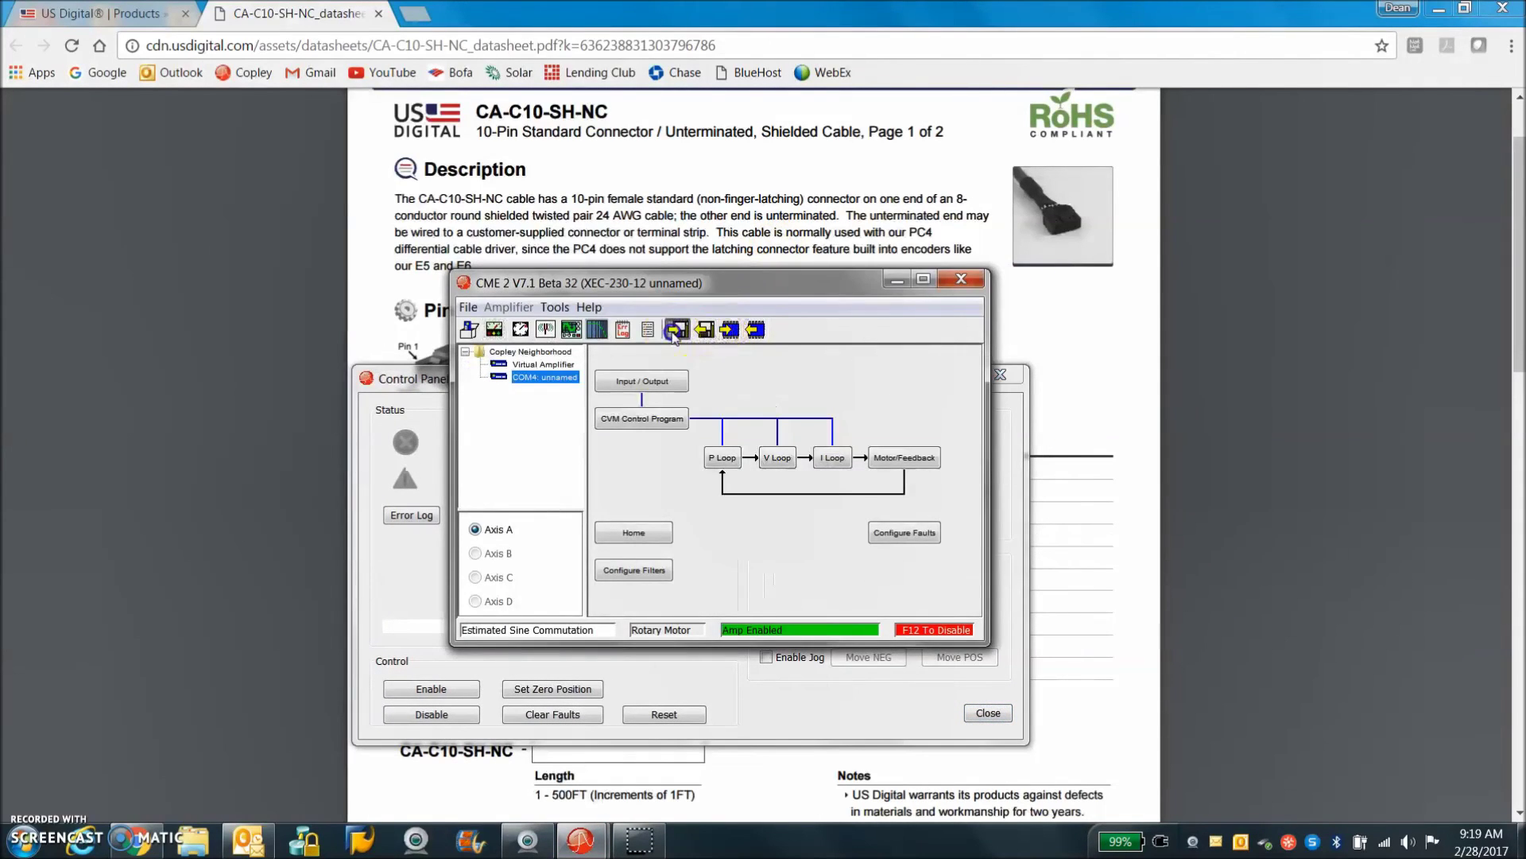
{"action": "left_click", "coordinate": [677, 329]}
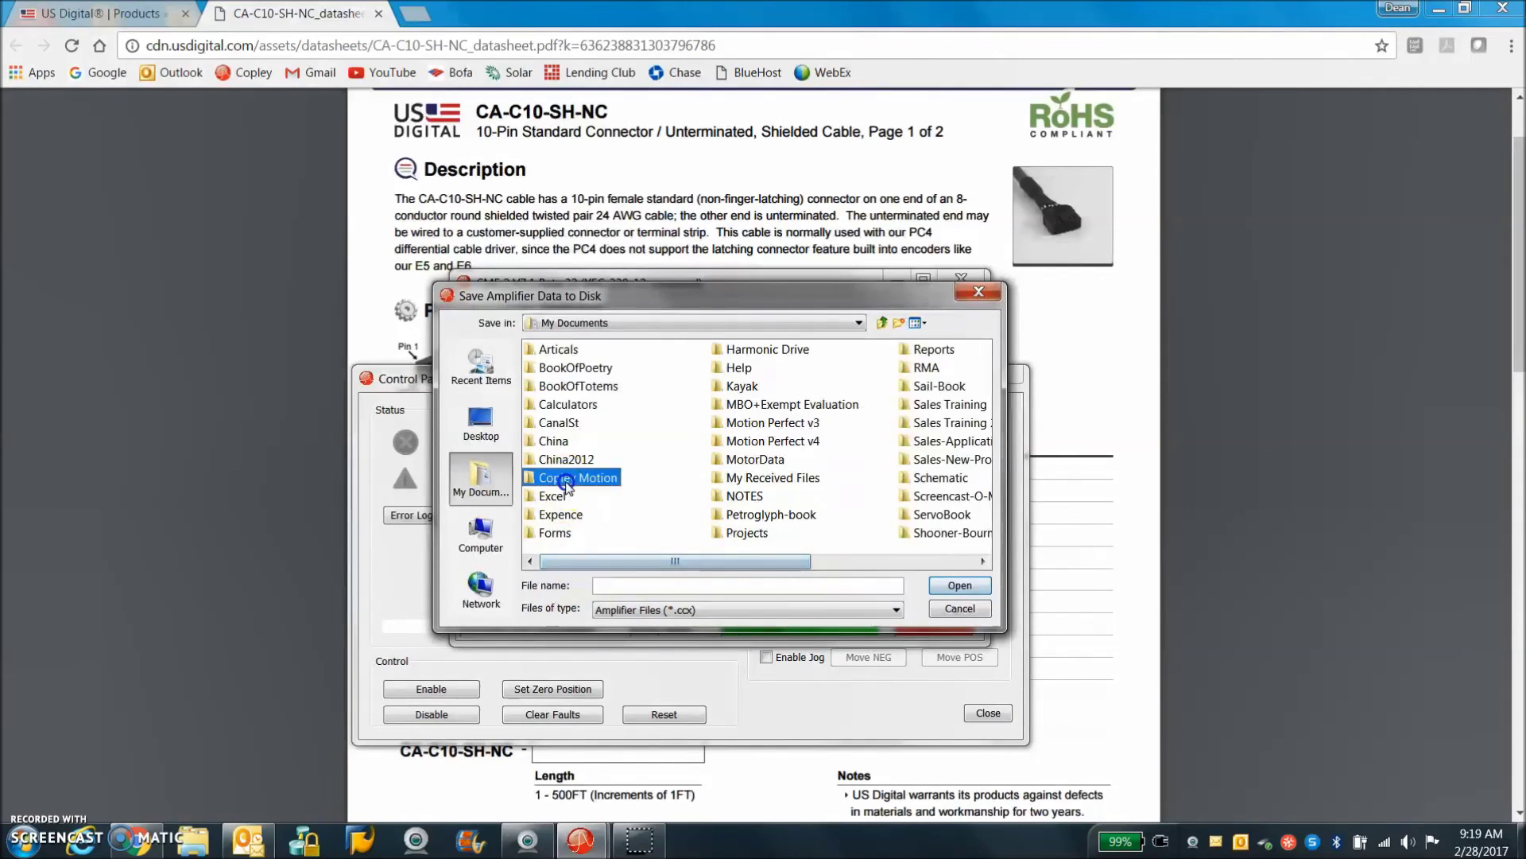
{"action": "double_click", "coordinate": [570, 478]}
{"action": "double_click", "coordinate": [552, 350]}
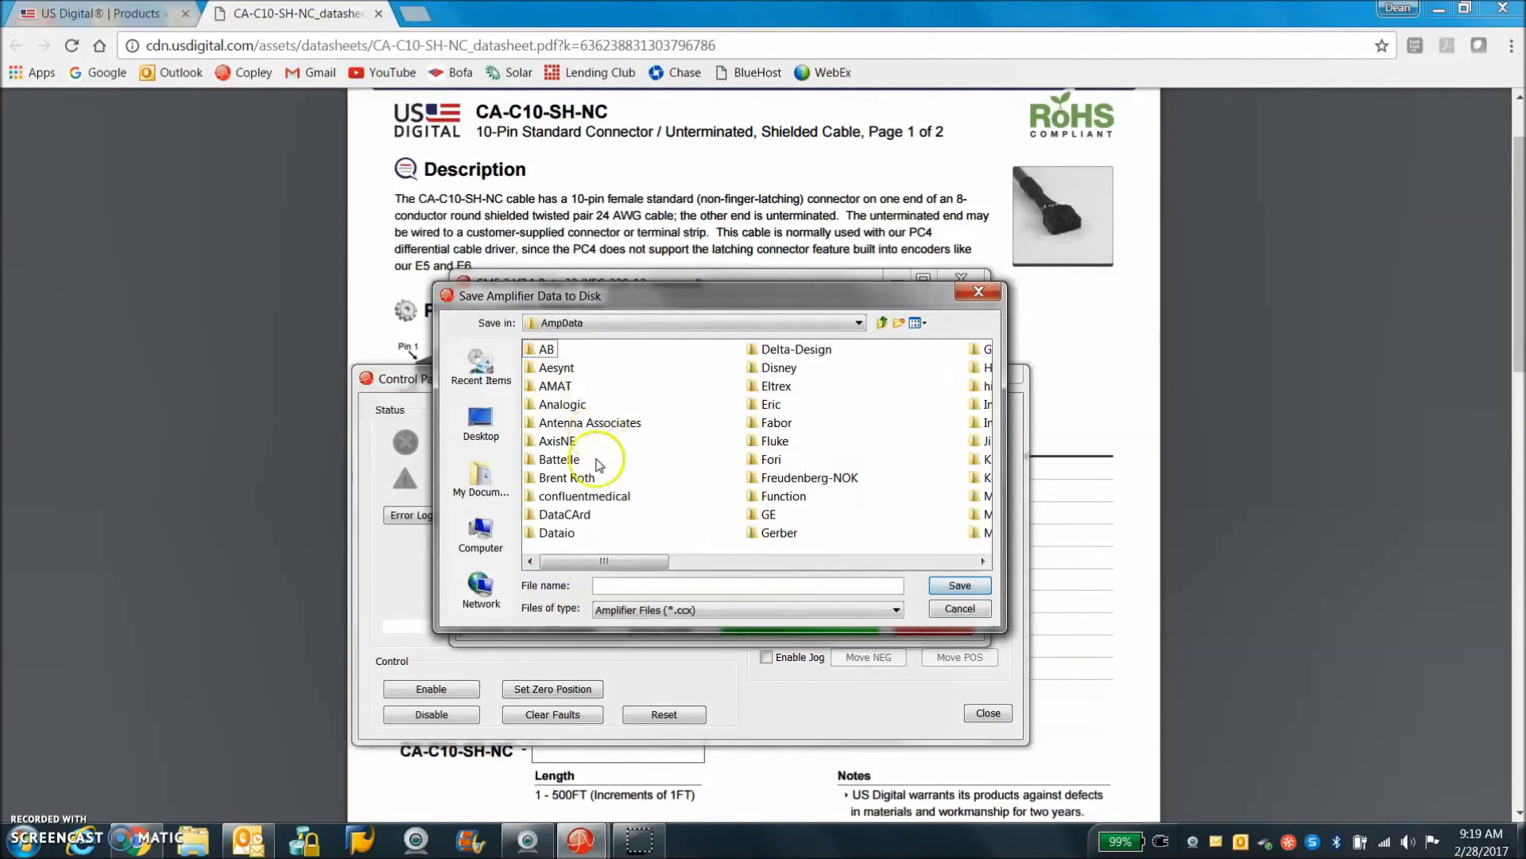
{"action": "left_click", "coordinate": [720, 578]}
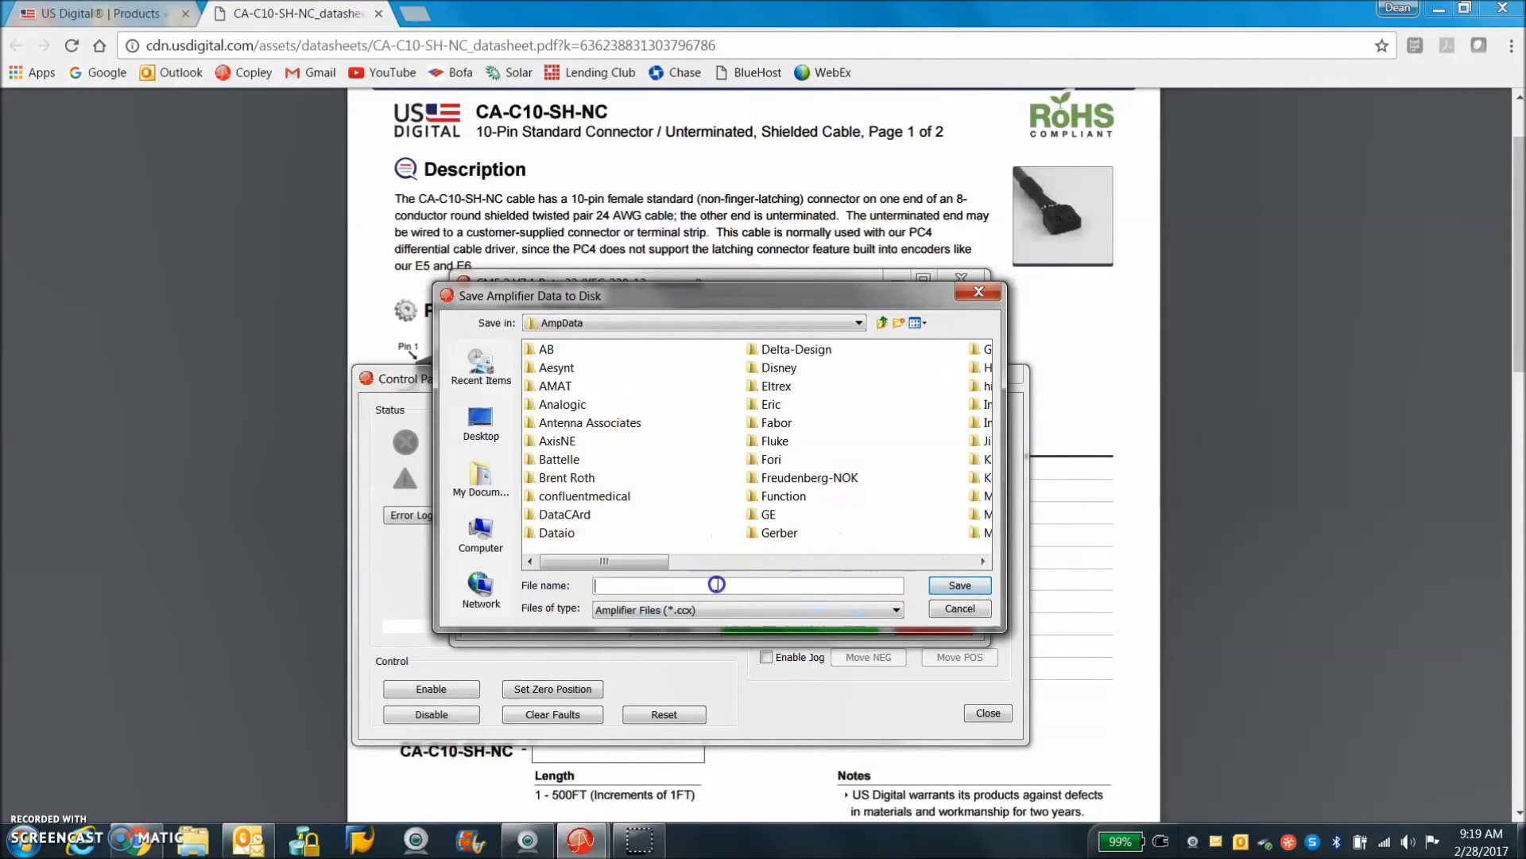